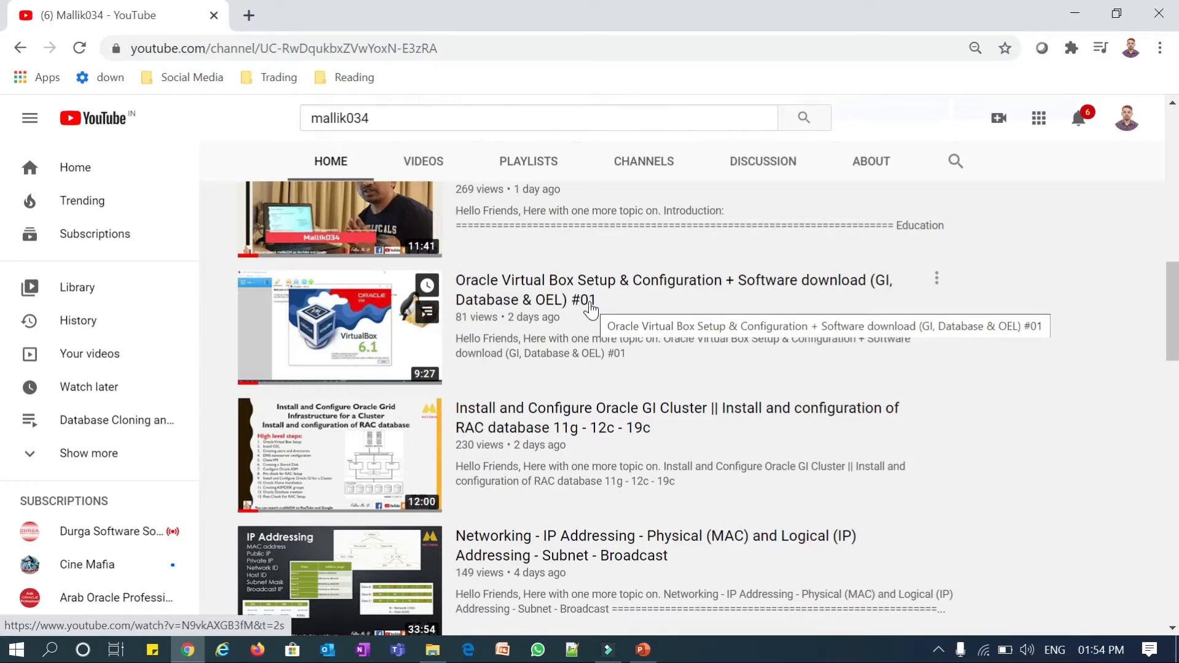
- Bring the 'Install and Configure Gi and DB' slide deck in front of the YouTube page
key(alt+Tab)
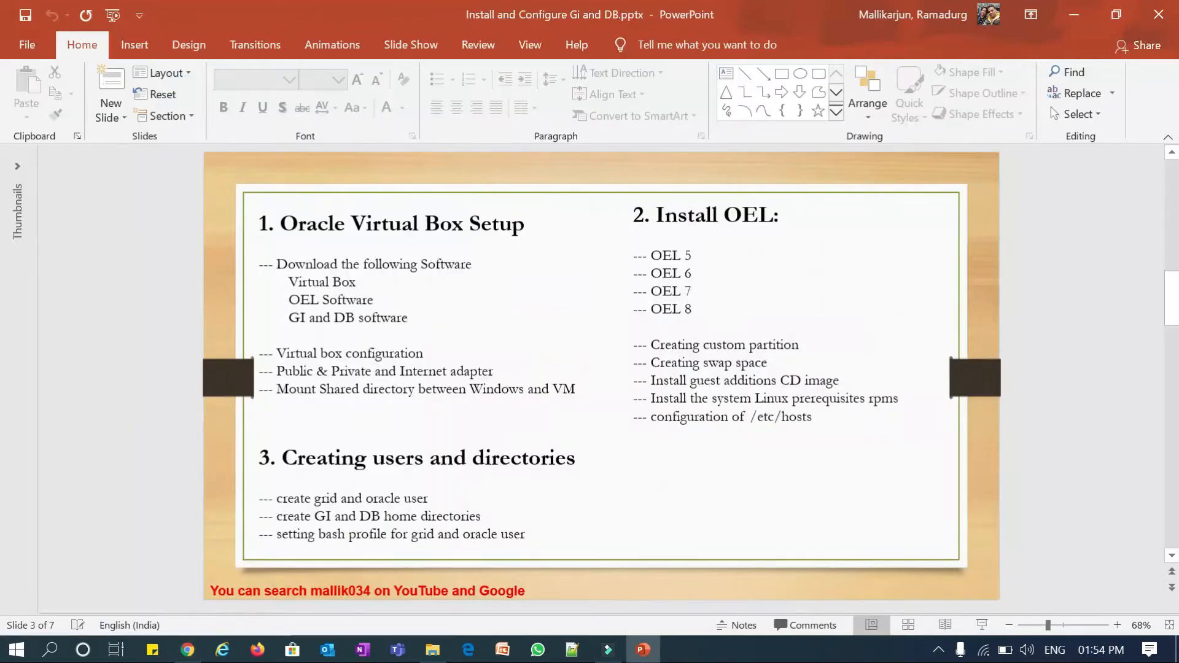
- Review the High level steps and setup slides, then launch Oracle VM VirtualBox from the Start menu
key(Up)
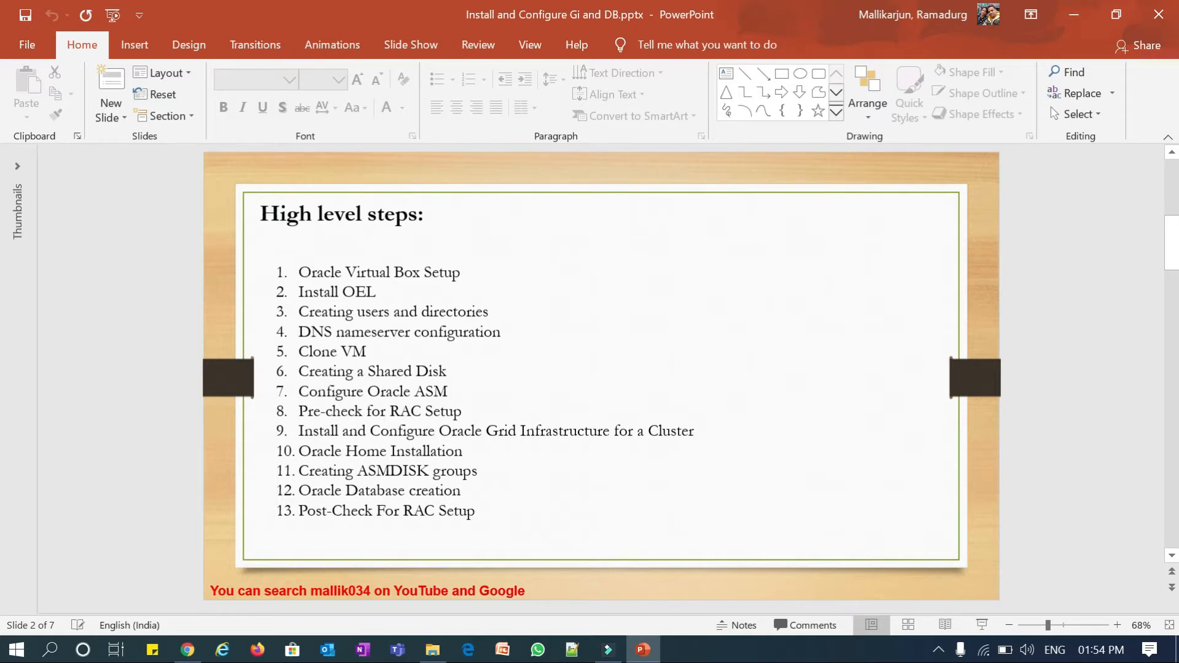
scroll(617, 507, down, 1)
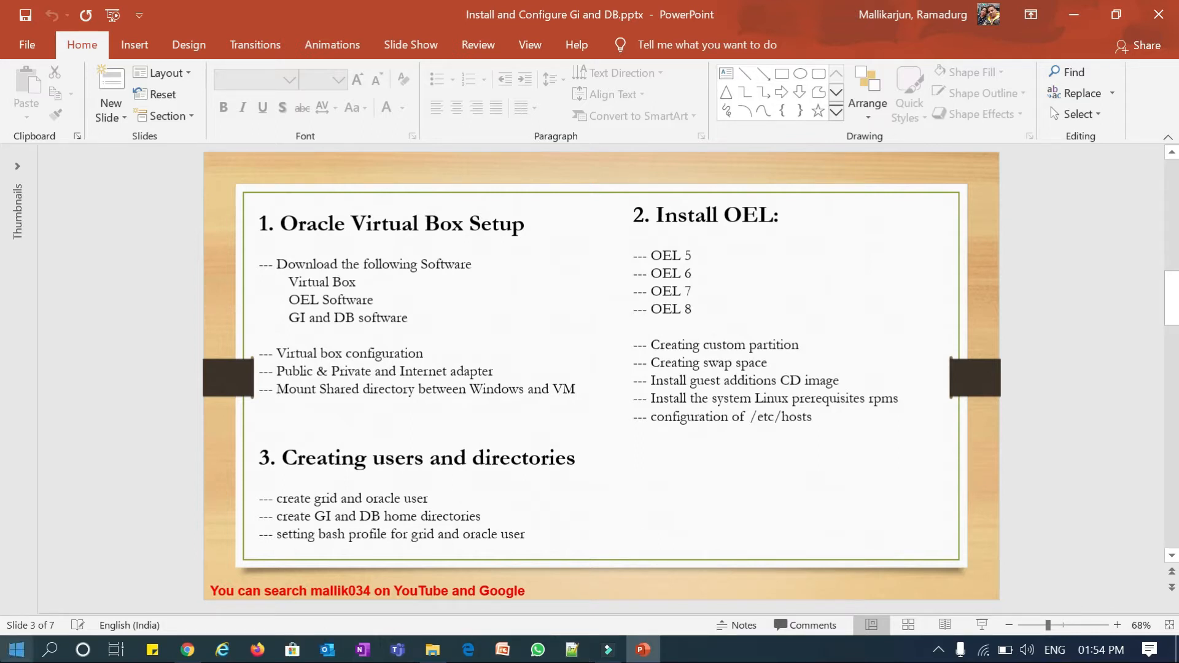
click(16, 649)
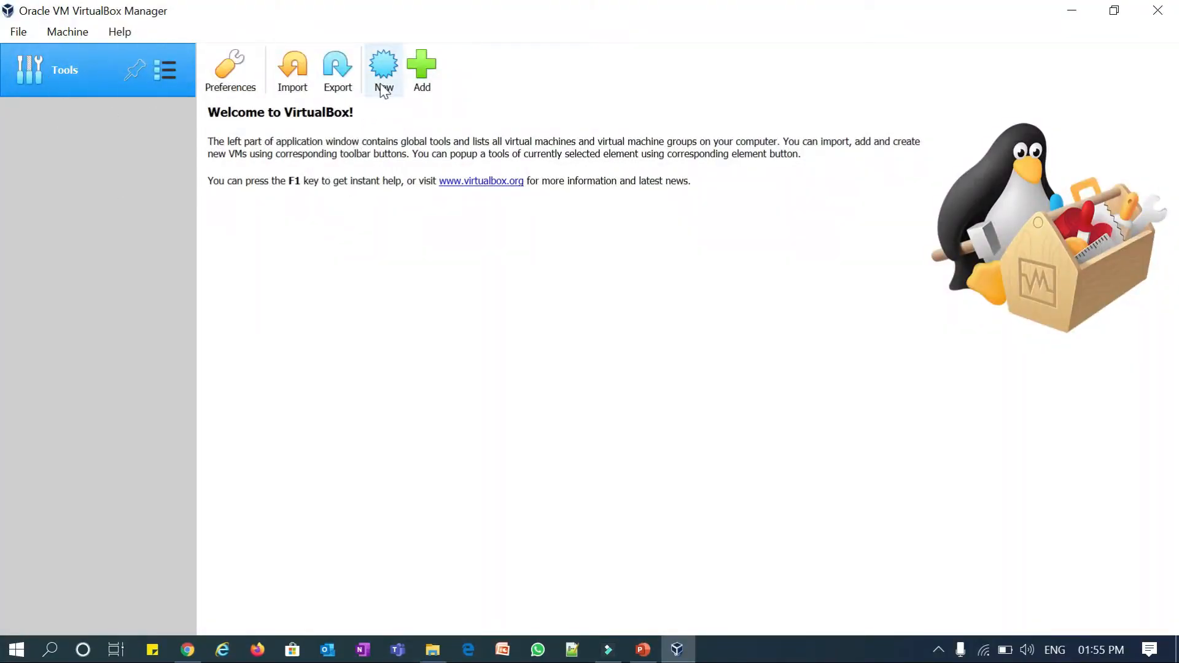
- Start a new virtual machine named OEL5node1 (Linux, Oracle 64-bit)
click(383, 86)
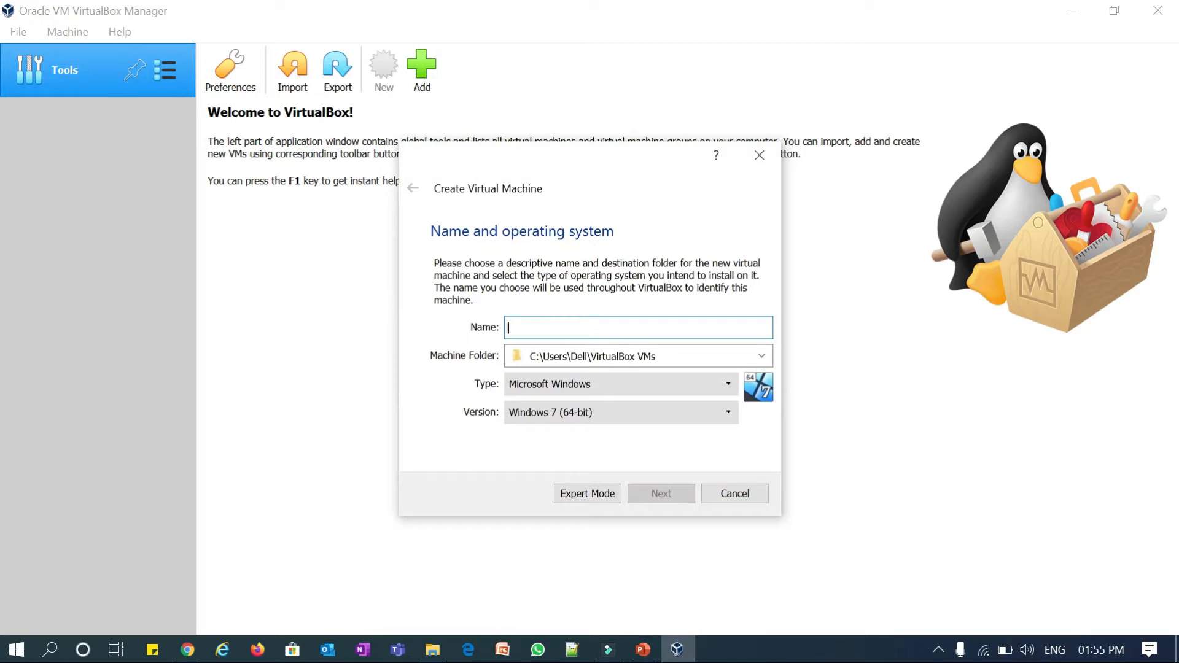
text(E)
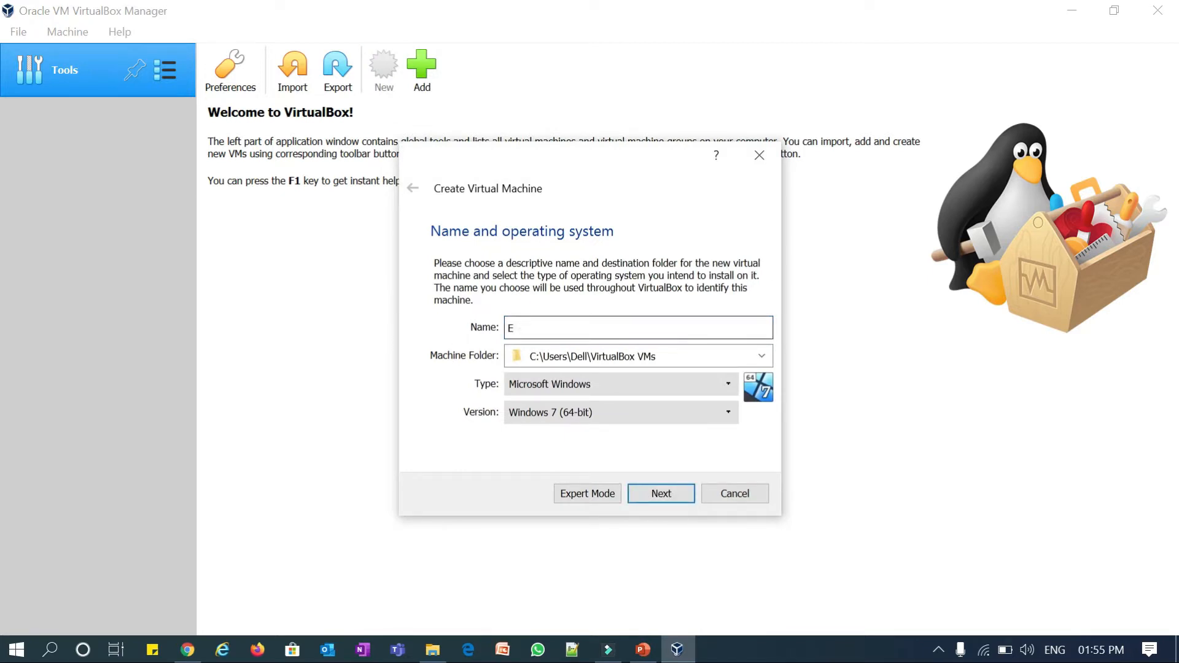
key(BackSpace)
text(OEL5node1)
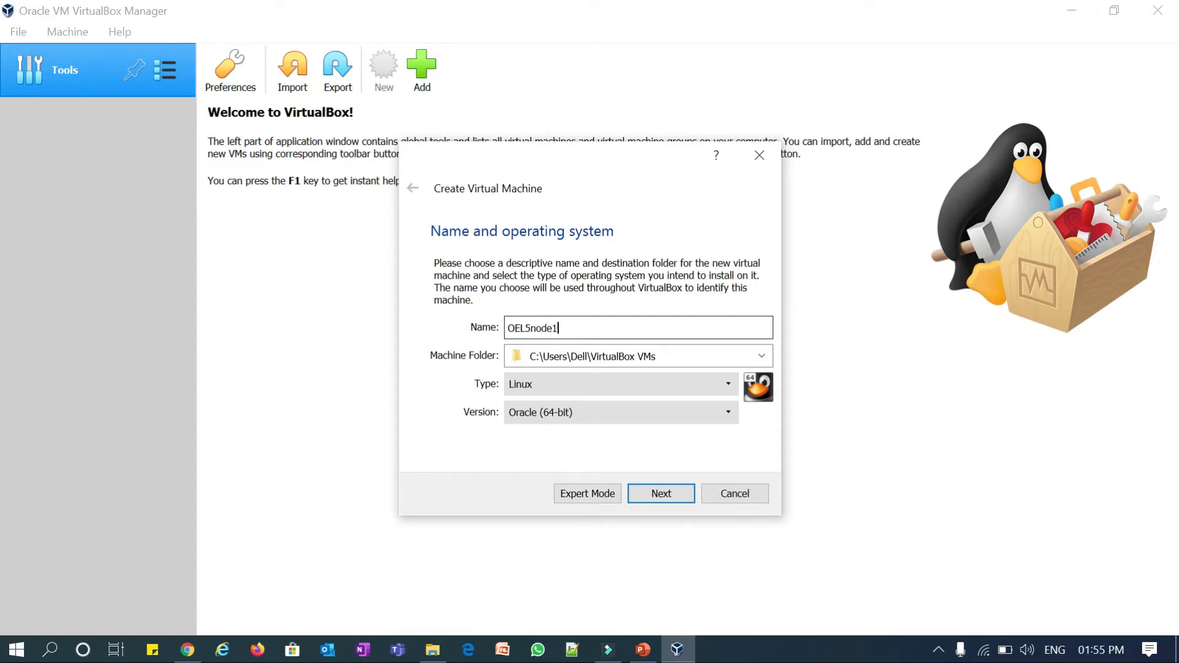
- Set the machine folder to D:\Softwares\OEL\OEL5node1
click(762, 356)
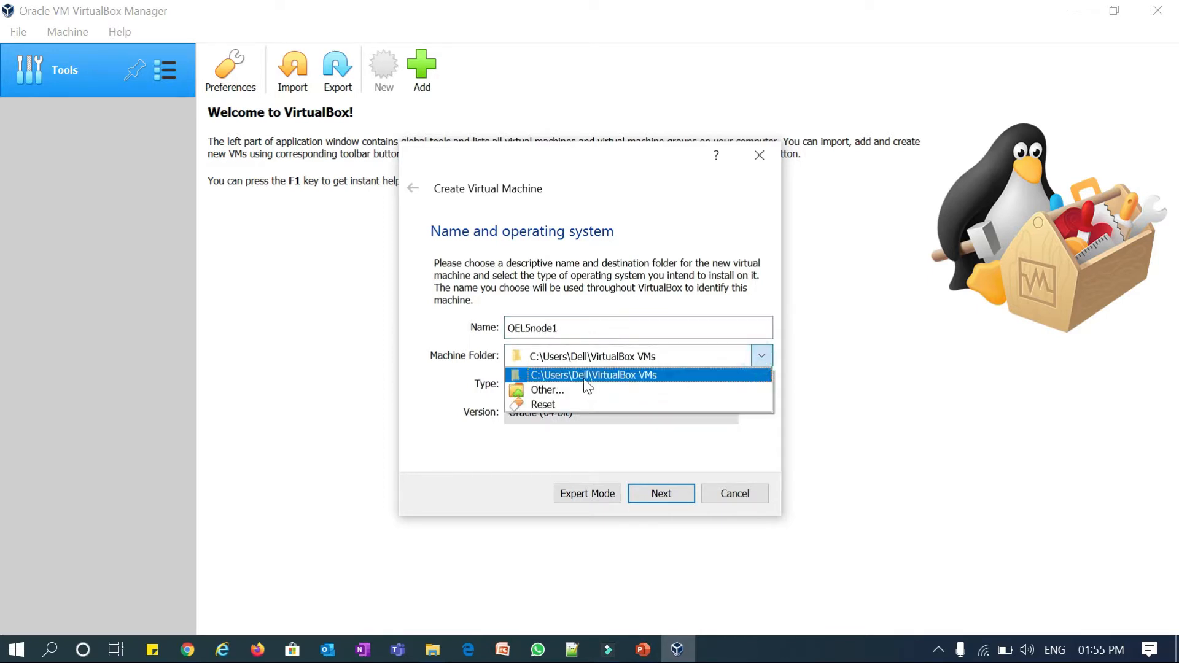
click(560, 379)
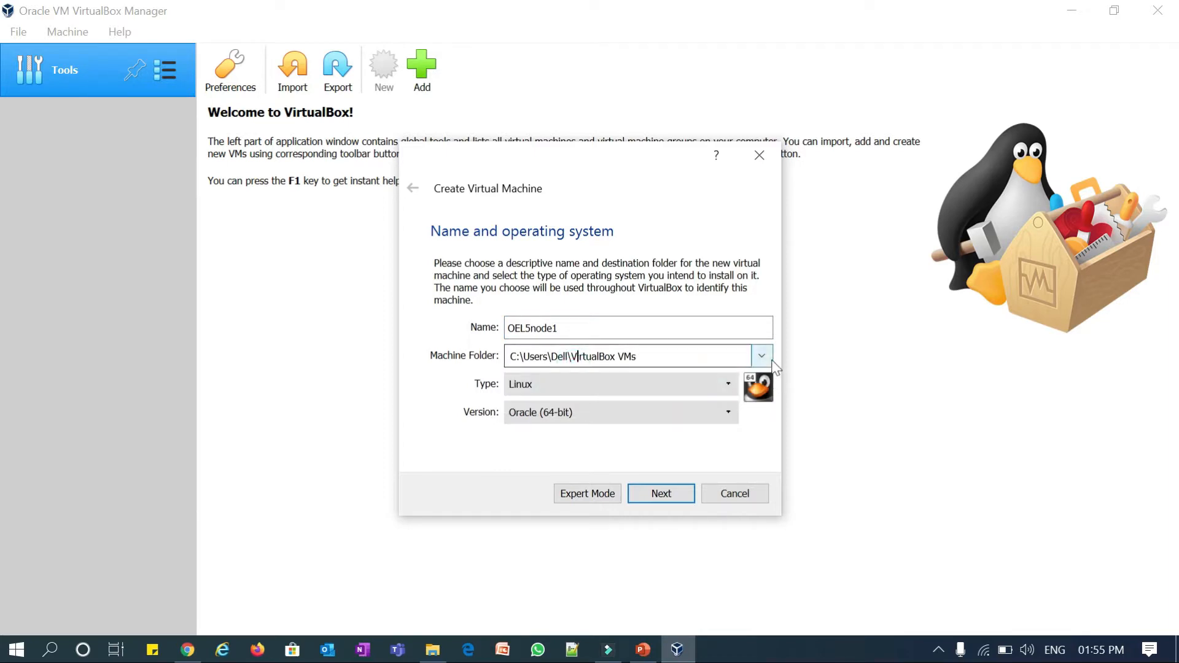
click(761, 355)
click(542, 393)
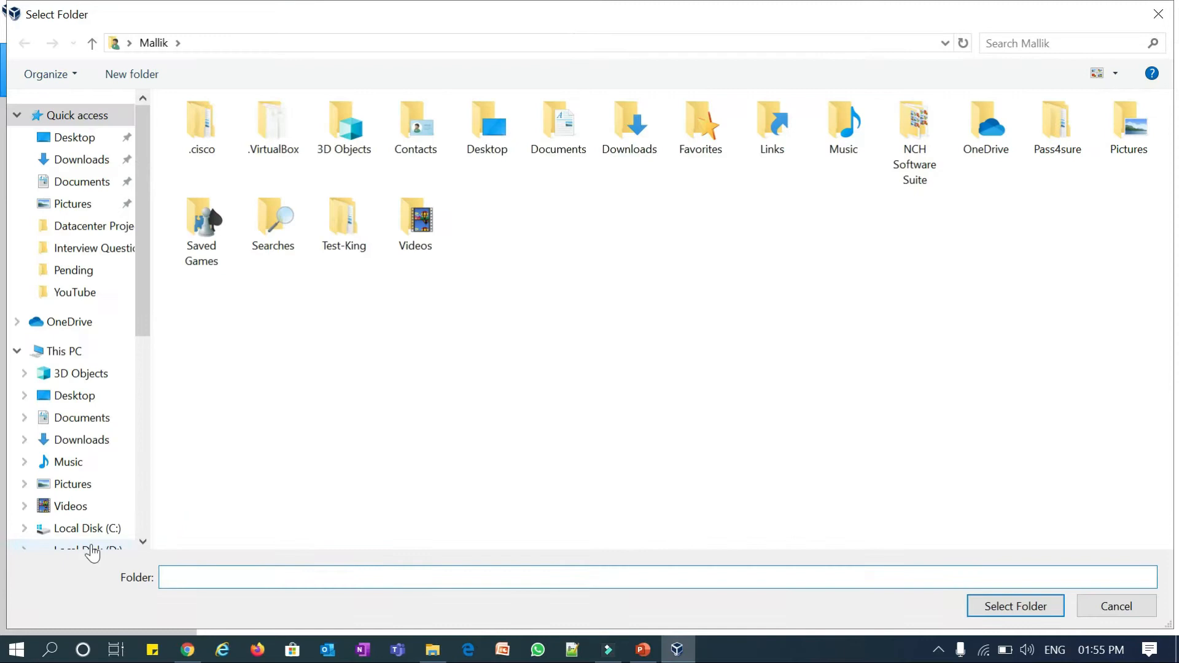
click(90, 547)
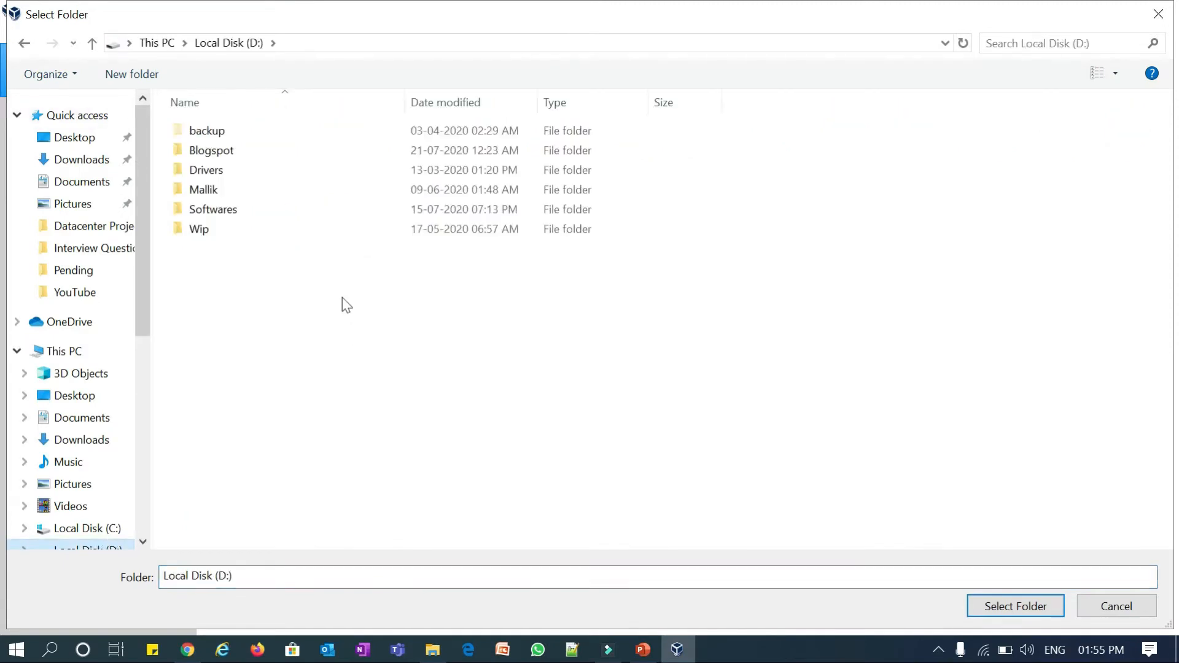
click(232, 211)
click(216, 228)
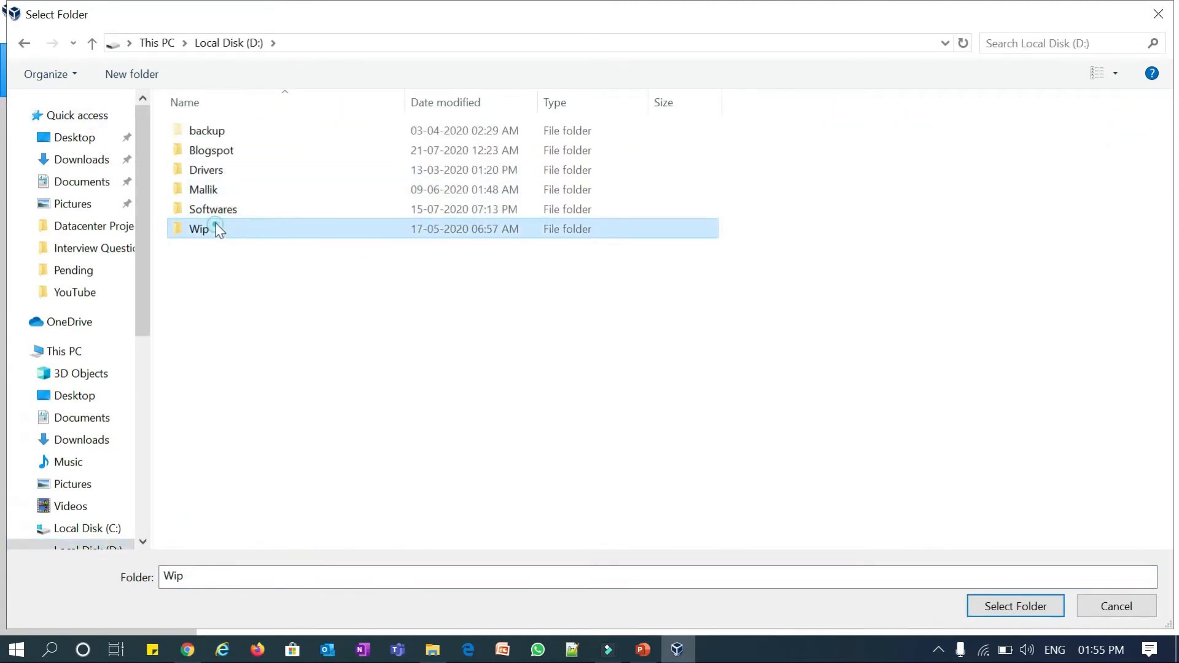
click(215, 213)
double_click(215, 215)
double_click(209, 283)
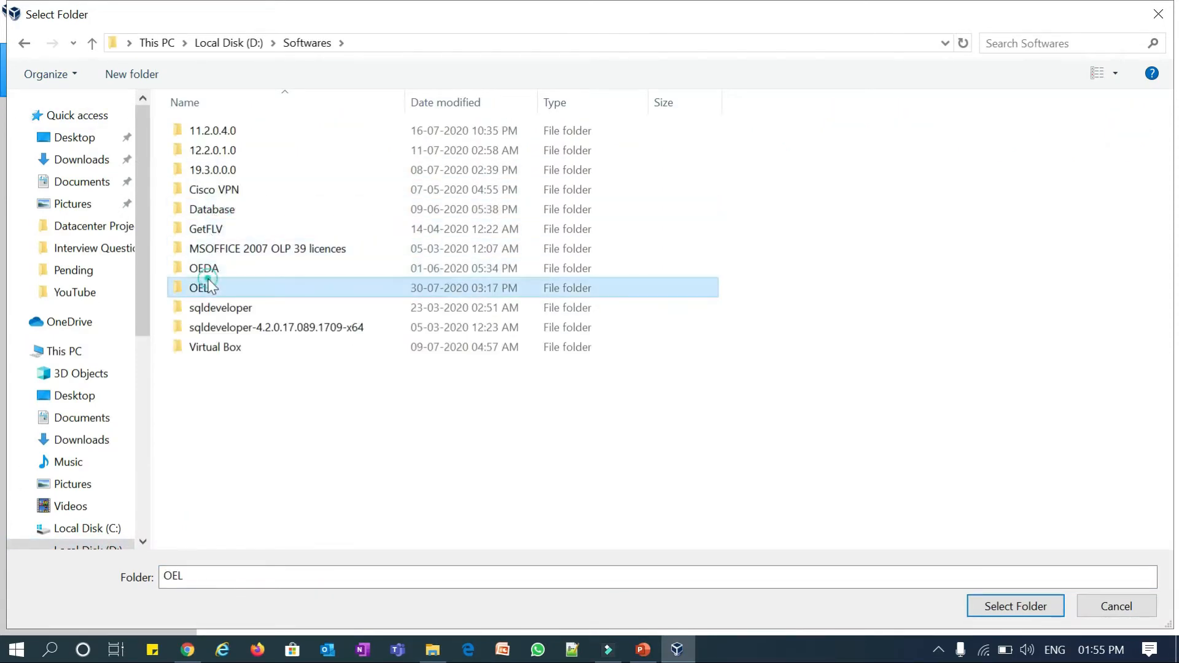
double_click(218, 151)
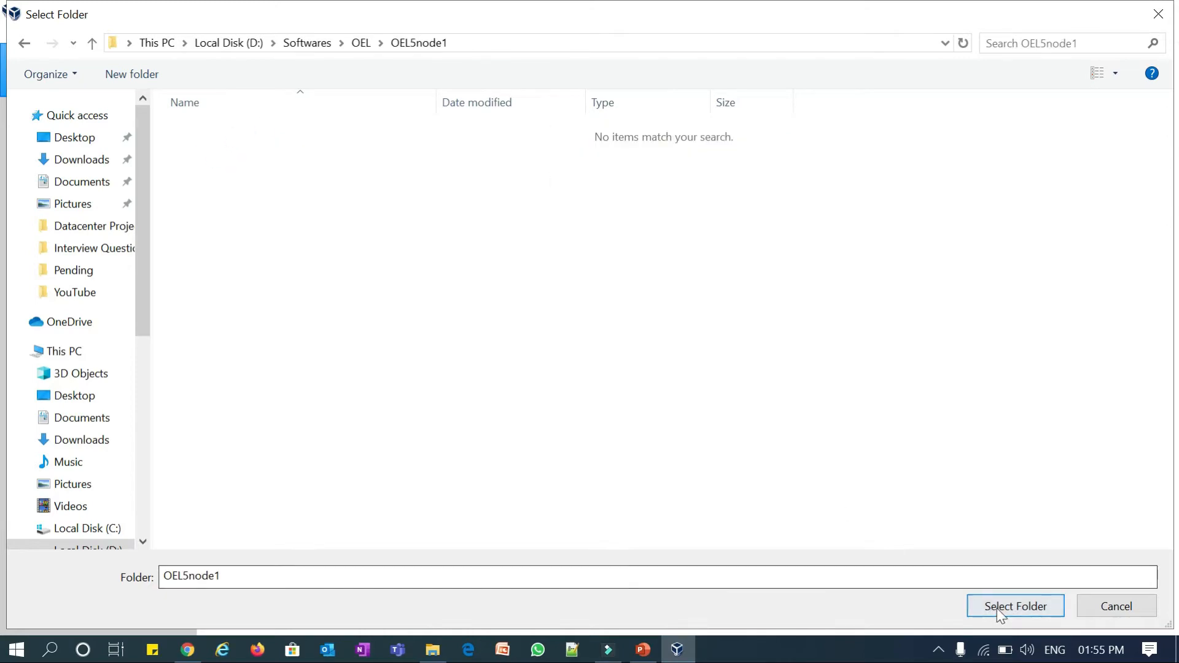
click(1000, 608)
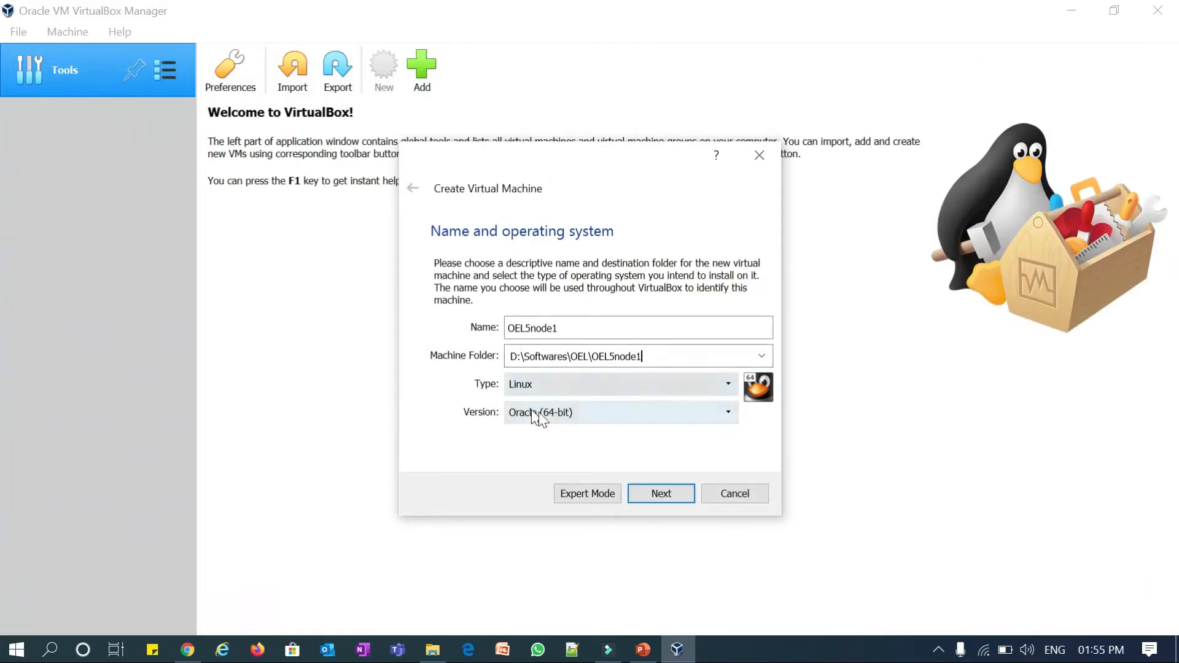
- Give the new machine 4096 MB of memory
click(650, 496)
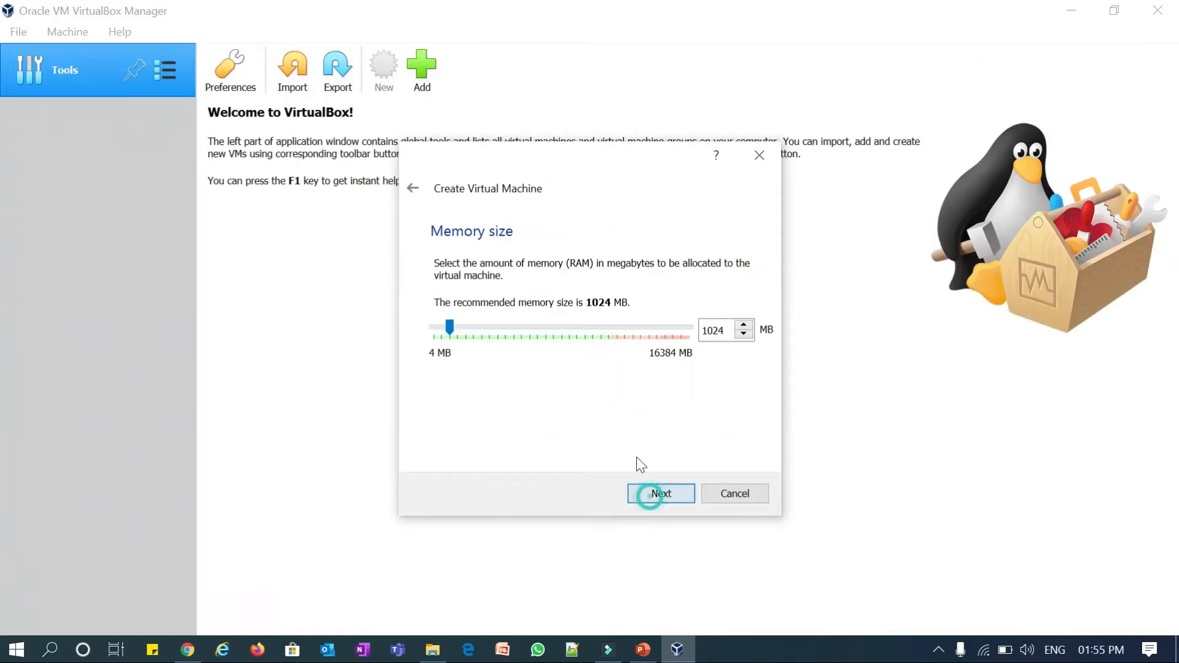
double_click(729, 330)
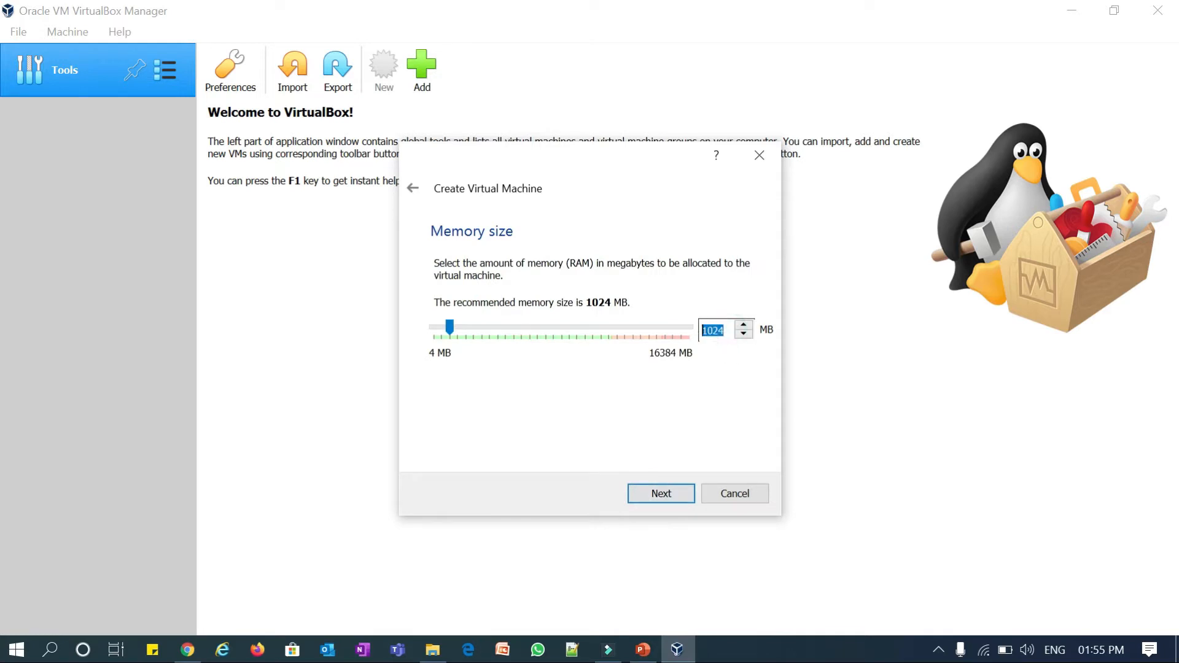
text(4096)
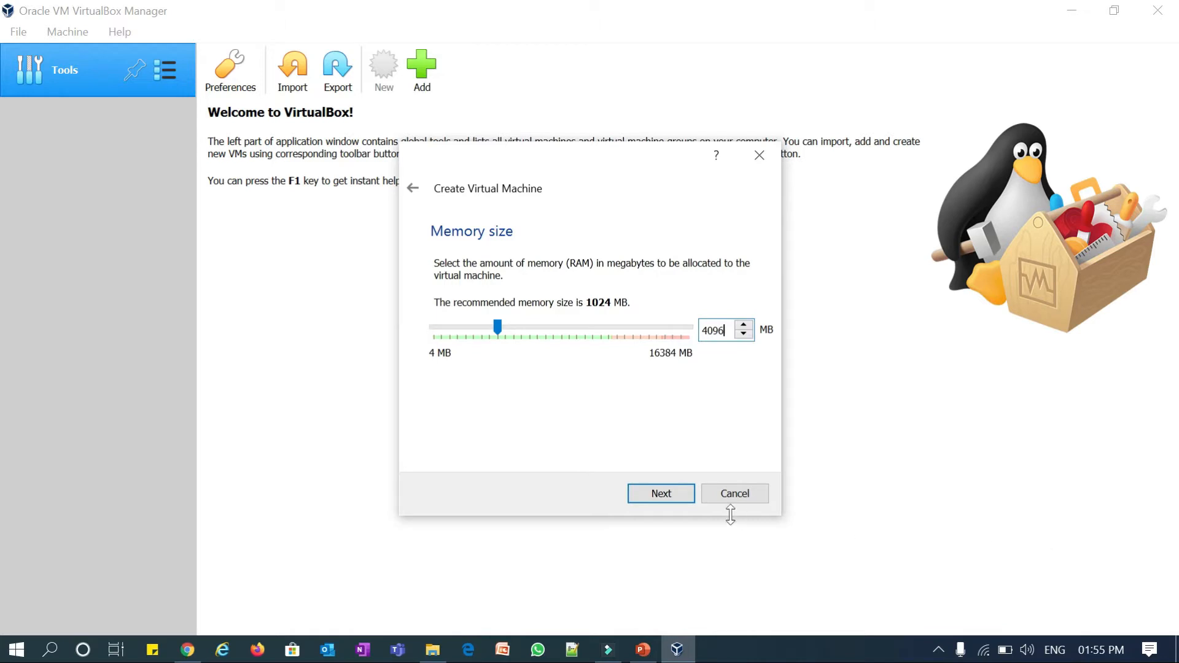
- Create a 200 GB dynamically allocated VDI virtual hard disk and finish the machine
click(678, 495)
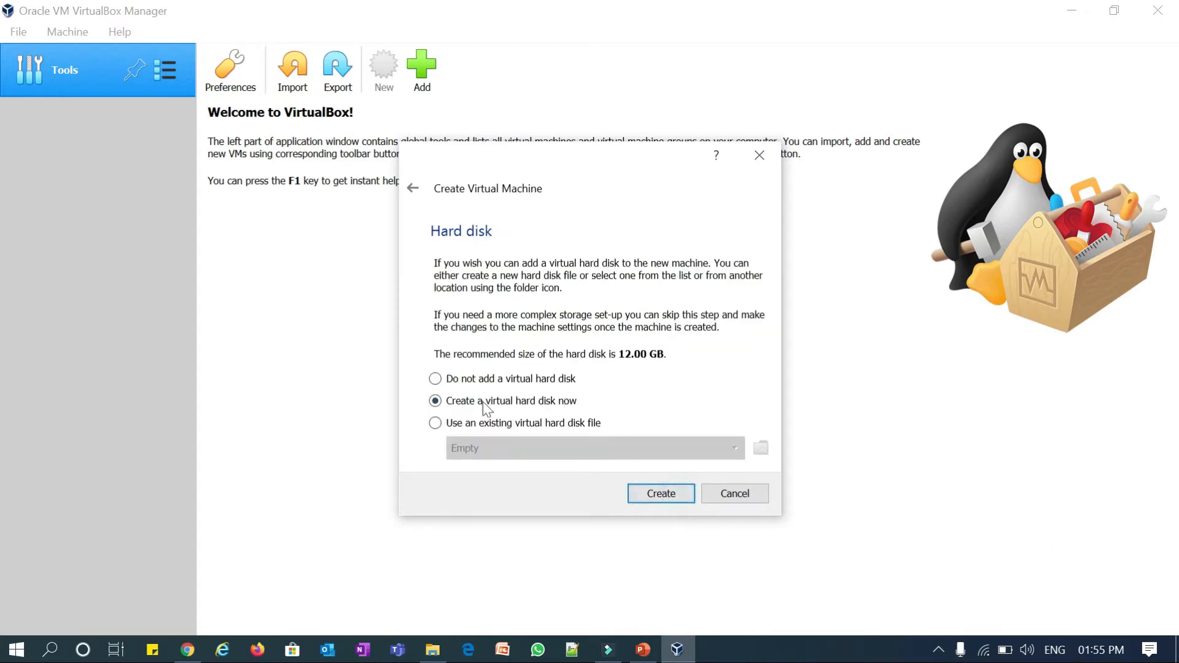
click(656, 495)
click(668, 532)
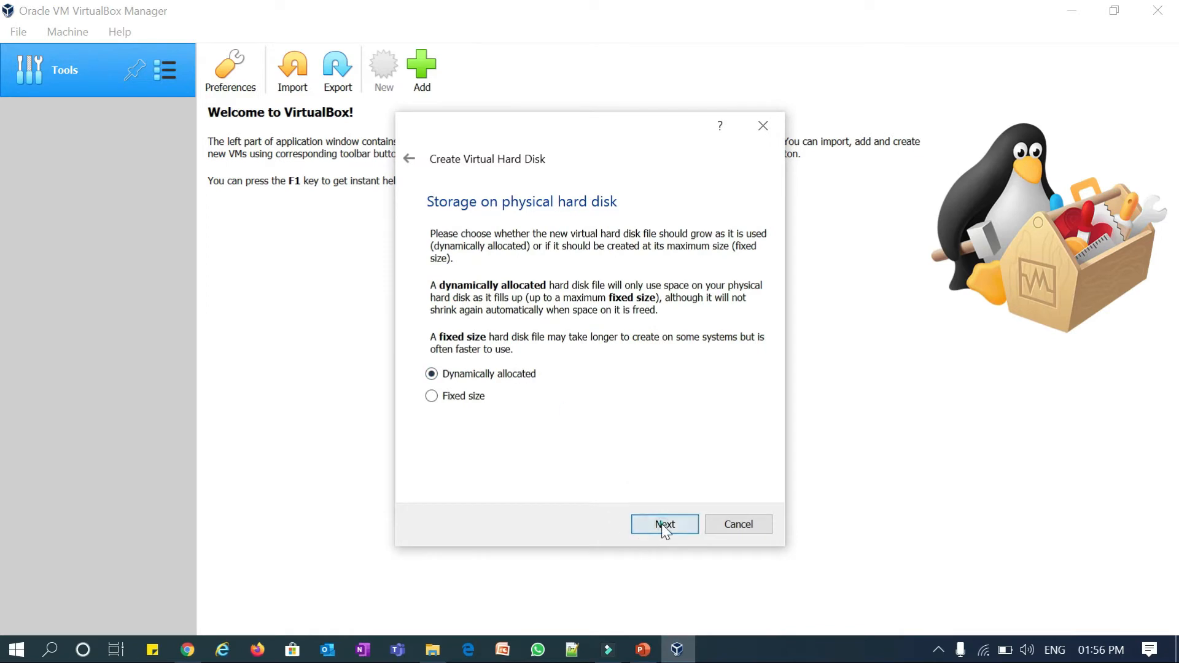
click(665, 523)
double_click(735, 354)
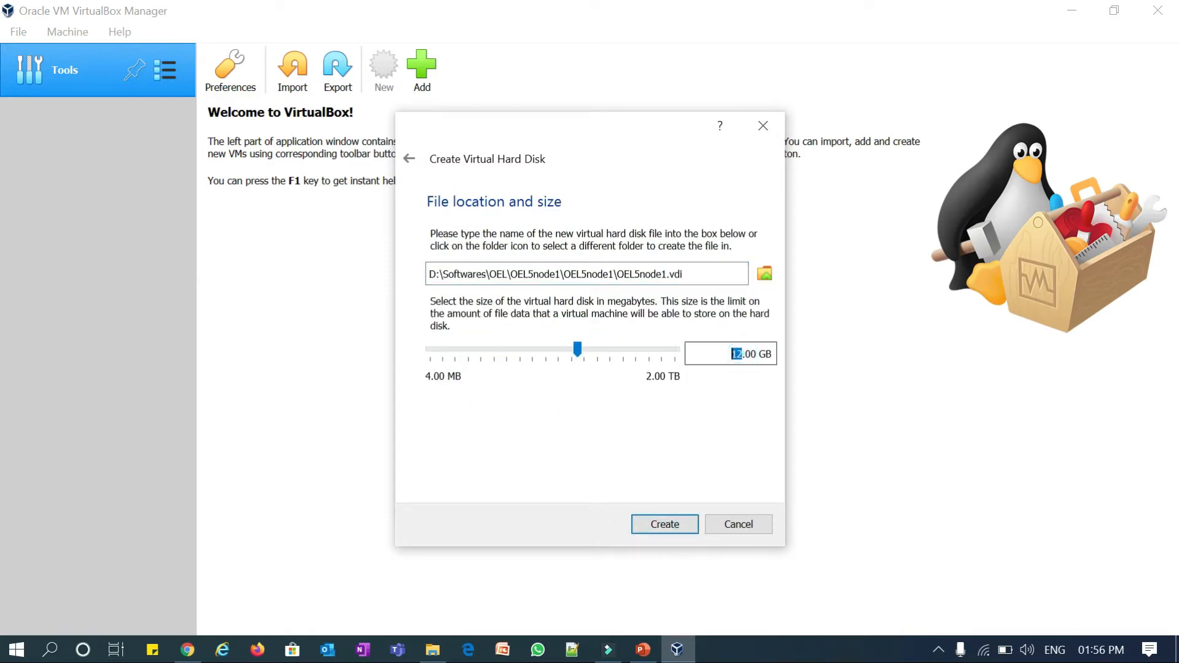
text(200)
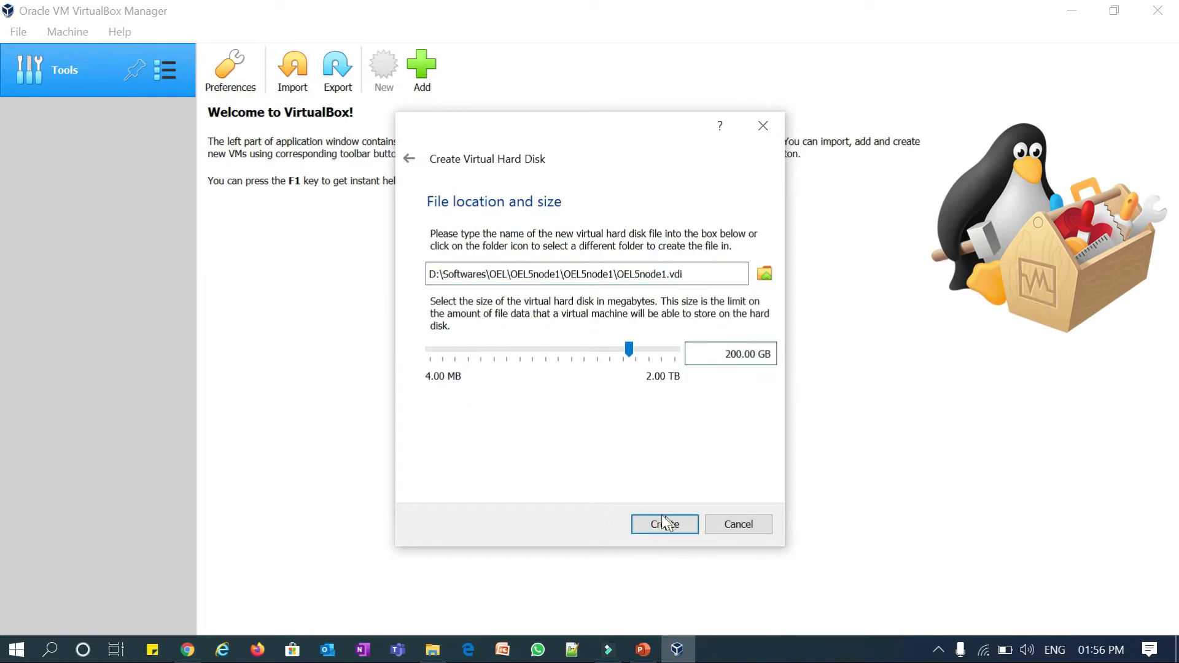
click(651, 519)
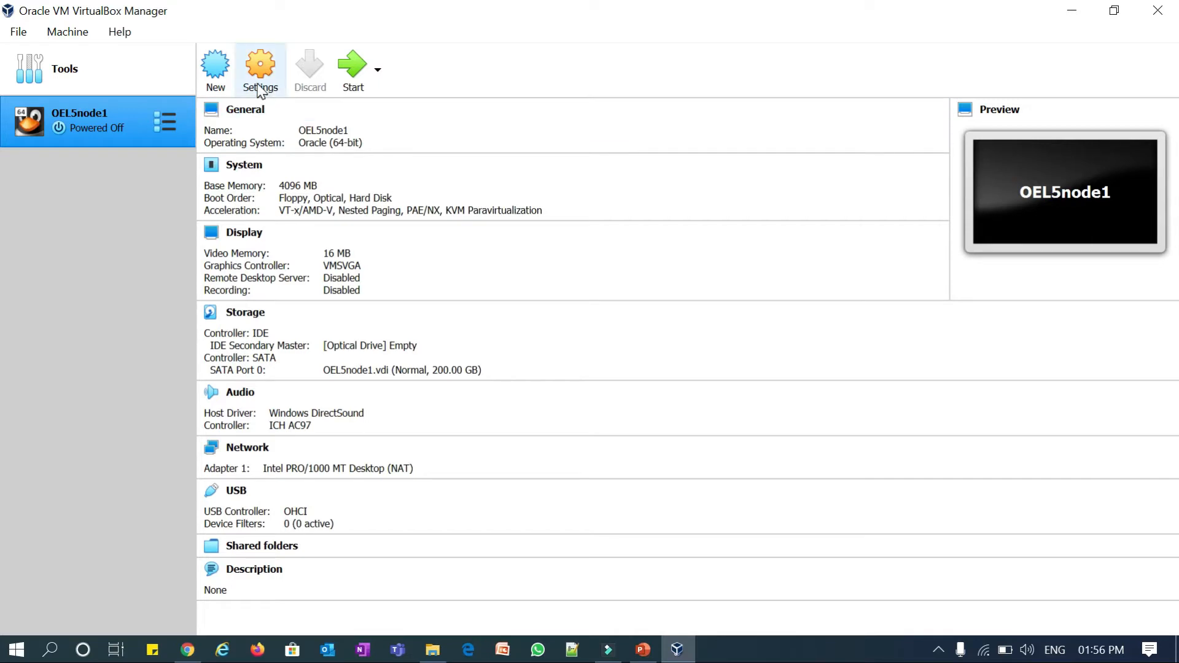
- Set Shared Clipboard and Drag'n'Drop to Bidirectional in OEL5node1's advanced settings
click(270, 68)
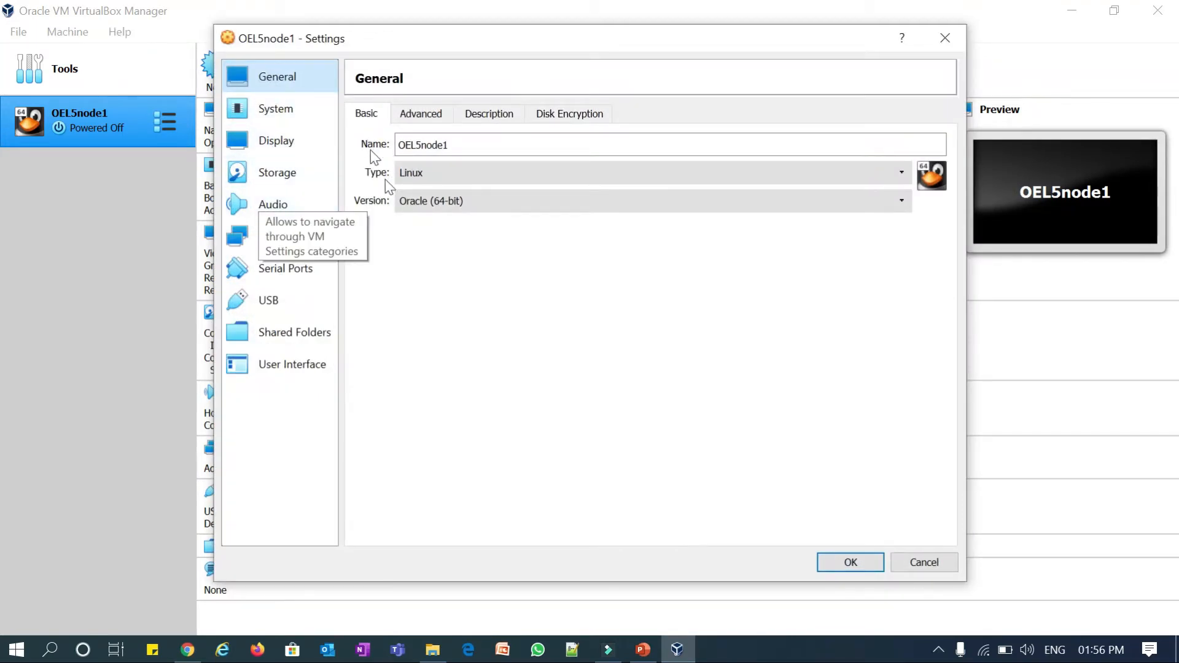
click(416, 118)
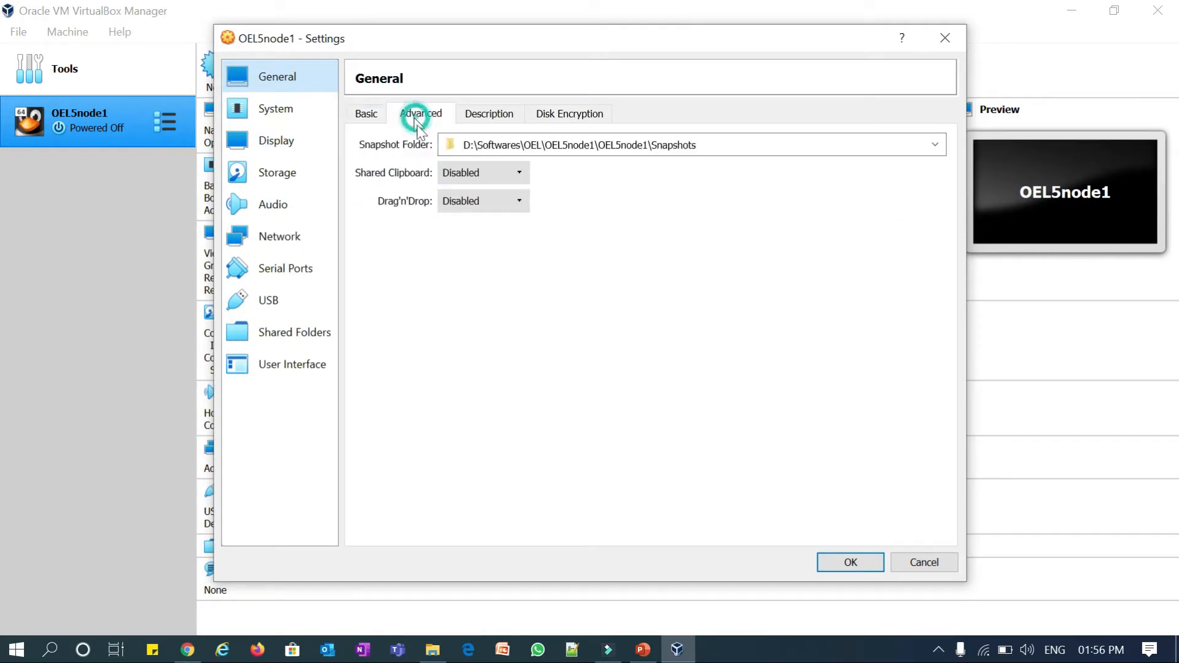
click(472, 174)
click(473, 227)
click(473, 201)
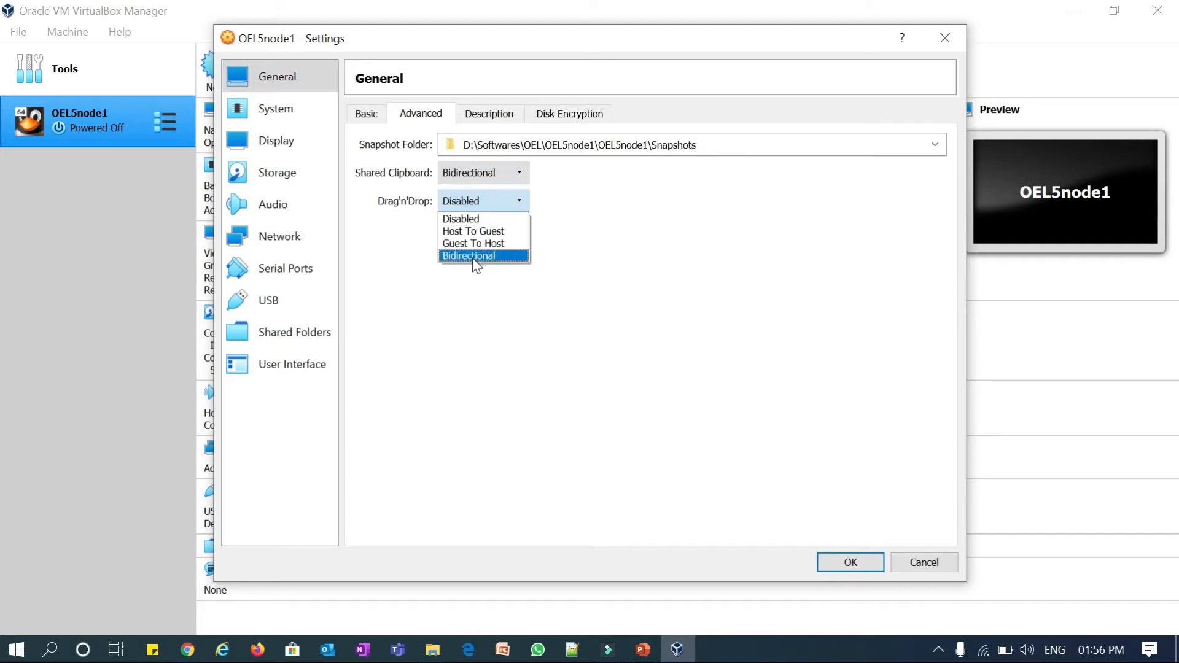
click(473, 255)
- Look over the Description and Disk Encryption tabs, leaving encryption off
click(487, 115)
click(560, 114)
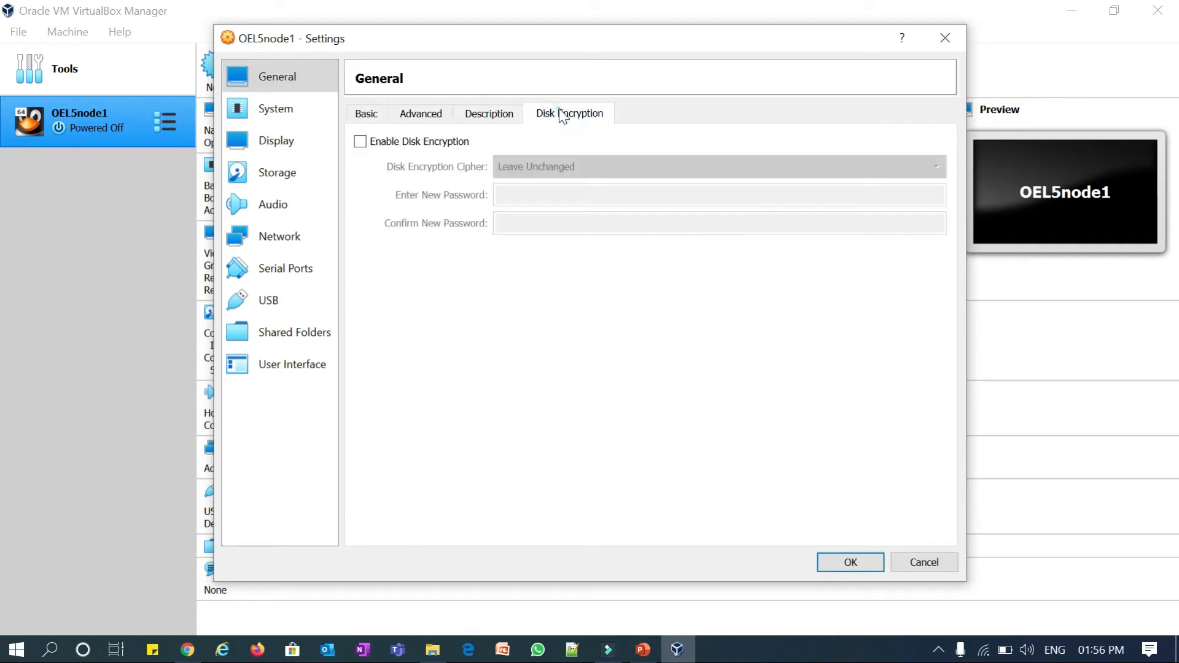
click(252, 110)
- Remove Floppy from the boot order and give the machine 2 processors
click(455, 185)
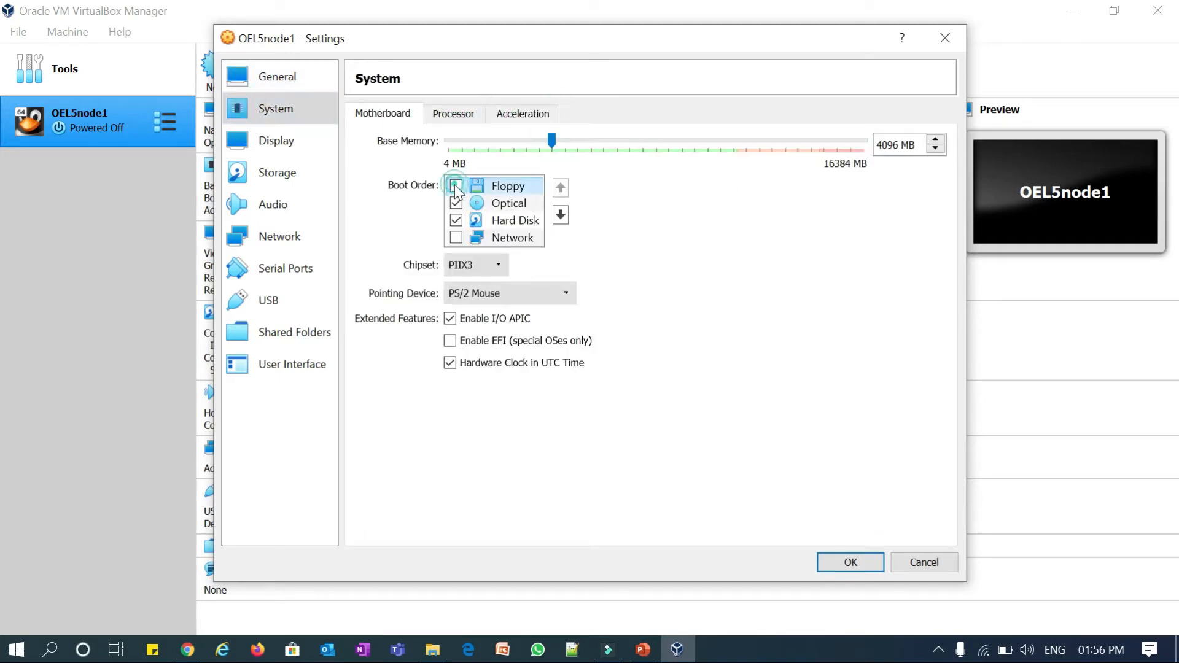
click(456, 116)
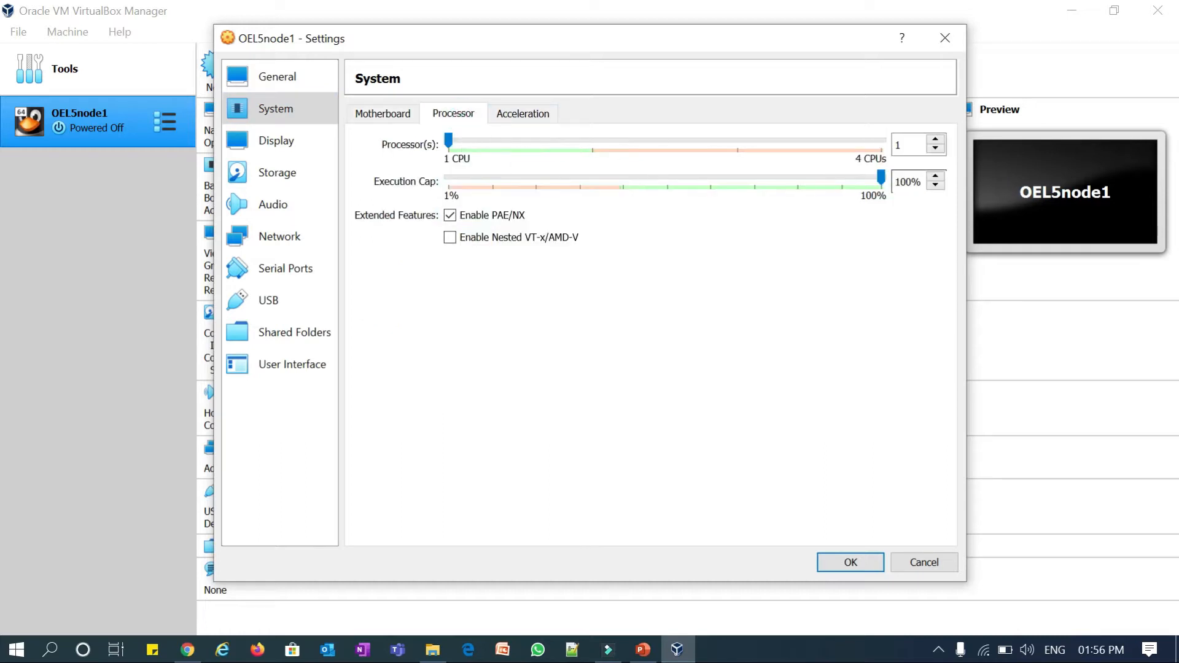
click(935, 140)
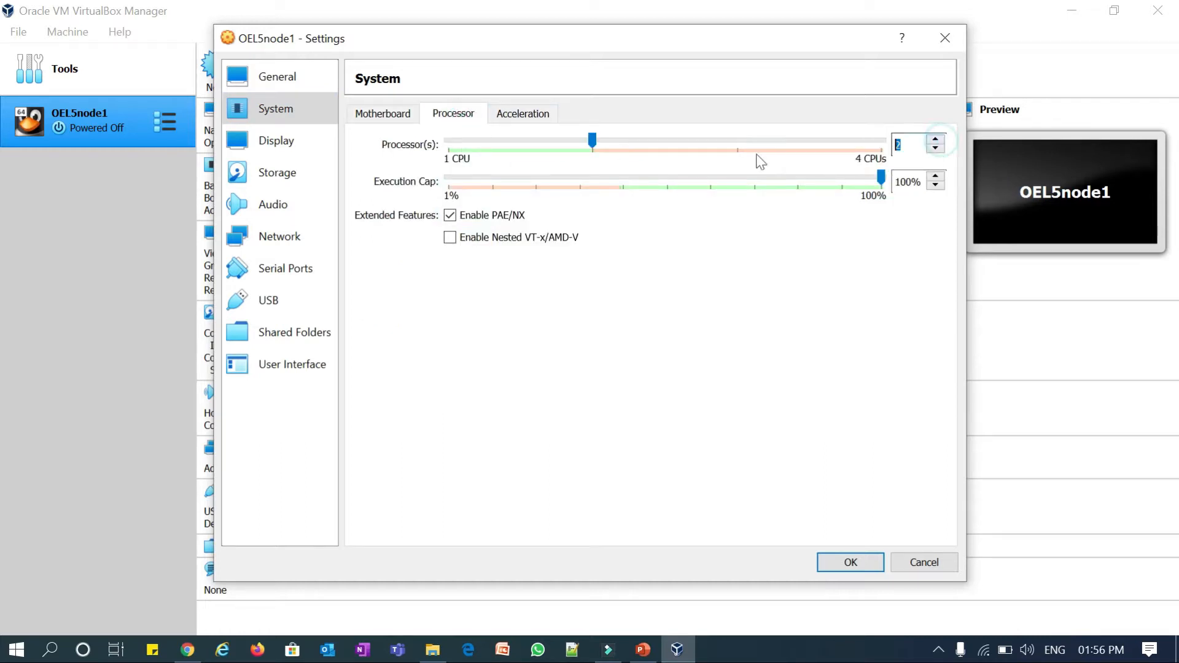
- Switch the graphics controller to VBoxVGA and glance at the Remote Display and Recording tabs
click(293, 146)
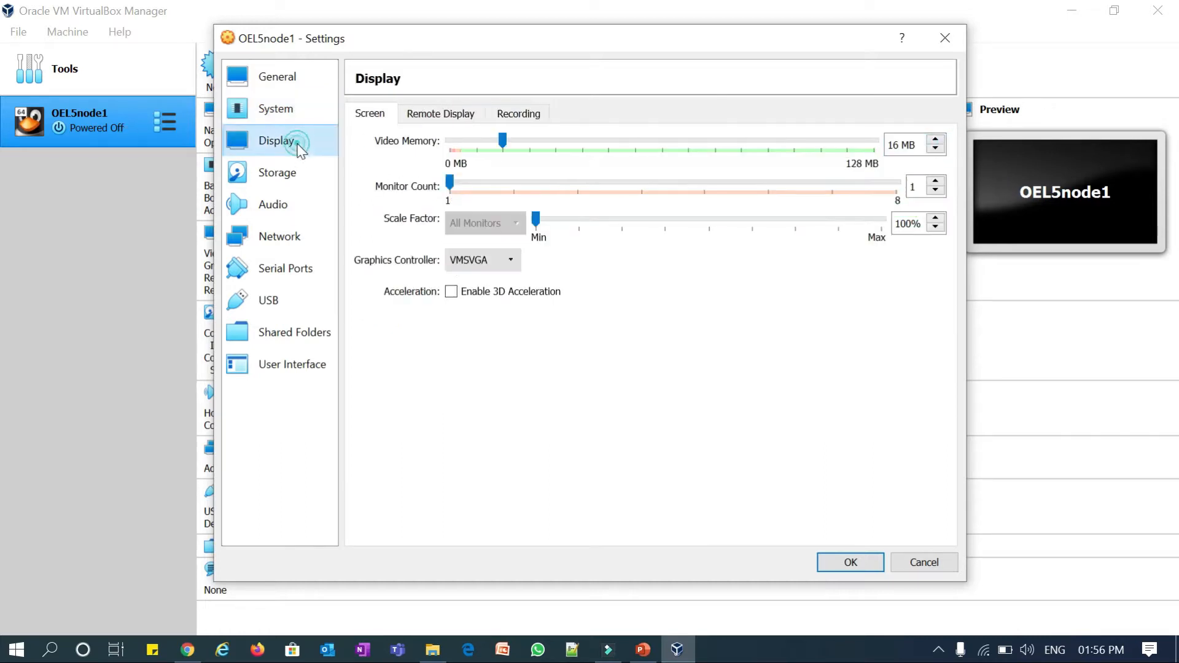
click(479, 260)
click(468, 288)
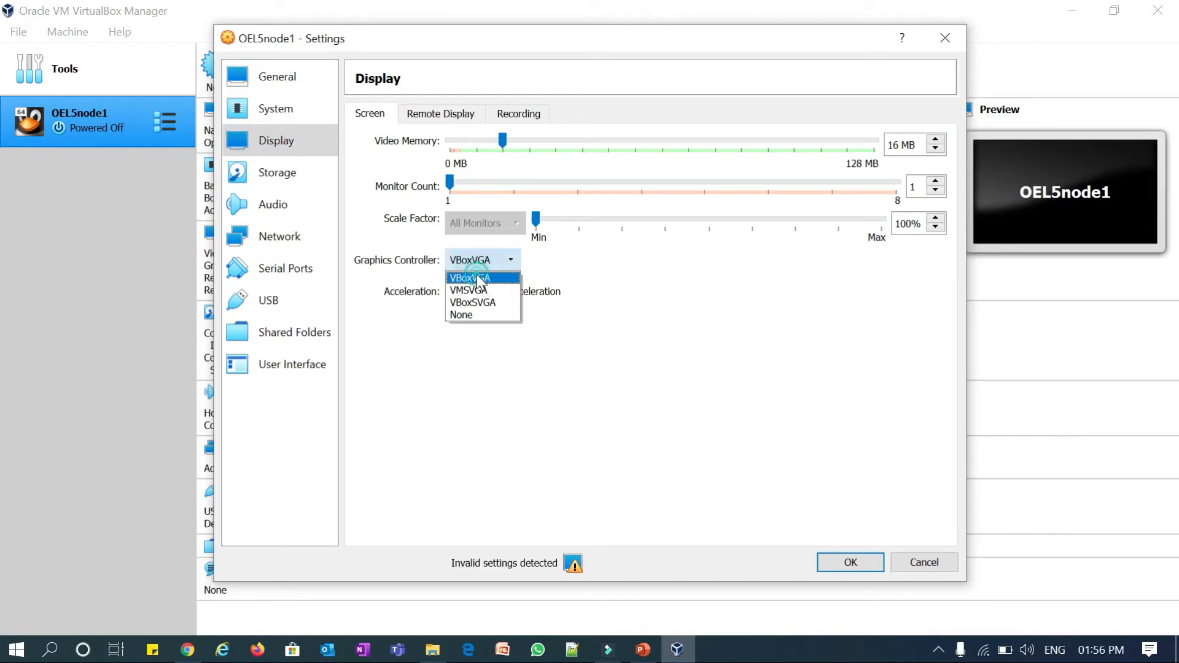
click(440, 117)
click(518, 116)
click(267, 174)
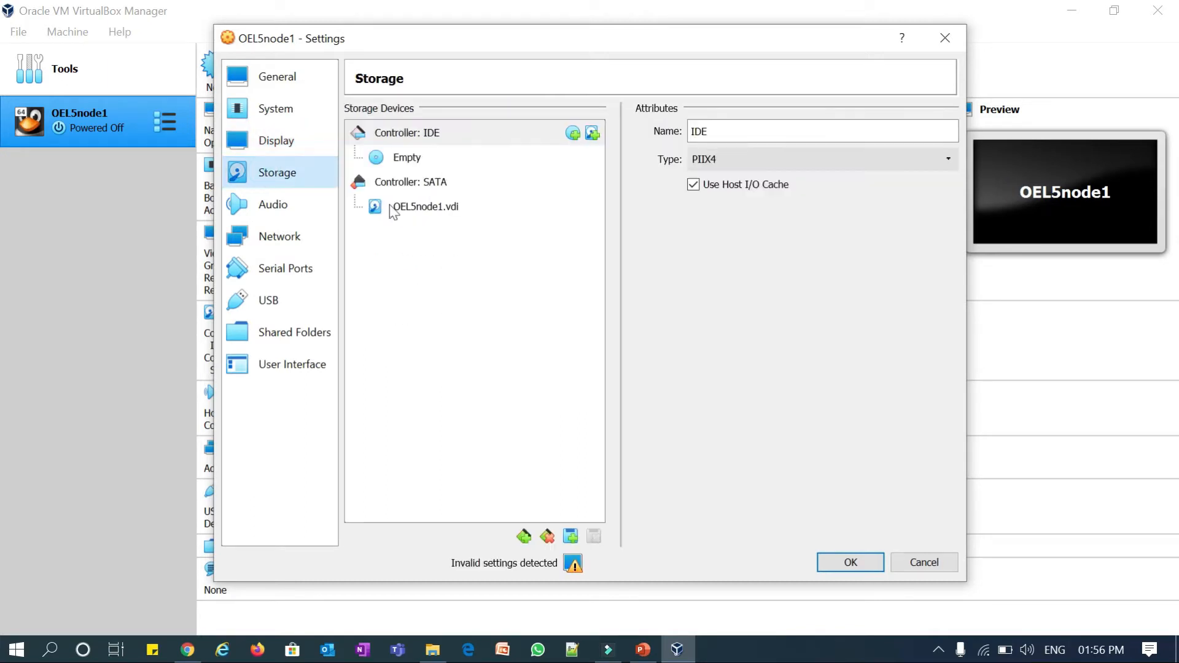
- Attach network Adapters 1 and 2 as Bridged Adapter
click(278, 238)
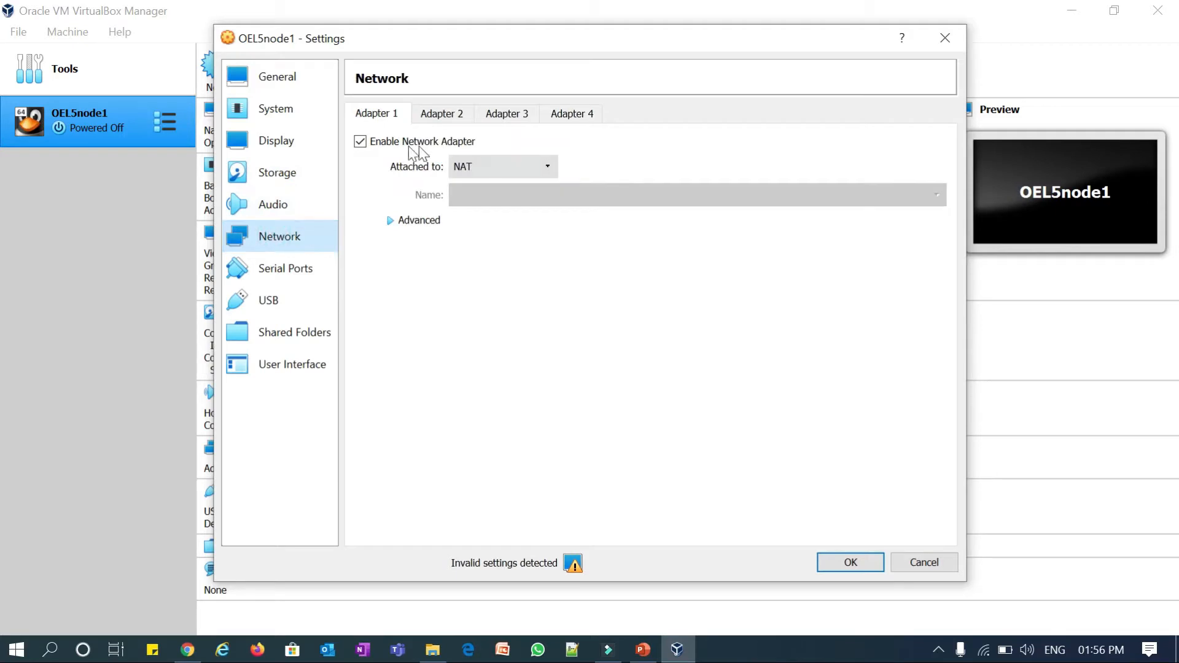
click(487, 169)
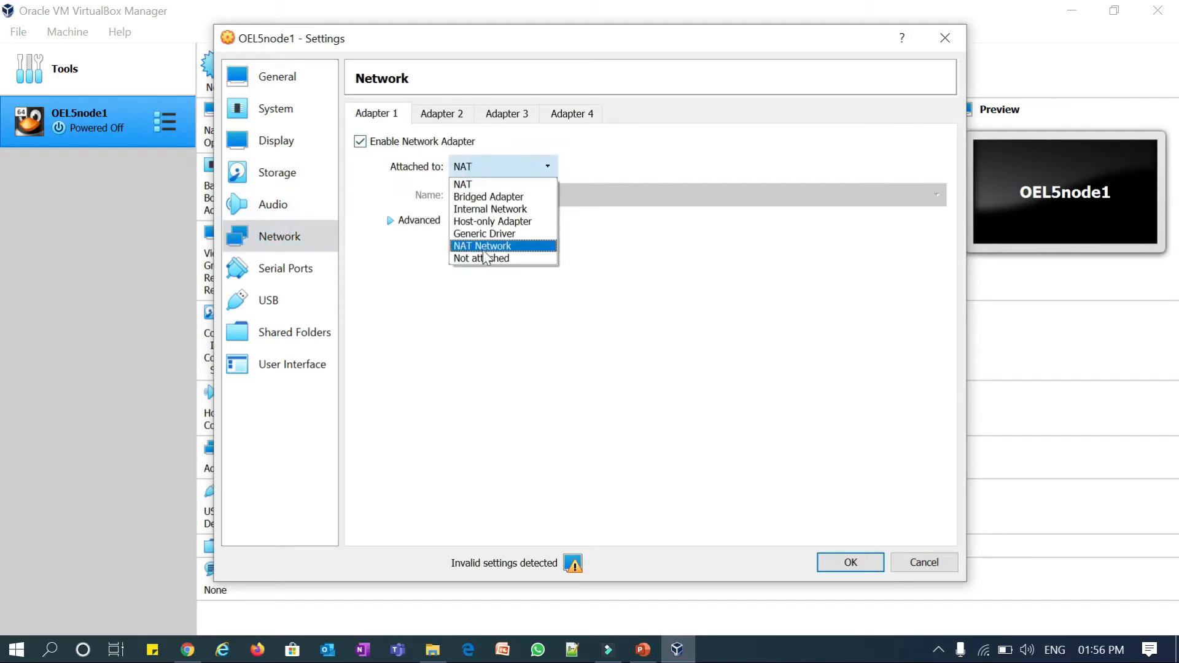
click(488, 196)
click(445, 114)
click(444, 143)
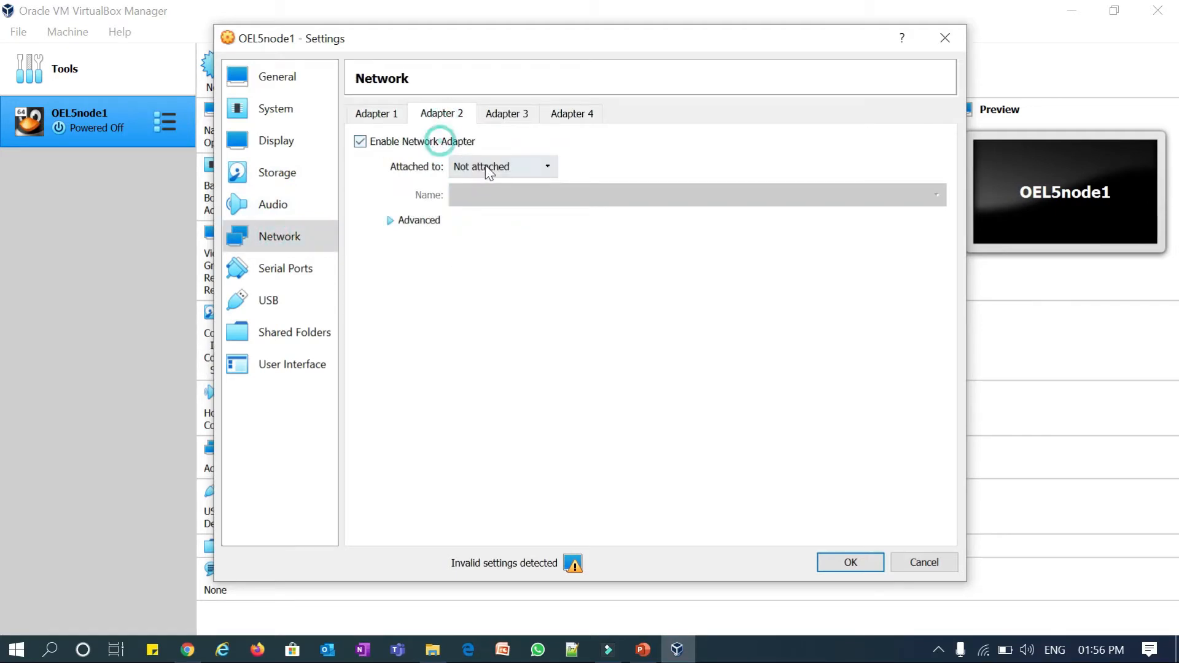
click(487, 167)
click(488, 196)
- Enable Adapter 3 on NAT and review all three adapters' settings
click(493, 121)
click(430, 141)
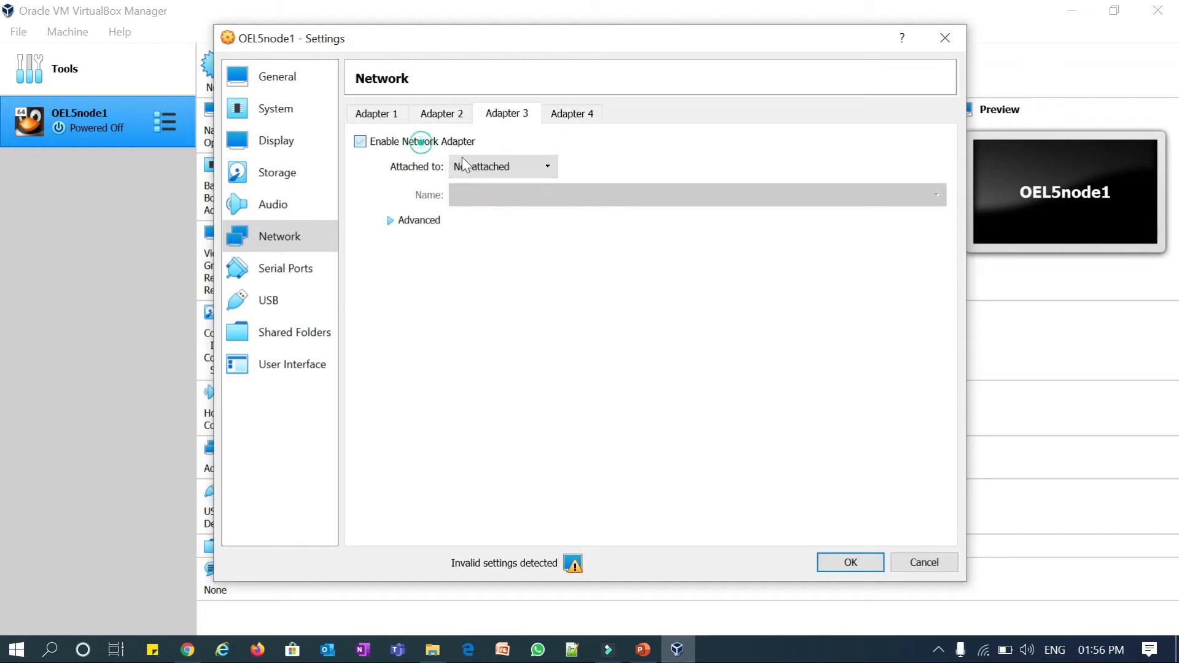
click(491, 167)
click(489, 186)
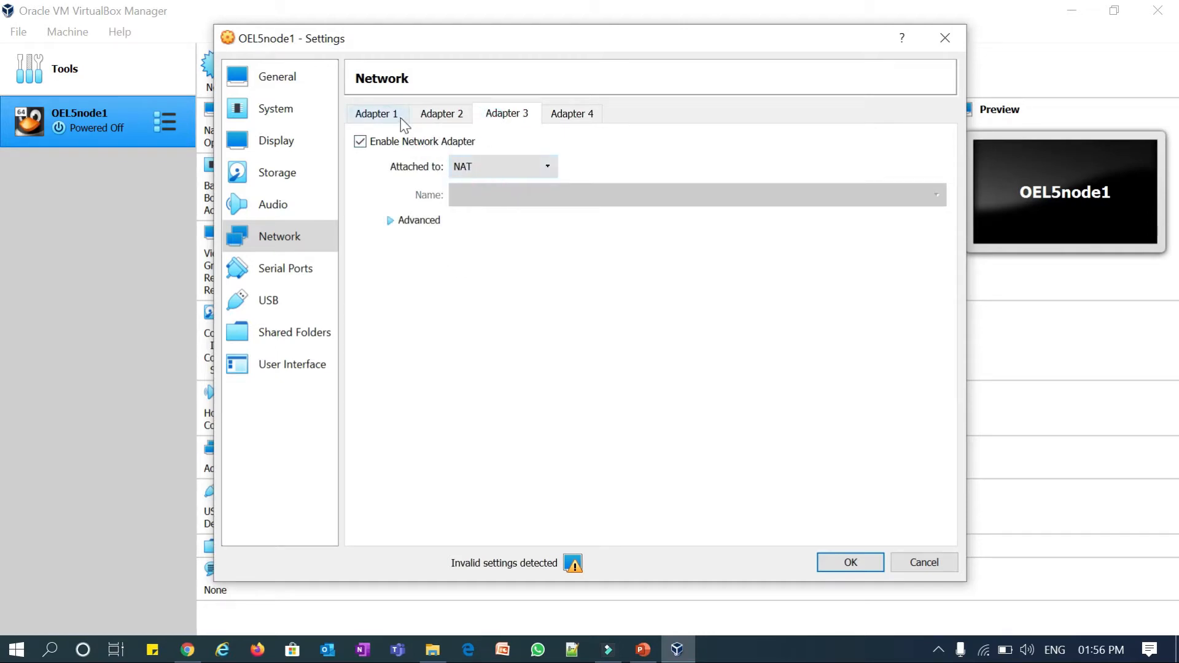
click(377, 113)
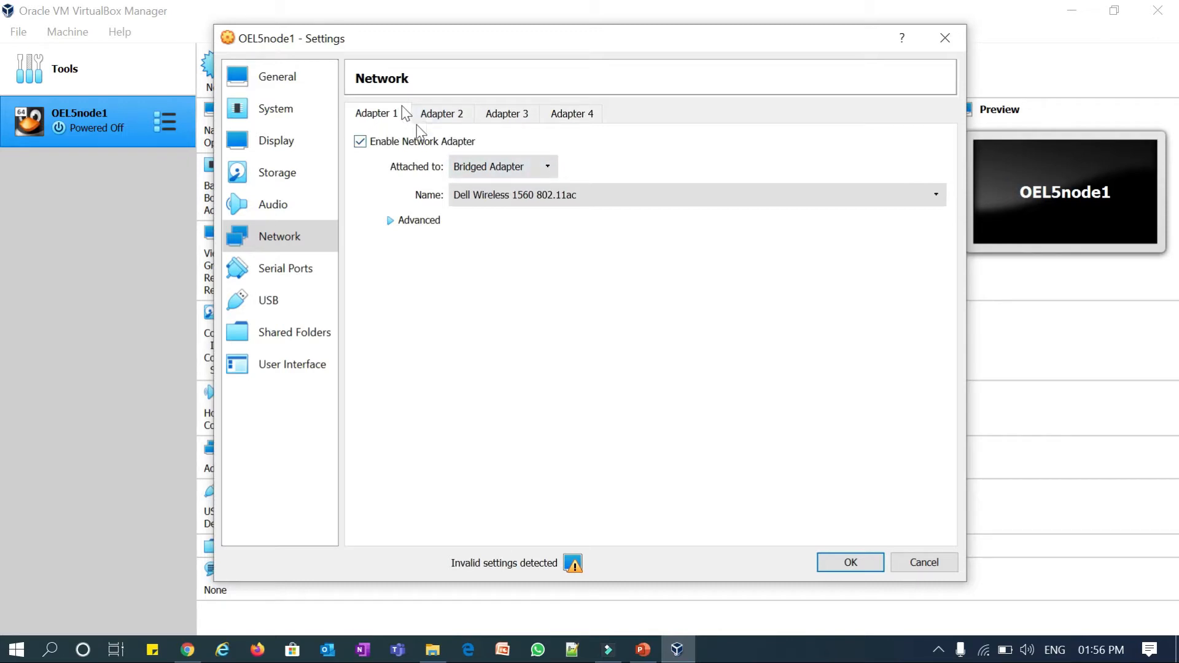
click(438, 119)
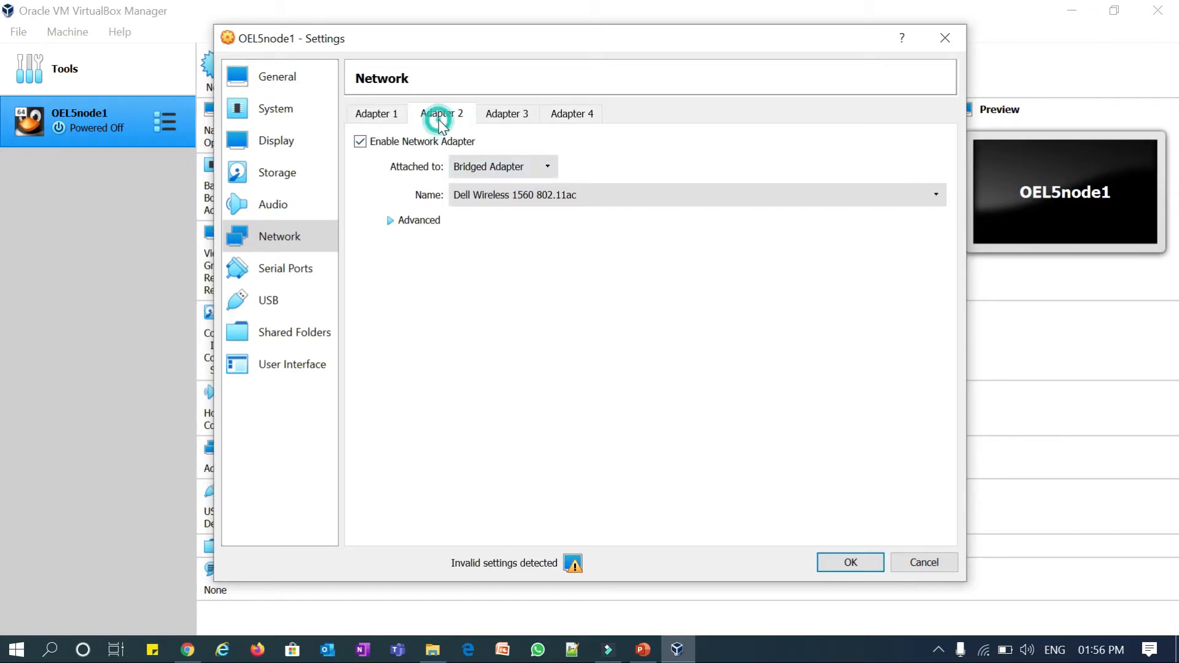
click(504, 116)
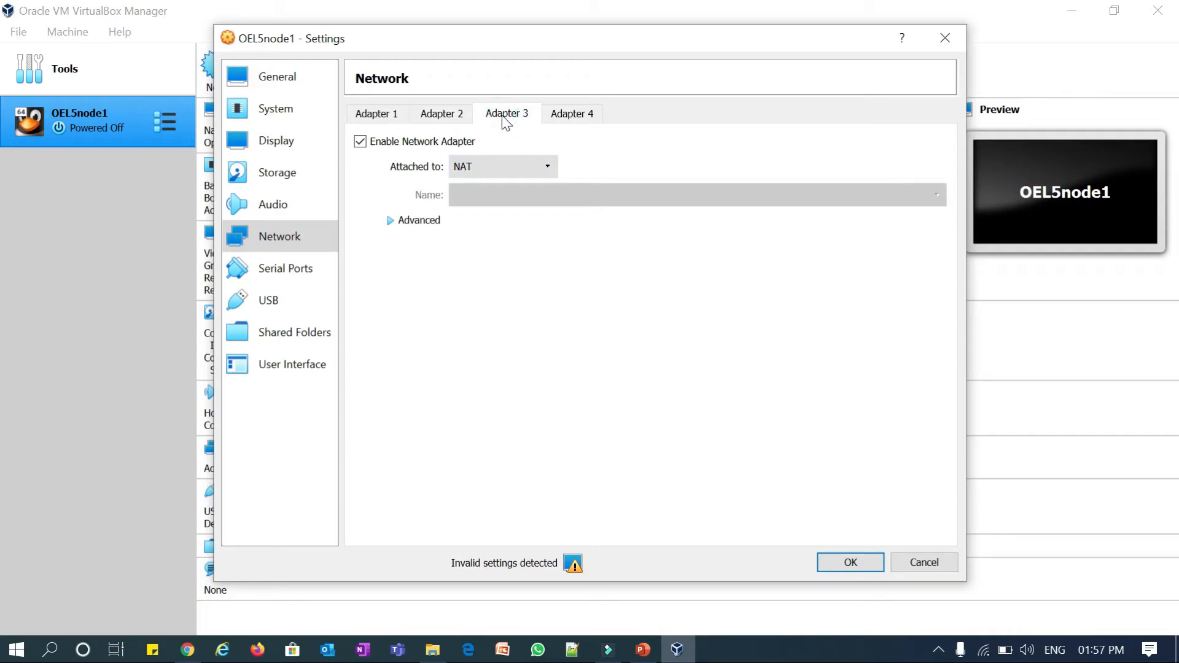
click(286, 275)
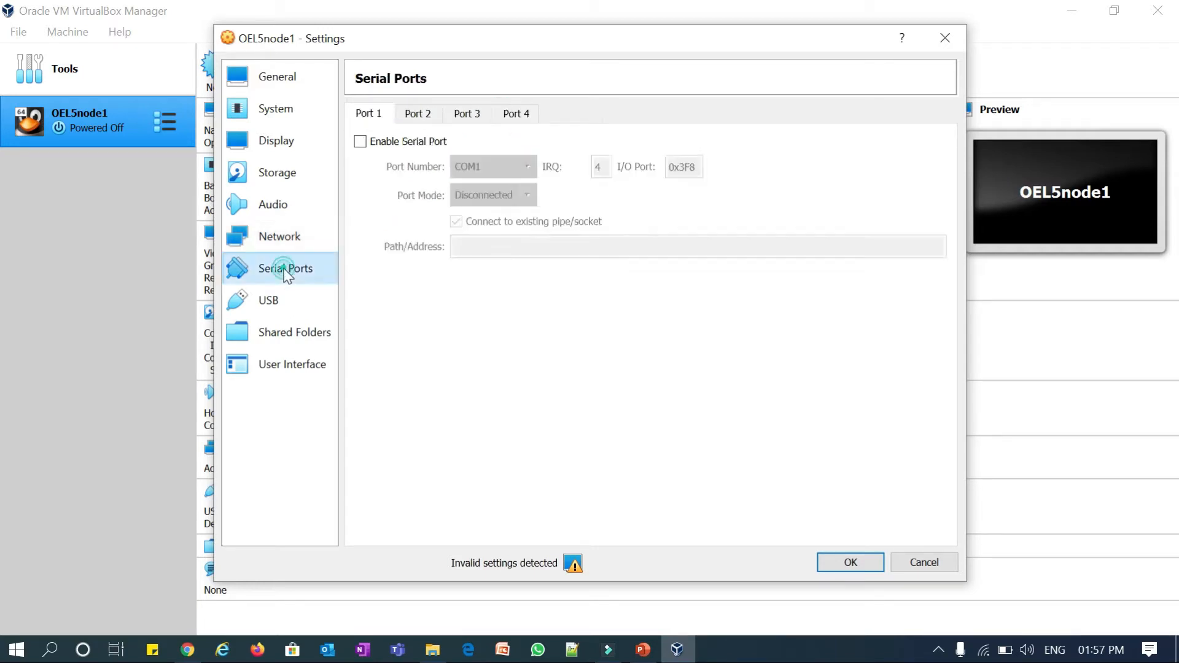
click(276, 302)
- Add a new shared folder pointing to D:\Softwares
click(272, 334)
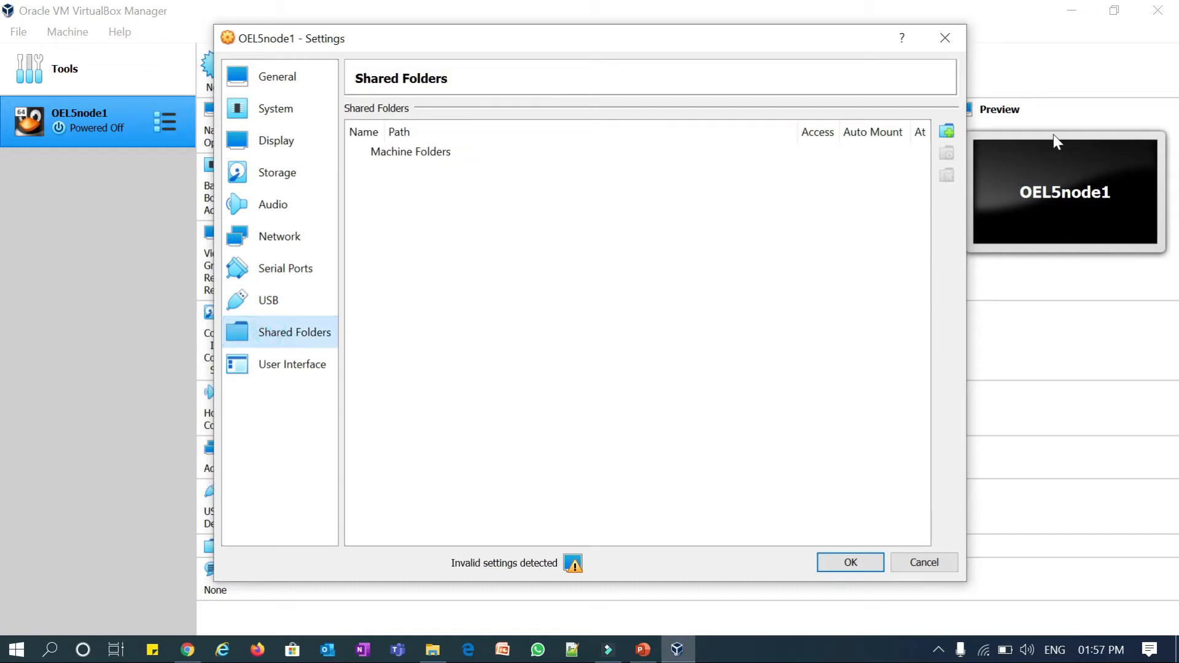
click(946, 132)
click(733, 228)
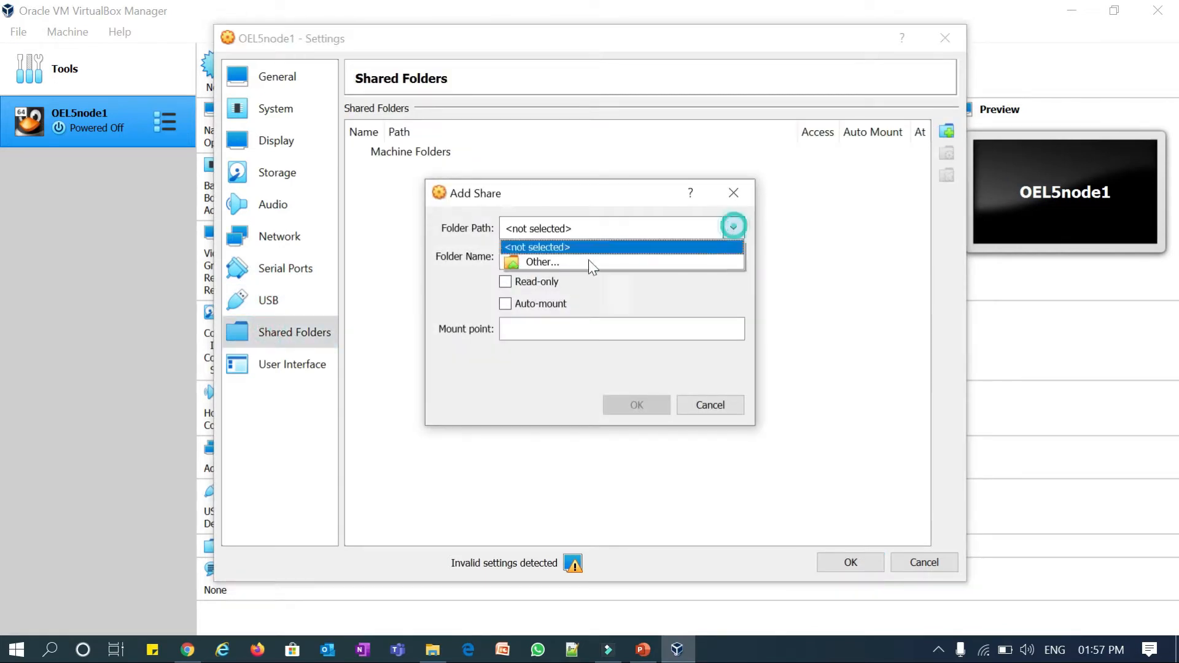
click(529, 263)
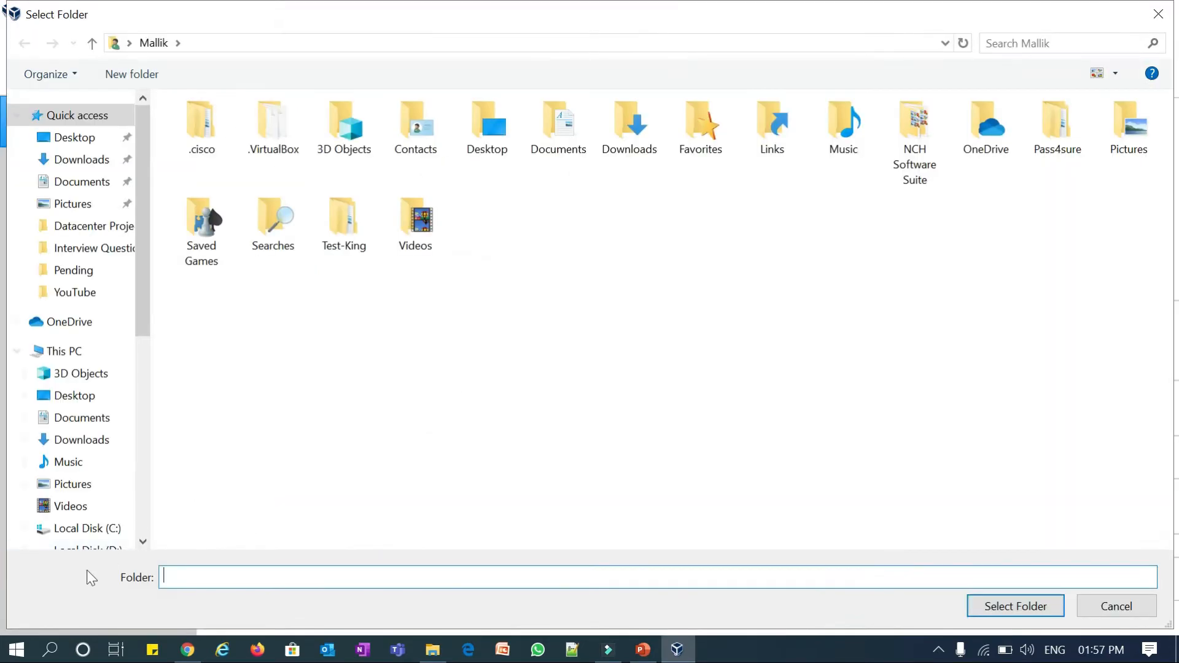
click(90, 548)
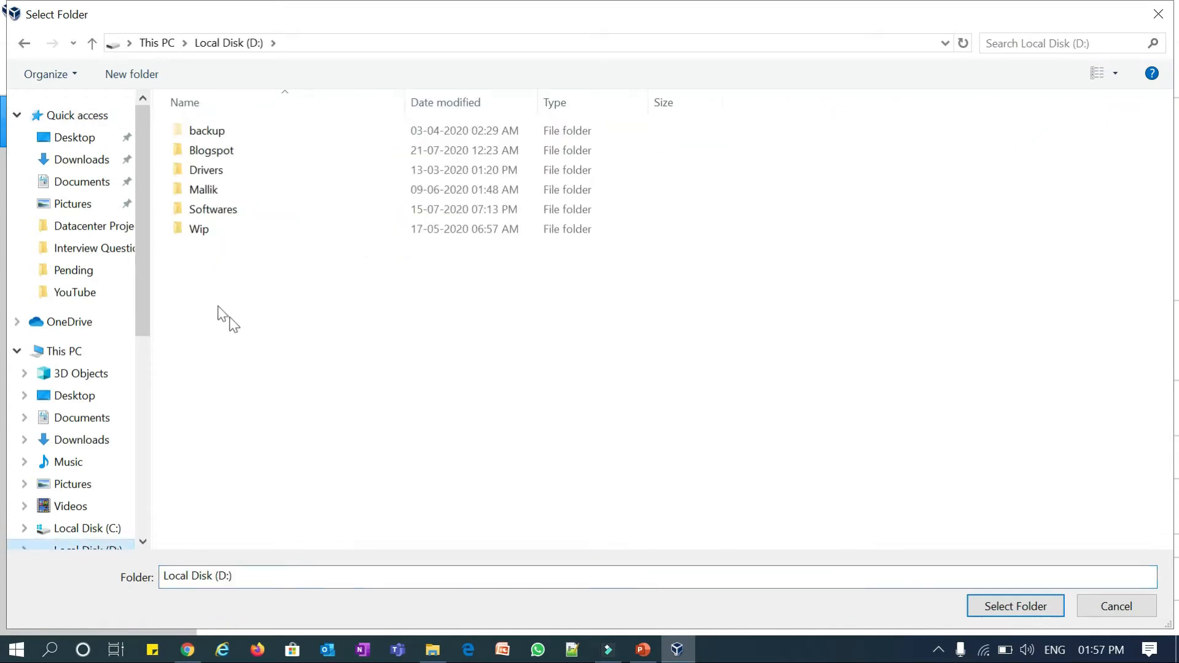
click(216, 215)
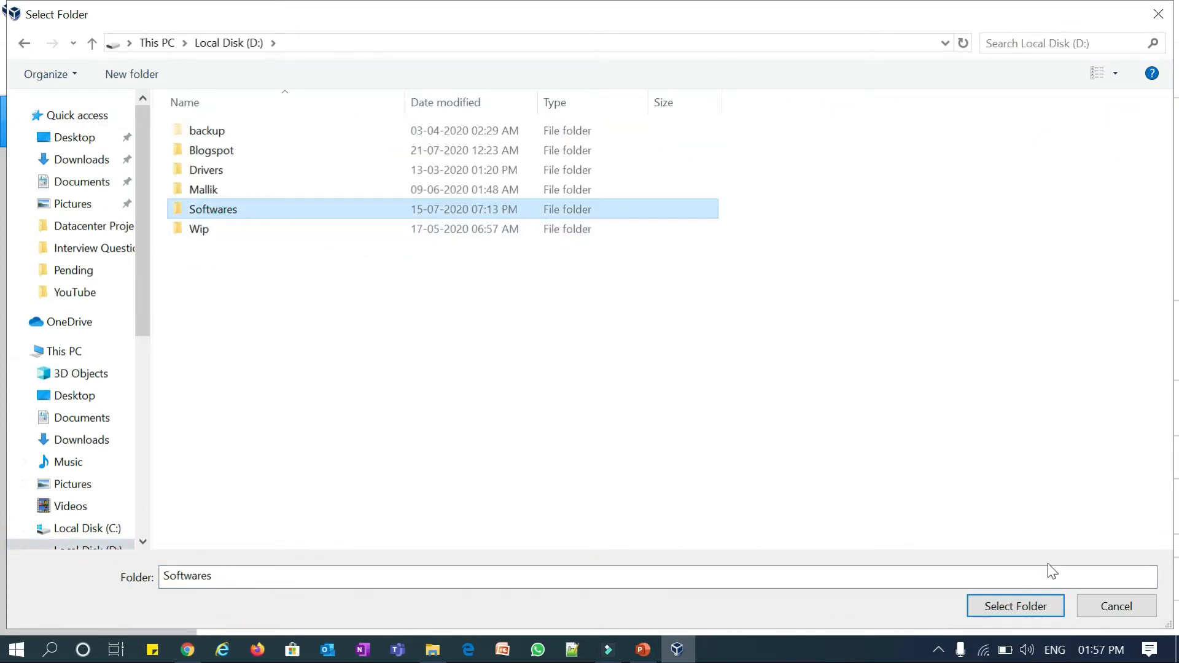
click(1034, 607)
- Give the share mount point Softwares with Auto-mount on, and save the settings
drag(564, 228, 524, 244)
key(ctrl+c)
click(577, 328)
key(ctrl+v)
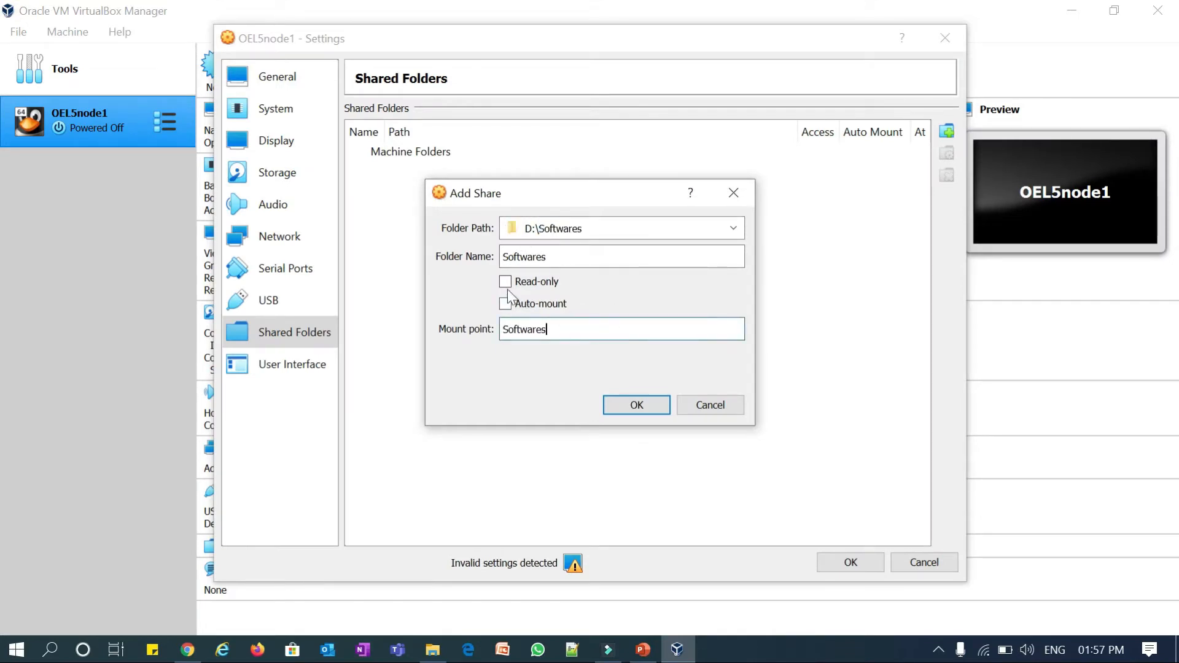
click(505, 303)
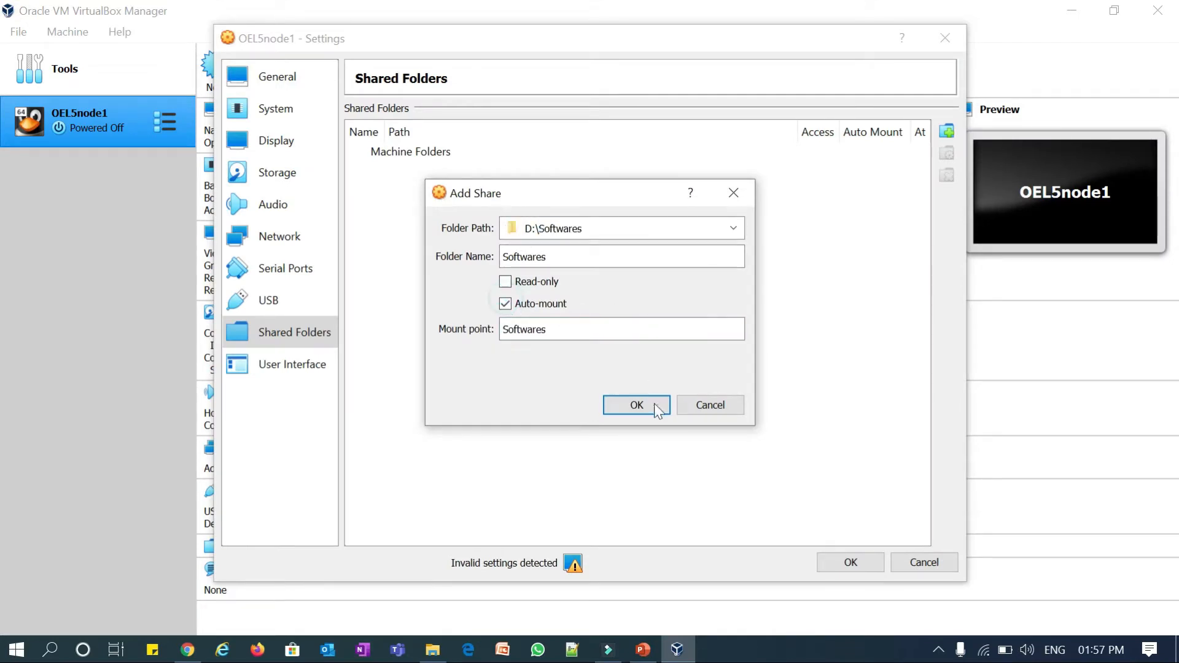
click(639, 403)
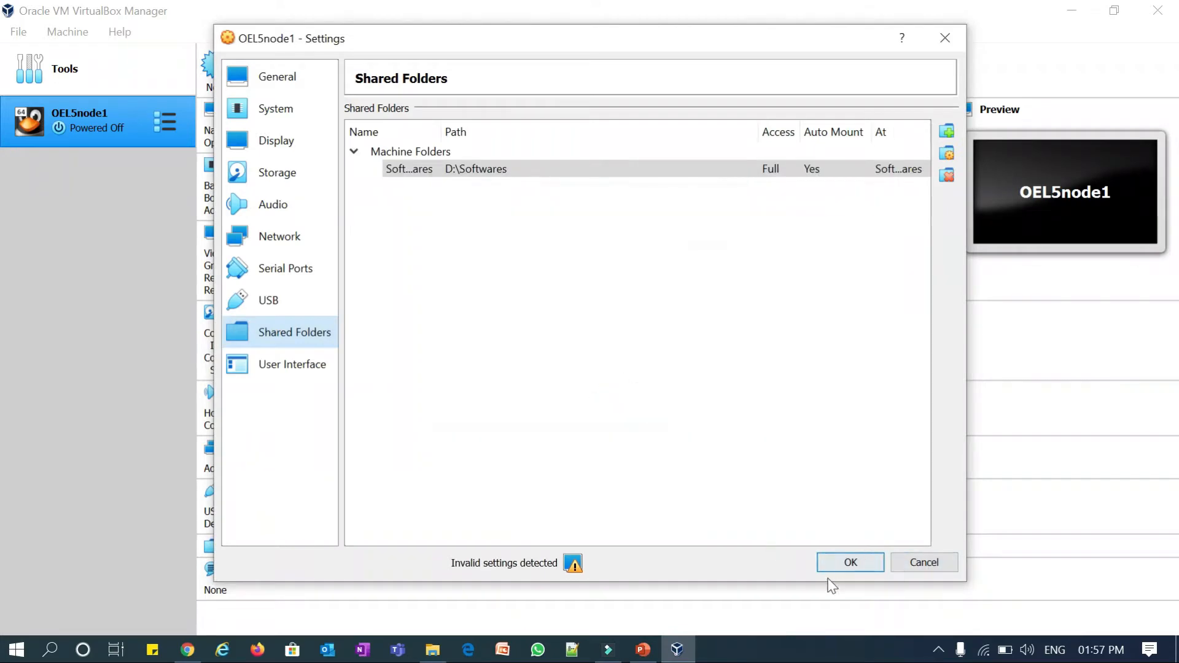
click(847, 563)
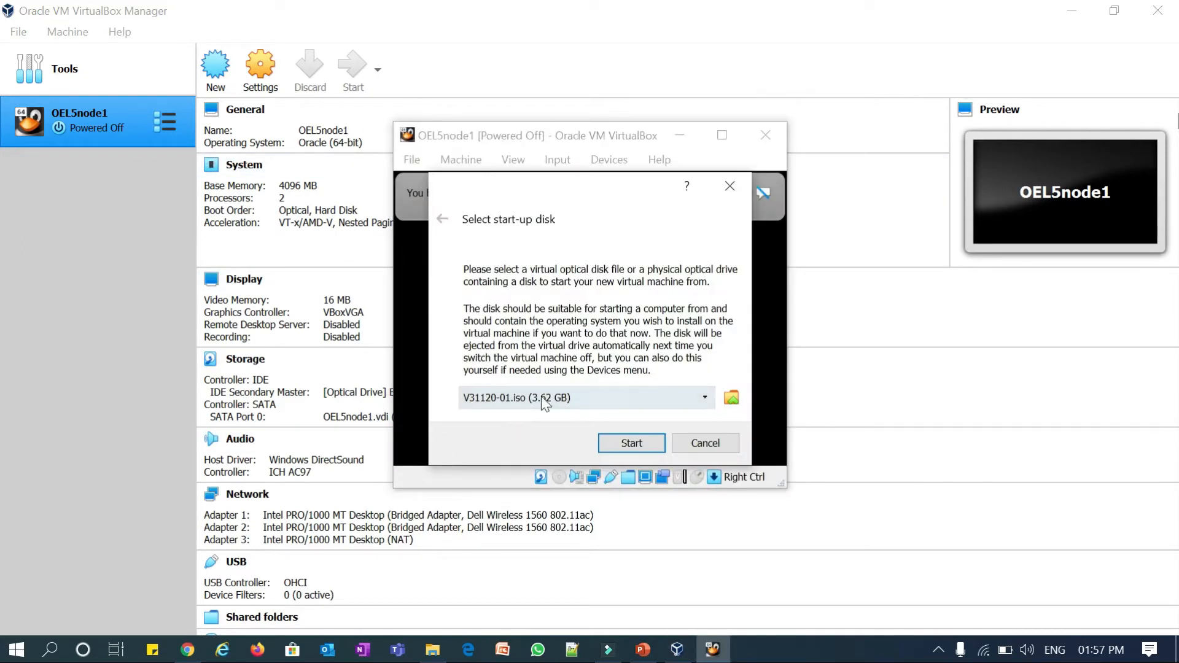
- Pick V31120-01.iso as the start-up disk and bring up File Explorer on D:\Softwares\OEL
click(732, 398)
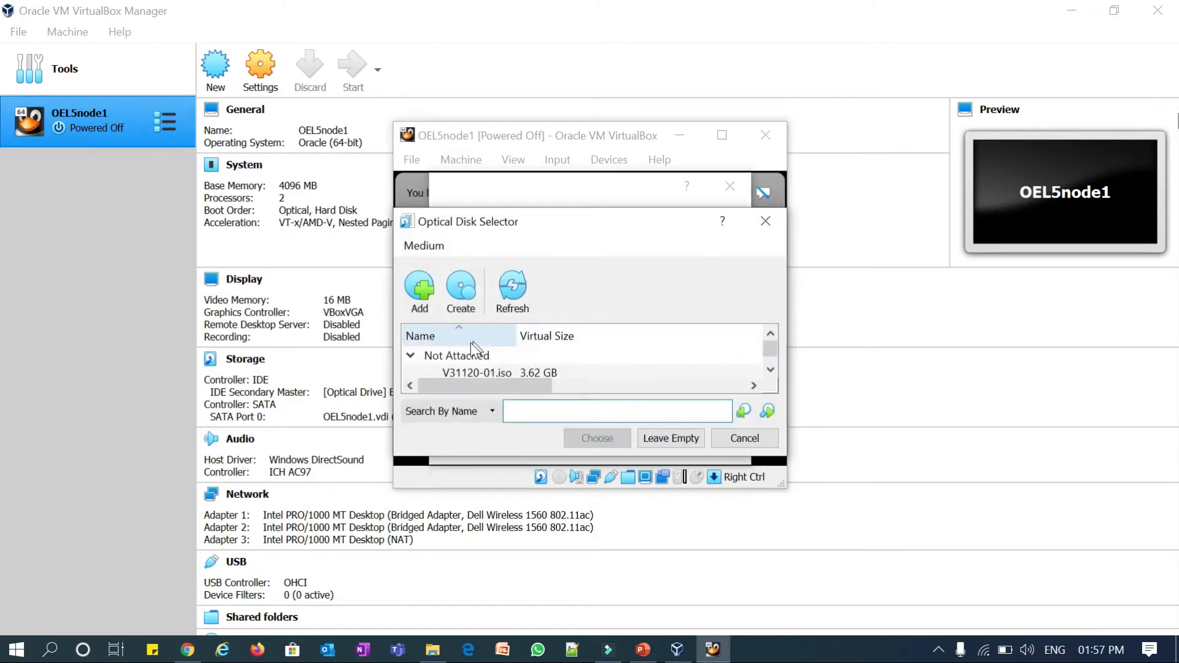
scroll(496, 367, down, 1)
click(477, 355)
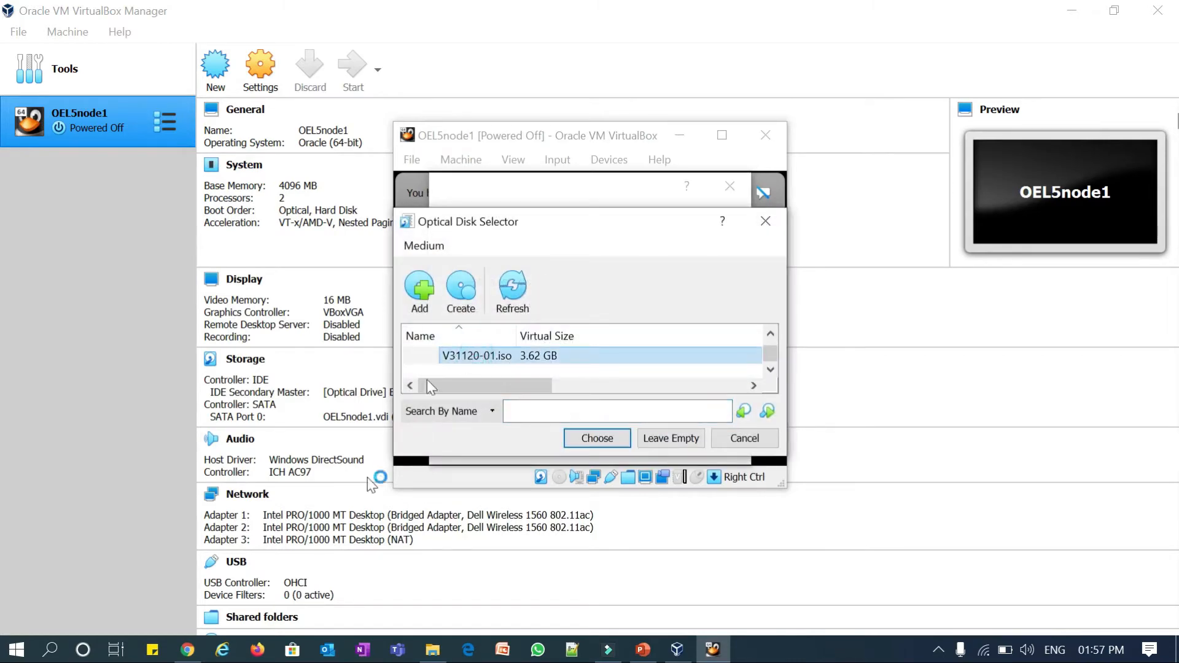
click(433, 650)
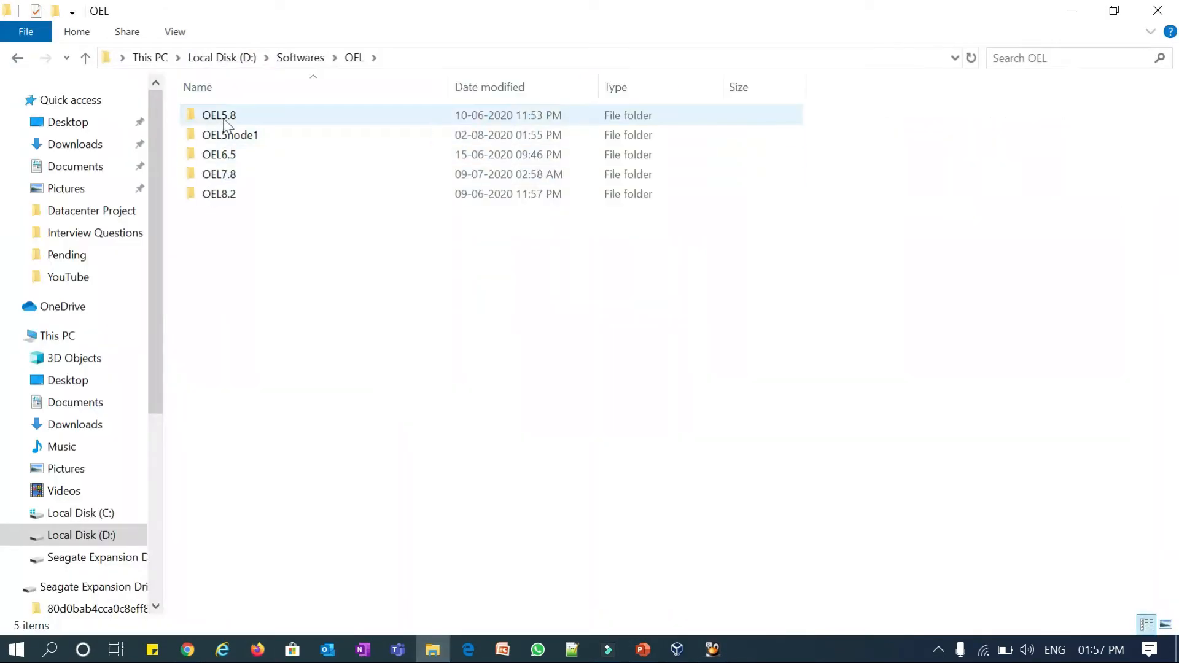
- Confirm V31120-01.iso sits in the OEL5.8 folder, then return to the VirtualBox disk selector
double_click(223, 115)
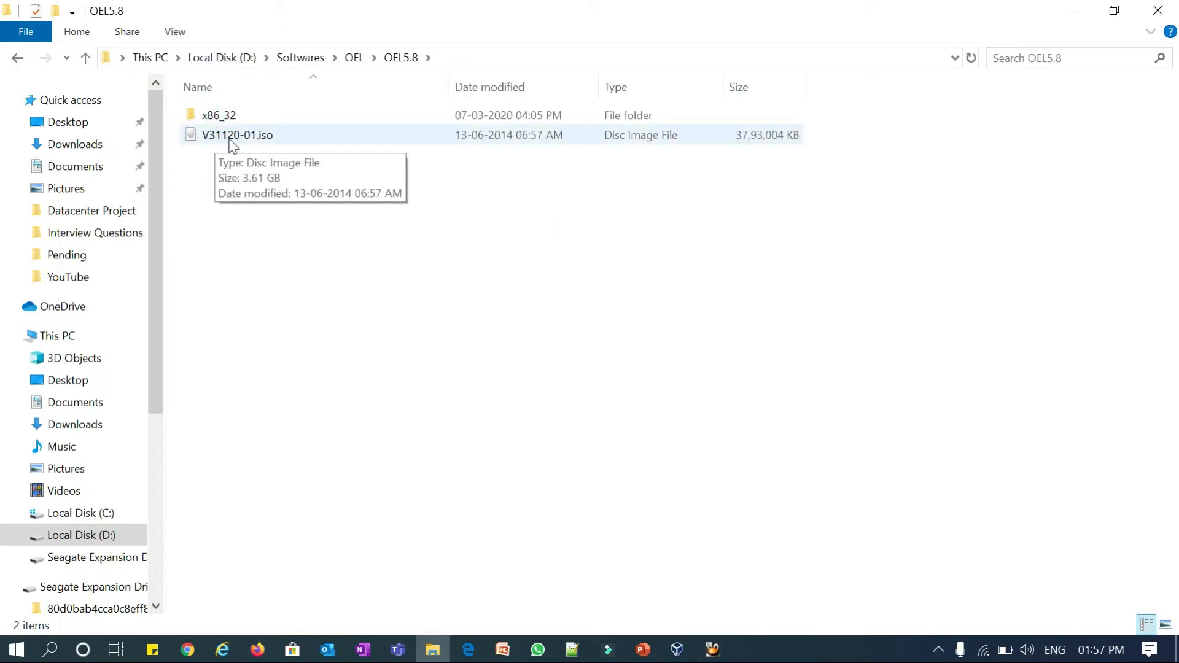
key(alt+Tab)
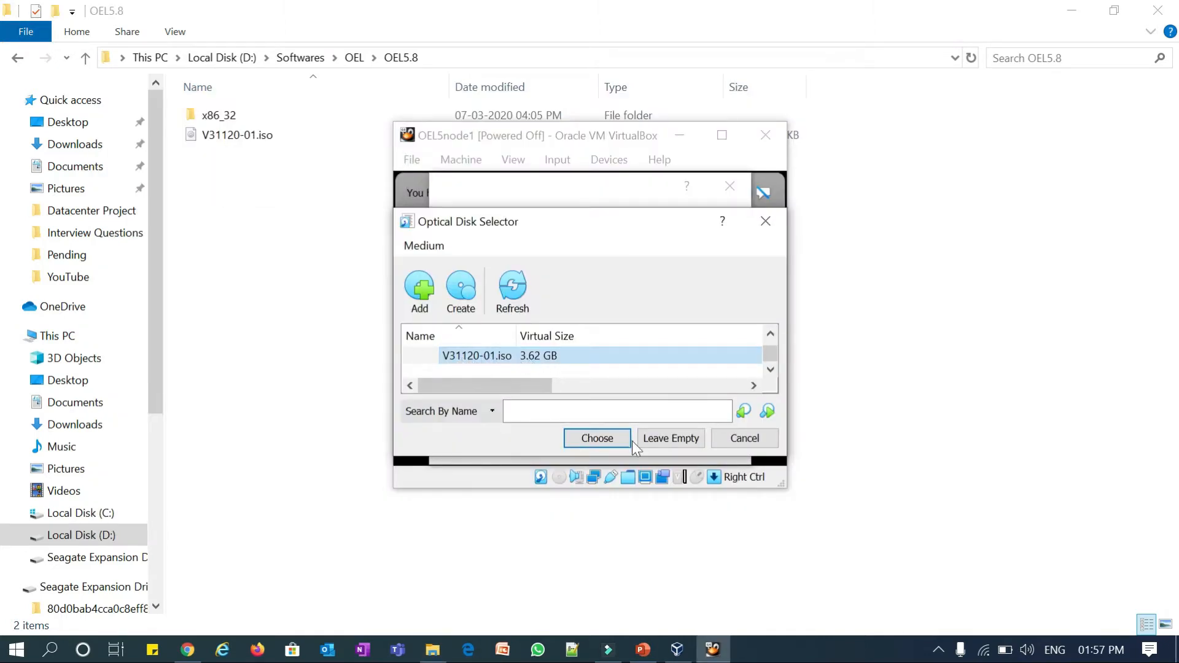
- Boot OEL5node1 from V31120-01.iso in graphical install mode and skip the CD media test
click(599, 438)
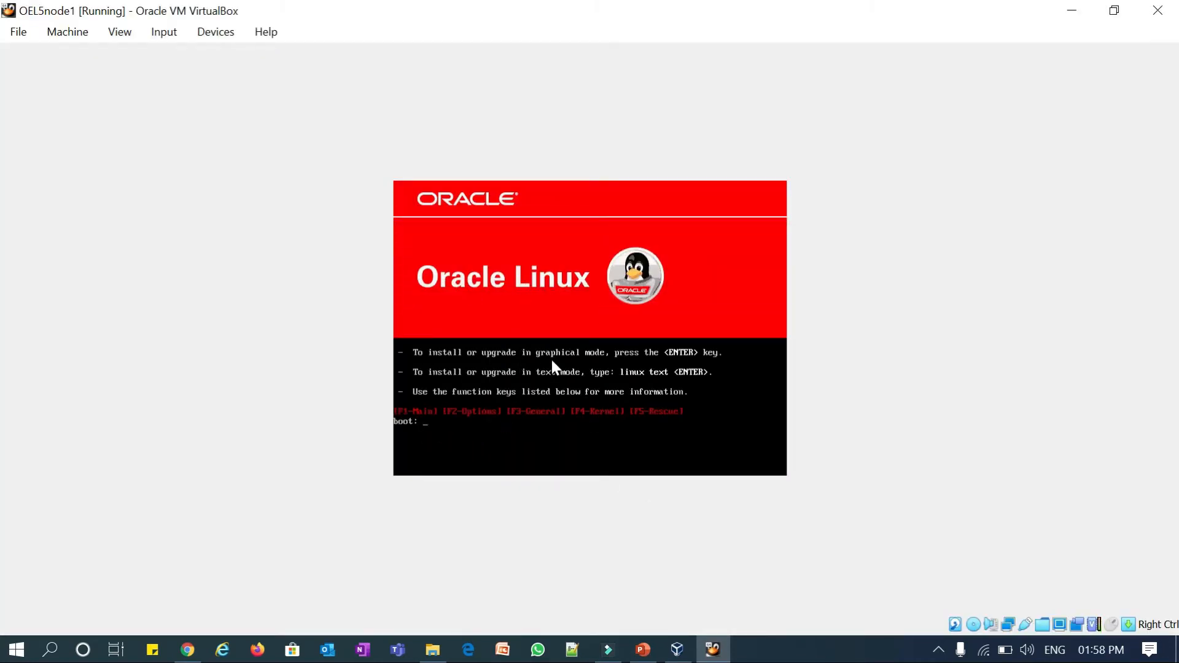
key(Return)
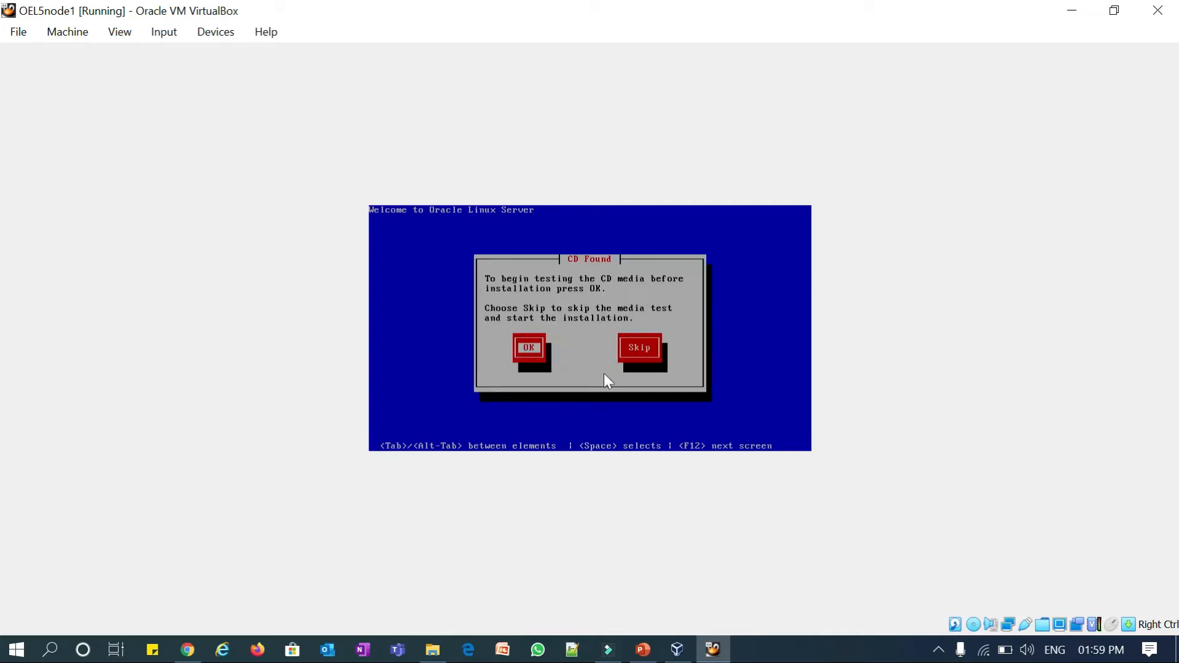
key(Tab)
key(Return)
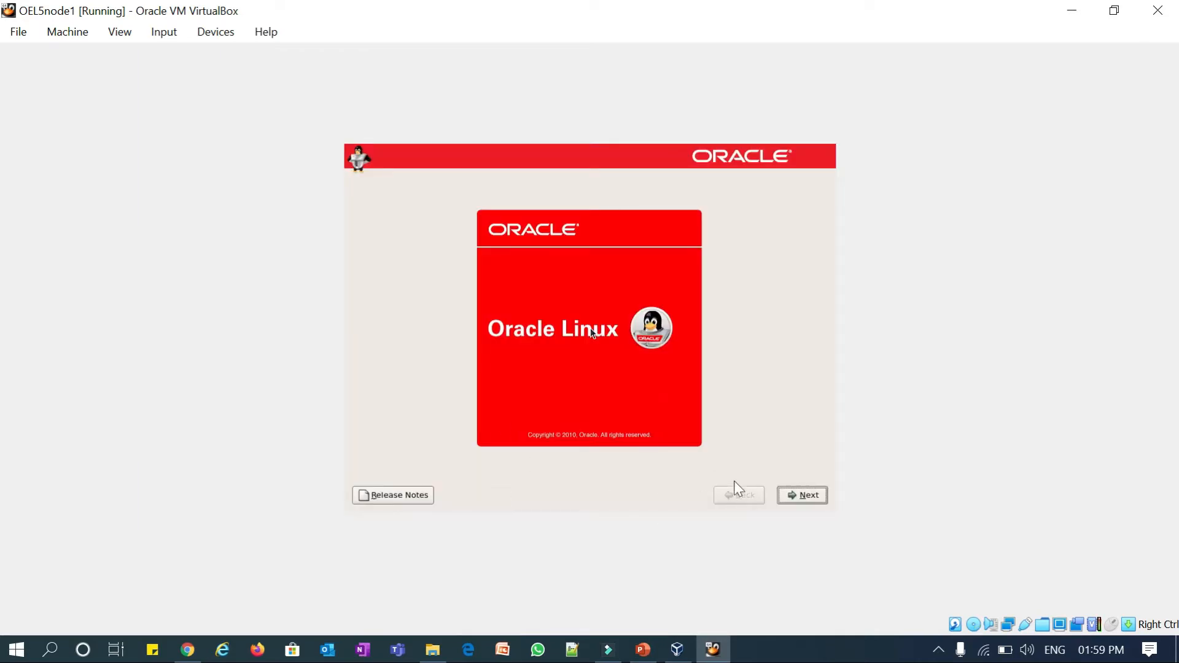
- Accept English and the U.S. English keyboard, then confirm initializing drive sda
click(802, 495)
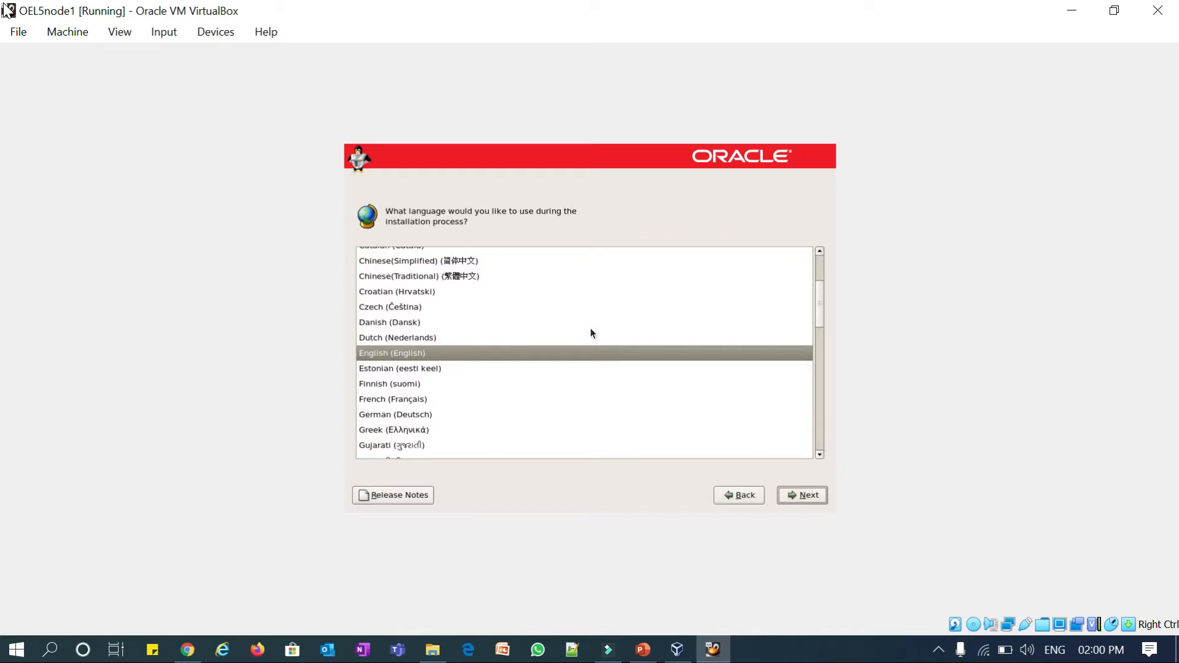
key(Return)
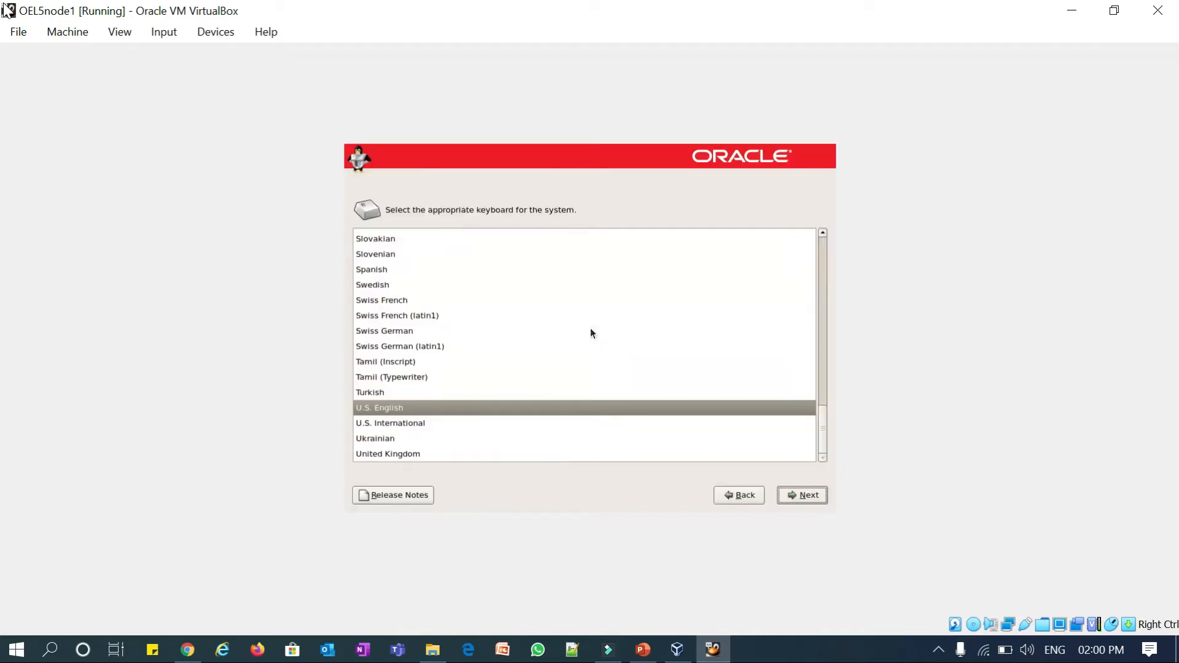
key(Return)
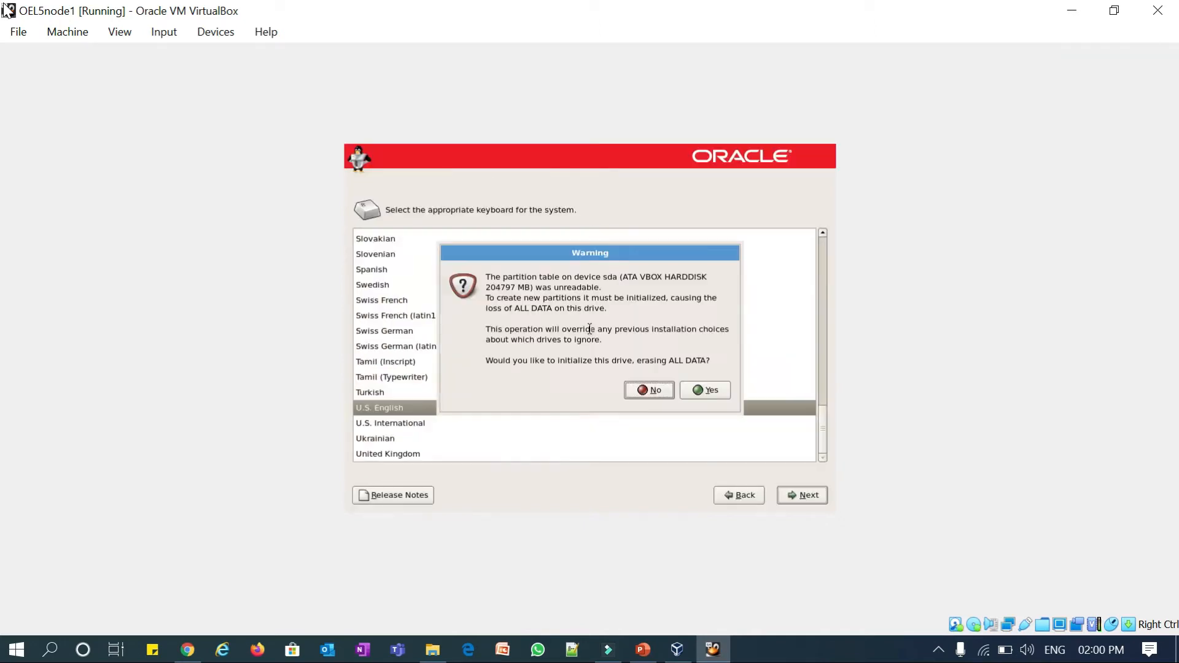
key(Tab)
key(Return)
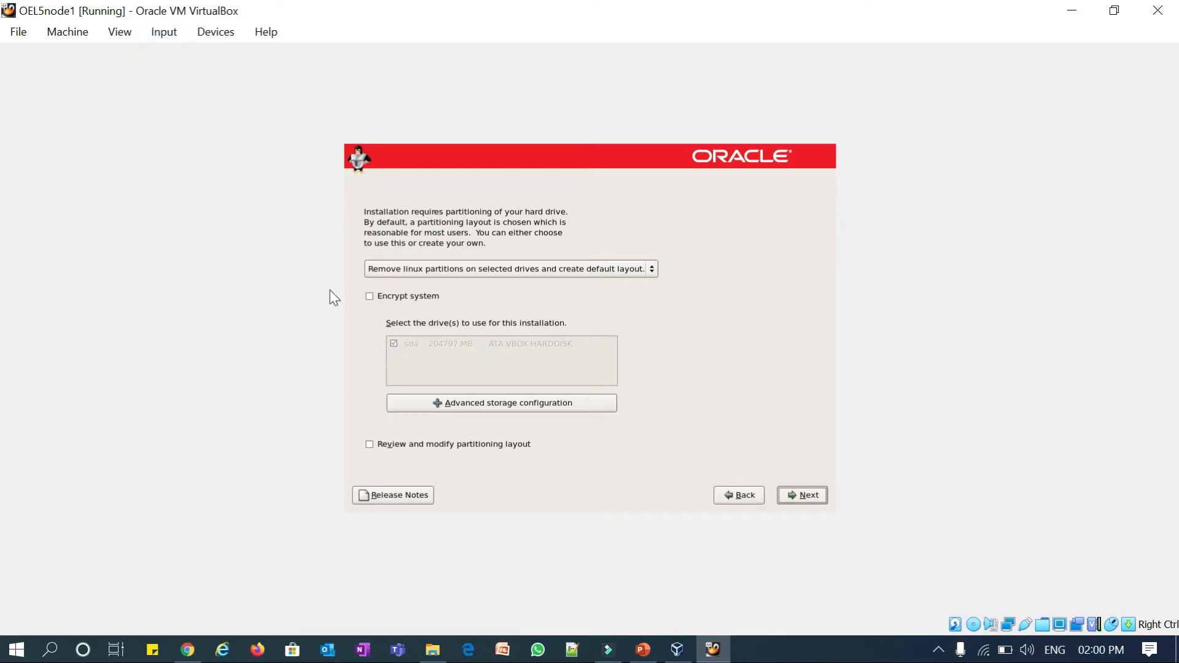
- Enable reviewing the partitioning layout and confirm removing the Linux partitions on sda
key(Up)
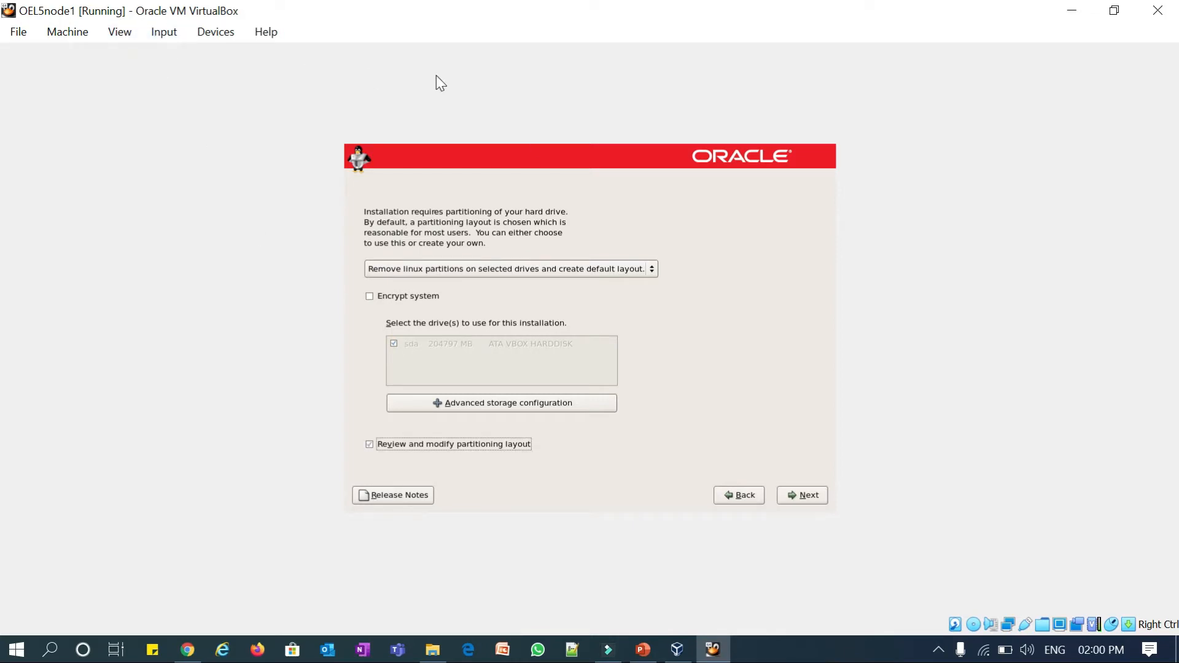
key(Tab)
key(Tab)
key(Tab)
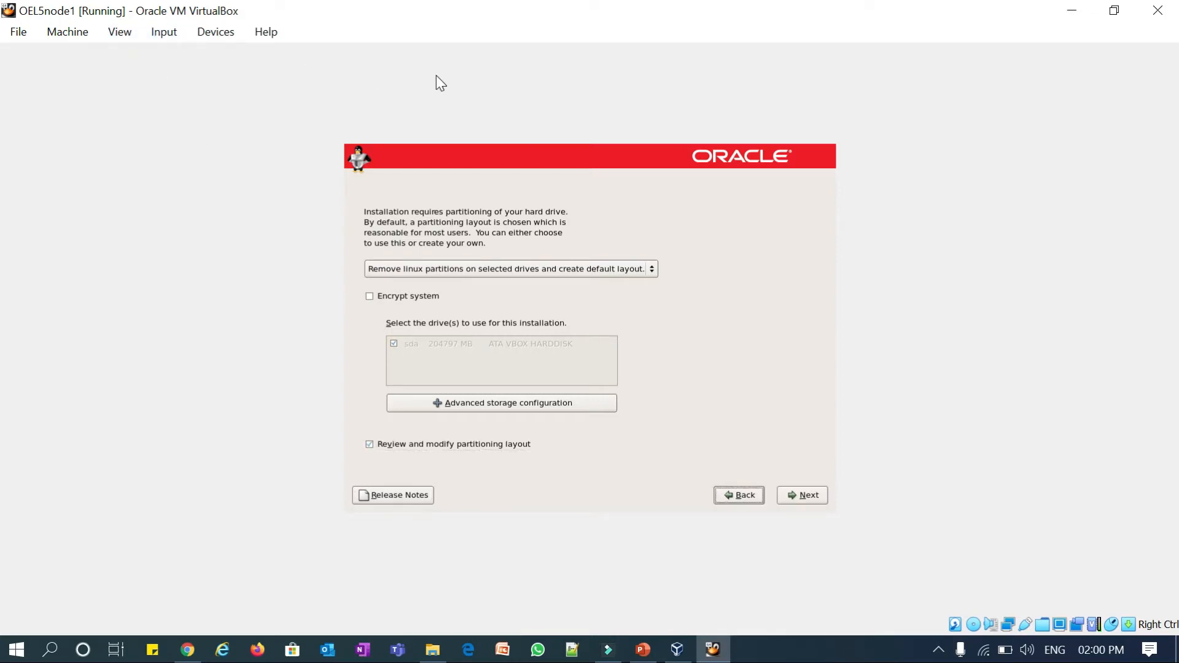
key(Return)
key(Tab)
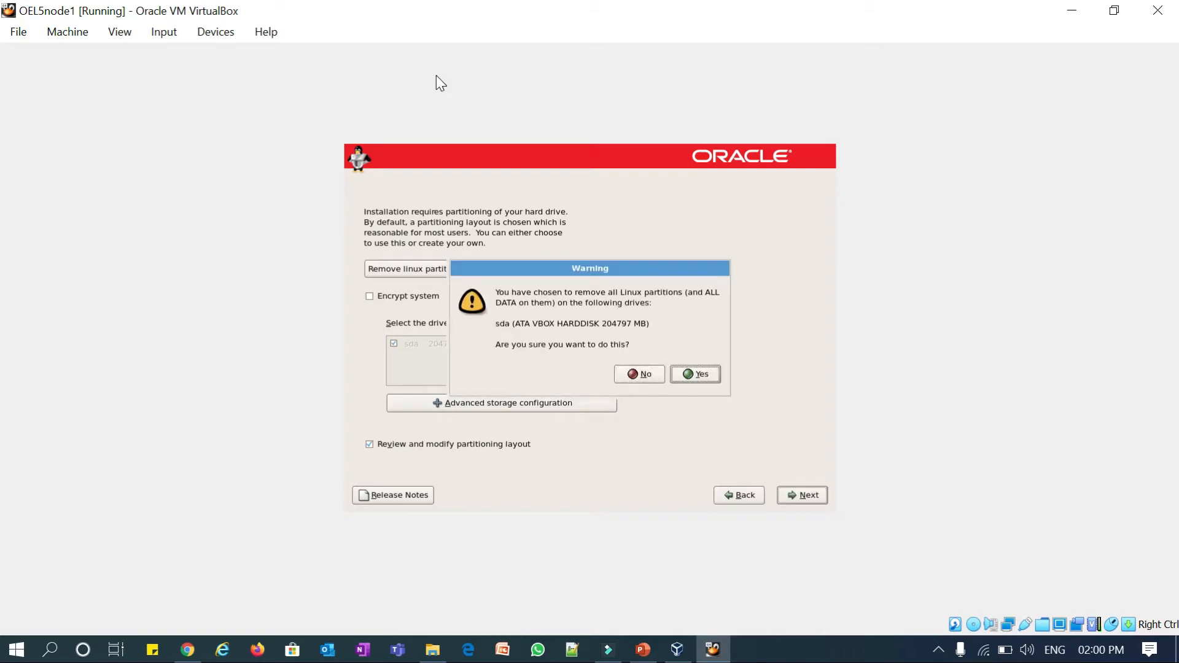
key(Return)
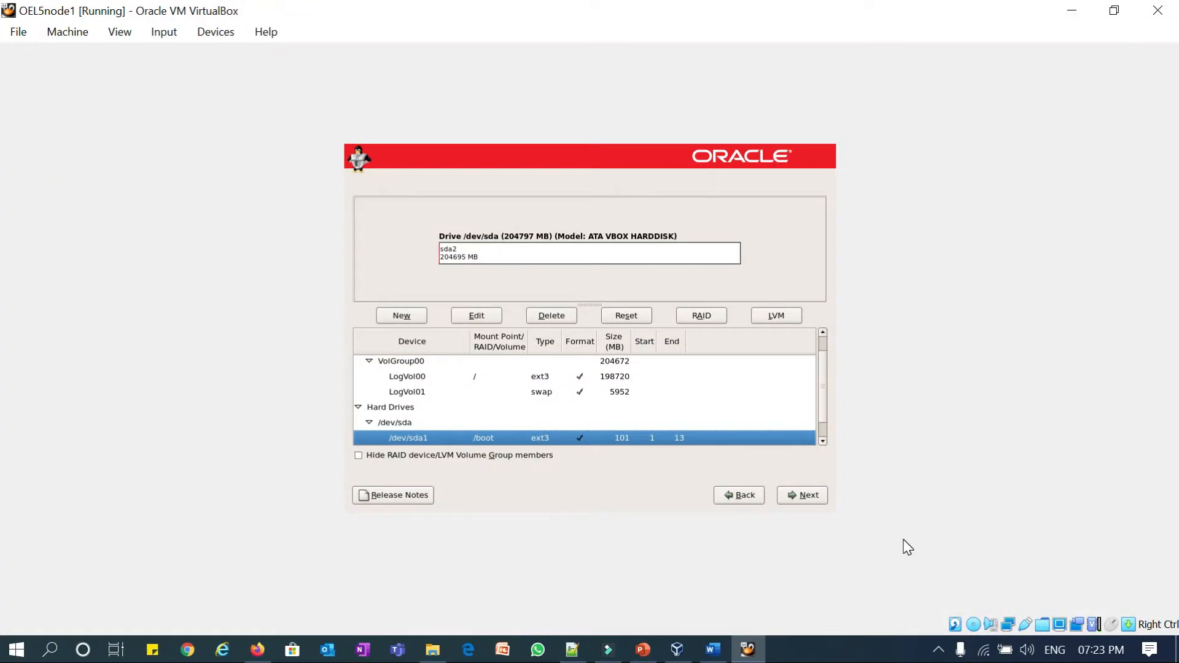
- Resize the /boot partition /dev/sda1 to 1000 MB, then select the LogVol01 swap volume
key(Return)
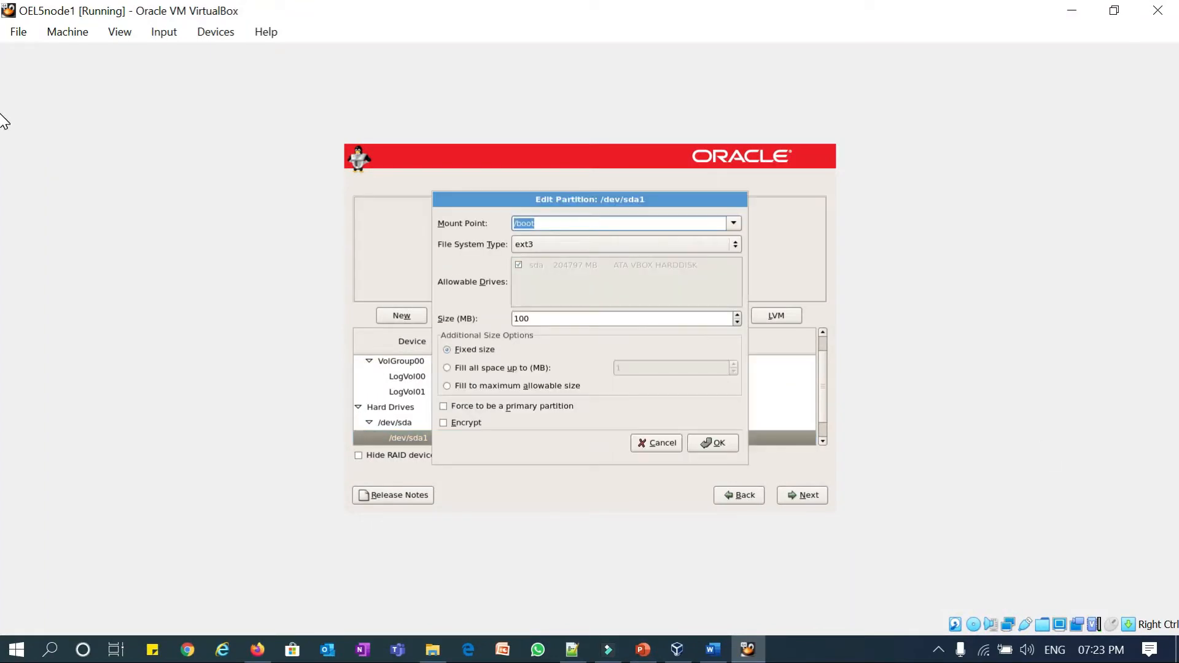
key(Tab)
key(Tab)
key(Tab)
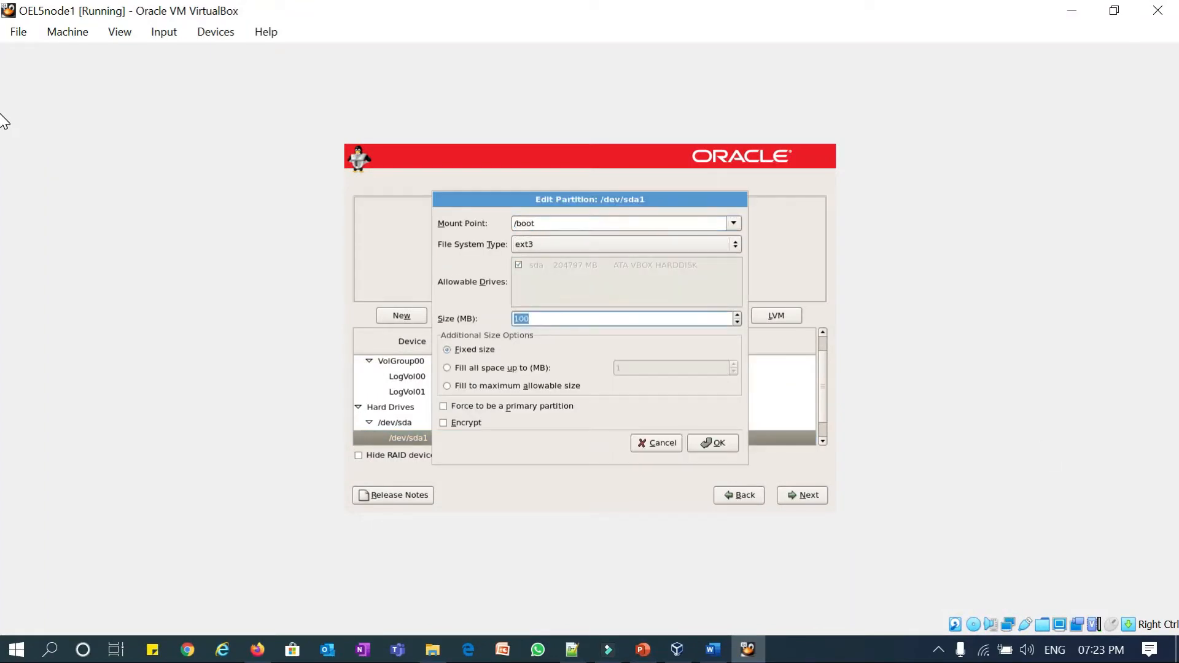
text(1000)
key(Tab)
key(Tab)
key(Tab)
key(Tab)
key(Tab)
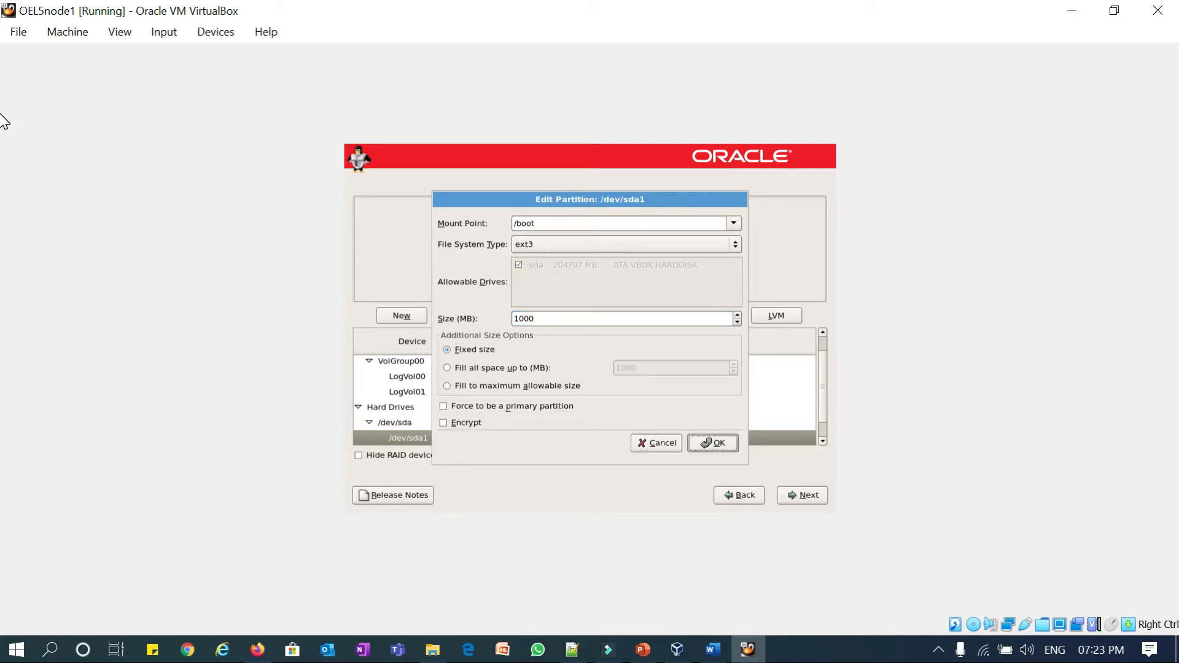
key(Return)
key(Tab)
key(Tab)
key(Tab)
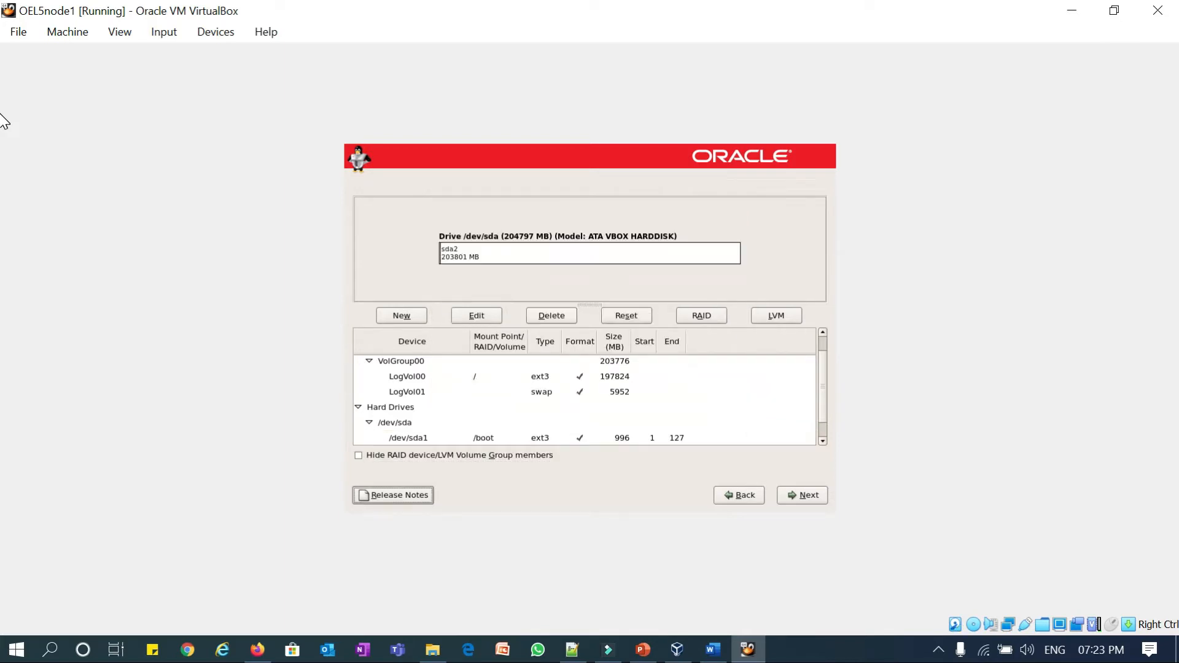
key(Tab)
key(Tab)
key(Tab)
key(Tab)
key(Tab)
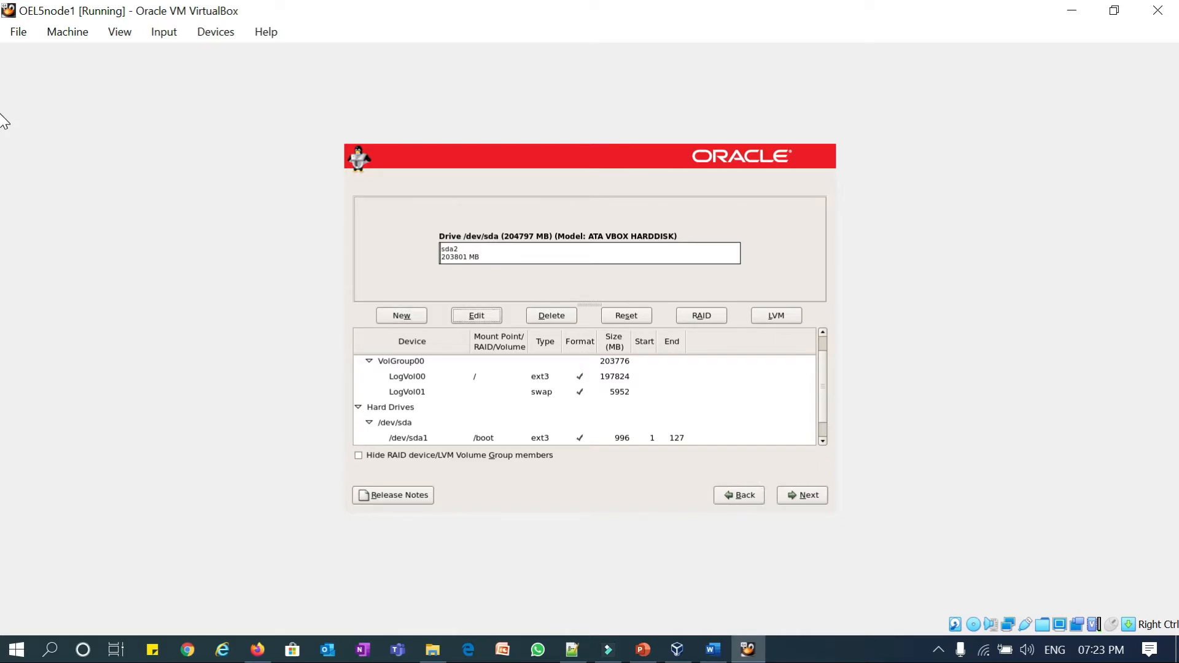
key(Tab)
key(Tab)
key(Tab)
key(Tab)
key(Tab)
key(Tab)
key(Tab)
key(Tab)
key(Tab)
key(Tab)
key(Tab)
key(Tab)
key(Tab)
key(Tab)
key(Down)
key(Down)
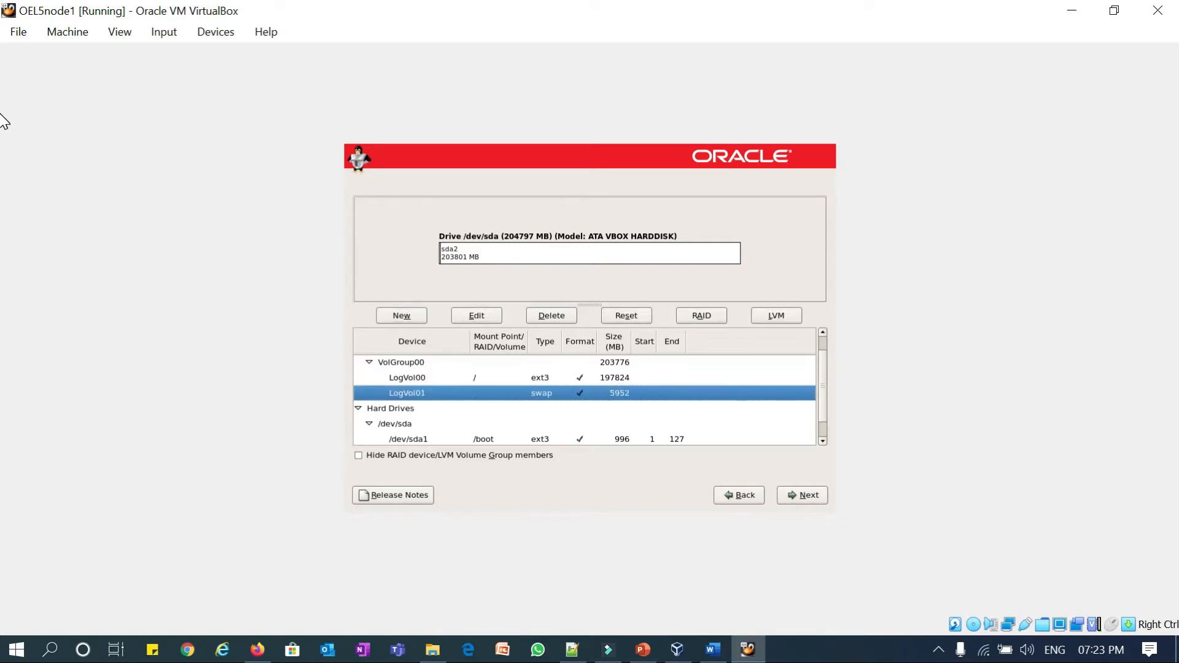
- Edit swap volume LogVol01 in VolGroup00 and try a size of 8000 MB
key(Return)
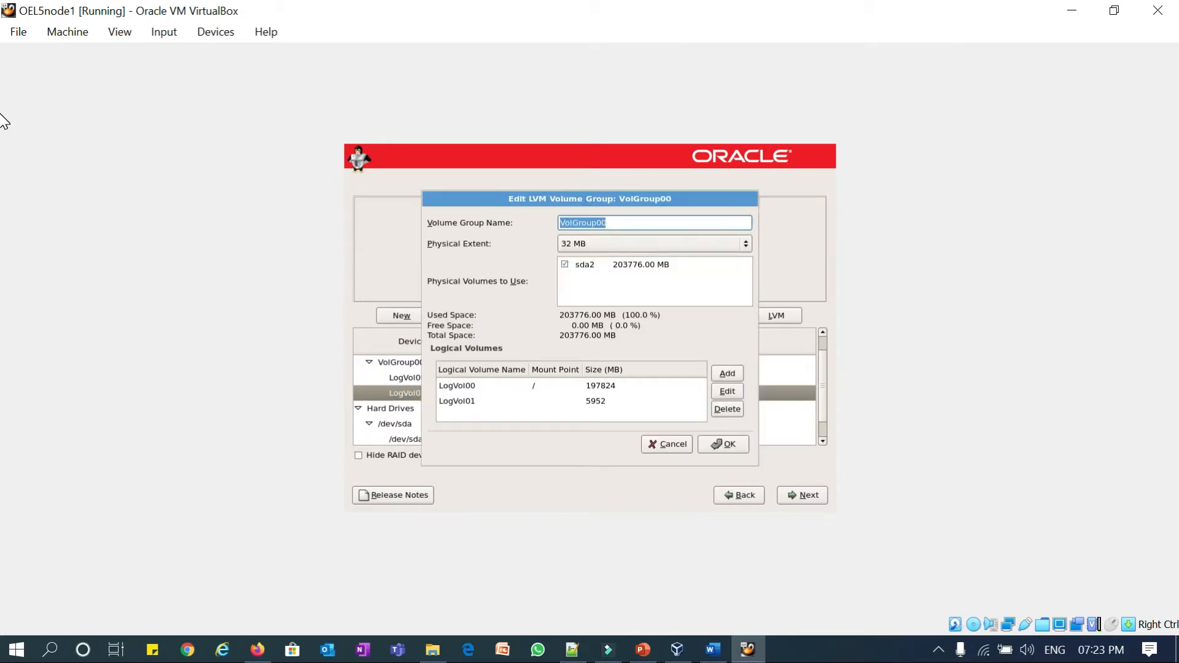
key(Tab)
key(Tab)
key(Tab)
key(Tab)
key(Tab)
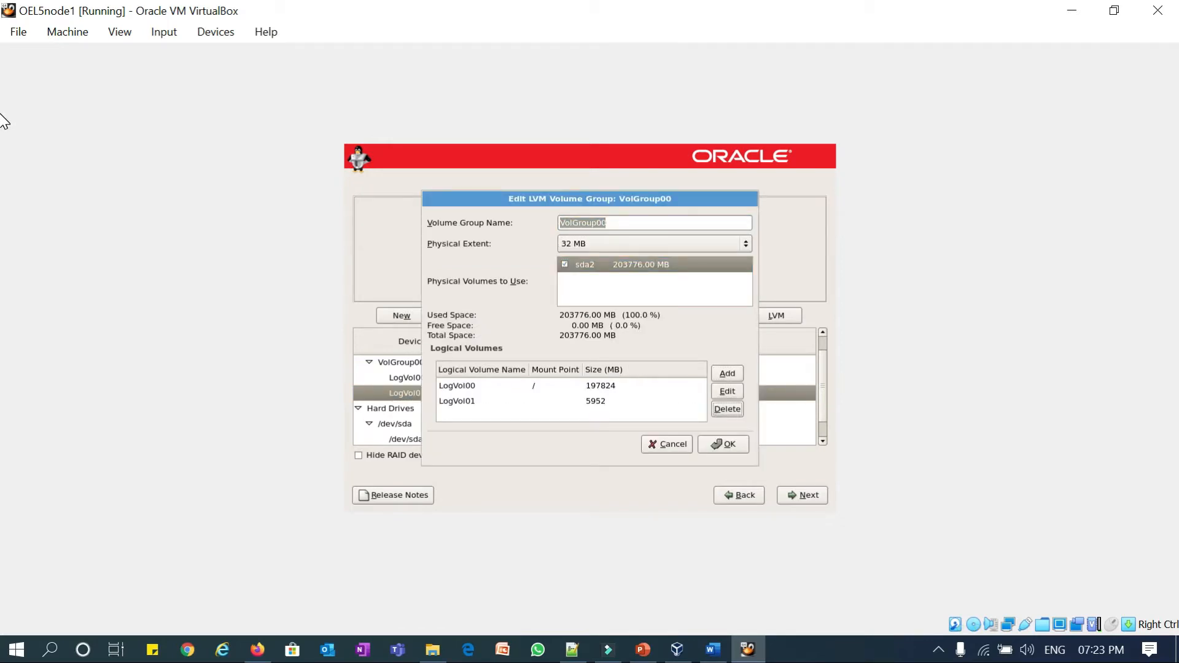
key(shift+Tab)
key(Tab)
key(Tab)
key(Tab)
key(Tab)
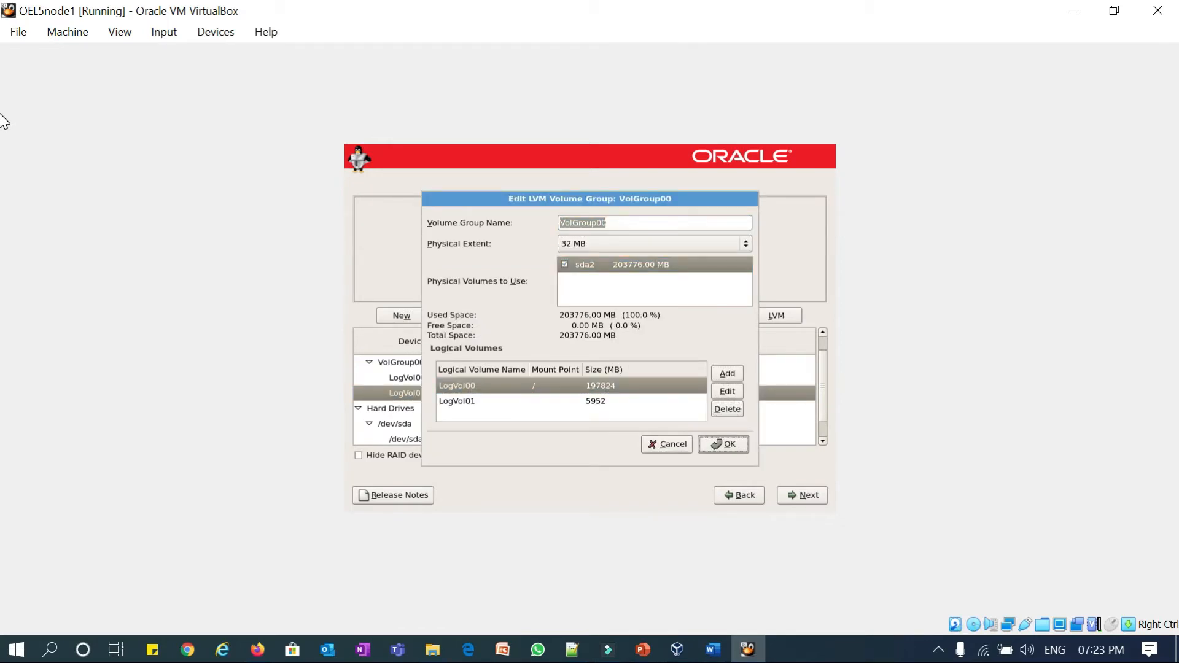
key(Tab)
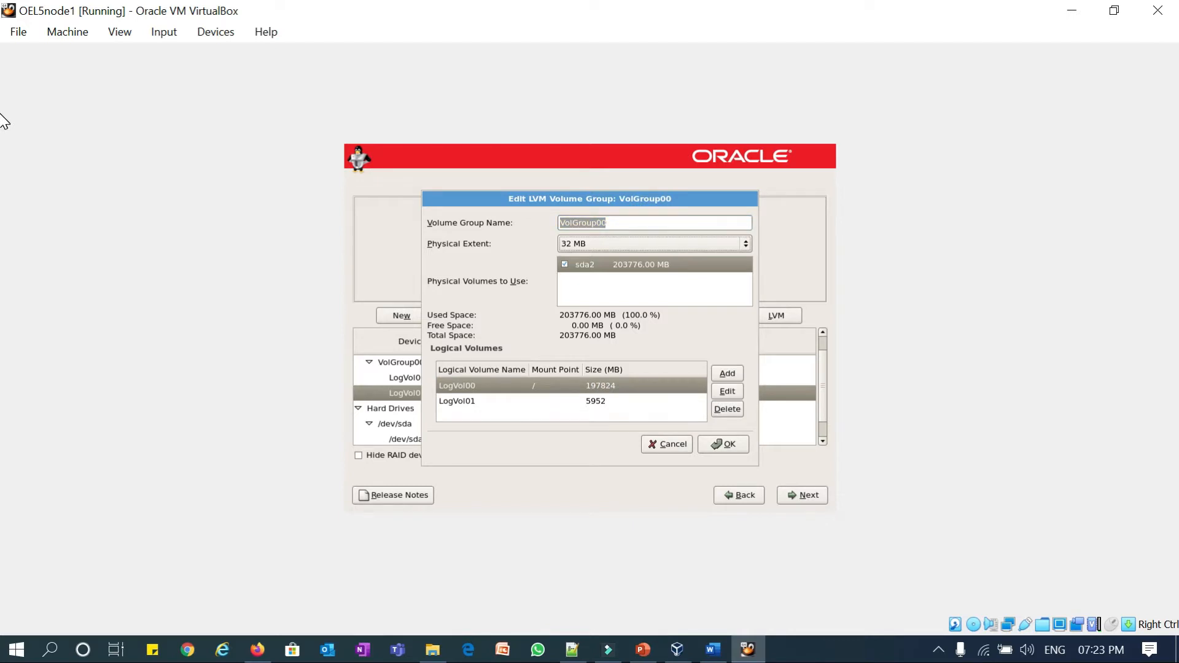
key(Tab)
key(Tab)
key(Tab)
key(Tab)
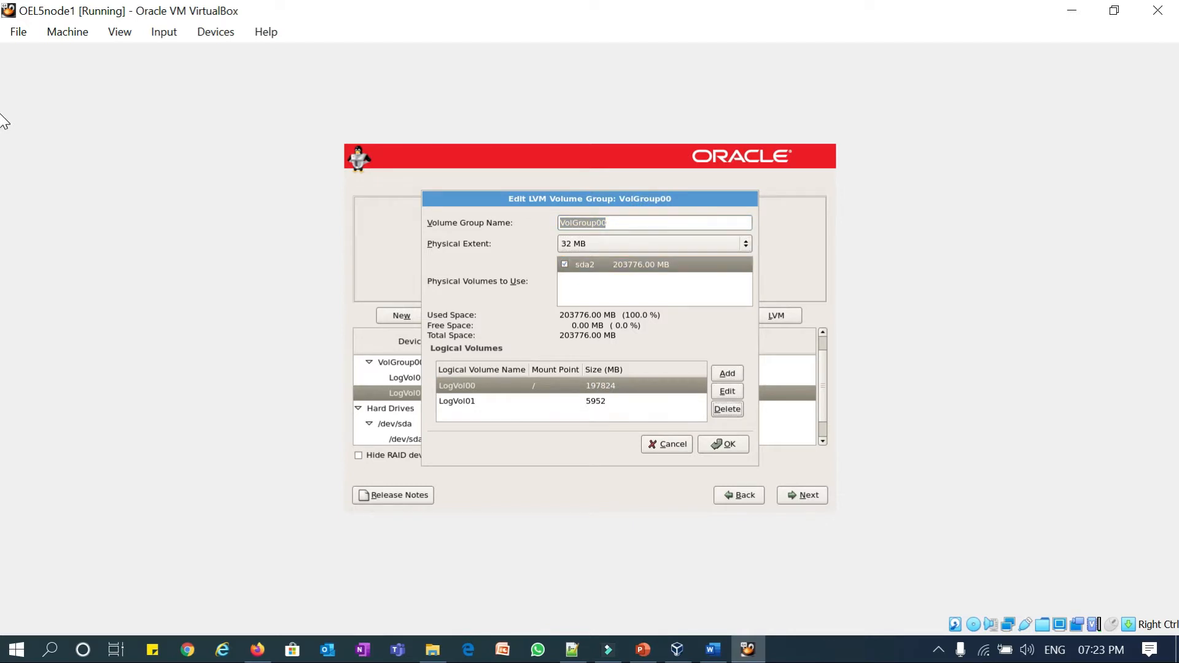
key(Tab)
key(Down)
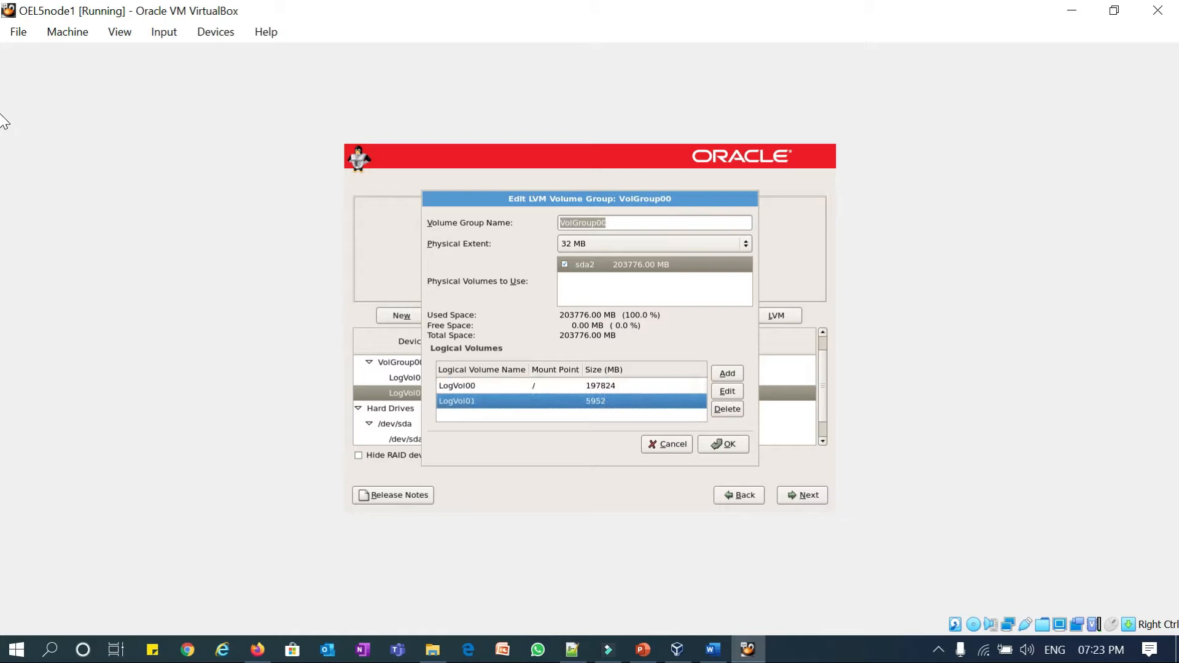
key(Return)
key(Tab)
key(Tab)
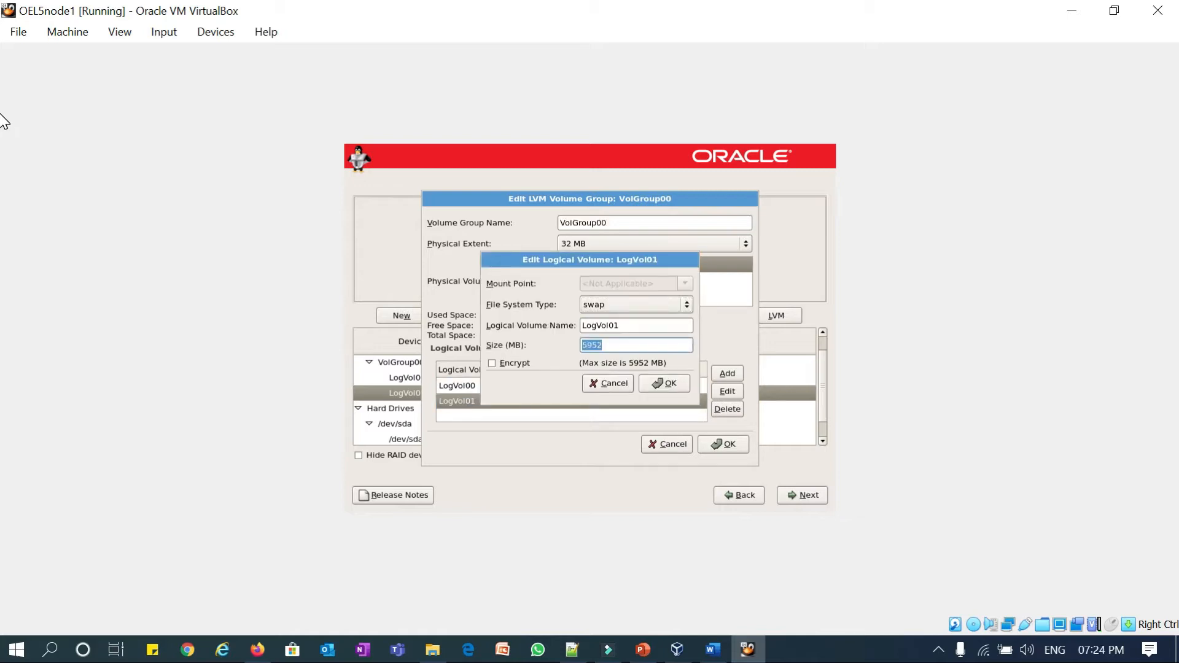
text(8000)
key(Tab)
key(Tab)
key(Tab)
key(Return)
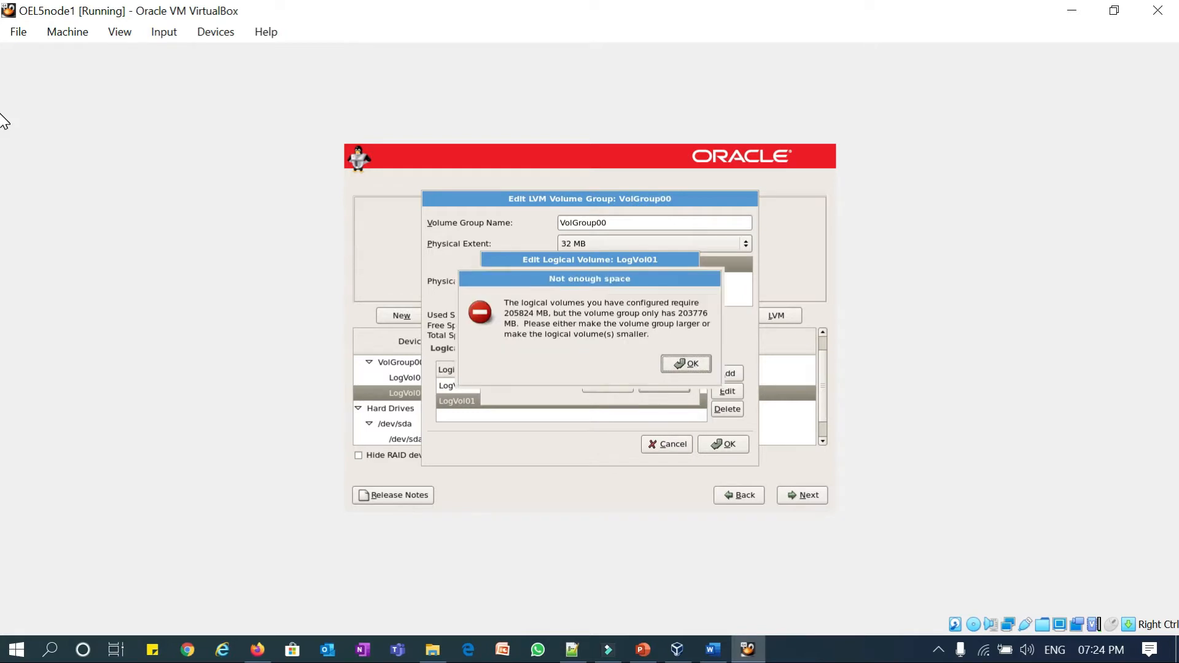
- Dismiss the not-enough-space error and apply a smaller LogVol01 swap size of 4992 MB
key(Return)
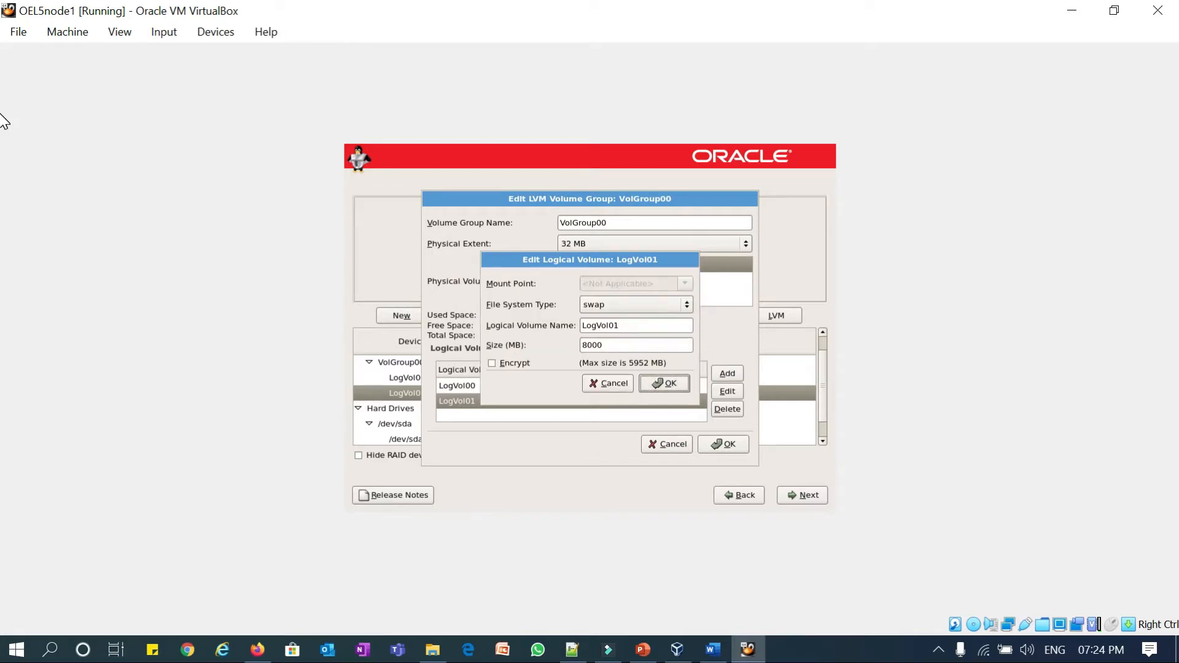
key(Tab)
key(Tab)
key(Tab)
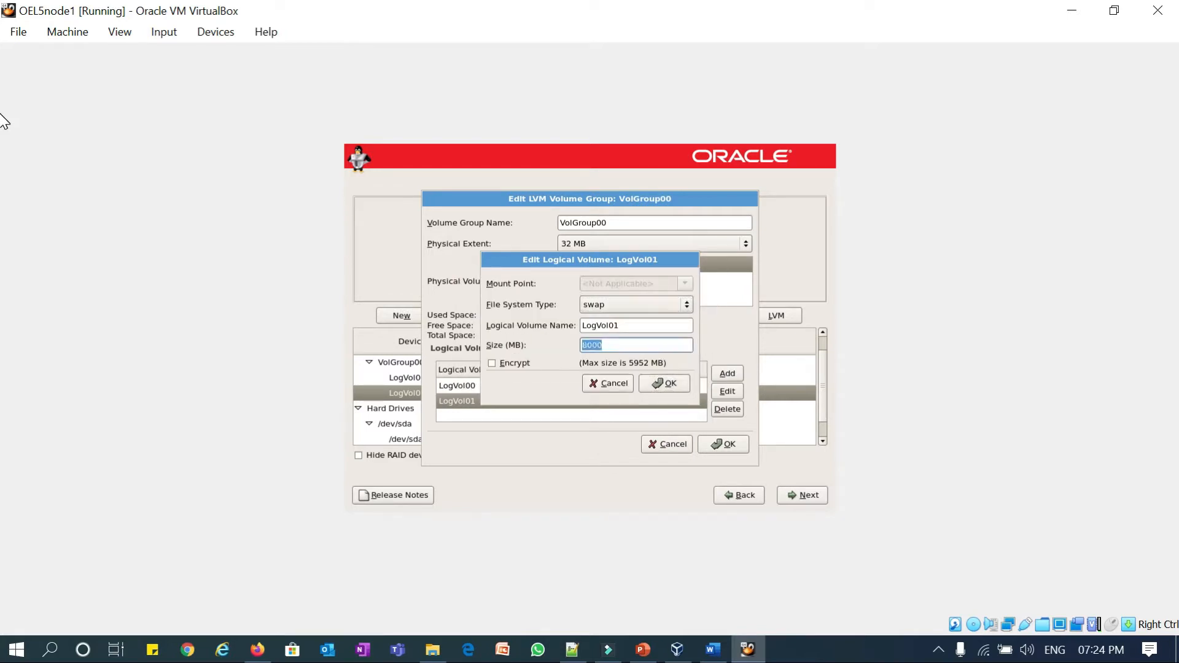
text(500)
key(Tab)
key(Tab)
key(Tab)
key(Return)
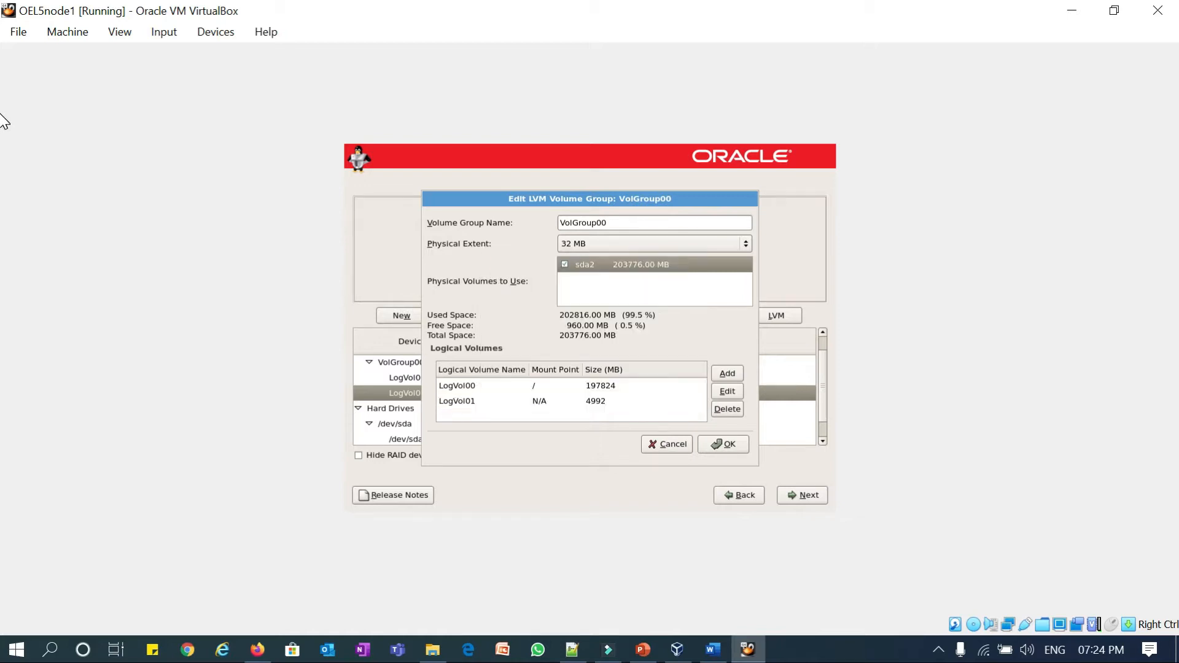
- Confirm the VolGroup00 changes, with LogVol00 grown to 198784 MB, and continue to boot loader setup
key(Tab)
key(Tab)
key(Tab)
key(Tab)
key(Tab)
key(Tab)
key(Tab)
key(Tab)
key(Tab)
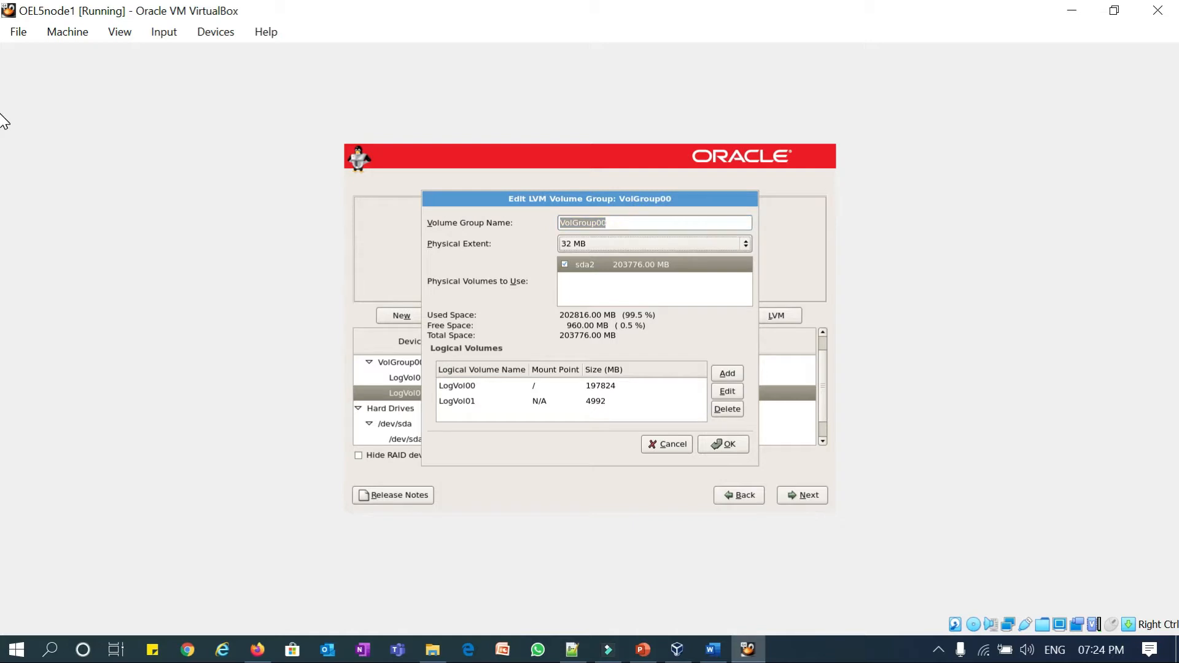
key(Tab)
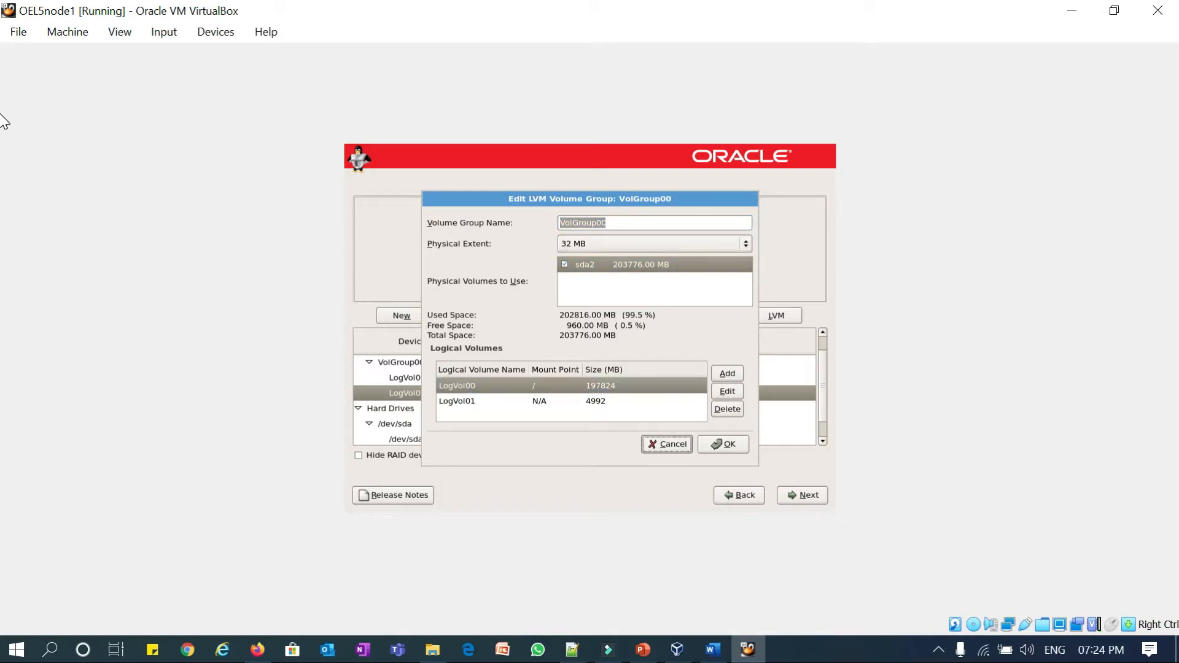
key(Tab)
key(Return)
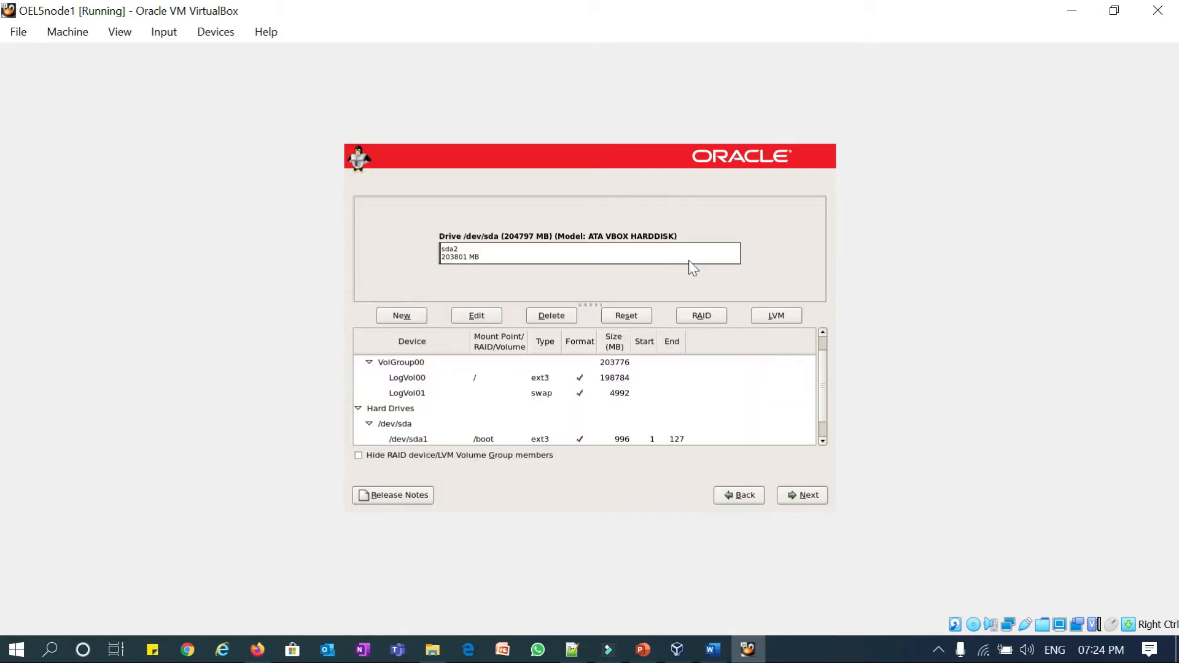
key(Tab)
key(Tab)
key(Tab)
key(Tab)
key(Tab)
key(Tab)
key(Tab)
key(Tab)
key(Tab)
key(Tab)
key(Tab)
key(Tab)
key(Tab)
key(Tab)
key(Tab)
key(Return)
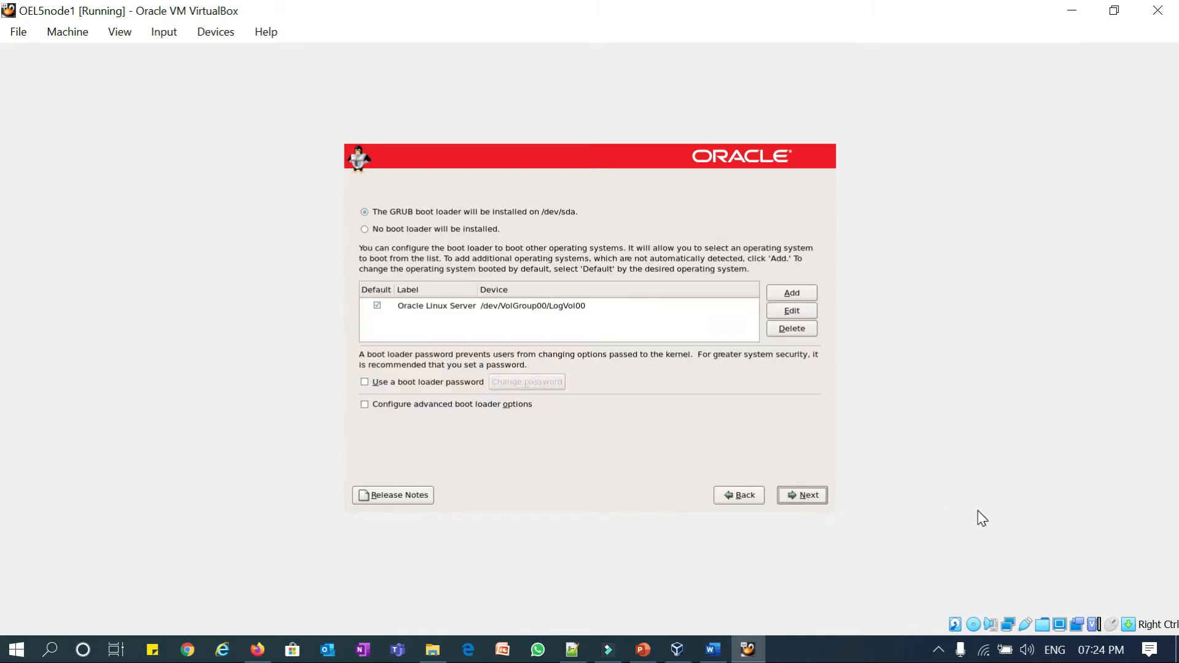
- Accept the GRUB defaults and manually set the hostname to oel5node1.localdomain.com
key(Return)
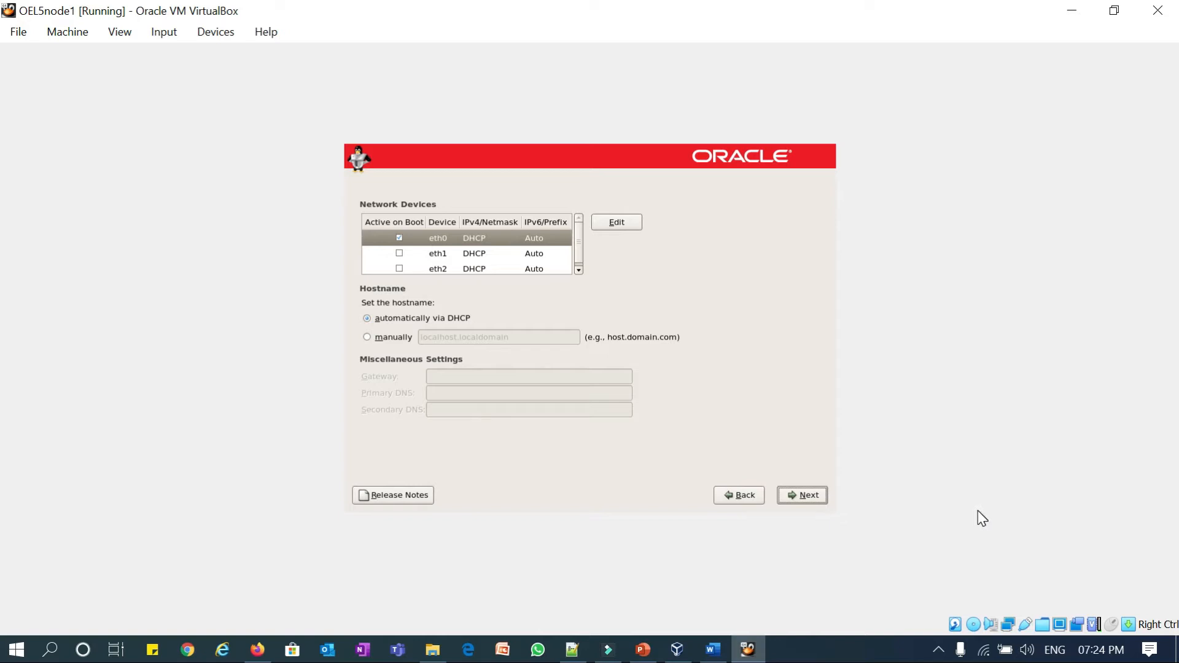
key(Tab)
key(Tab)
key(Tab)
key(Tab)
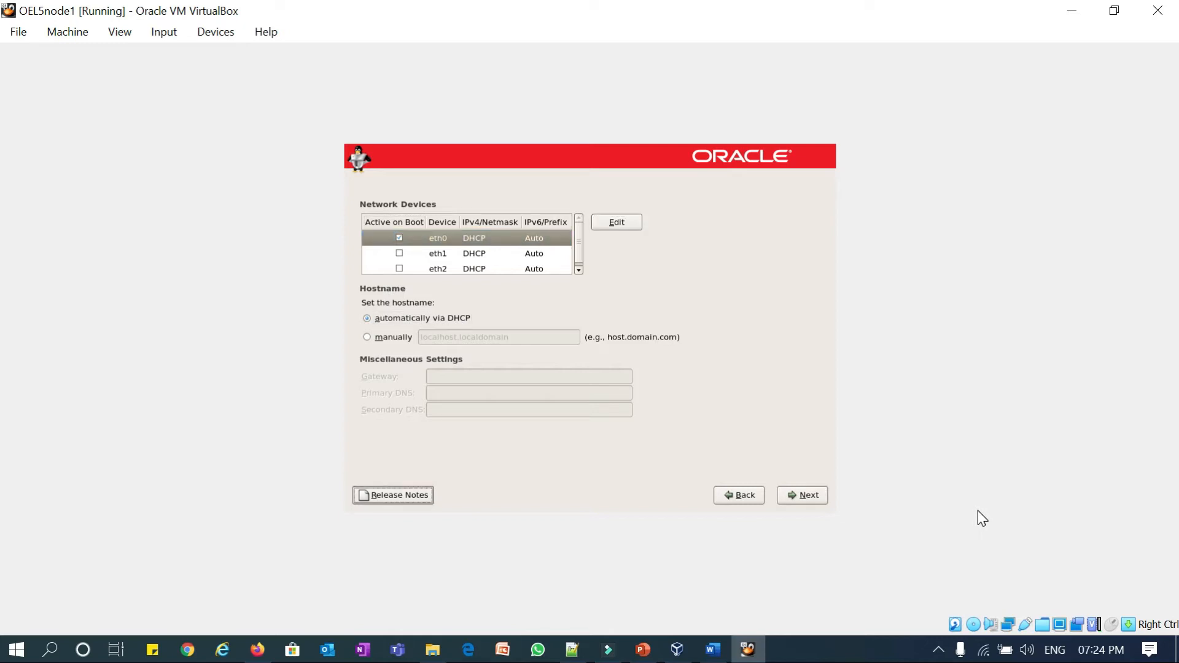
key(Tab)
key(Tab)
key(Tab)
key(Tab)
key(Tab)
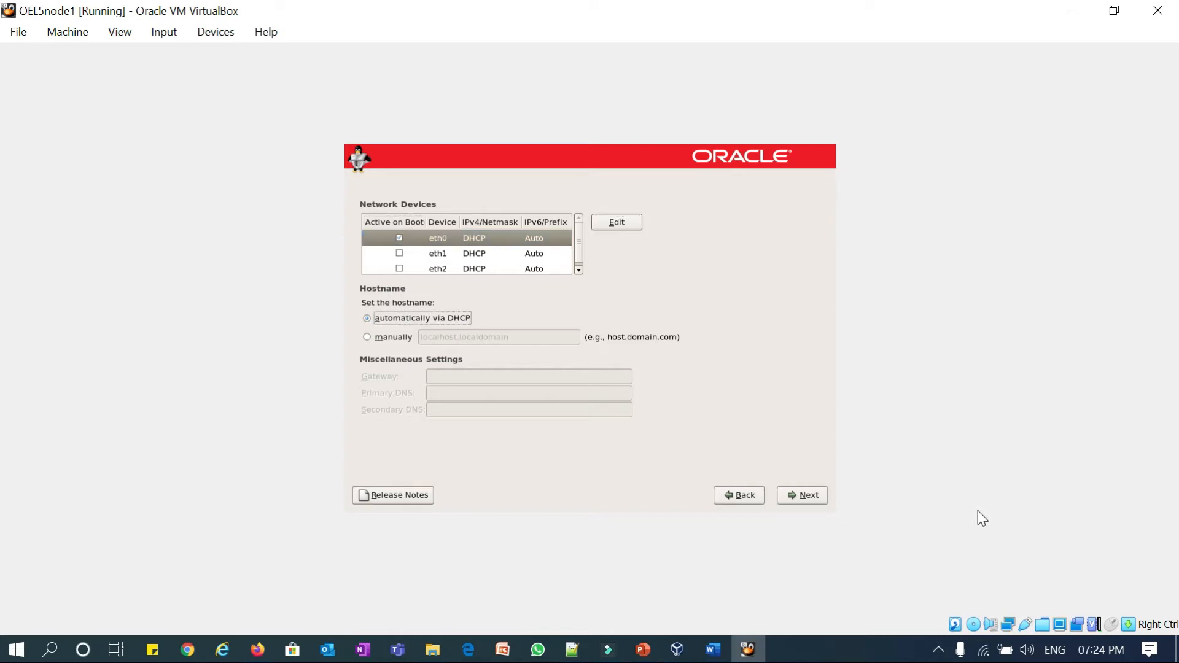
key(Down)
key(Left)
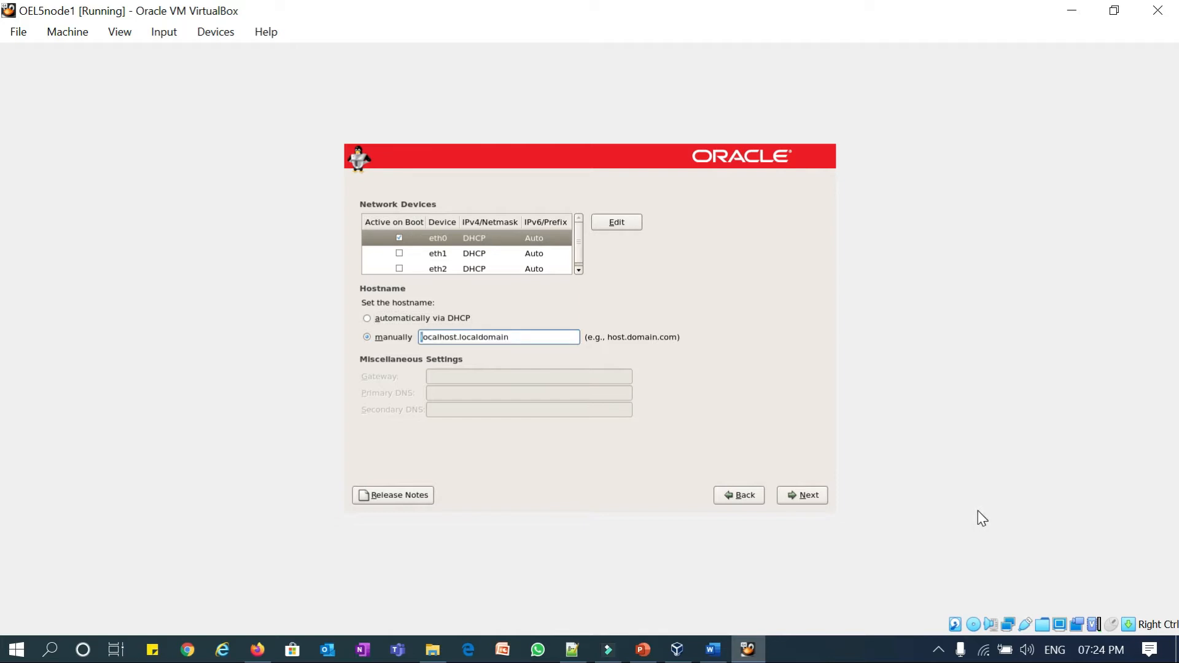
key(shift+Right)
key(shift+Right)
key(shift+Right)
key(shift+Right)
key(shift+Right)
key(shift+Right)
key(shift+Right)
key(shift+Right)
key(shift+Right)
text(oel5node1.localdom)
key(Tab)
key(Tab)
key(Tab)
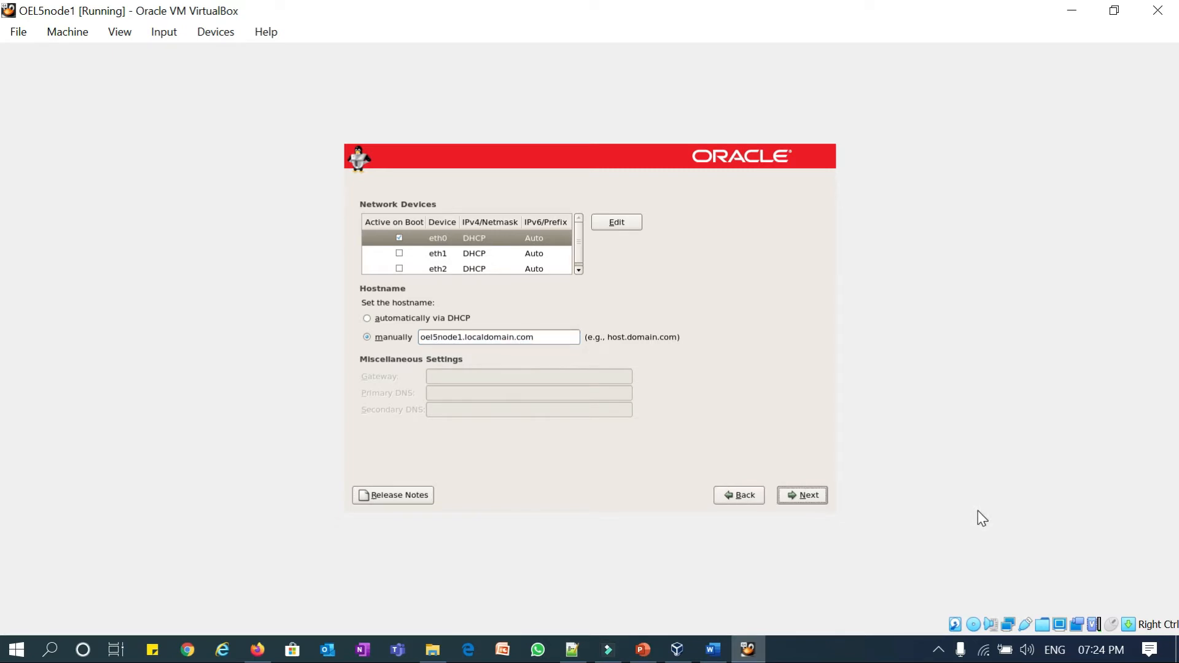
key(Return)
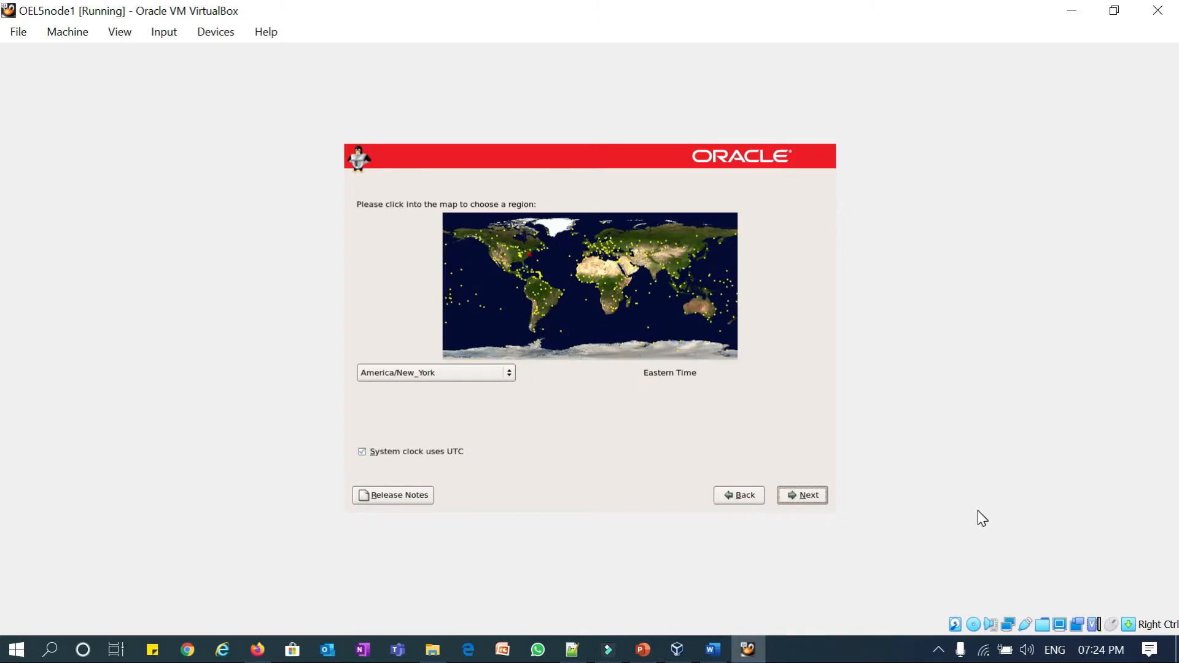
- Select an America time zone three entries past New_York, keeping the clock on UTC
key(Tab)
key(Down)
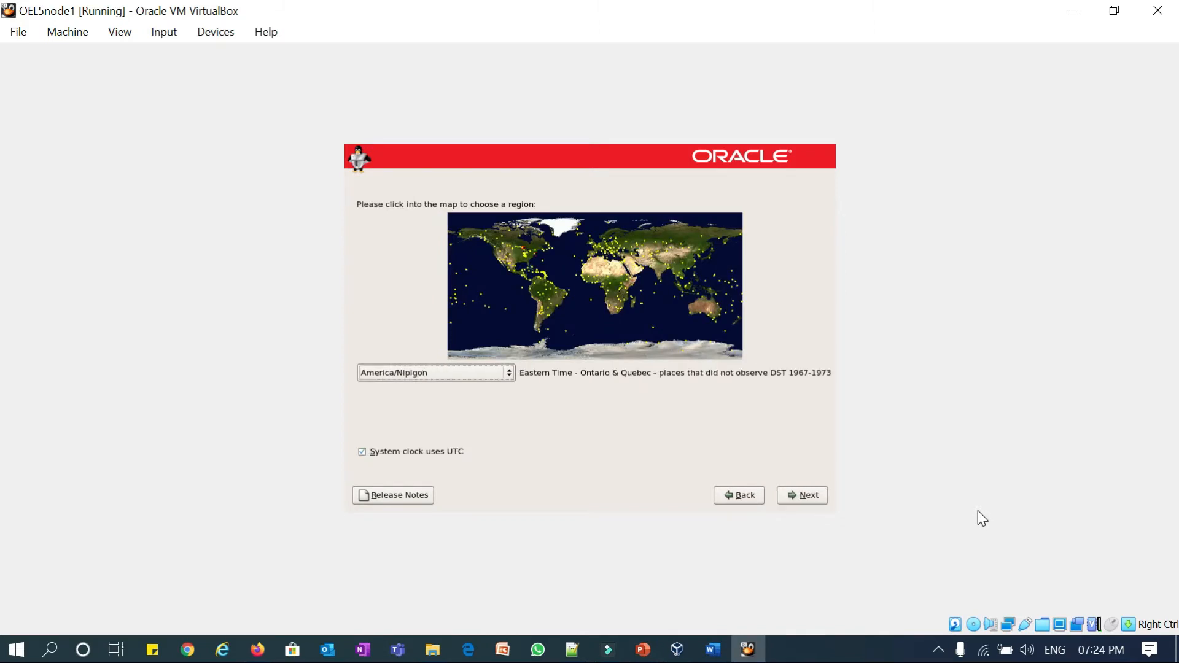
key(Down)
key(Down)
key(Down)
key(Down)
key(Down)
key(Down)
key(Down)
key(Down)
key(Down)
key(Down)
key(Down)
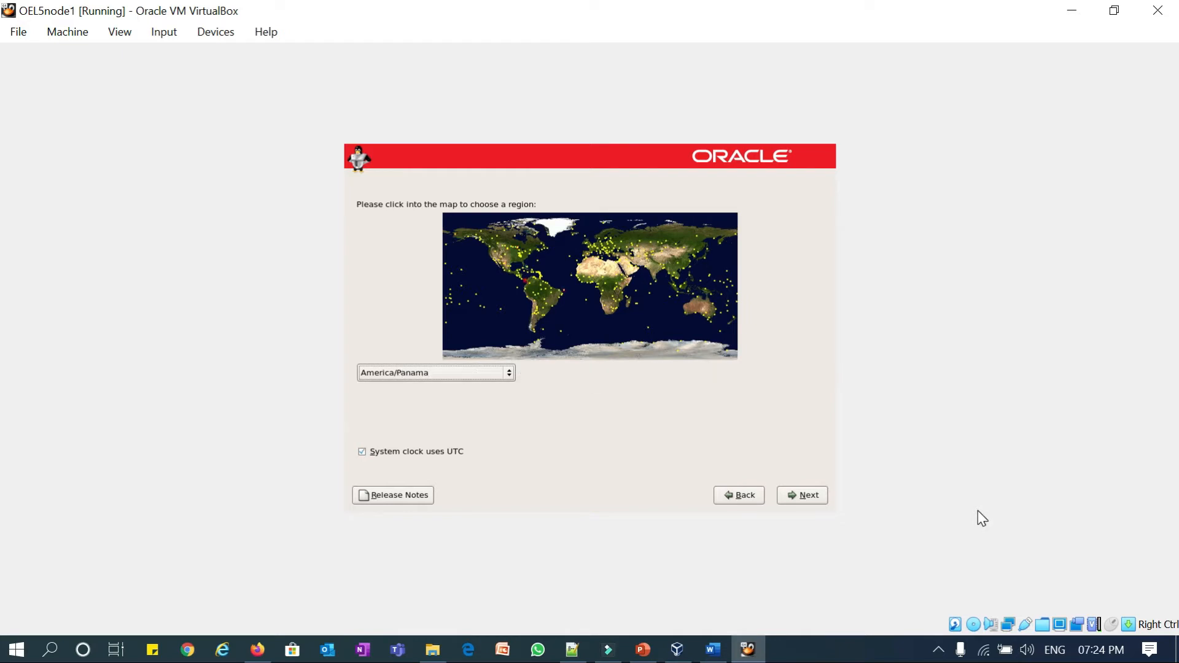
key(Down)
key(Down)
key(Down)
key(Down)
key(Down)
key(Down)
key(Down)
key(Tab)
key(Tab)
key(Tab)
key(Tab)
key(Return)
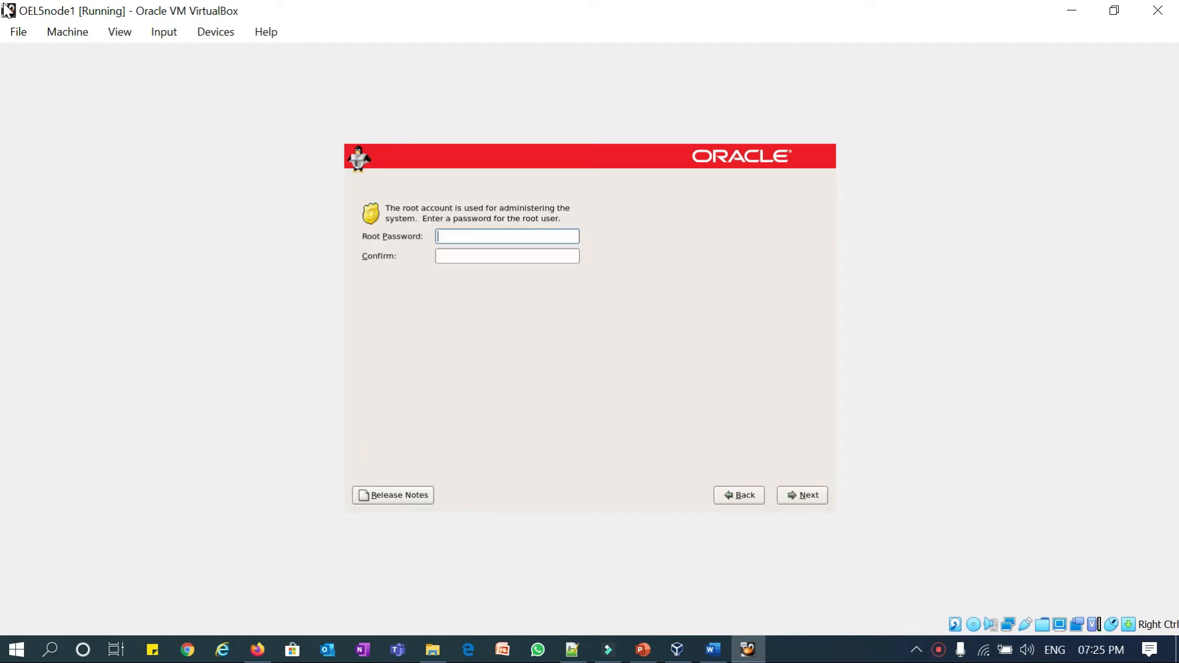
- Enter the root password in both the password and confirmation fields, then continue
text(•••••••••••)
key(Tab)
text(•••••••••)
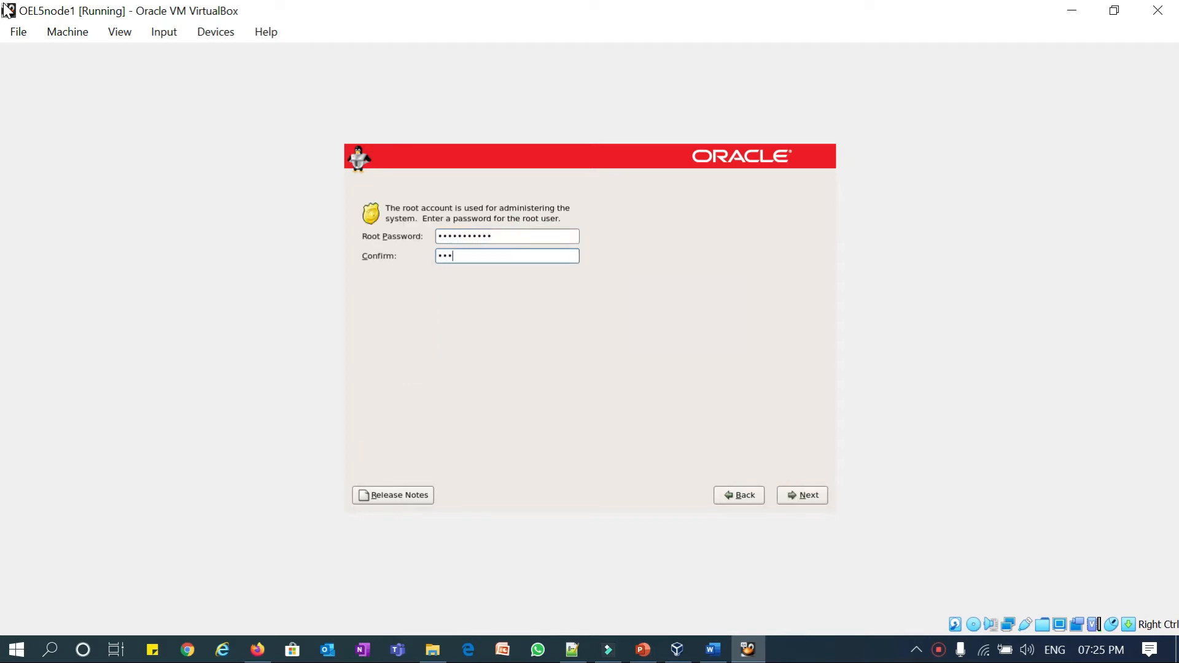
text(••)
key(Tab)
key(Tab)
key(Tab)
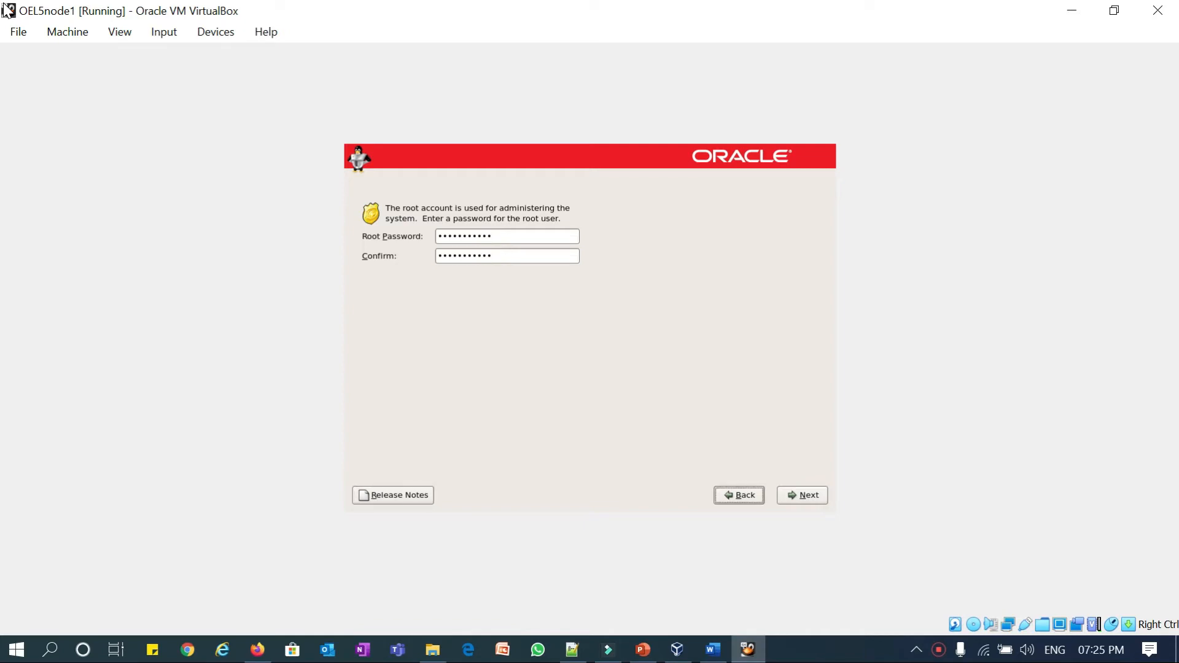
key(Return)
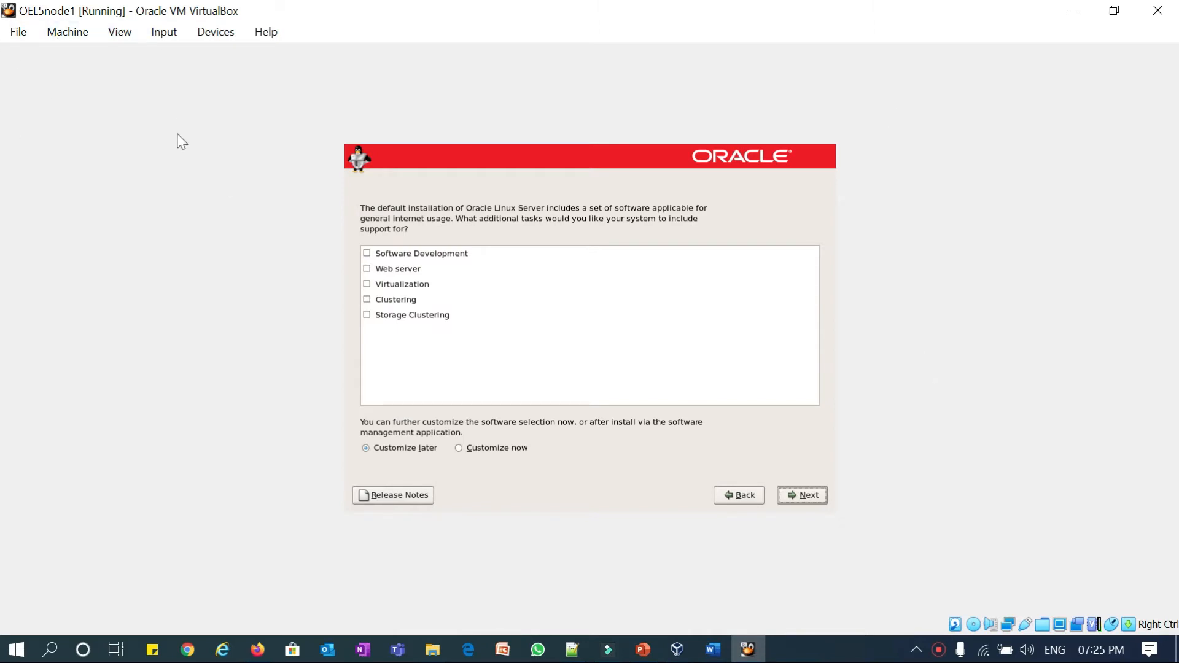
- Choose Customize now for the software selection, with no extra tasks checked
key(Tab)
key(Tab)
key(Tab)
key(Tab)
key(Tab)
key(Tab)
key(Tab)
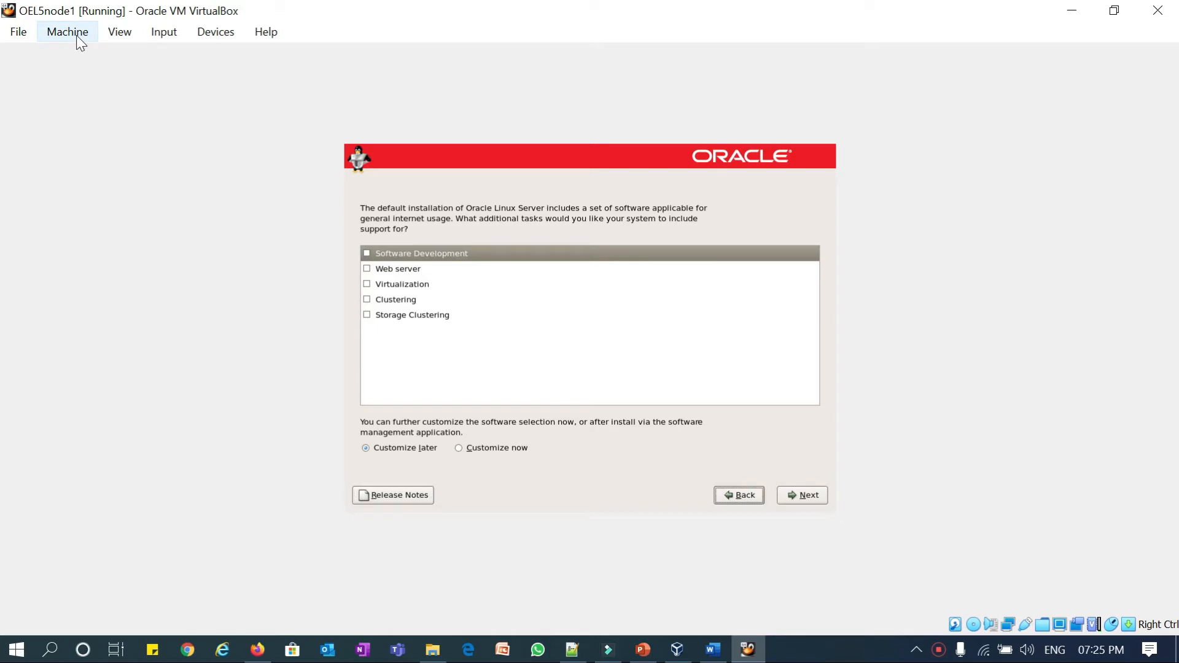
key(Right)
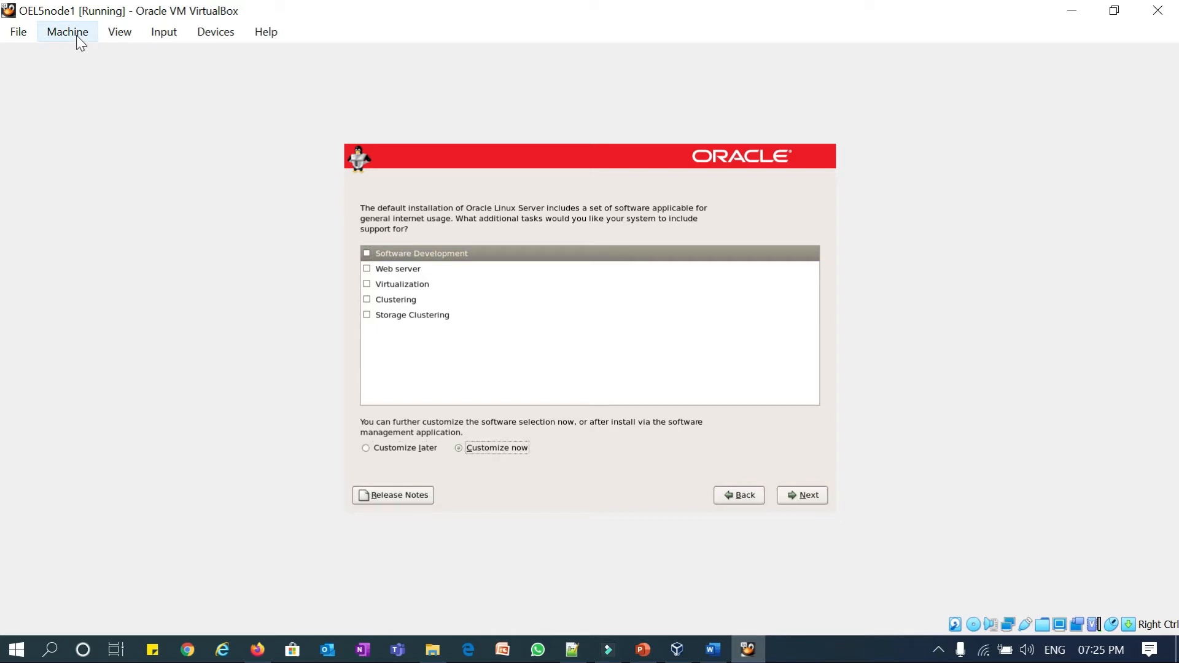
key(Tab)
key(Tab)
key(Tab)
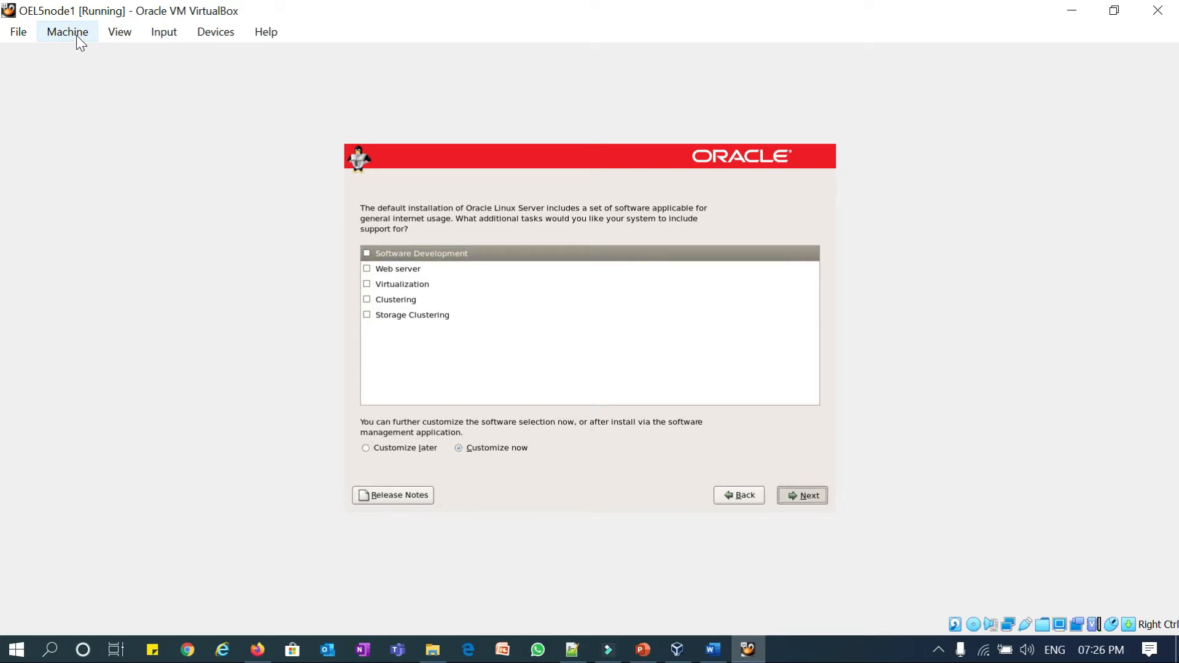
key(Return)
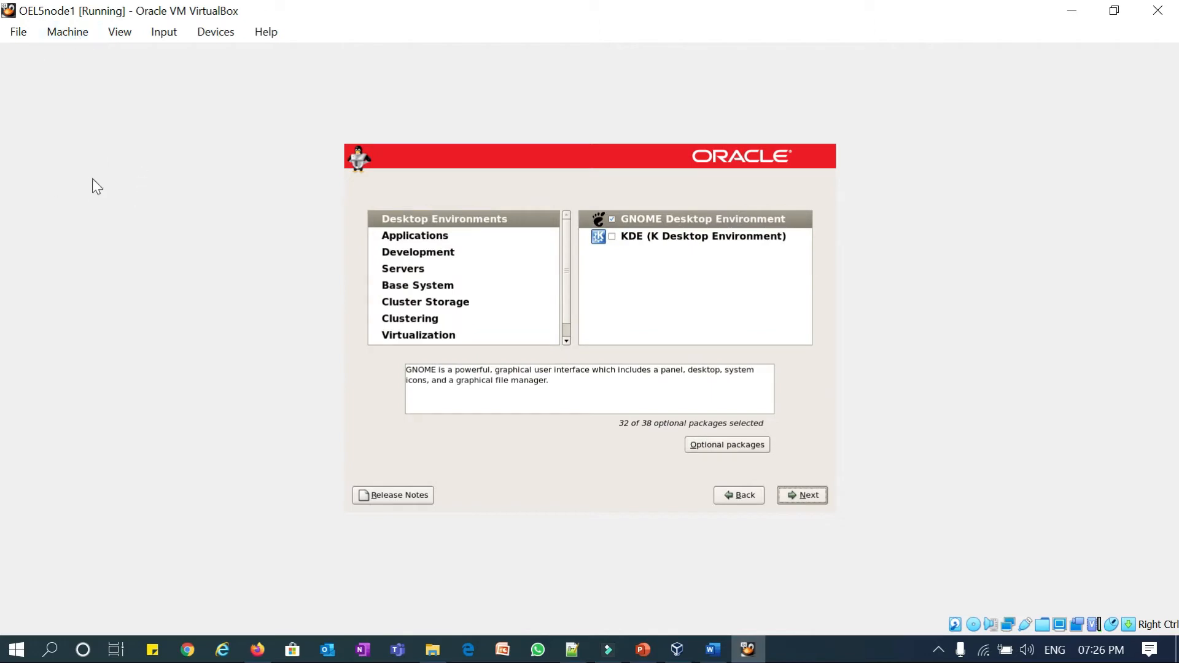
- Tick Development Libraries, Development Tools, Java Development and X Software Development
key(Tab)
key(Tab)
key(Tab)
key(Tab)
key(Tab)
key(Tab)
key(Tab)
key(Down)
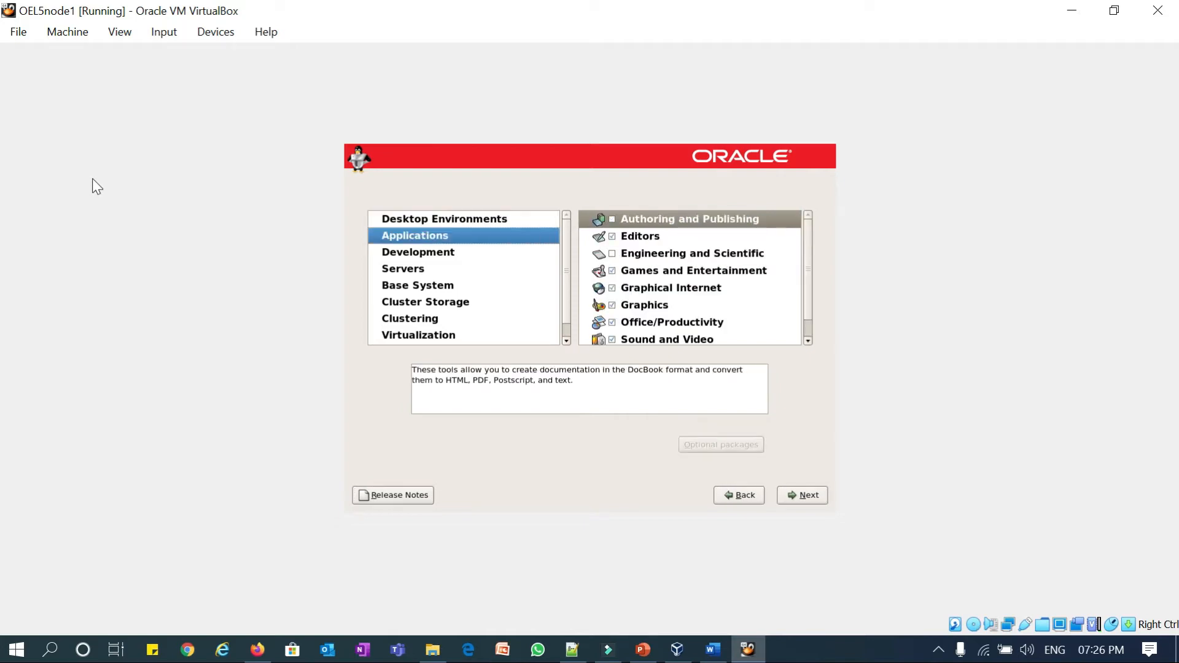
key(Down)
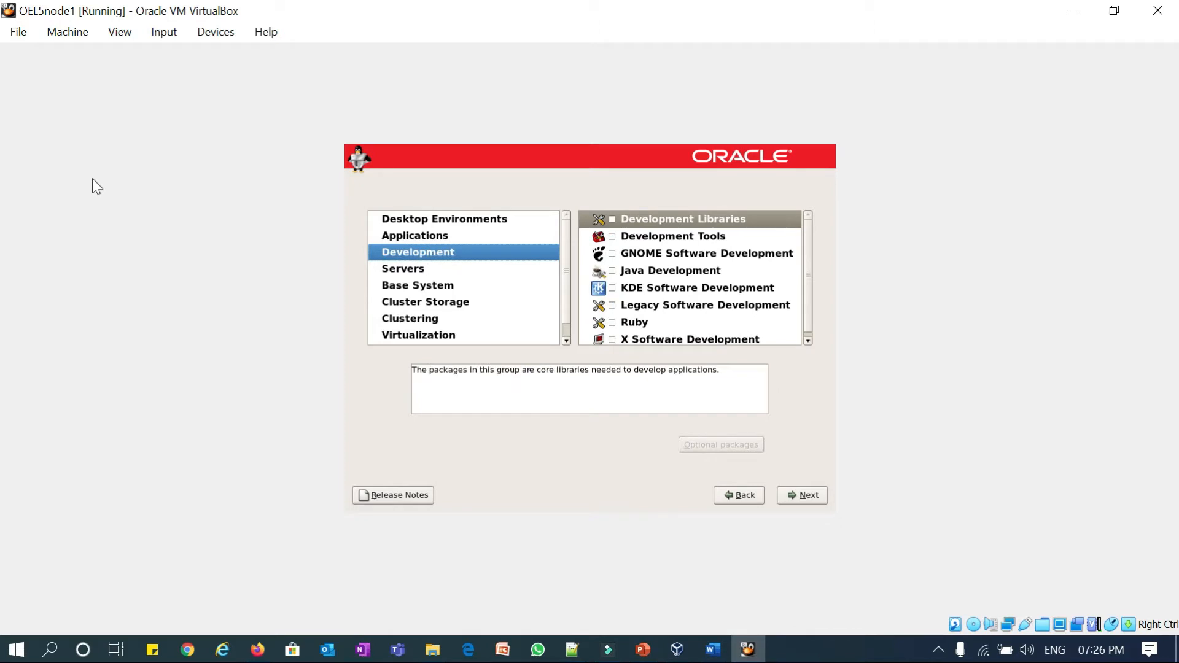
key(Tab)
key(space)
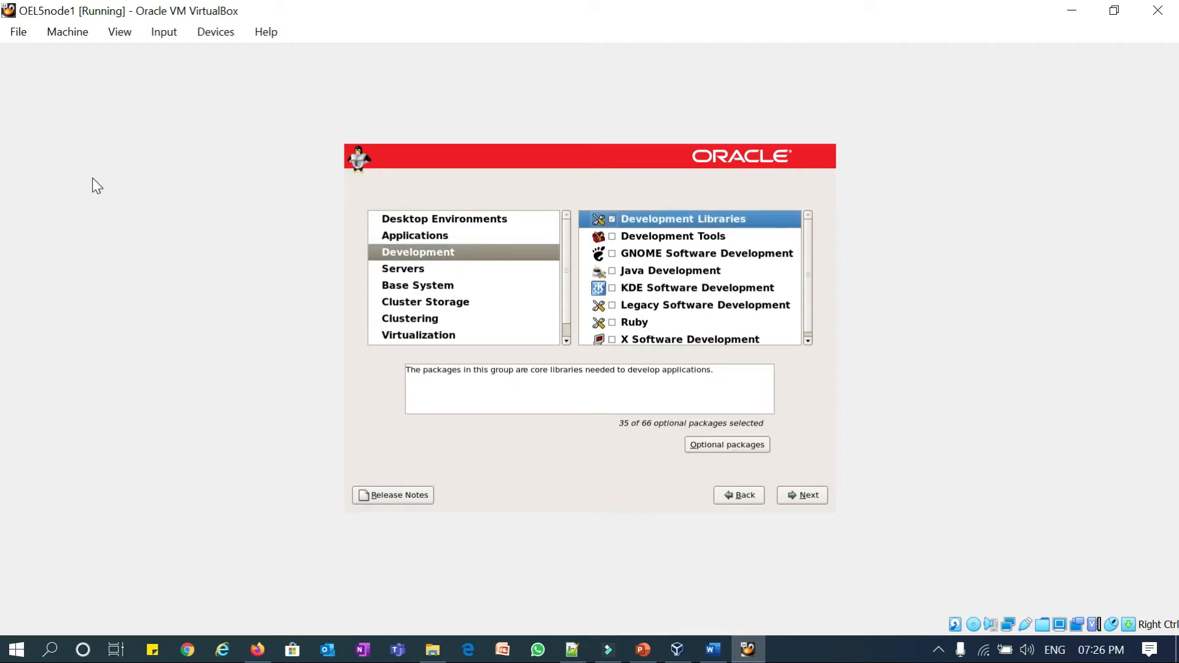
key(Down)
key(space)
key(Down)
key(Down)
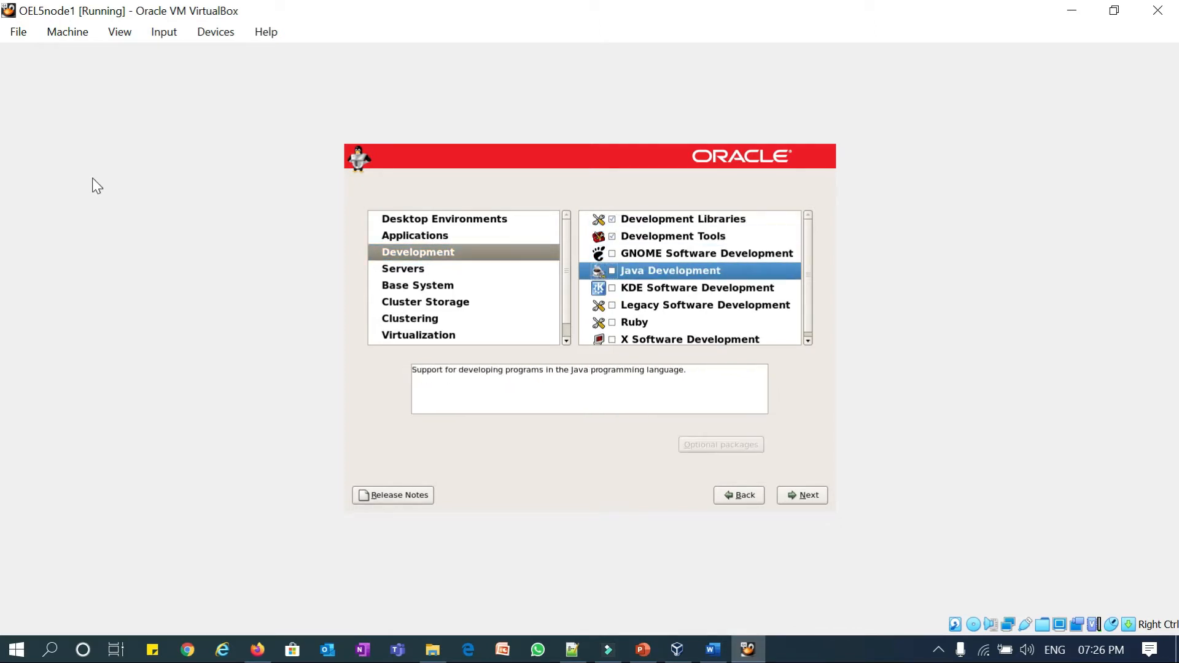
key(space)
key(Down)
key(Down)
key(Down)
key(Down)
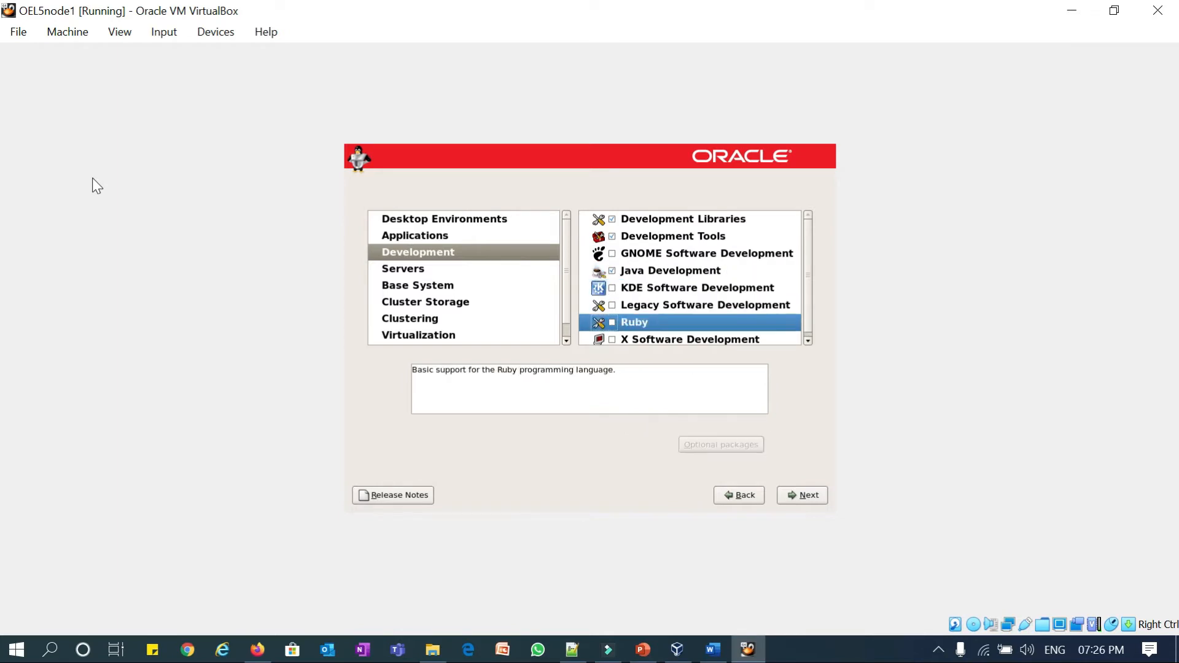
key(space)
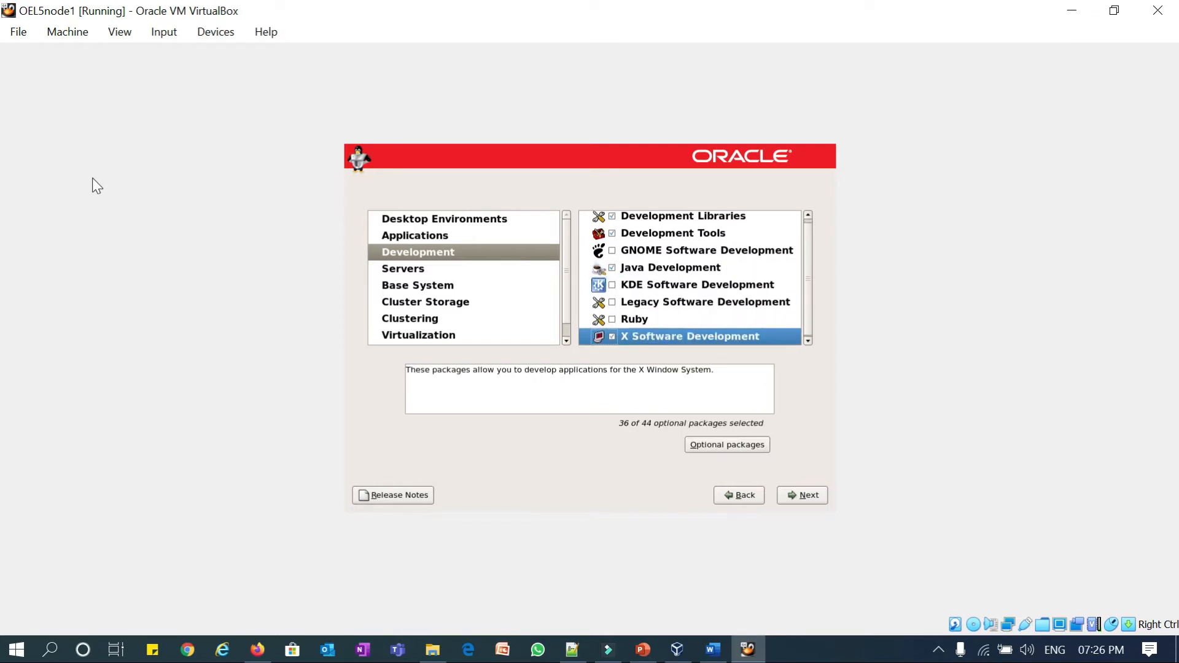
key(Tab)
key(Tab)
key(Tab)
key(Tab)
key(Tab)
key(Tab)
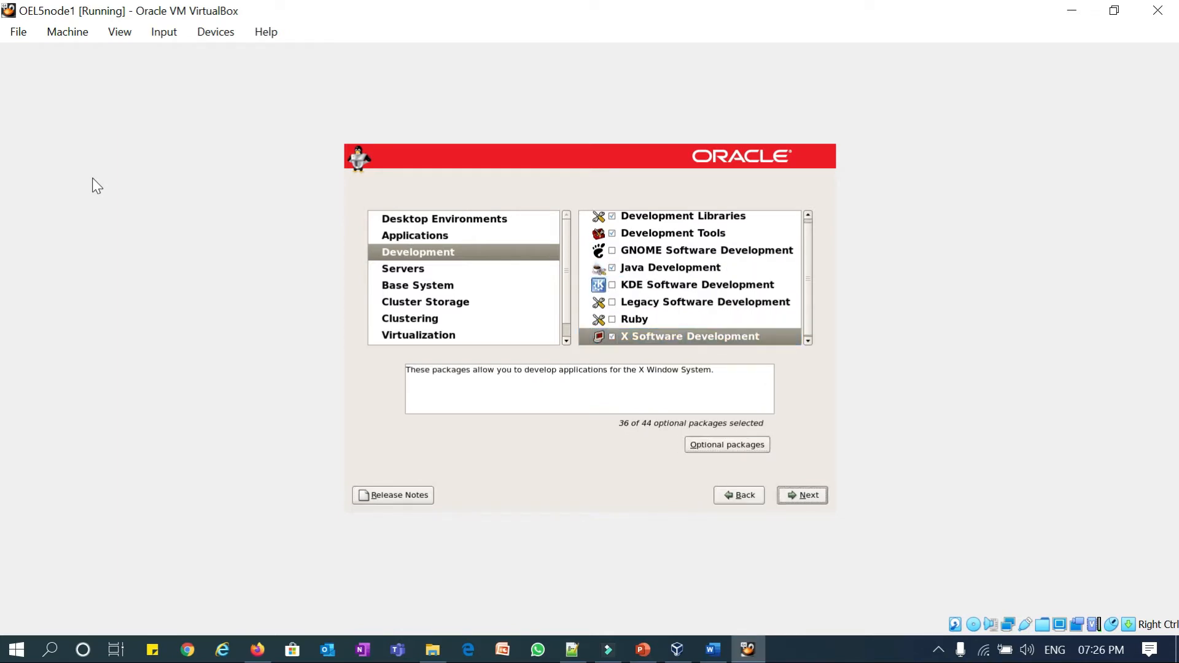
- Tick System Tools under Base System and open its optional packages
key(Down)
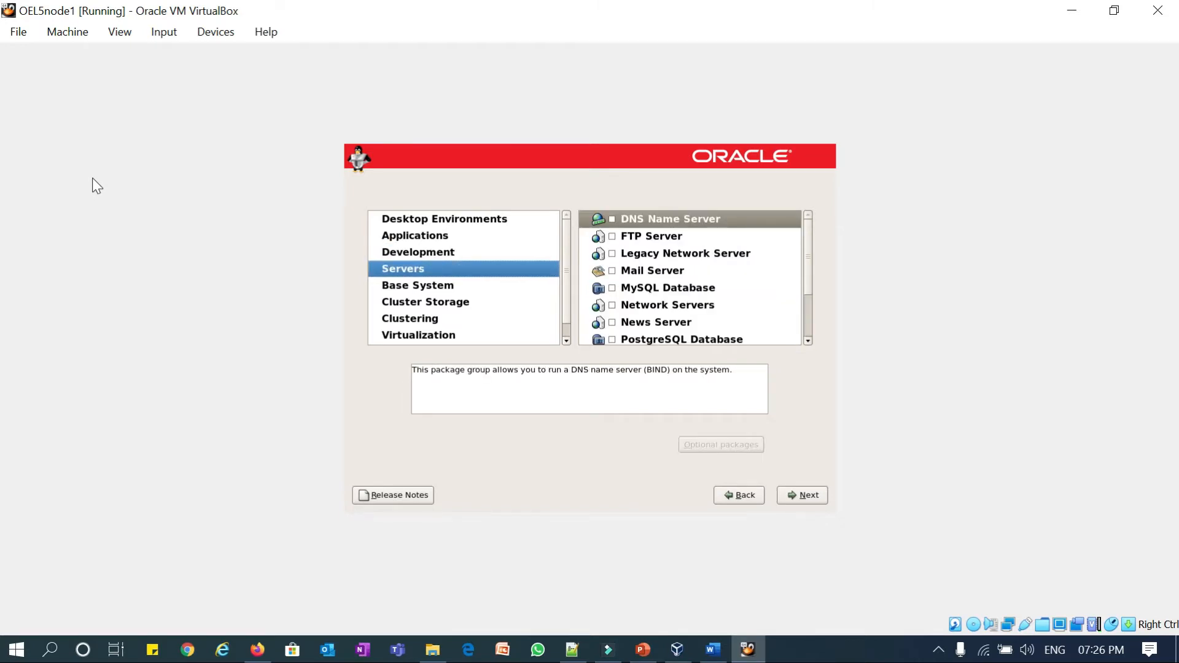
key(Down)
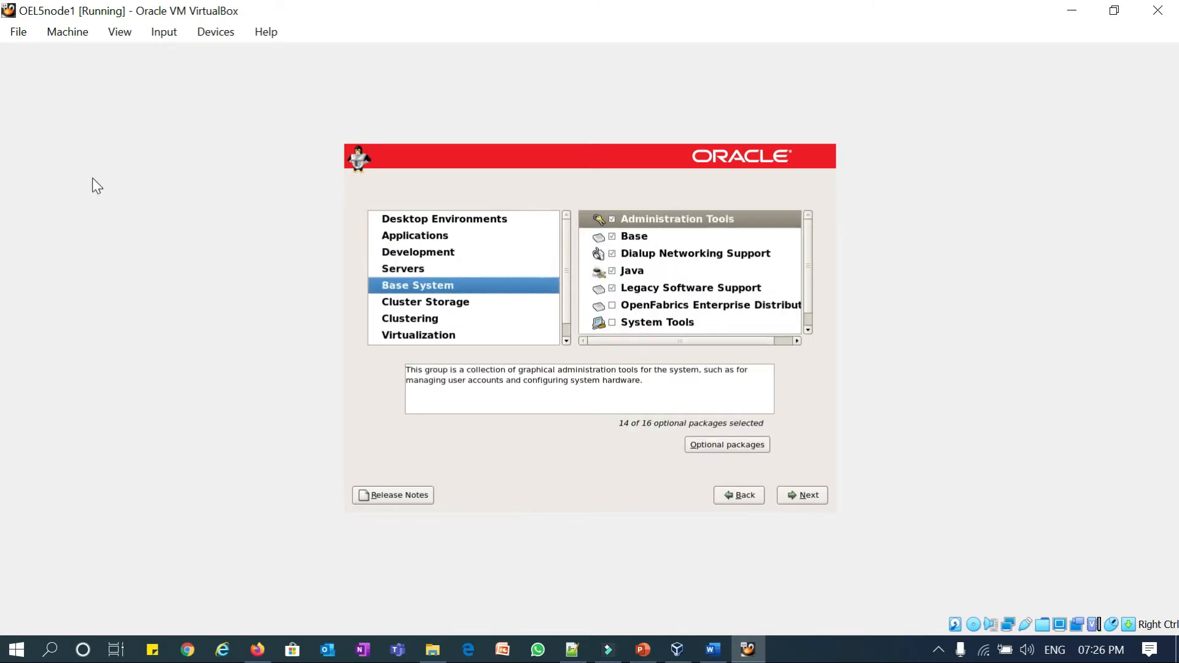
key(Tab)
key(Down)
key(Down)
key(Down)
key(Down)
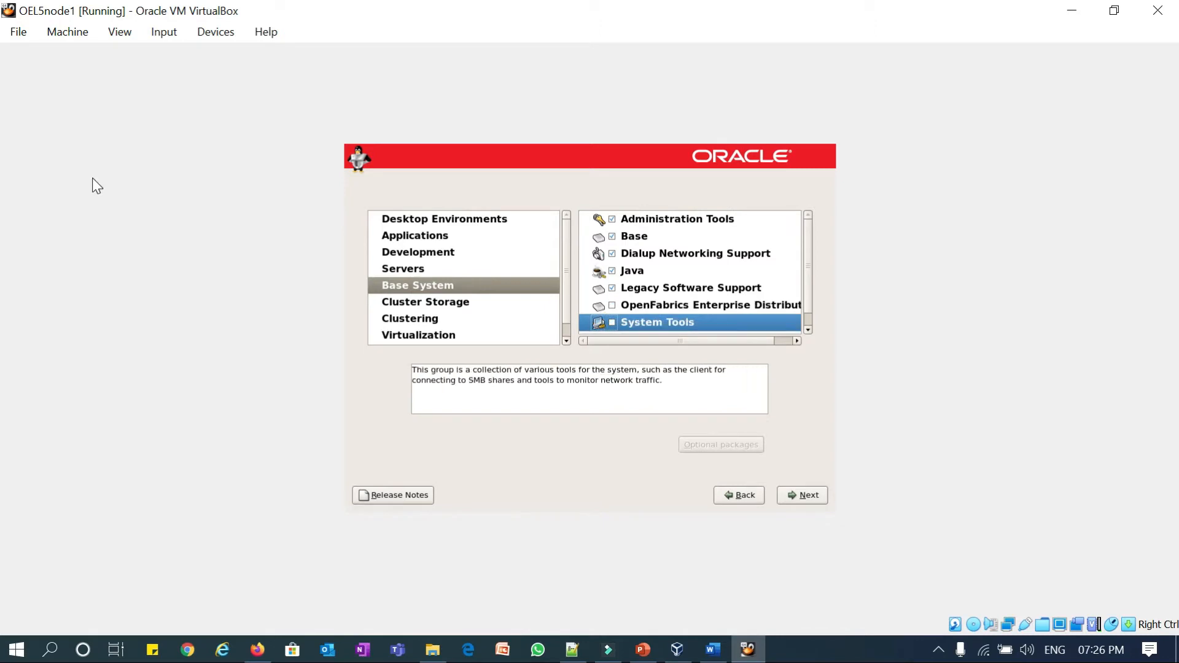
key(space)
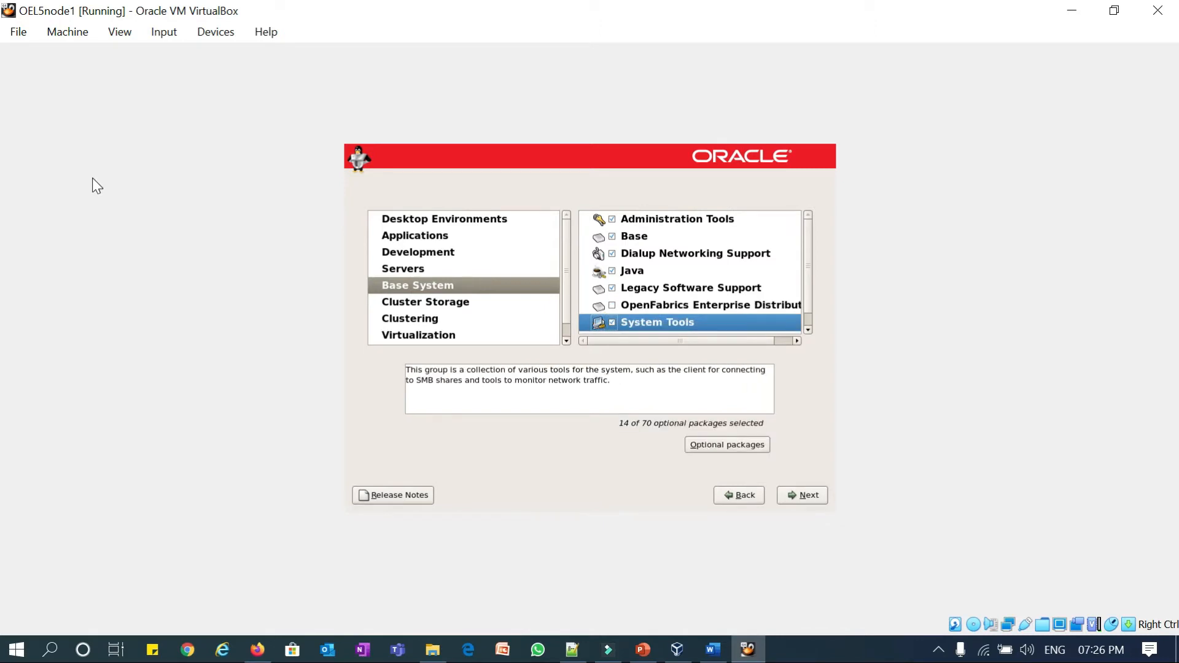
key(Tab)
key(space)
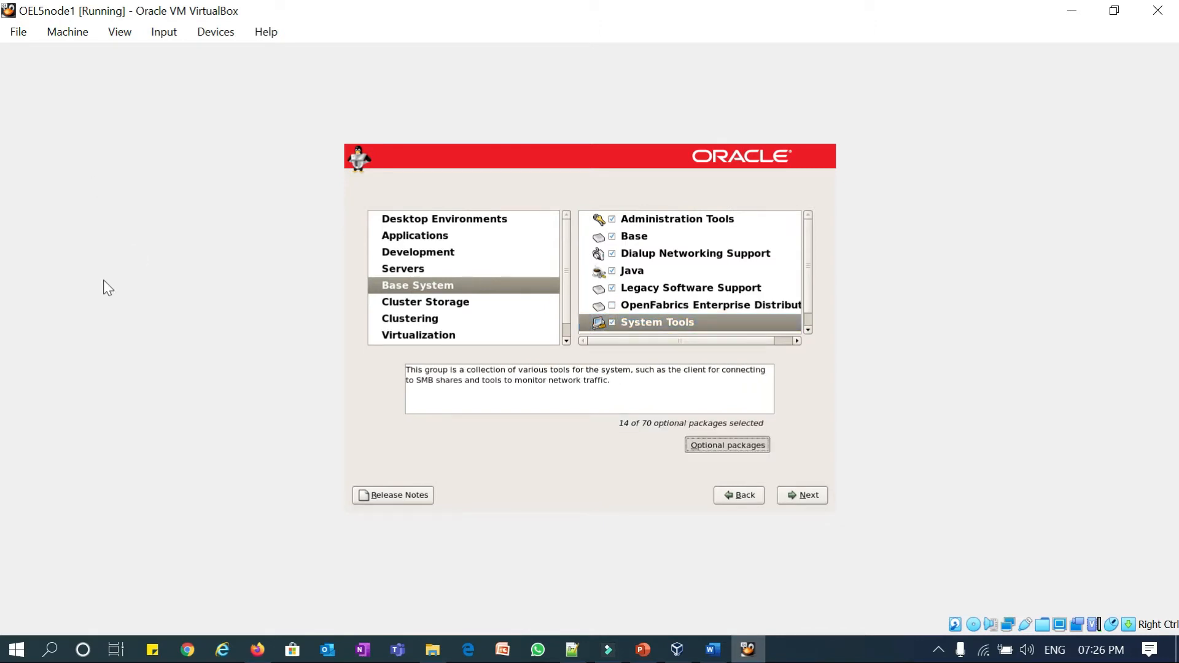
- Tick oracle-validated, the oracleasm packages and oracleasm-support (19 of 70), then close
text(orac)
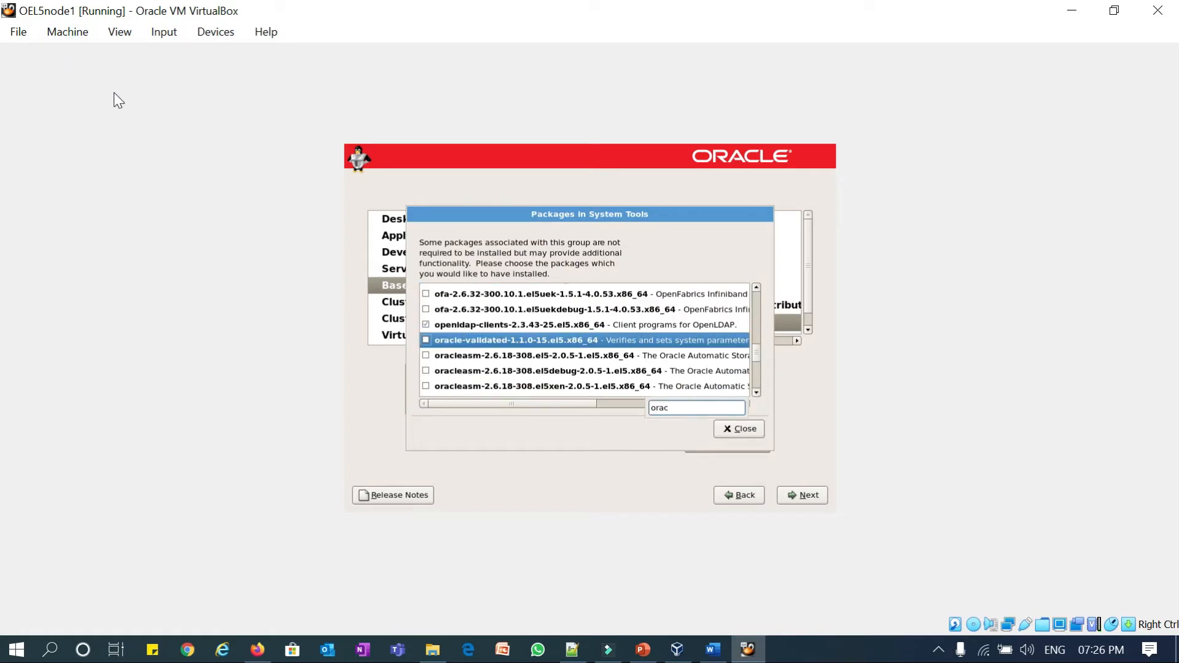
key(Tab)
key(Tab)
key(Tab)
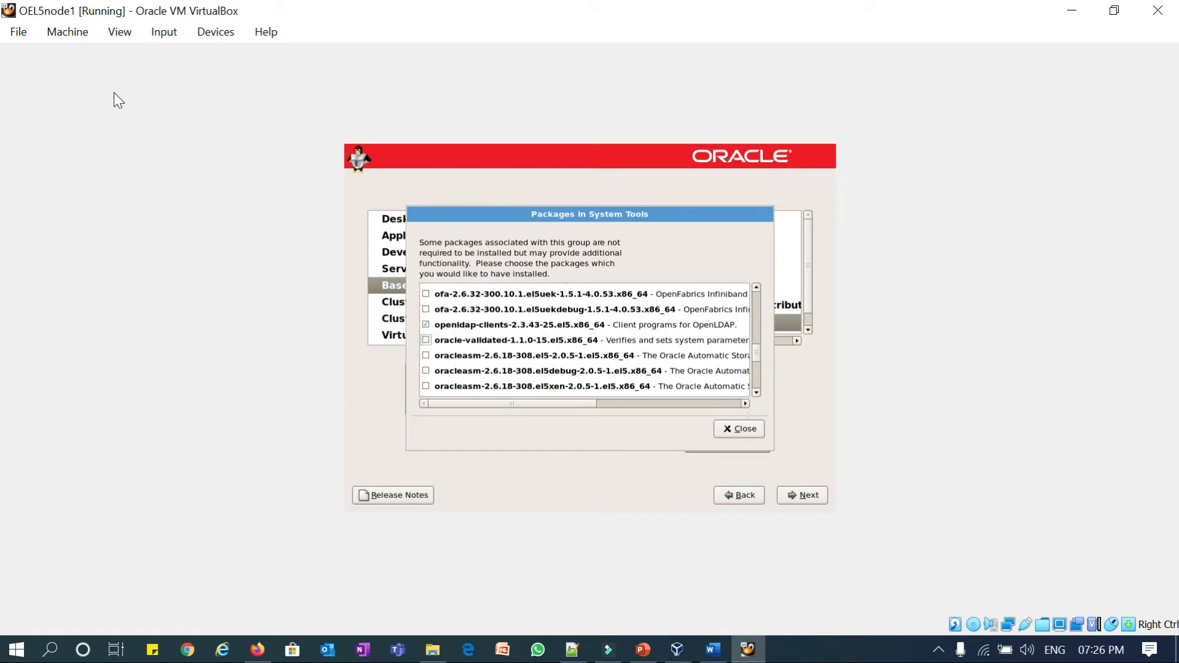
key(Down)
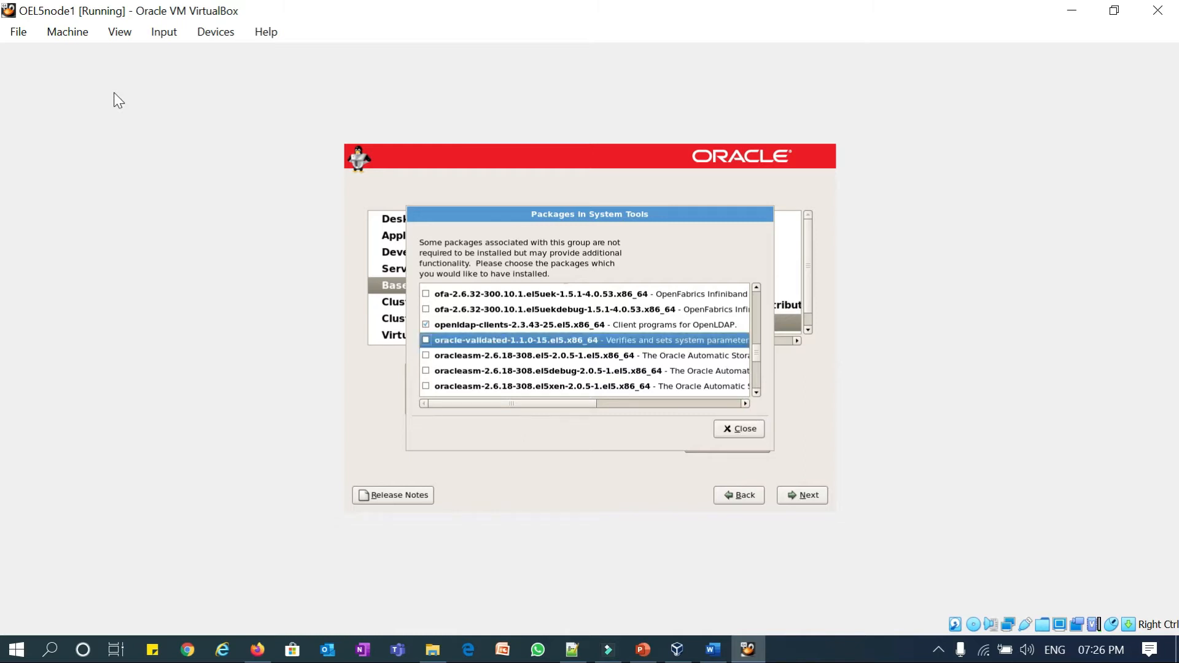
key(Down)
key(Down)
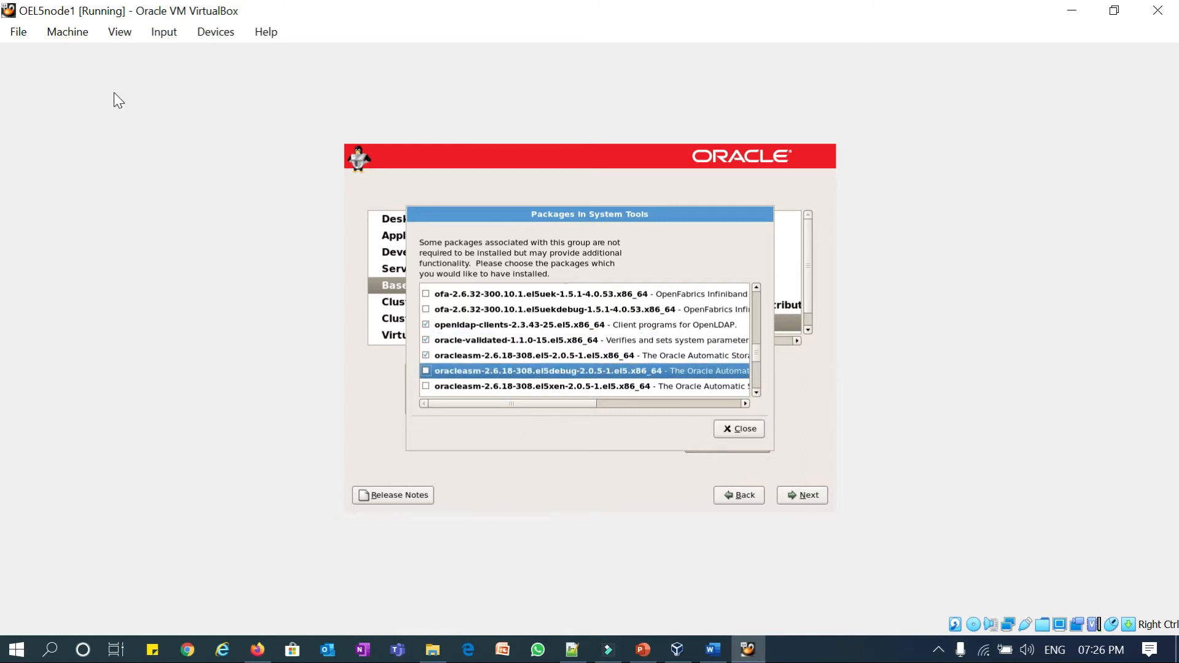
key(space)
key(Down)
key(space)
key(Down)
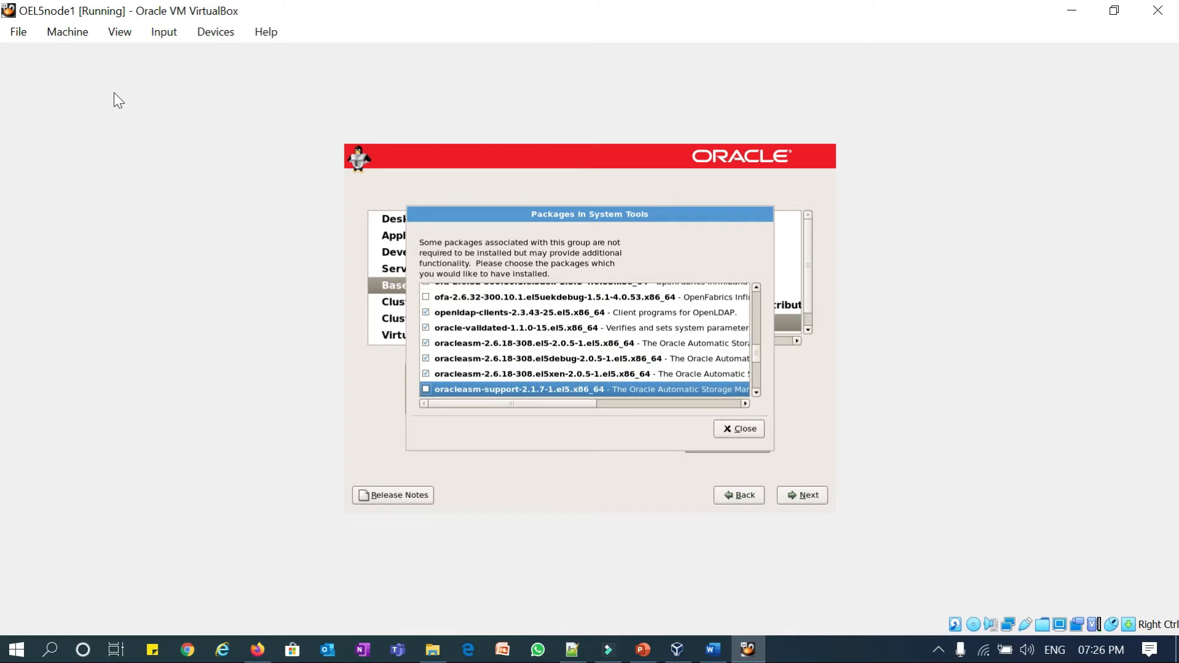
key(Down)
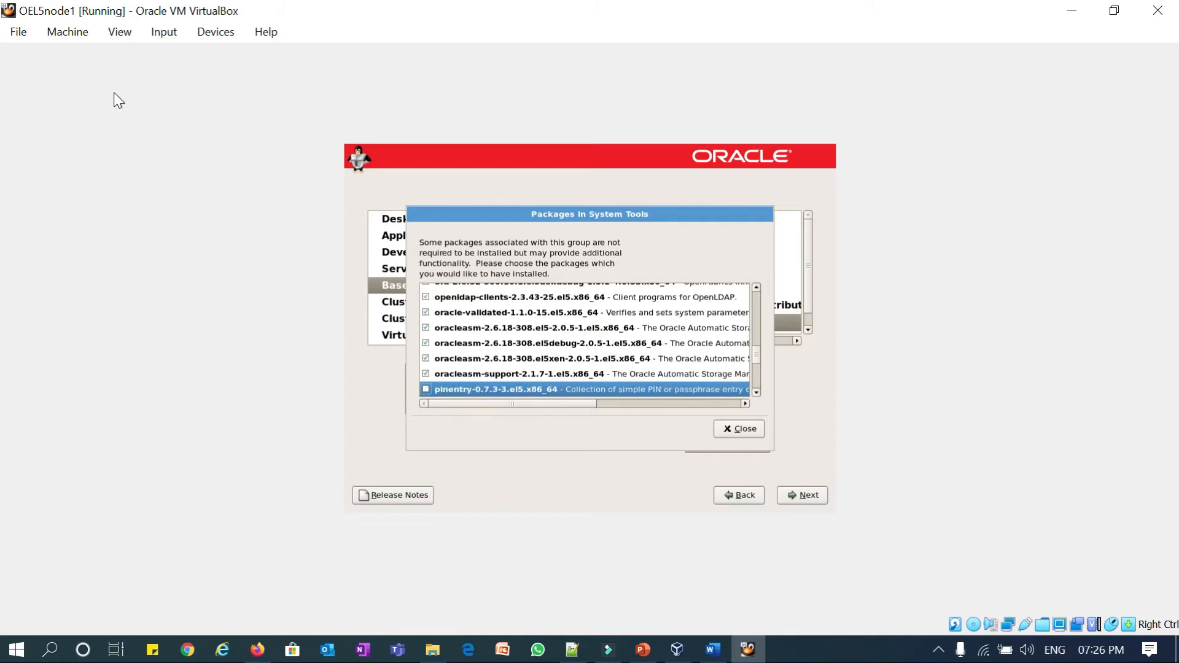
key(Down)
key(Tab)
key(Return)
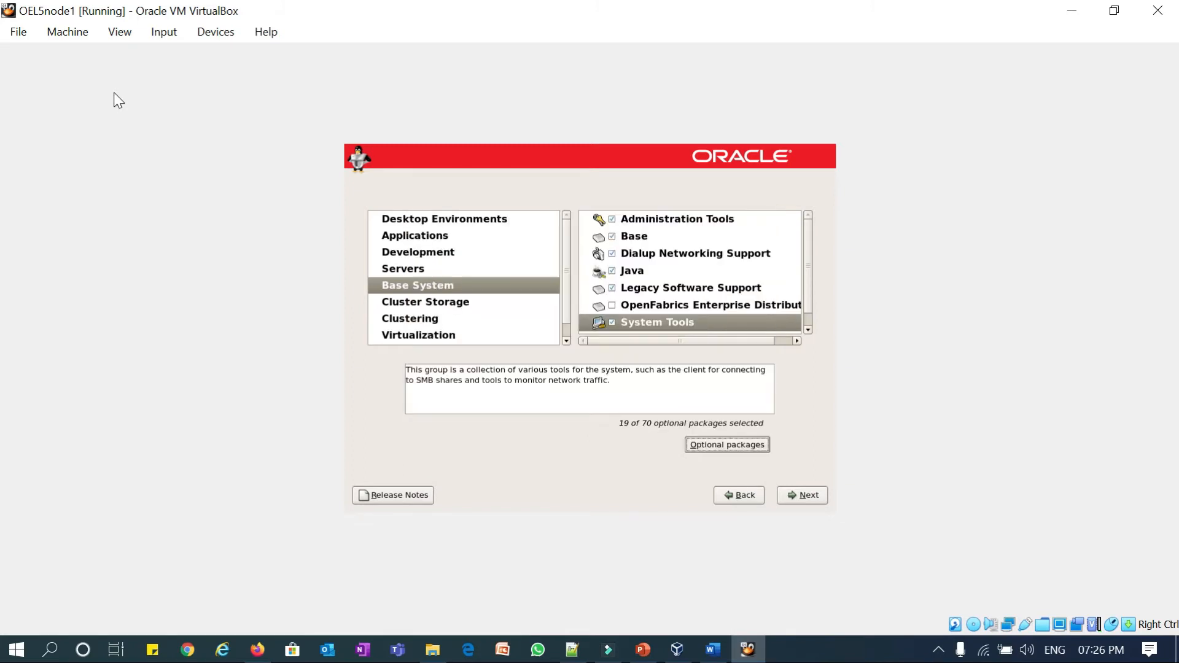
- Review the Cluster Storage, Clustering, Virtualization and Languages package groups, then accept the selection
key(Tab)
key(Tab)
key(Tab)
key(Tab)
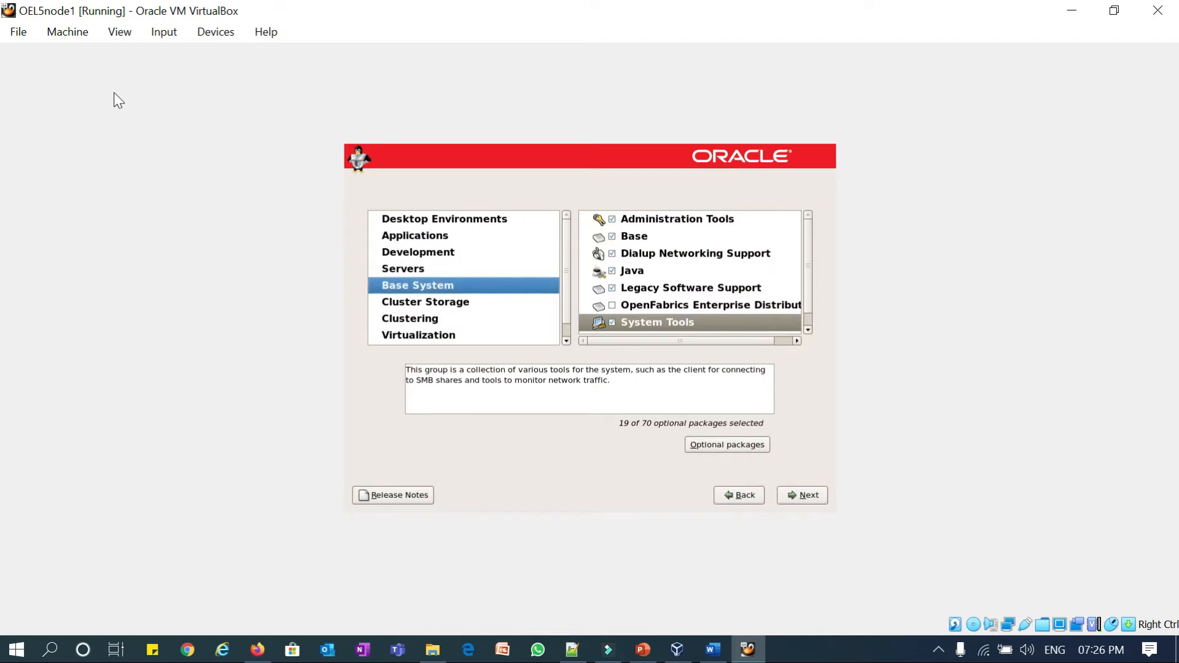
key(Down)
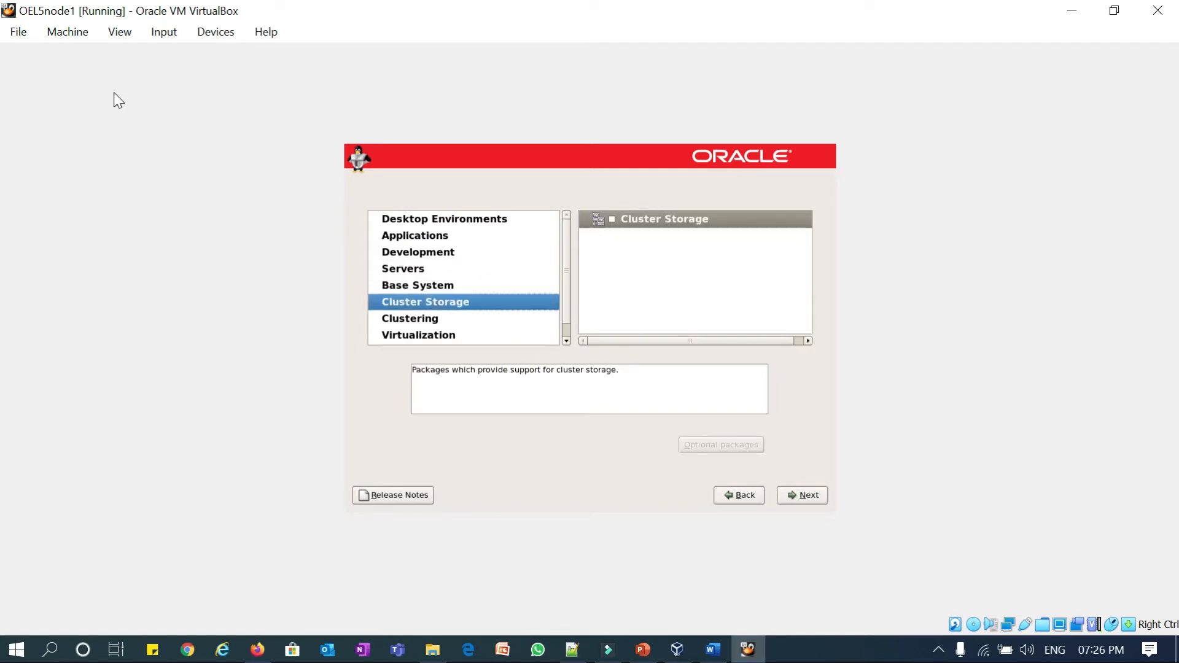
key(Down)
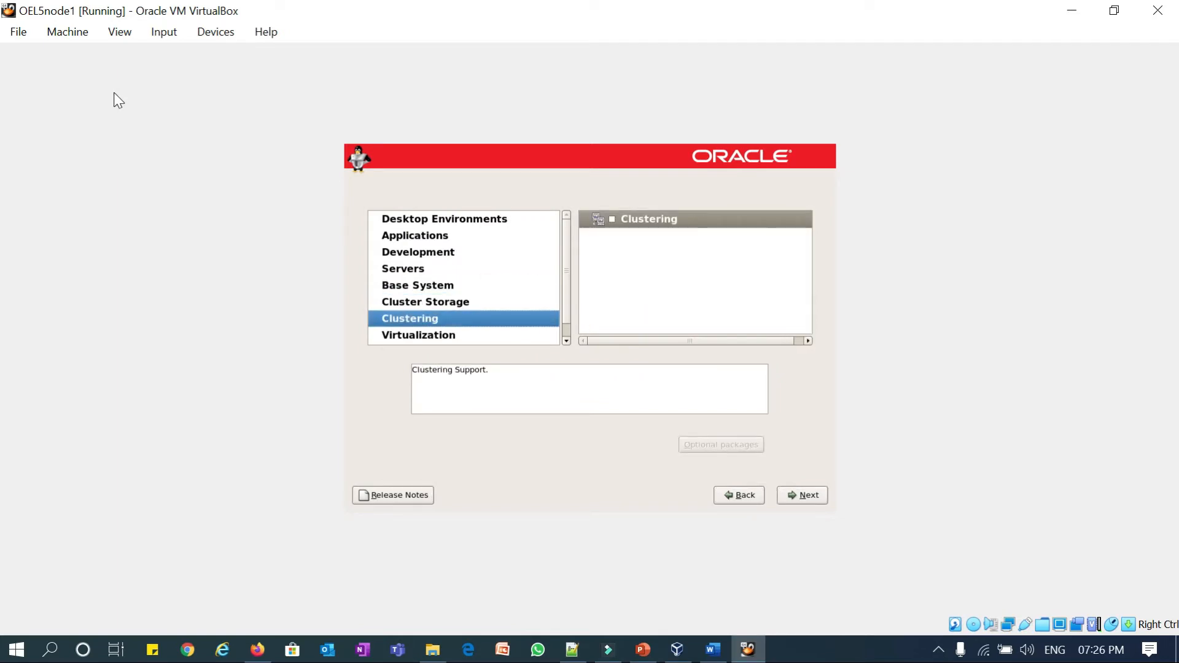
key(Down)
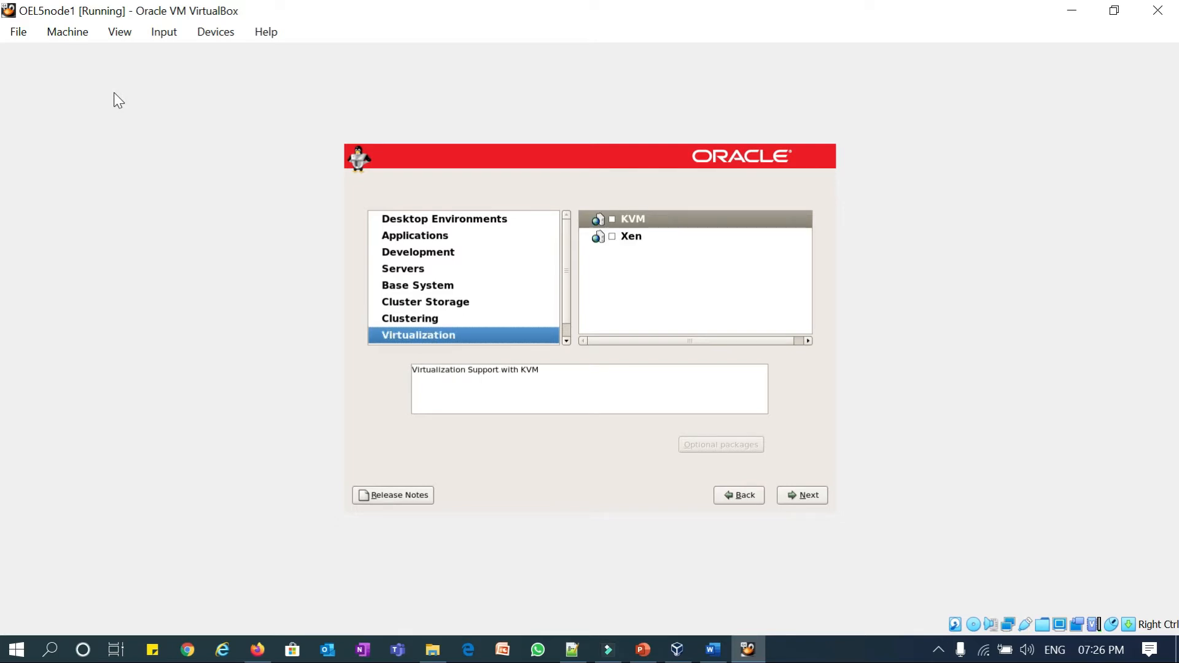
key(Down)
key(Tab)
key(Tab)
key(Tab)
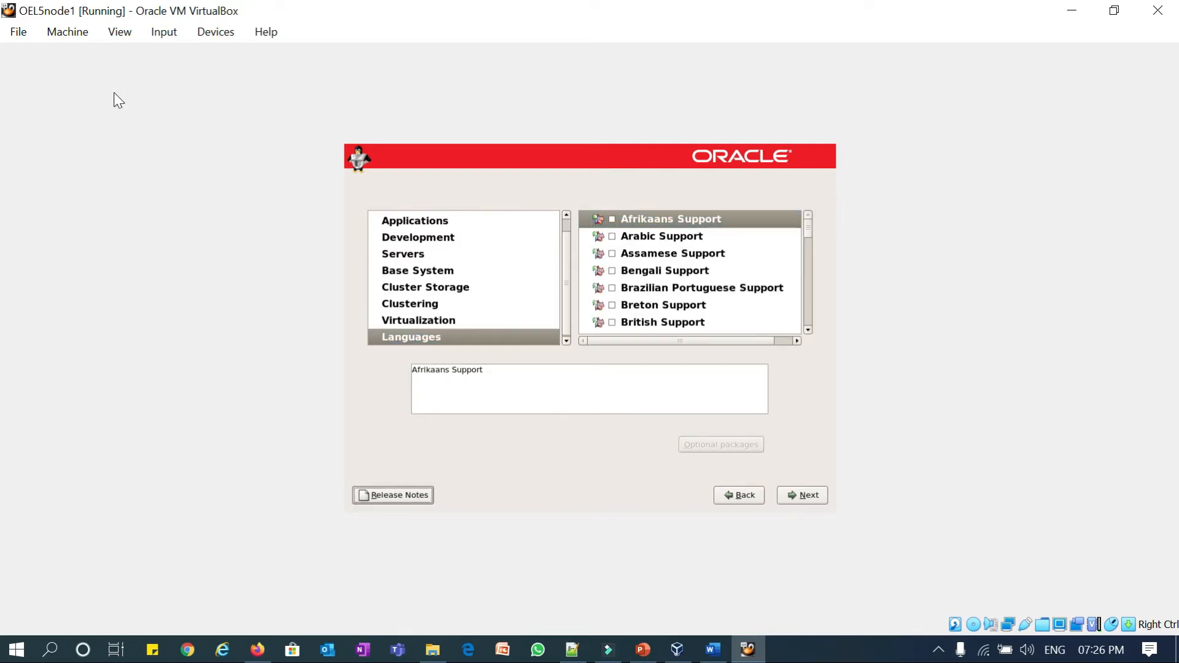
key(Return)
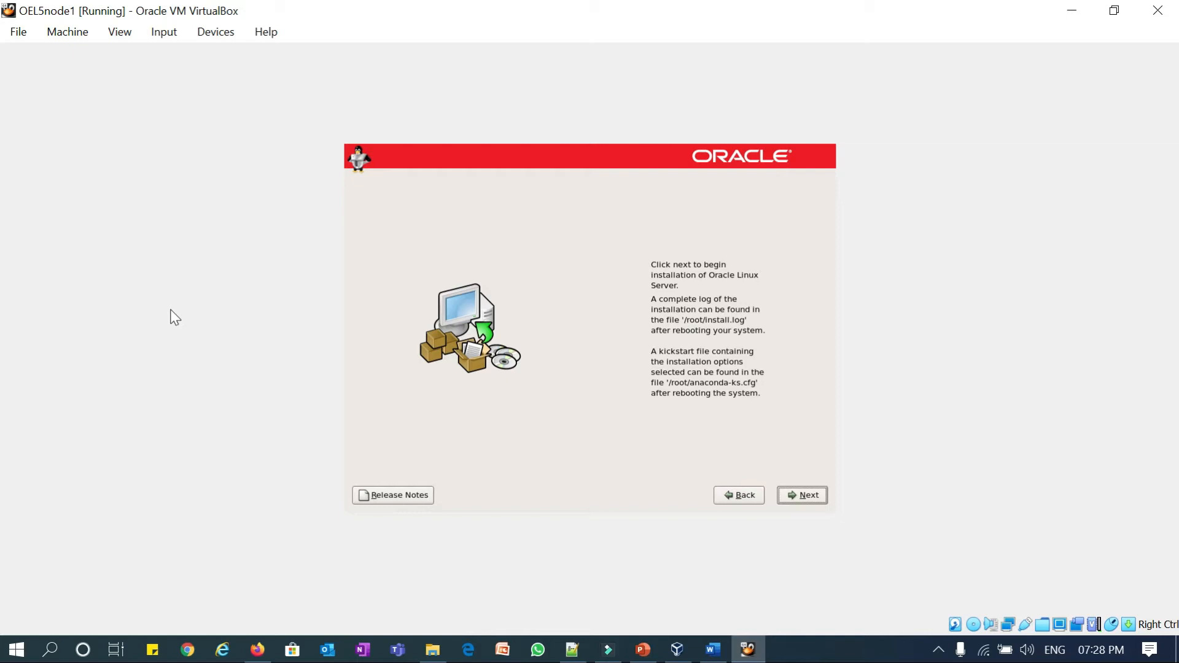
- Start installing the Oracle Linux Server packages from the ready-to-begin page
key(Return)
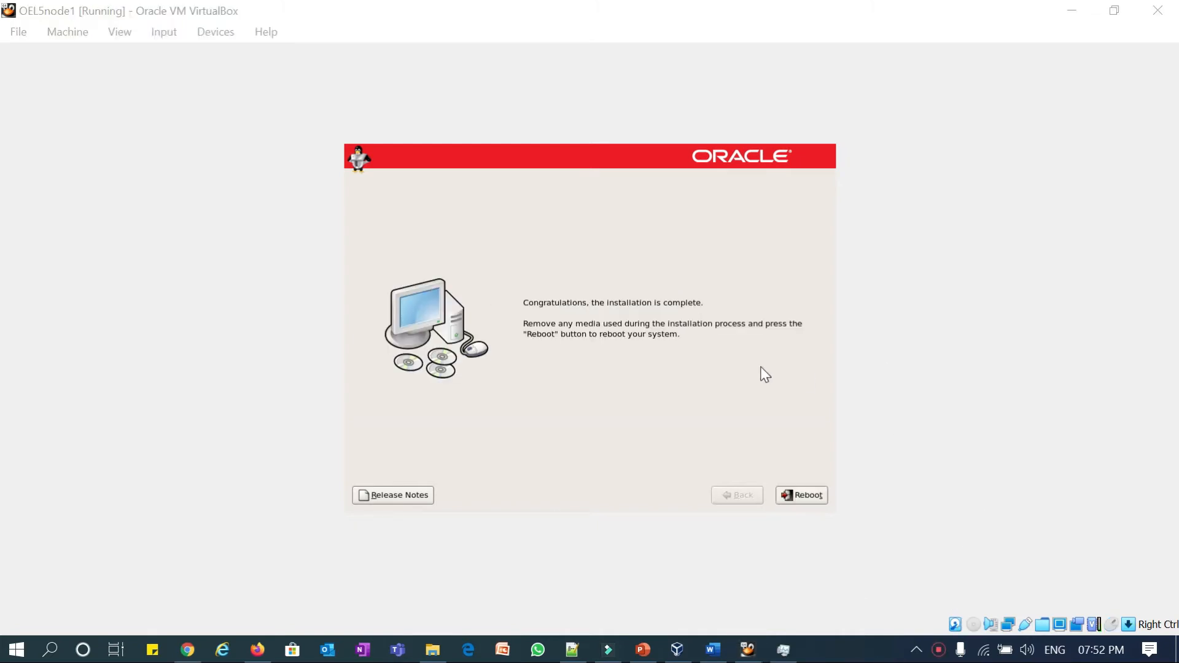
- Reboot the newly installed Oracle Linux system after the installation completes
click(770, 358)
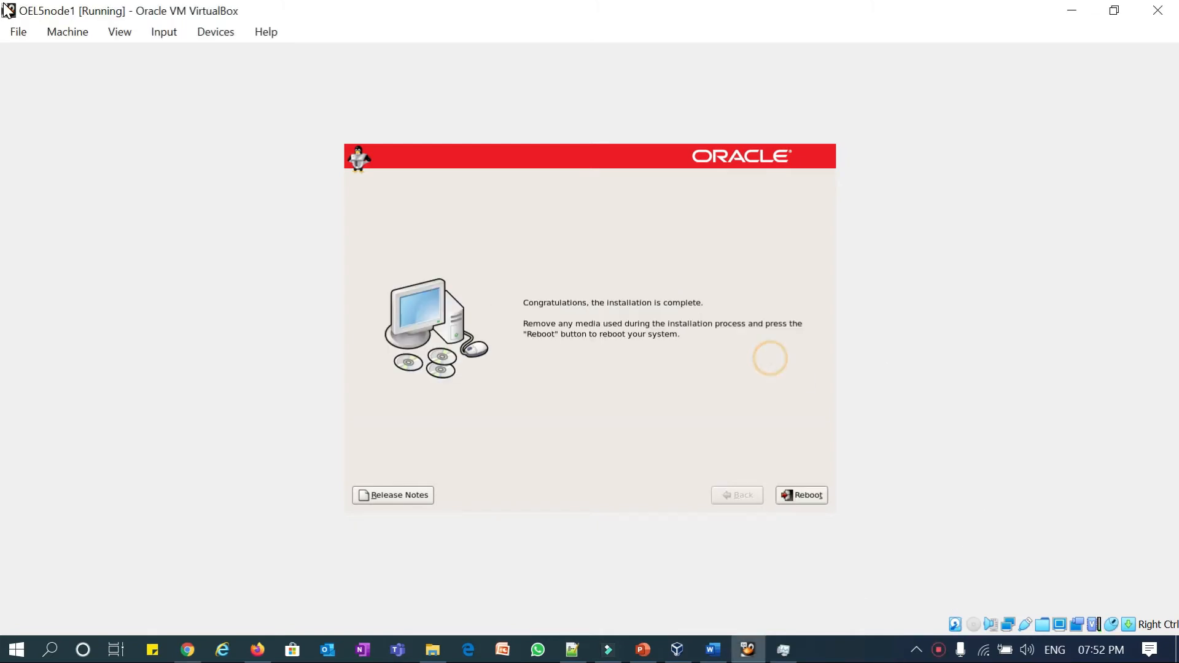
key(Tab)
key(Tab)
key(Return)
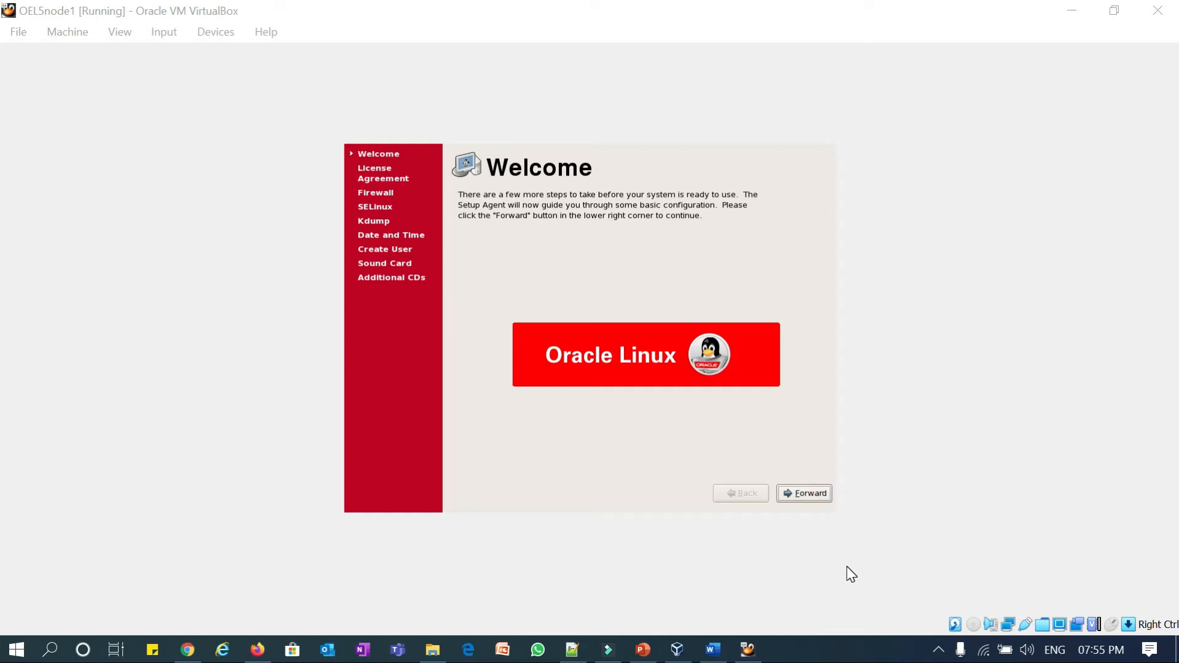
- Accept the licence and set the firewall to Disabled, confirming the override
click(785, 323)
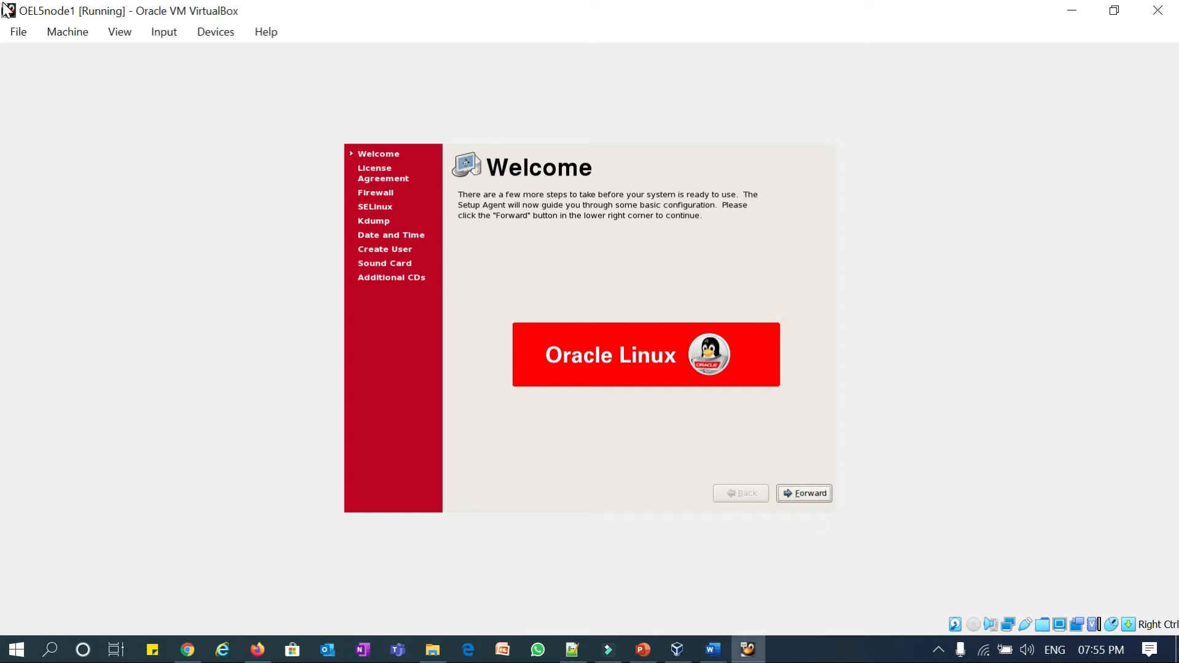
key(Return)
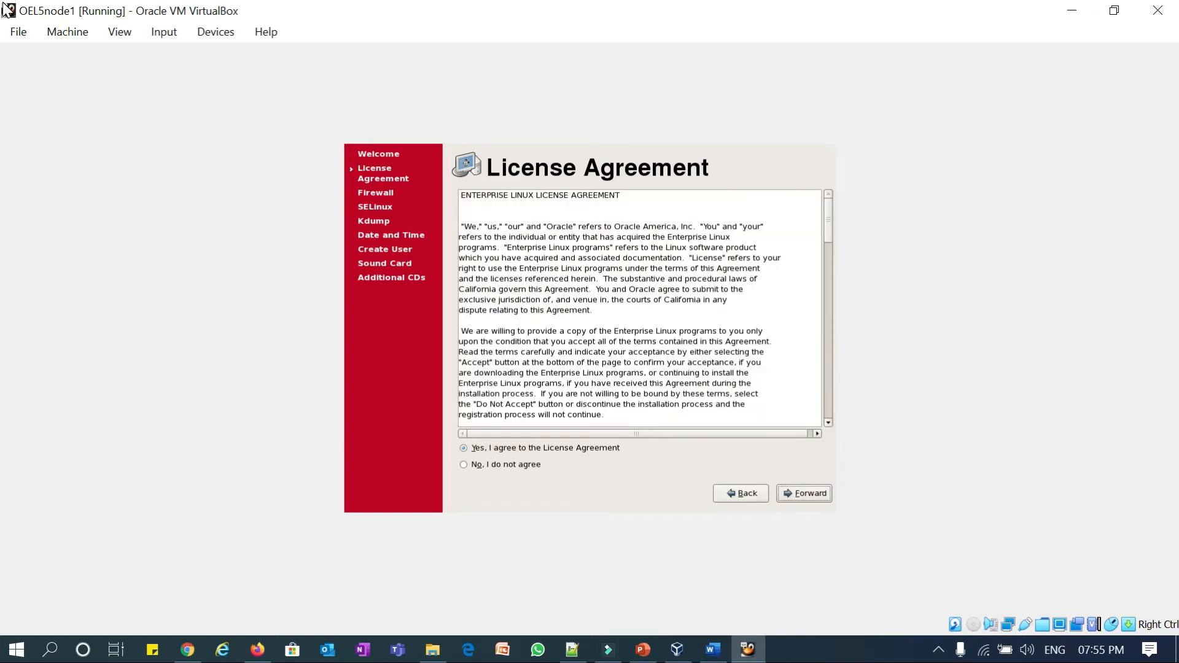
key(Return)
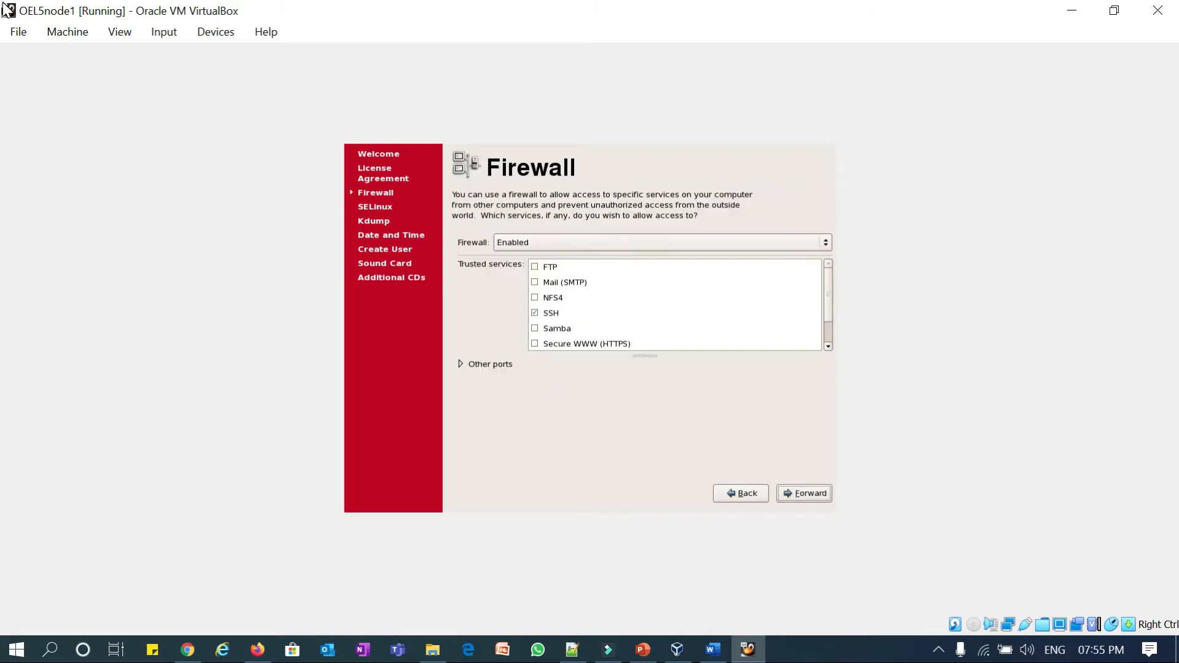
key(Tab)
key(Down)
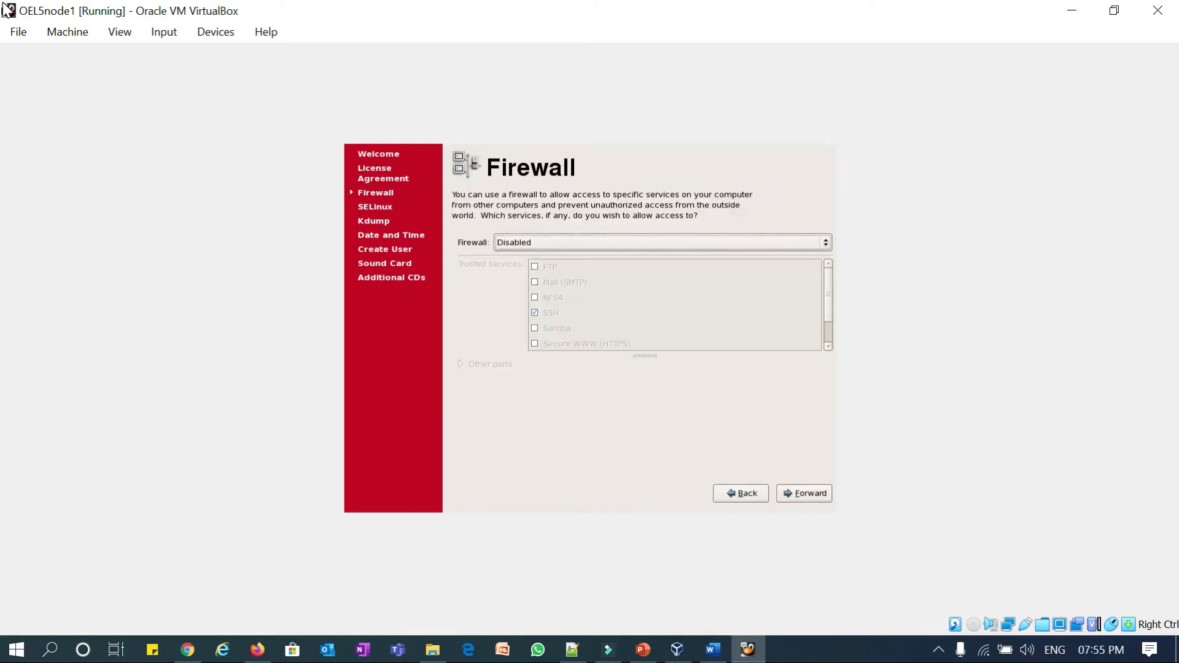
key(Tab)
key(Tab)
key(Return)
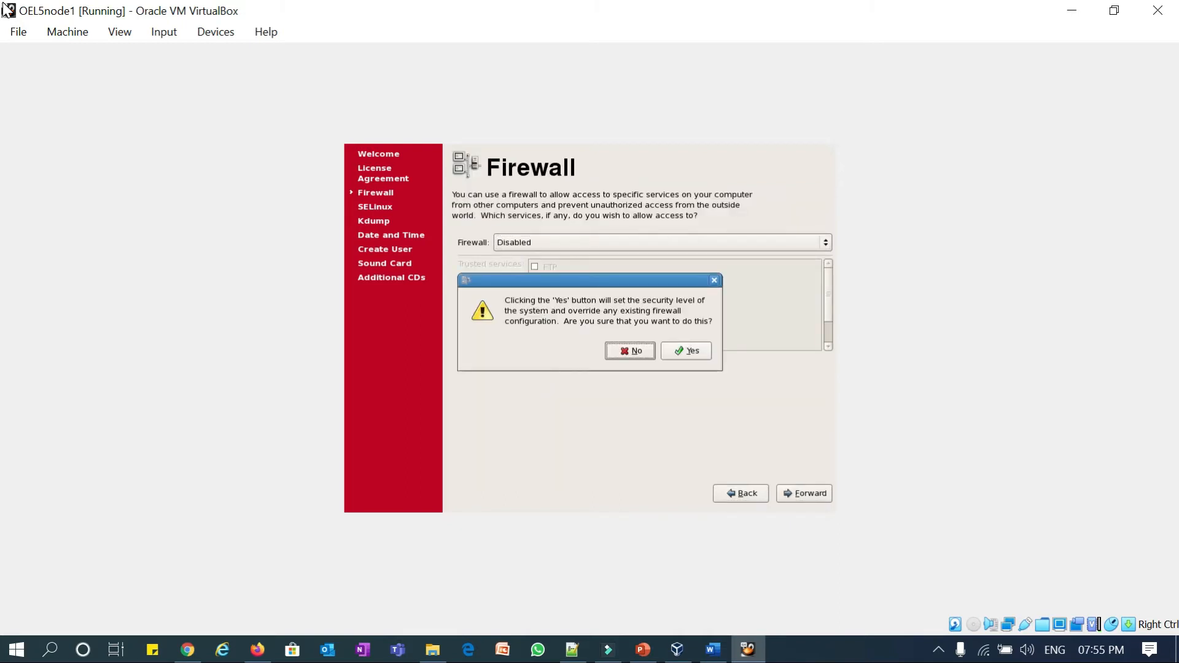
key(Tab)
key(Return)
- Set SELinux to Permissive and leave Kdump disabled
key(Down)
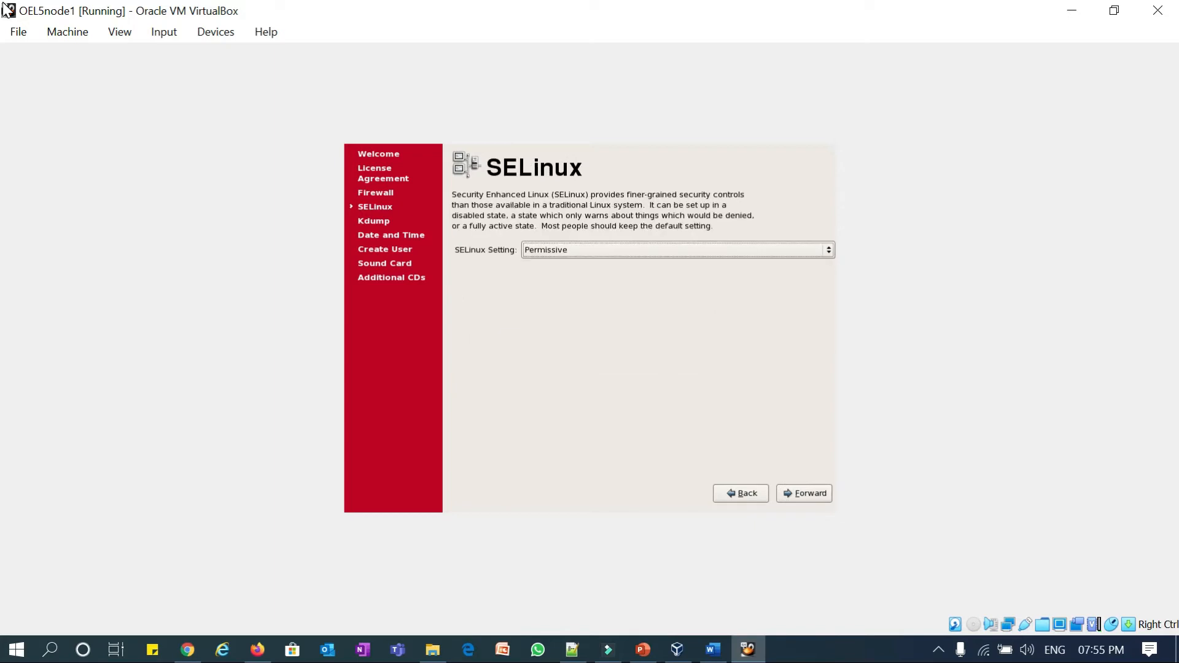
key(Tab)
key(Tab)
key(Return)
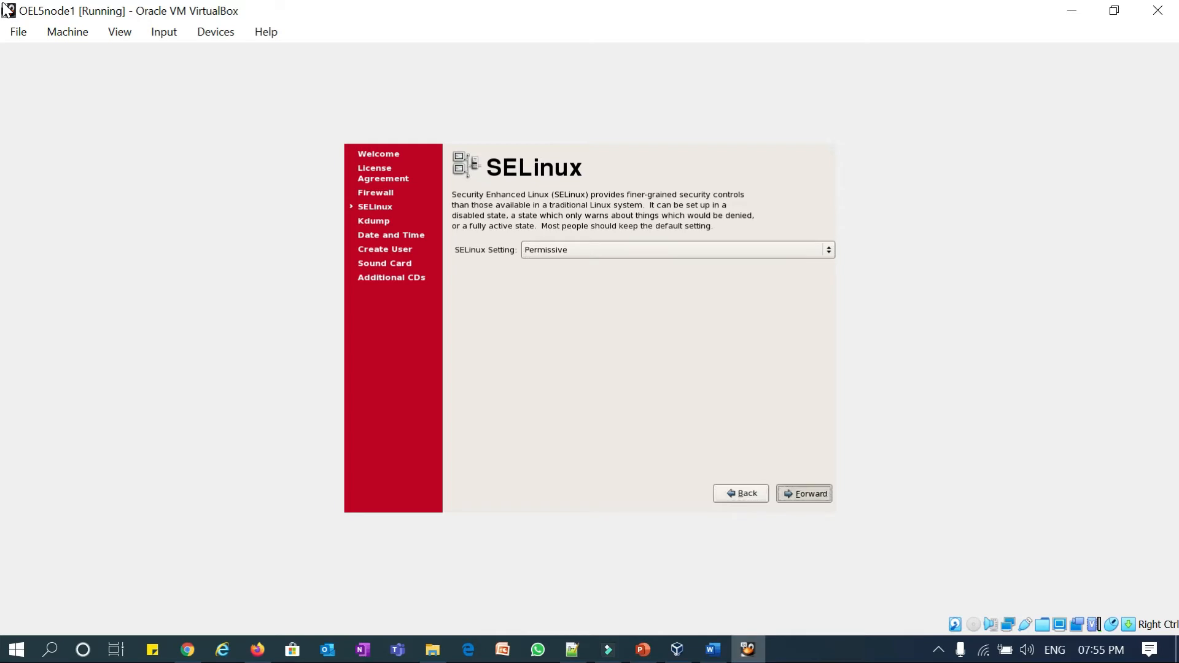
key(space)
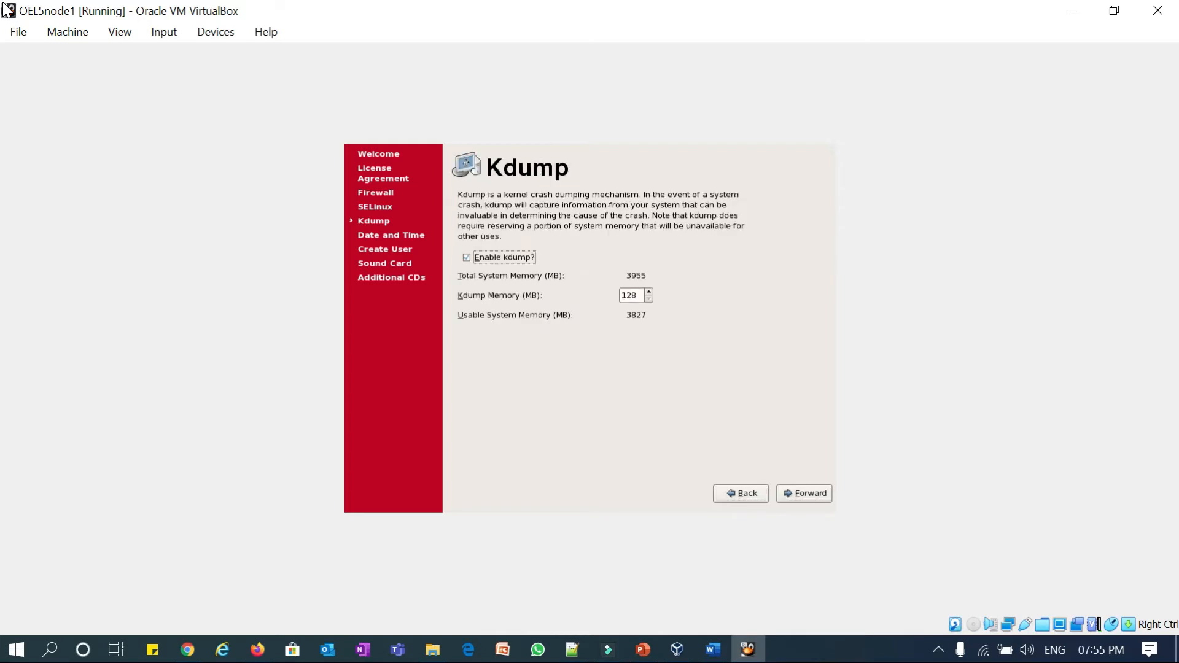
key(space)
key(Tab)
key(Tab)
key(Return)
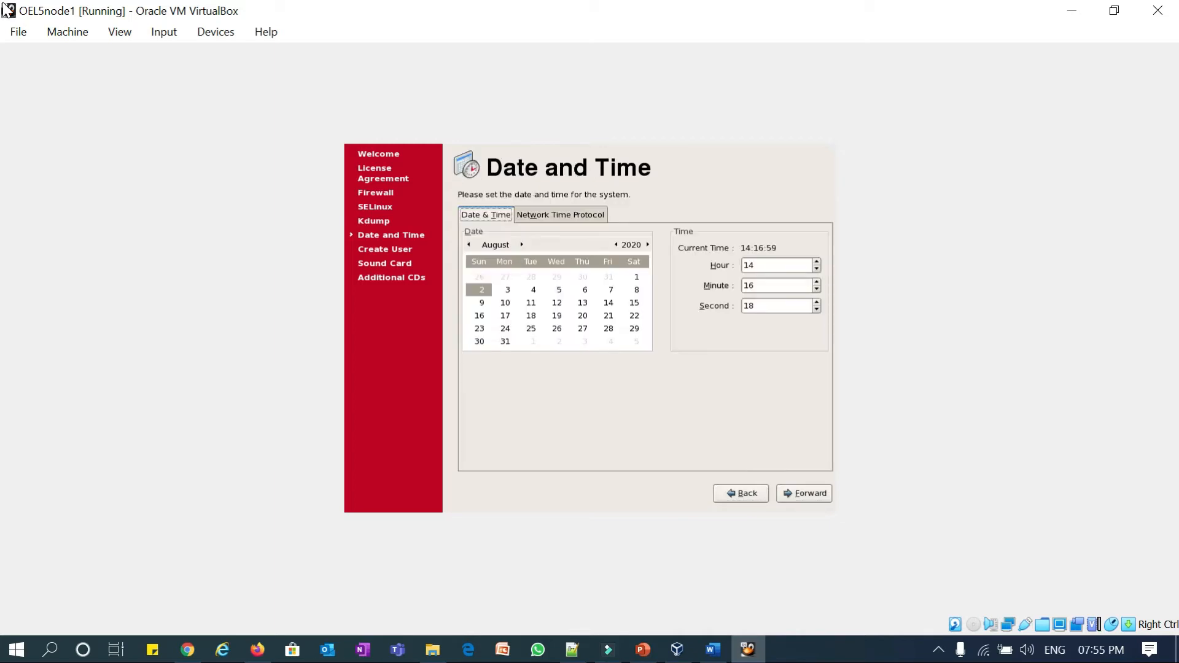
- Keep the date and time, skip user creation and sound card, and finish setup
key(Tab)
key(Tab)
key(Tab)
key(alt+f)
key(Tab)
key(Tab)
key(Tab)
key(Tab)
key(Tab)
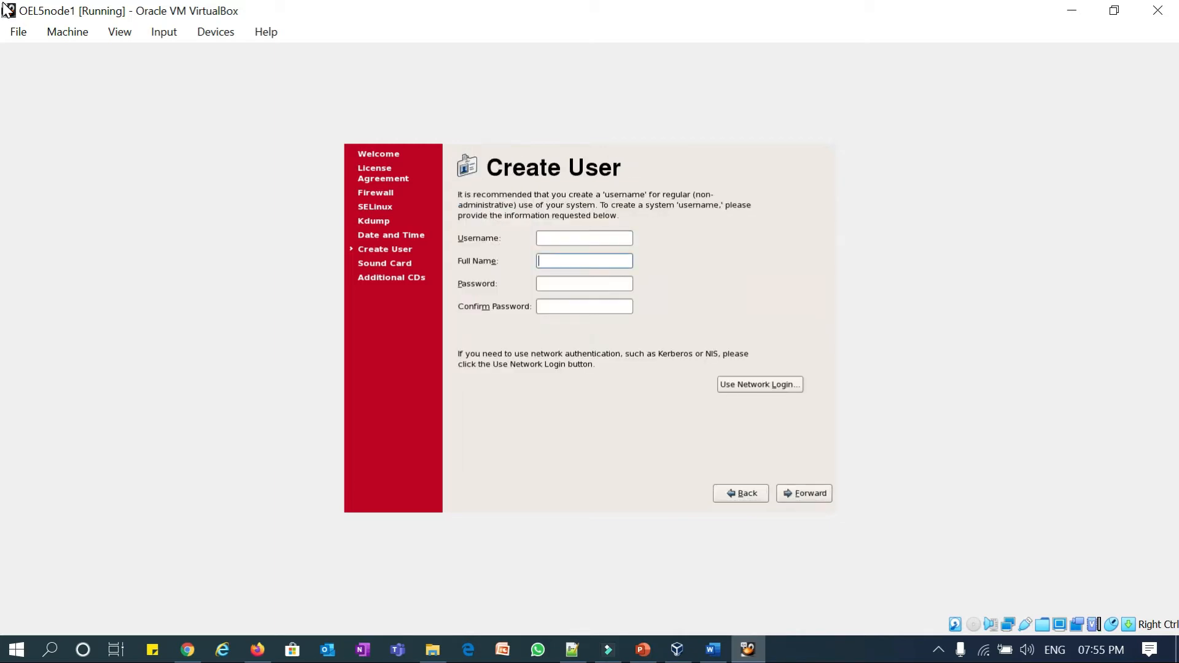
key(Tab)
key(Return)
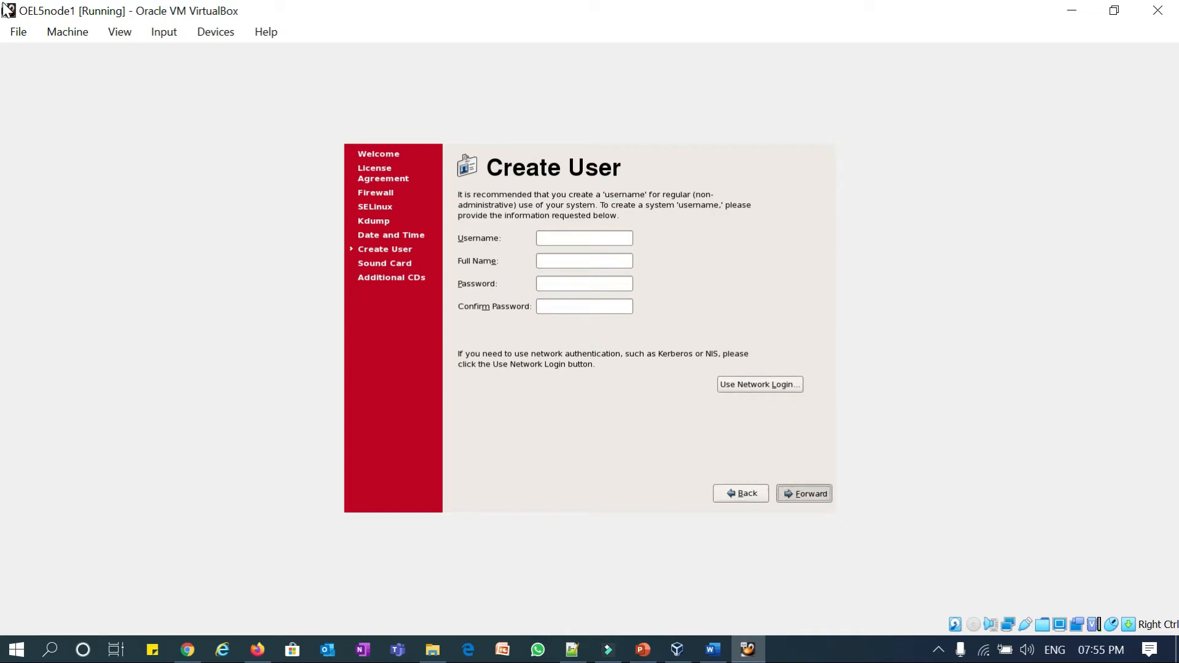
key(Tab)
key(Tab)
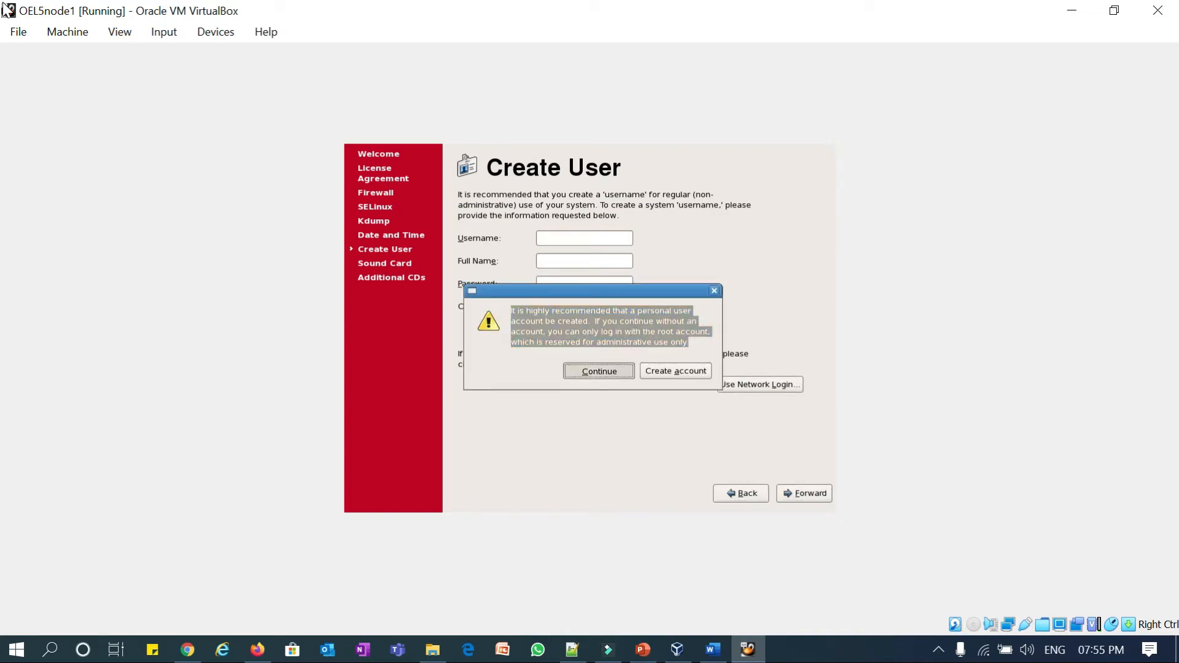
key(Return)
key(Tab)
key(Tab)
key(Tab)
key(Tab)
key(Tab)
key(Tab)
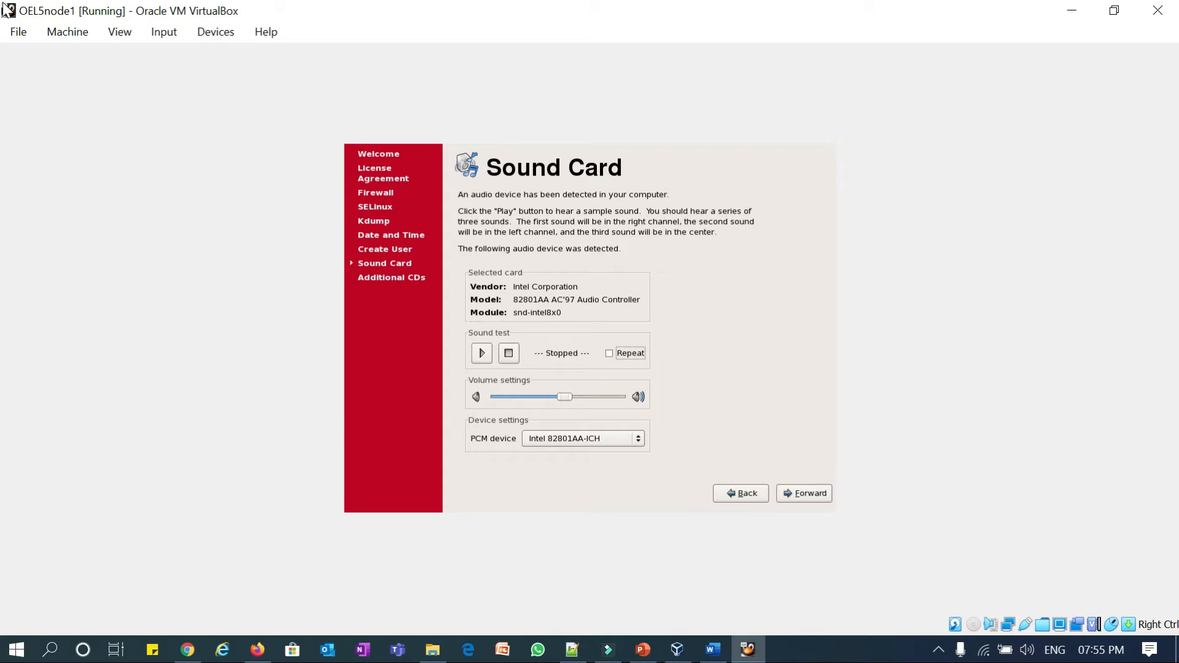
key(Return)
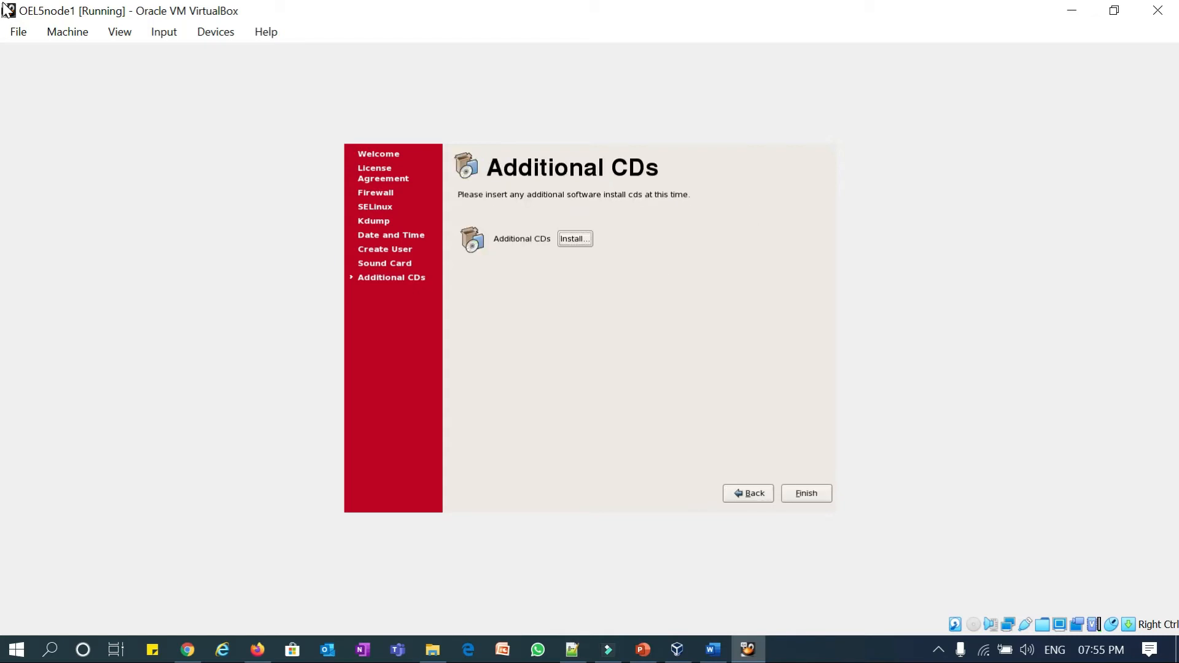
key(Tab)
key(Tab)
key(Return)
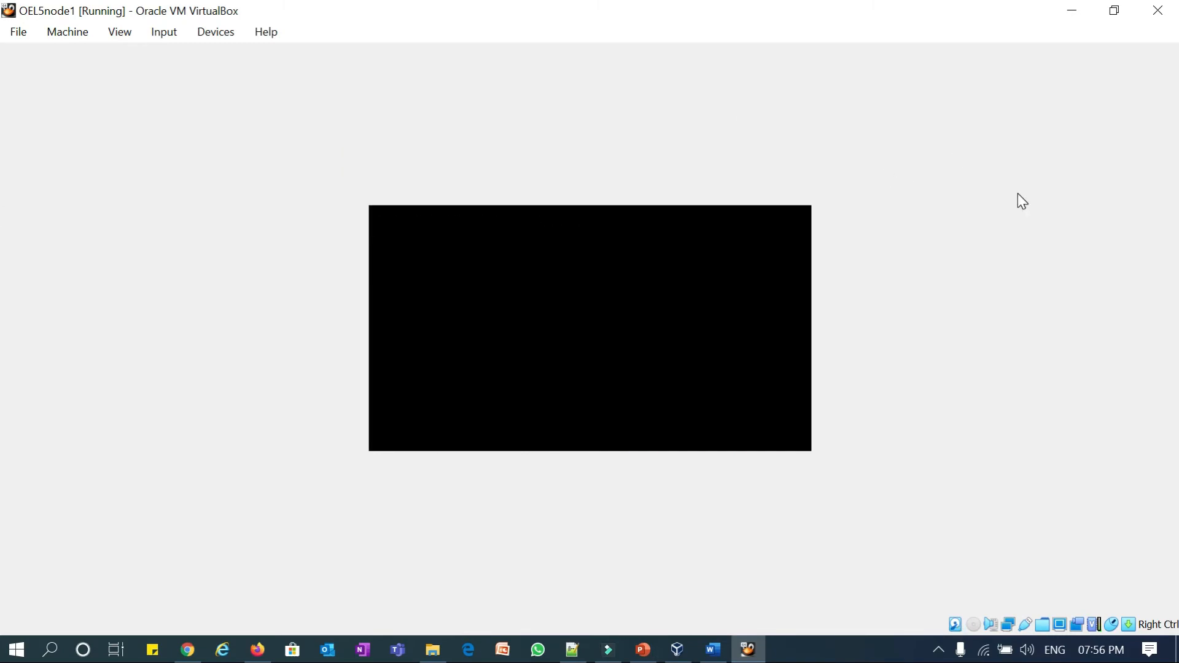
- Log in to the guest as root using the account password
text(root)
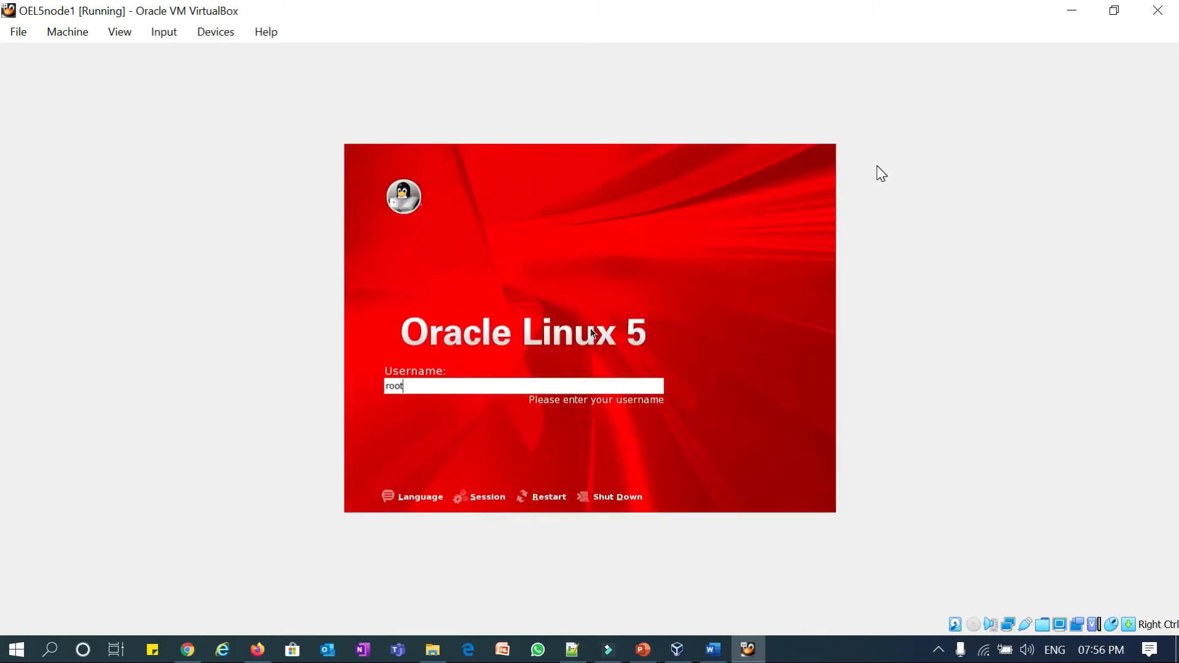
key(Return)
text(oracle)
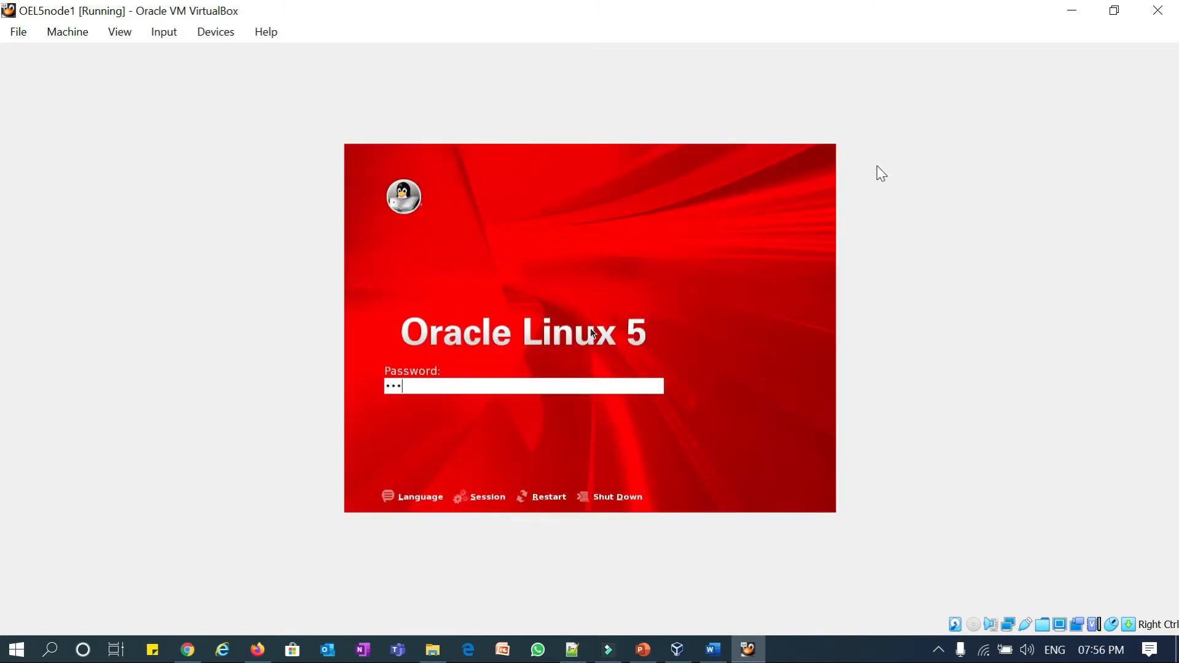
key(Return)
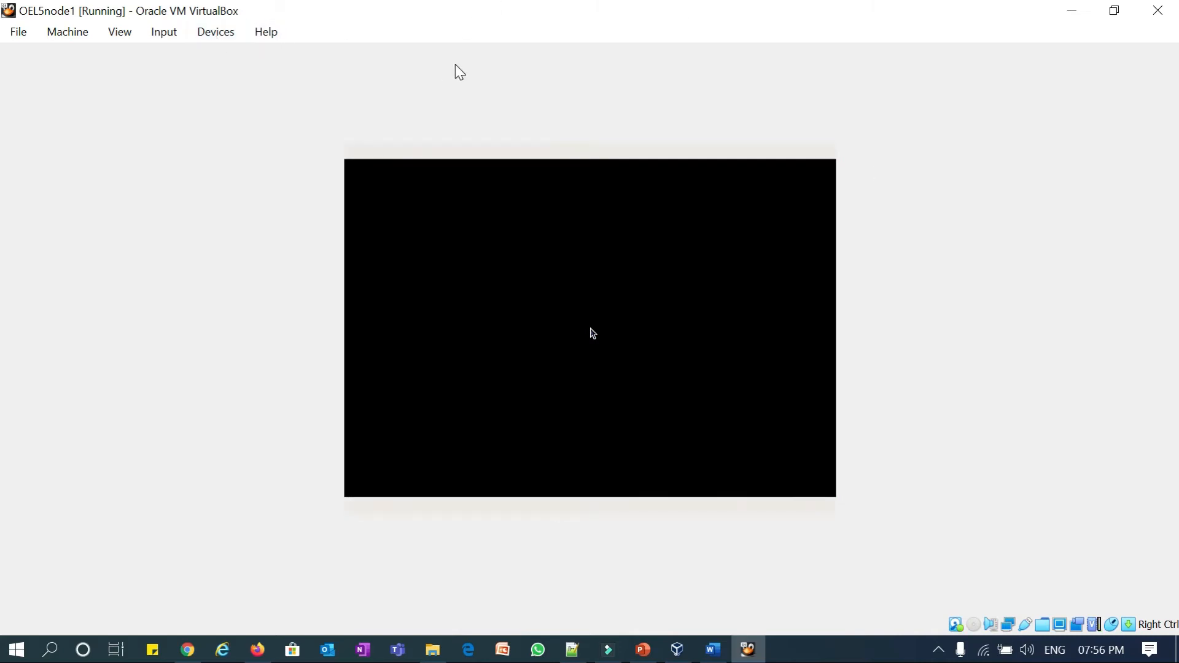
- Insert VBoxGuestAdditions_6.0.22.iso into the VM's virtual optical drive
click(212, 32)
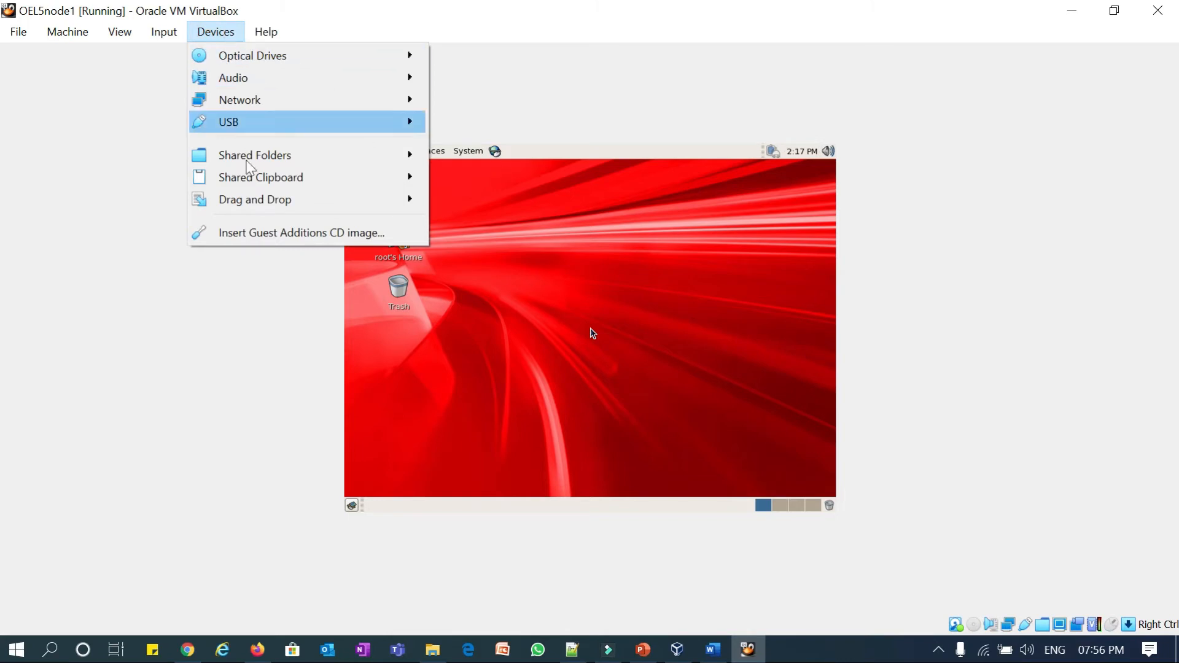
mouse_move(285, 54)
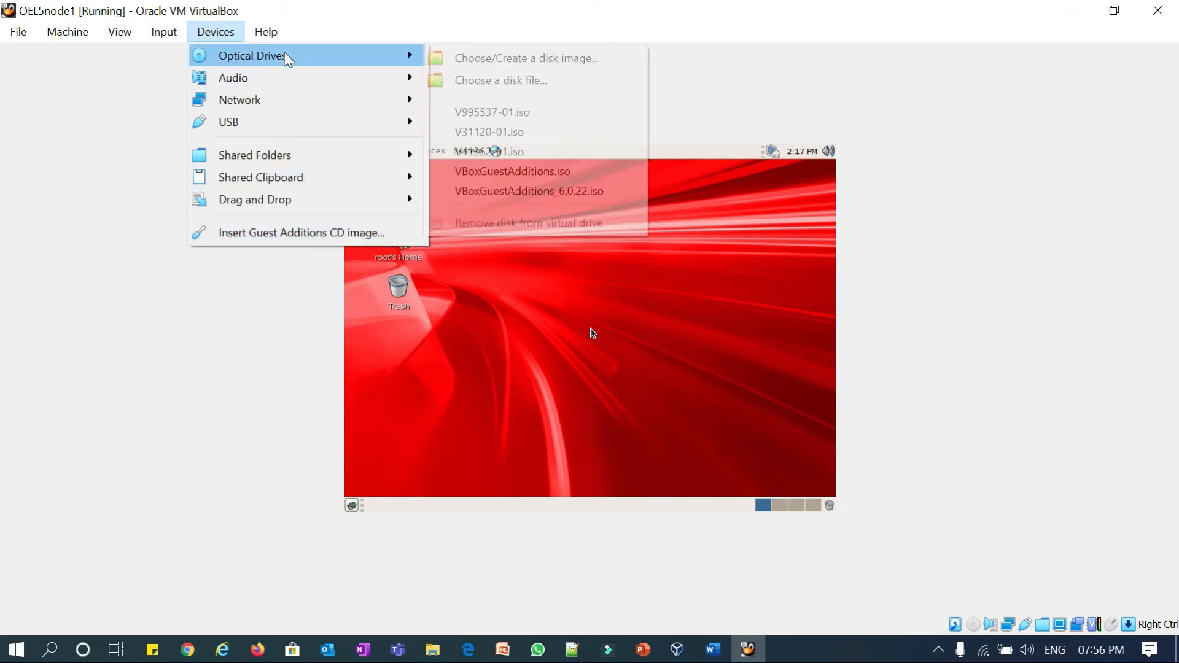
click(581, 194)
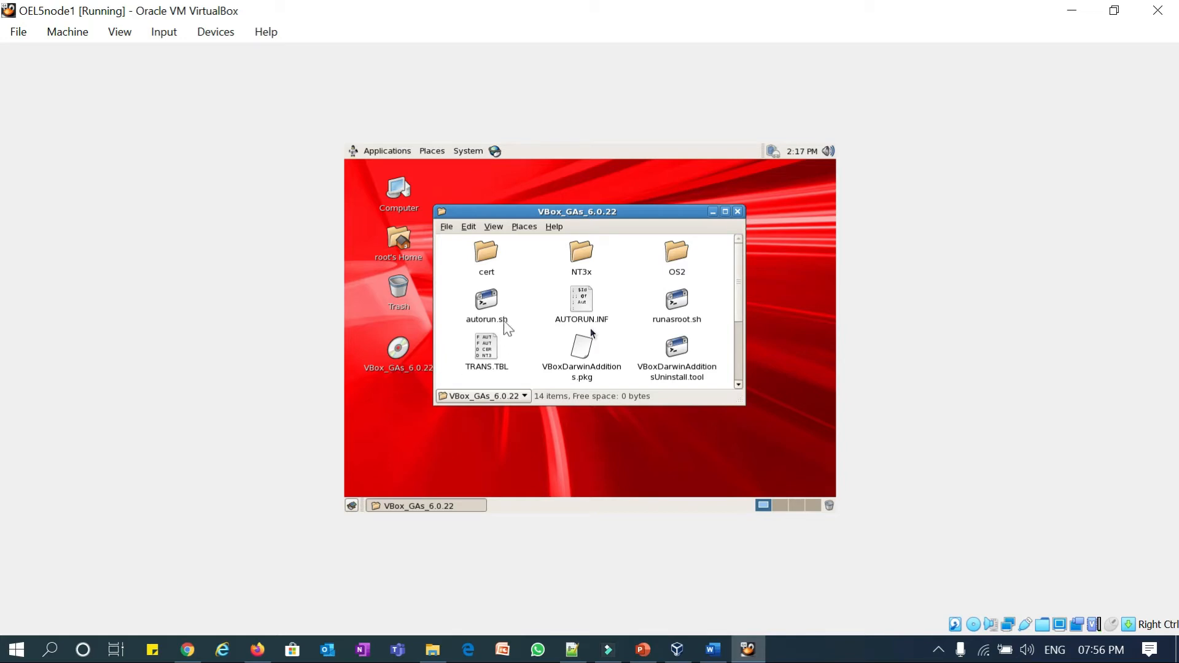
- Run the Guest Additions autorun.sh in a terminal and release the mouse from the VM
click(487, 303)
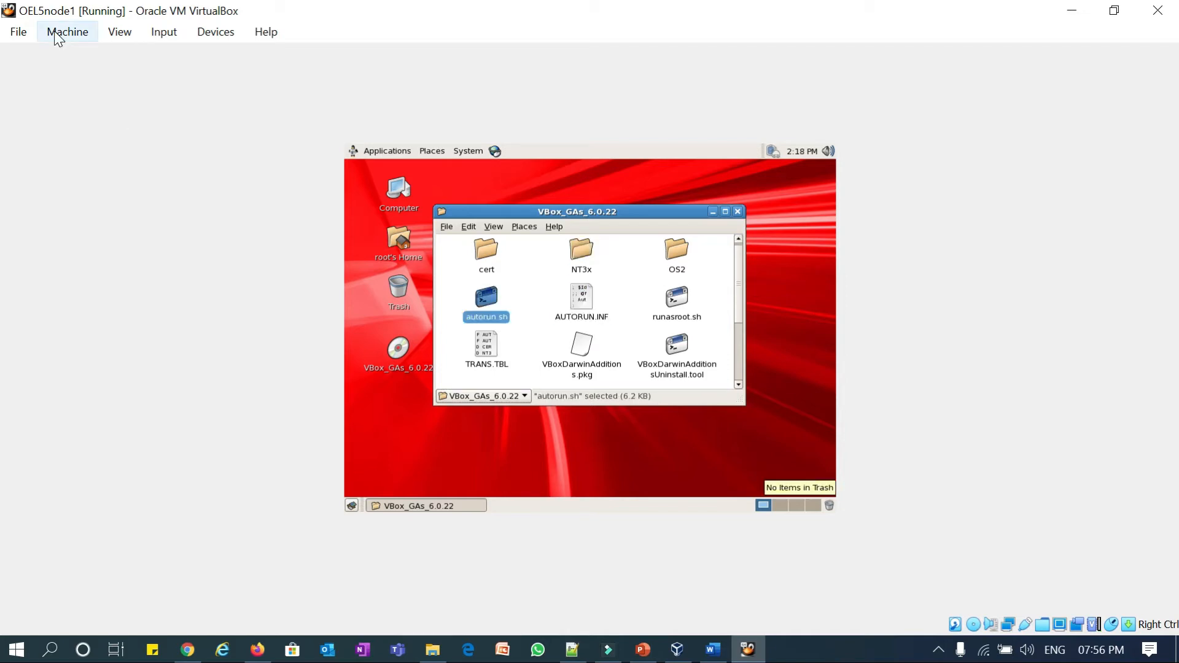
key(Tab)
key(Tab)
key(Tab)
key(Tab)
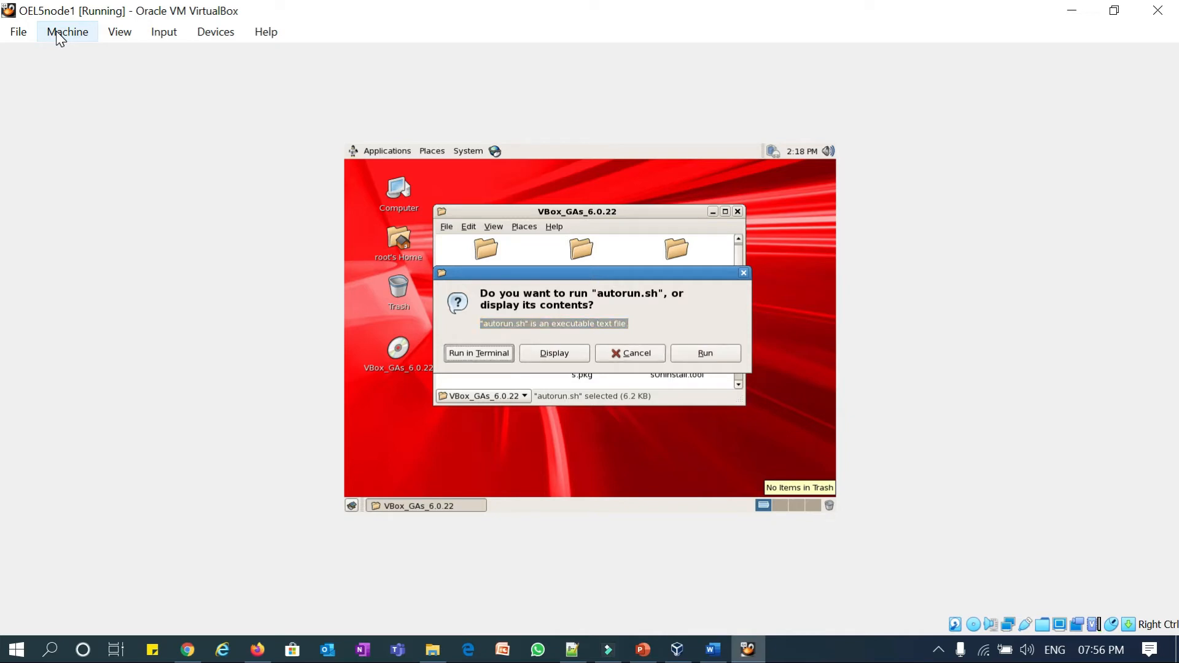
key(Return)
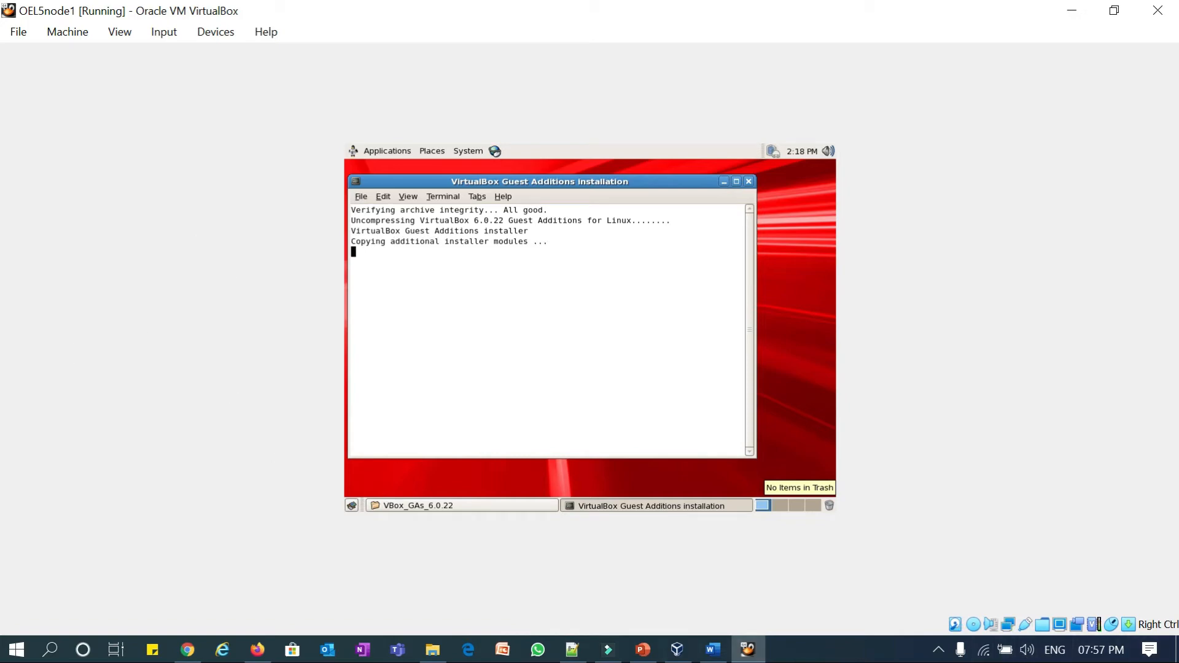
key(Control_R)
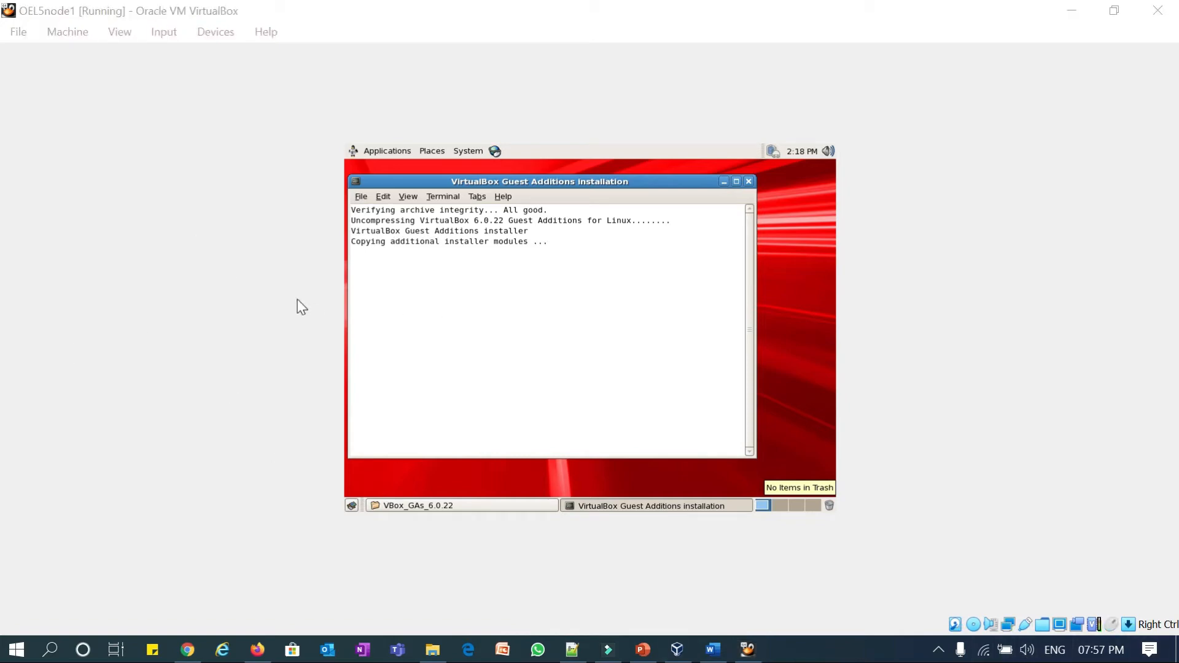
- Glance at the PowerPoint agenda slide, then bring up the Notepad++ hosts-file notes
click(643, 651)
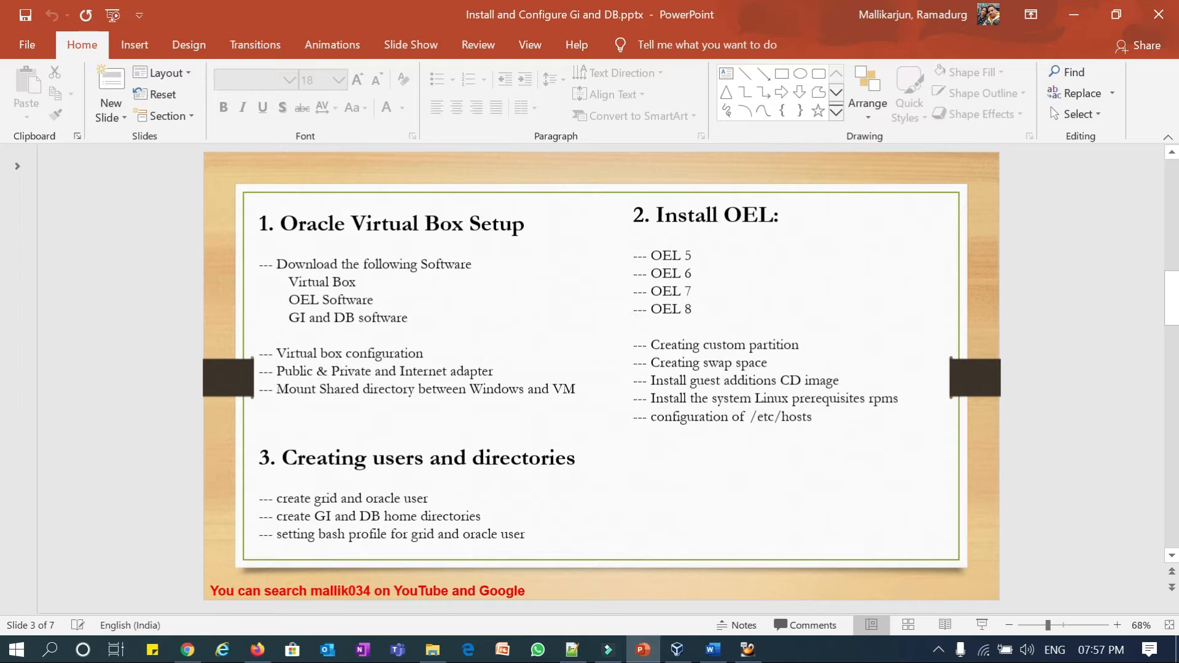
click(573, 649)
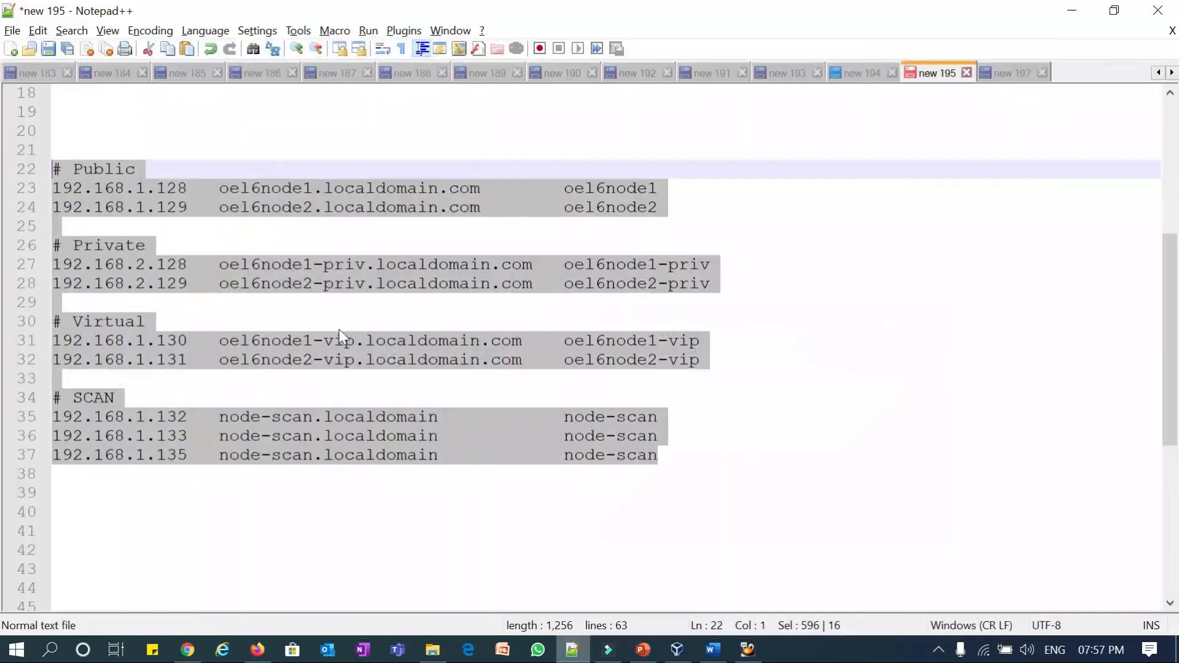
- In the new 197 tab, highlight the 18c/19c preinstall, oracle-validated, bind* and oracleasm-support commands
click(1008, 73)
click(416, 150)
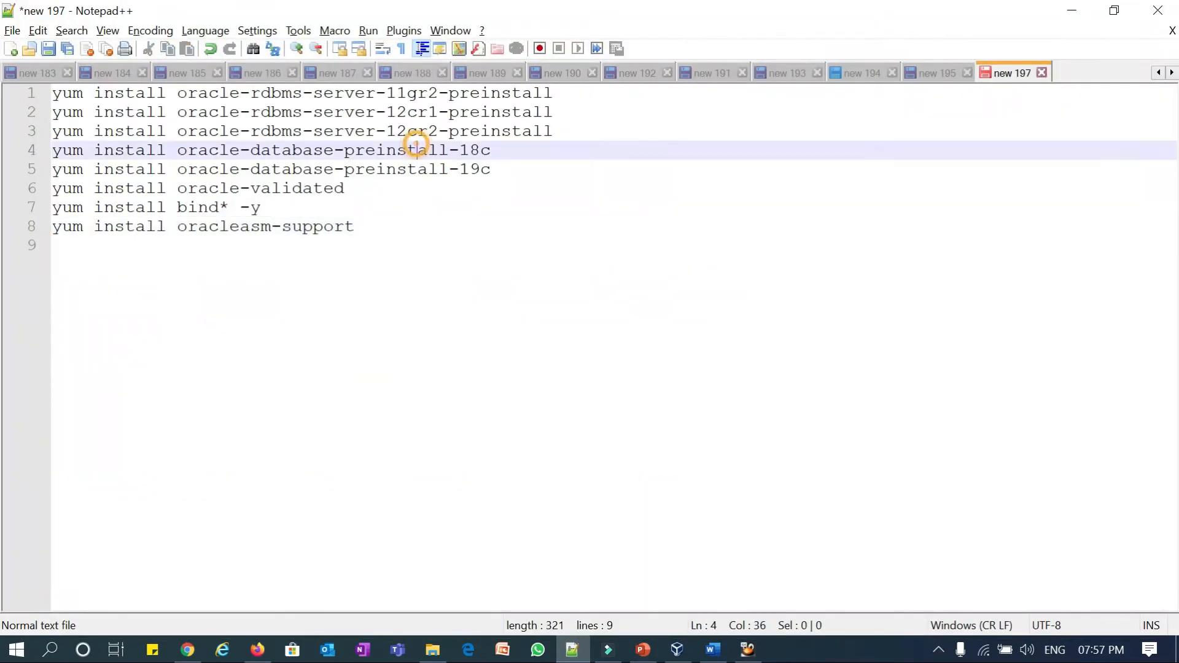
drag(387, 93, 532, 131)
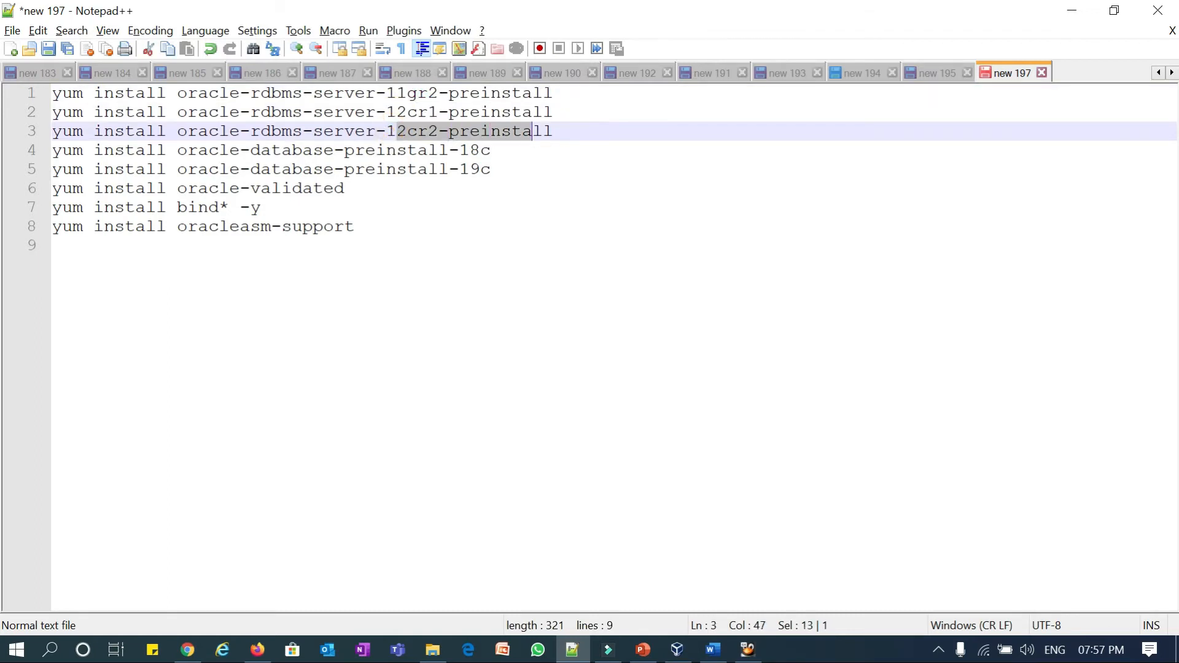
drag(261, 153, 417, 151)
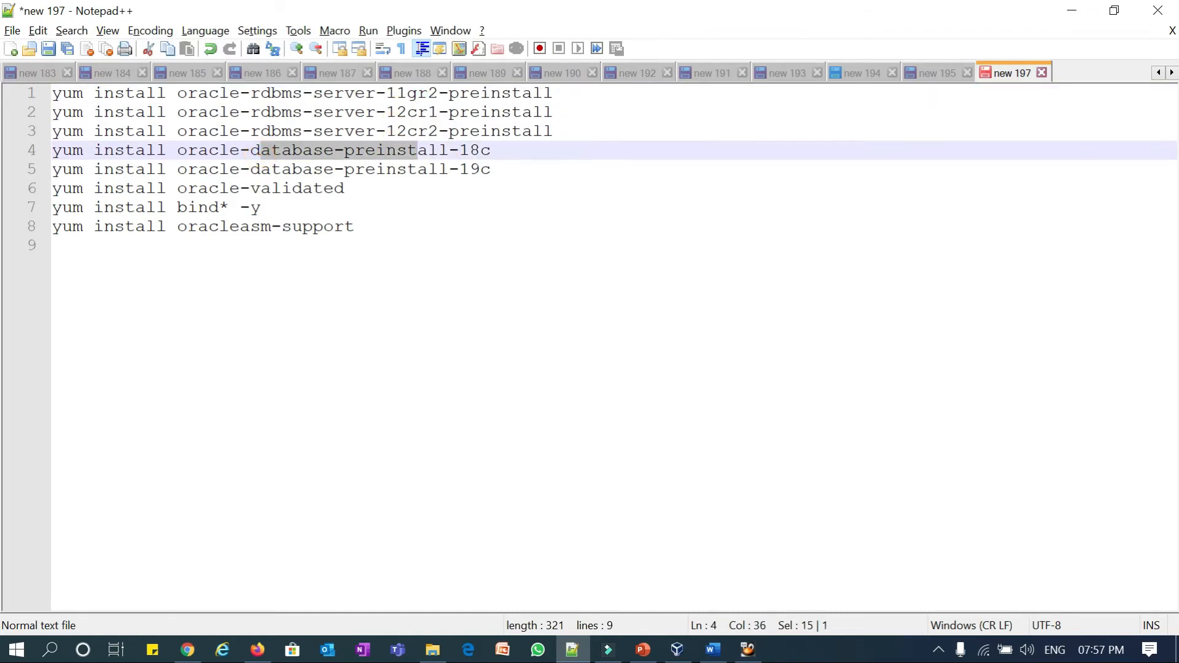
drag(208, 146, 439, 150)
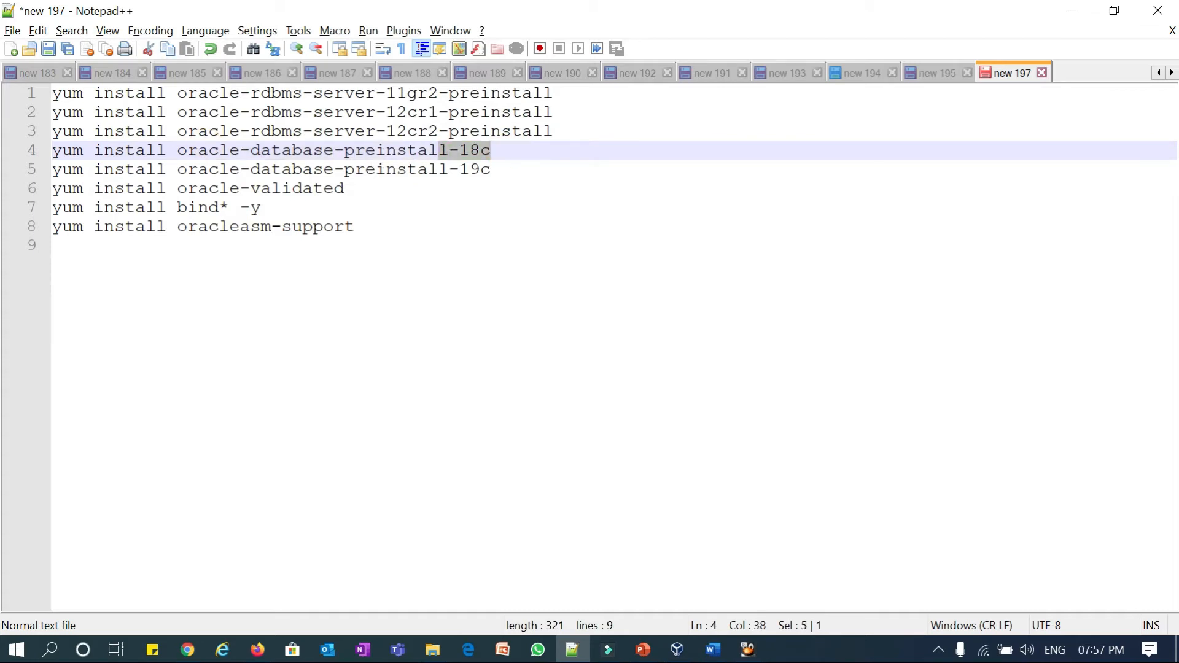
drag(187, 169, 51, 93)
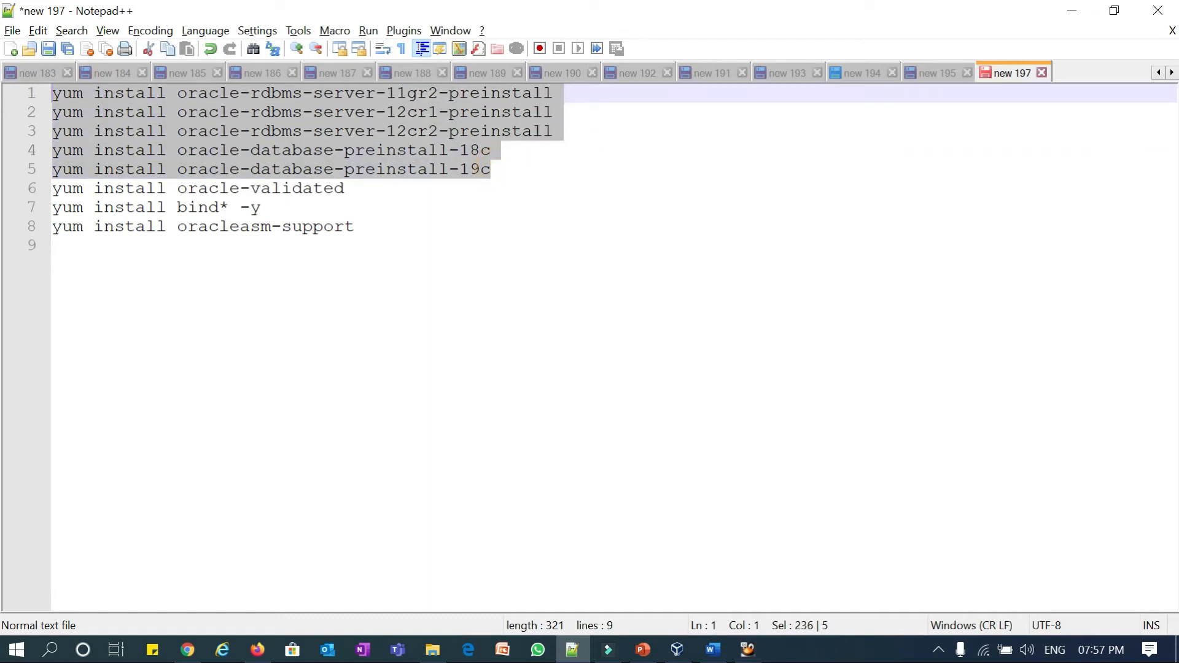
drag(188, 188, 334, 188)
drag(177, 207, 260, 207)
drag(187, 226, 334, 226)
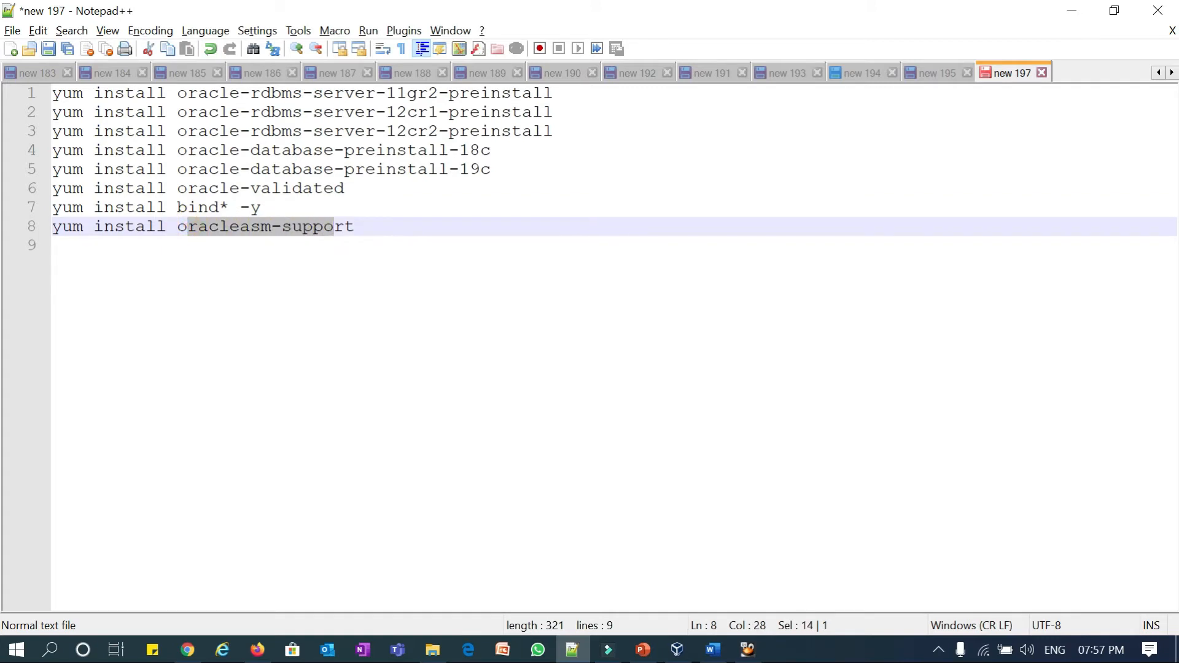
drag(344, 188, 57, 197)
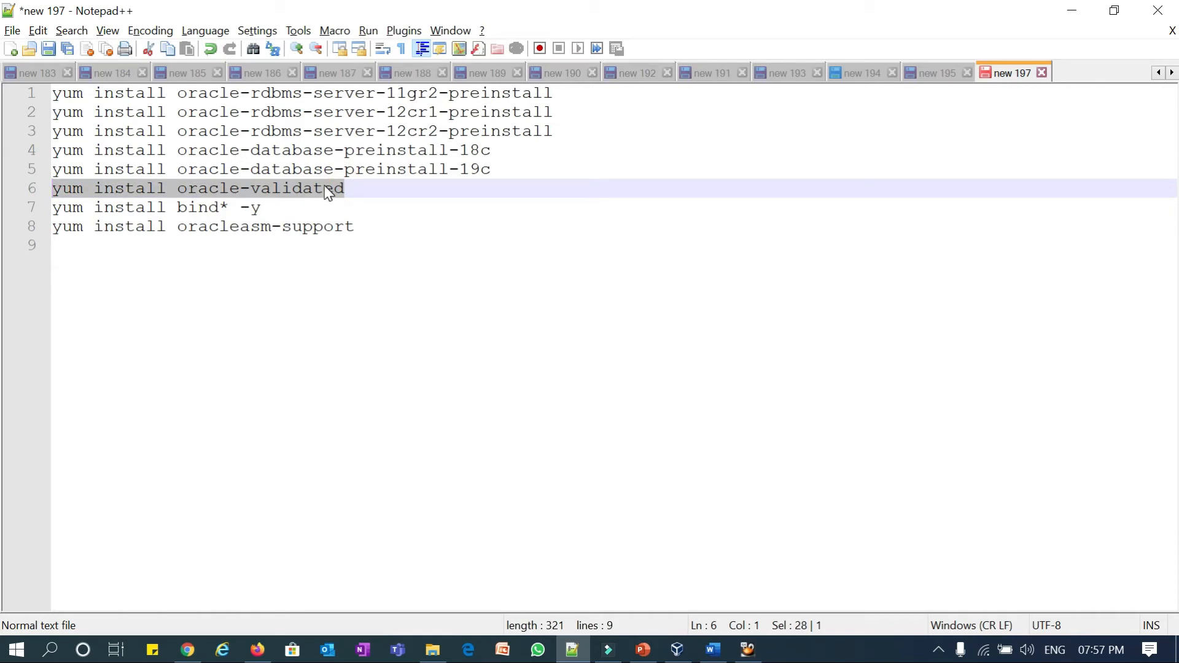
drag(493, 169, 54, 93)
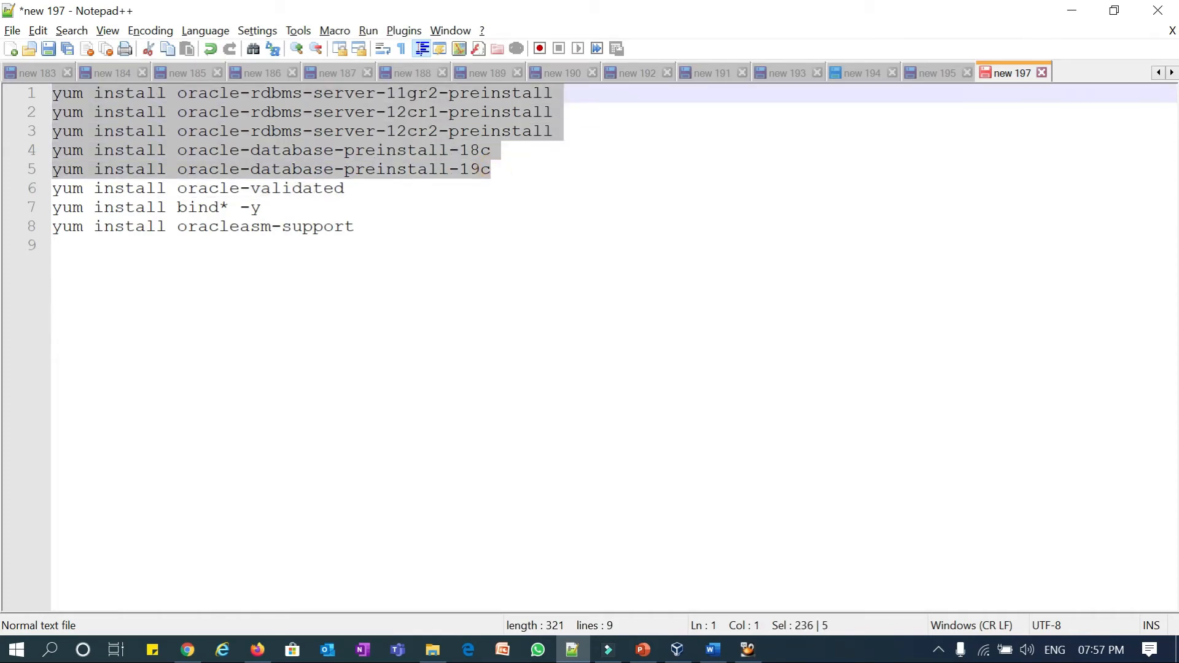
- Re-highlight the 12c, 18c and 19c preinstall lines, oracleasm-support, all eight commands and oracle-validated
click(463, 172)
drag(491, 169, 45, 181)
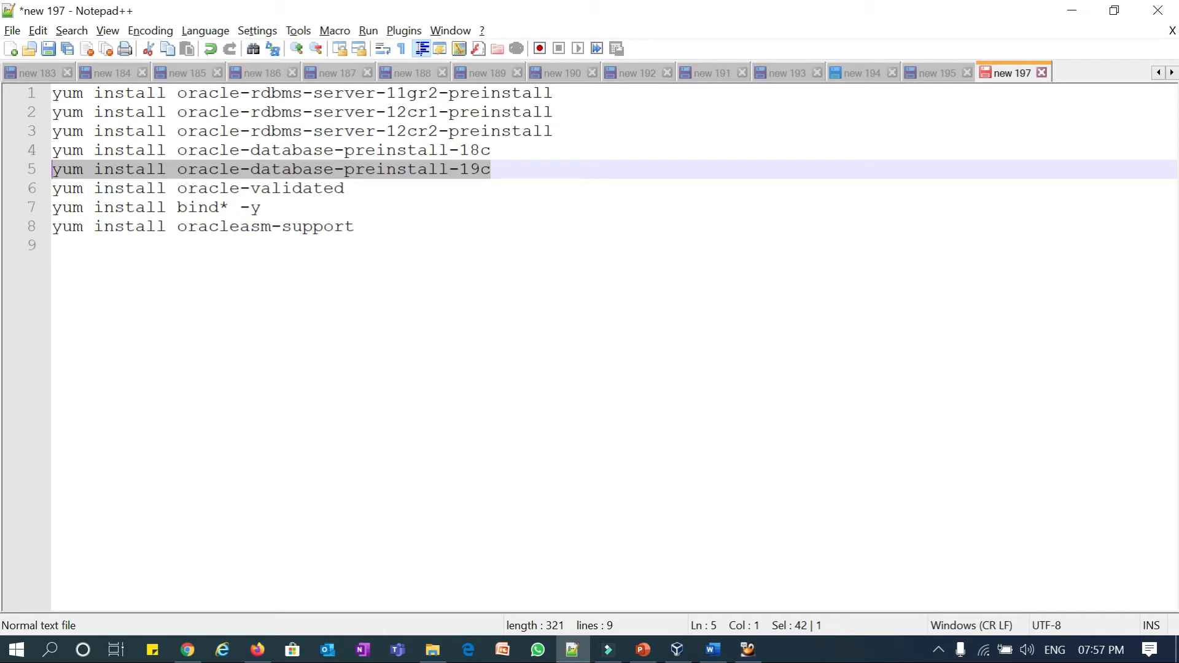
drag(491, 150, 37, 117)
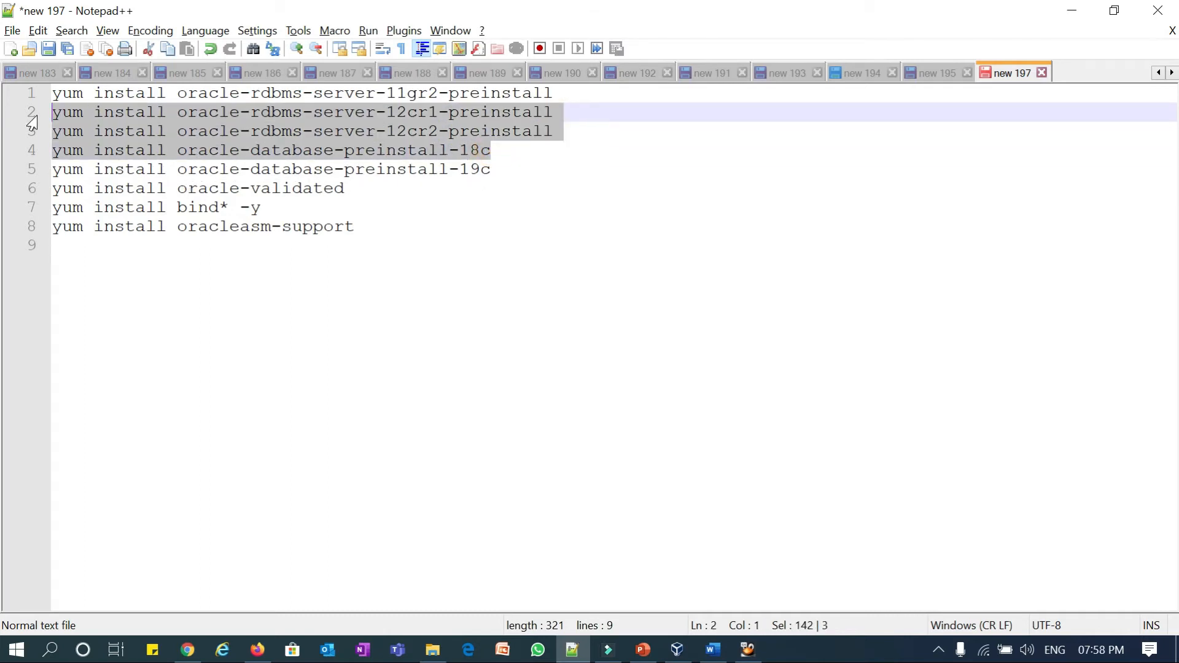
drag(354, 226, 52, 227)
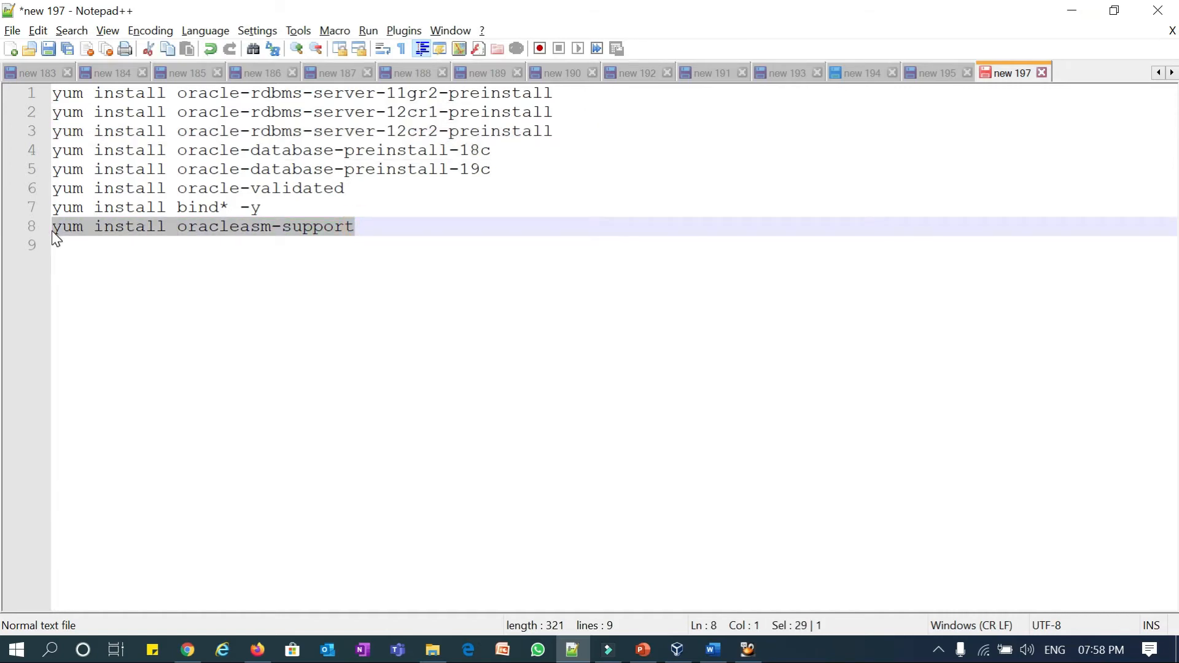
click(302, 226)
drag(358, 226, 52, 227)
click(390, 244)
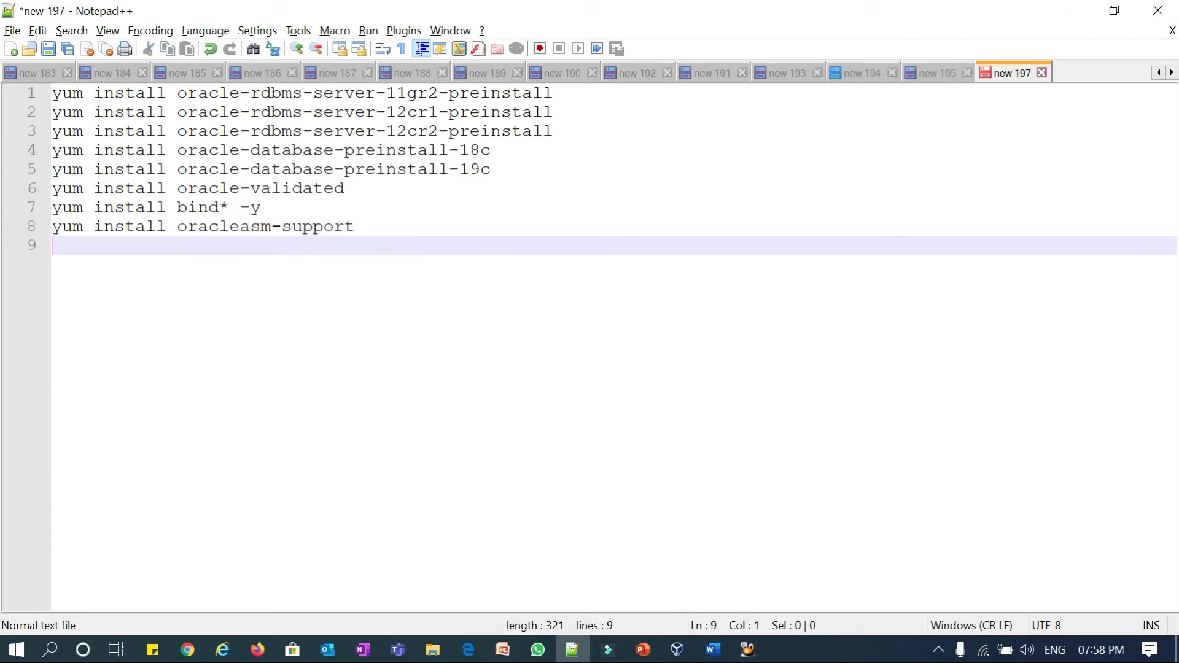
drag(53, 93, 355, 226)
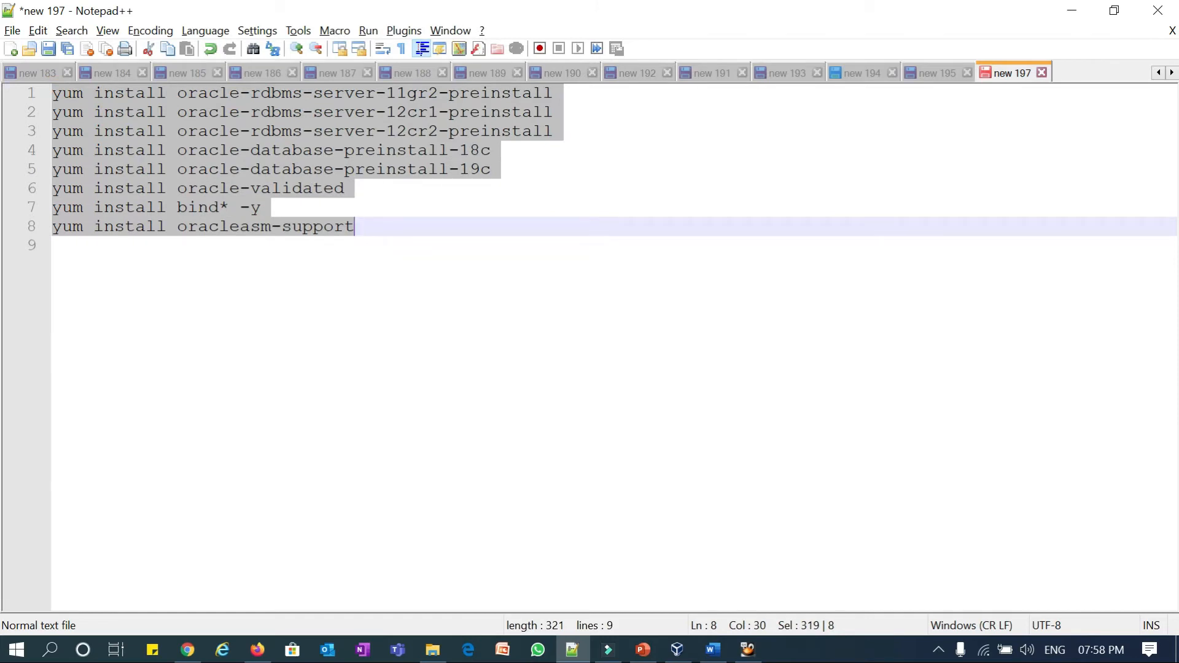
double_click(310, 189)
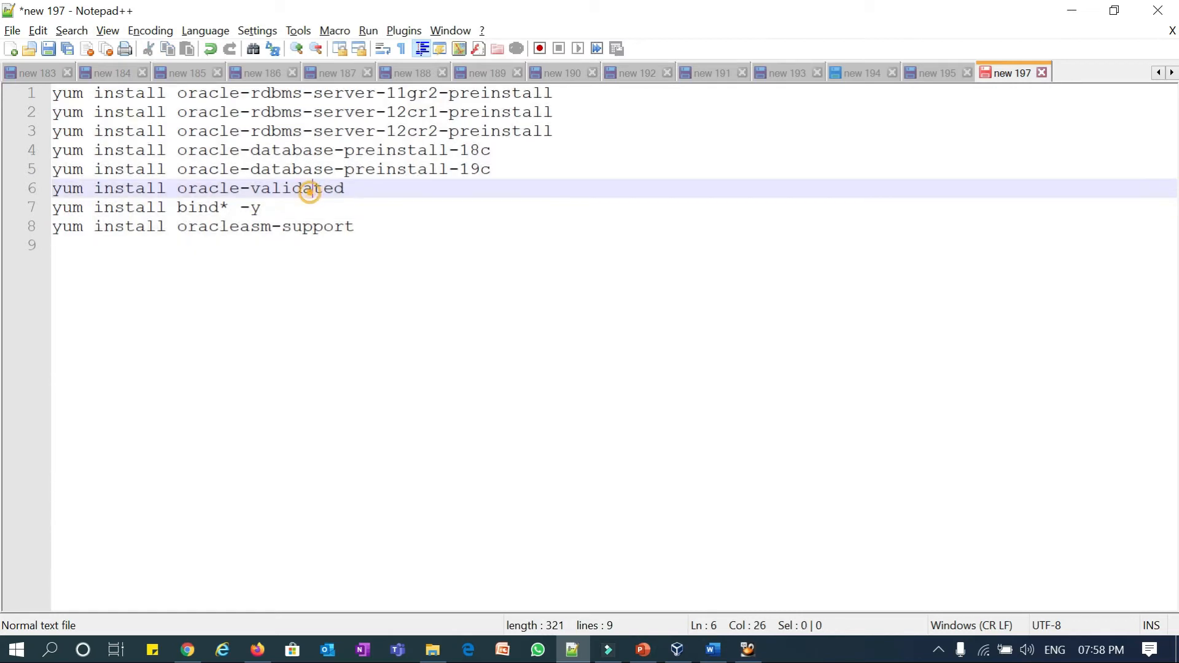
key(shift+Home)
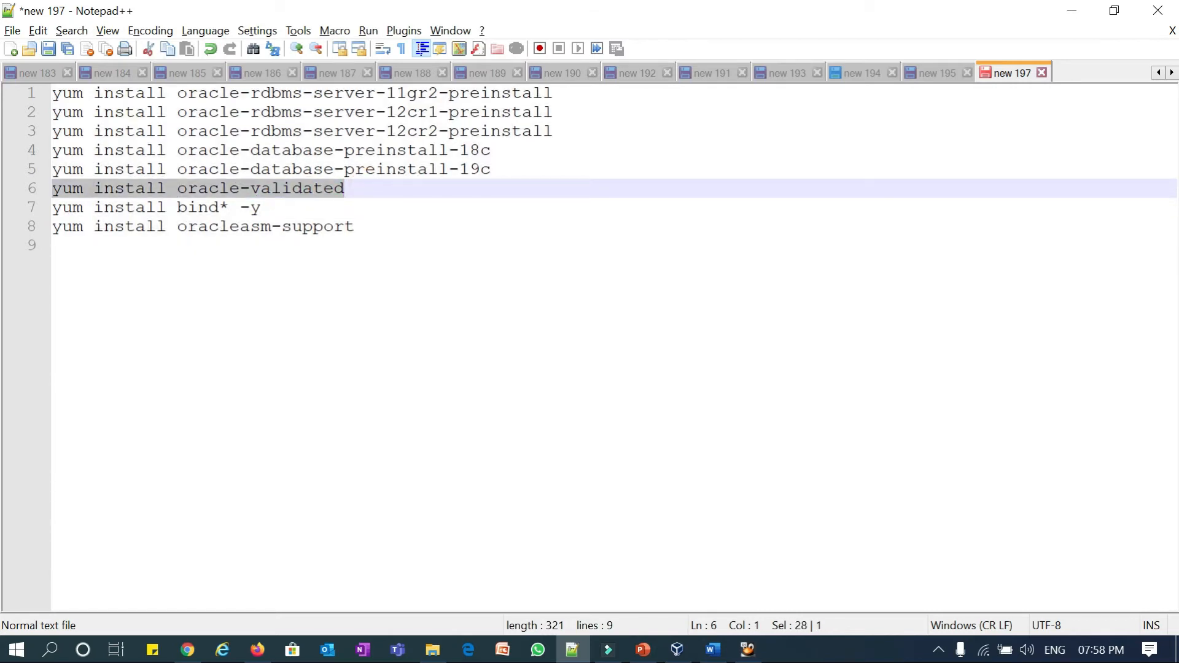
click(354, 227)
- Go over the rdbms-server preinstall, bind*, oracleasm-support and oracle-validated lines again, then minimize Notepad++
drag(354, 226, 178, 227)
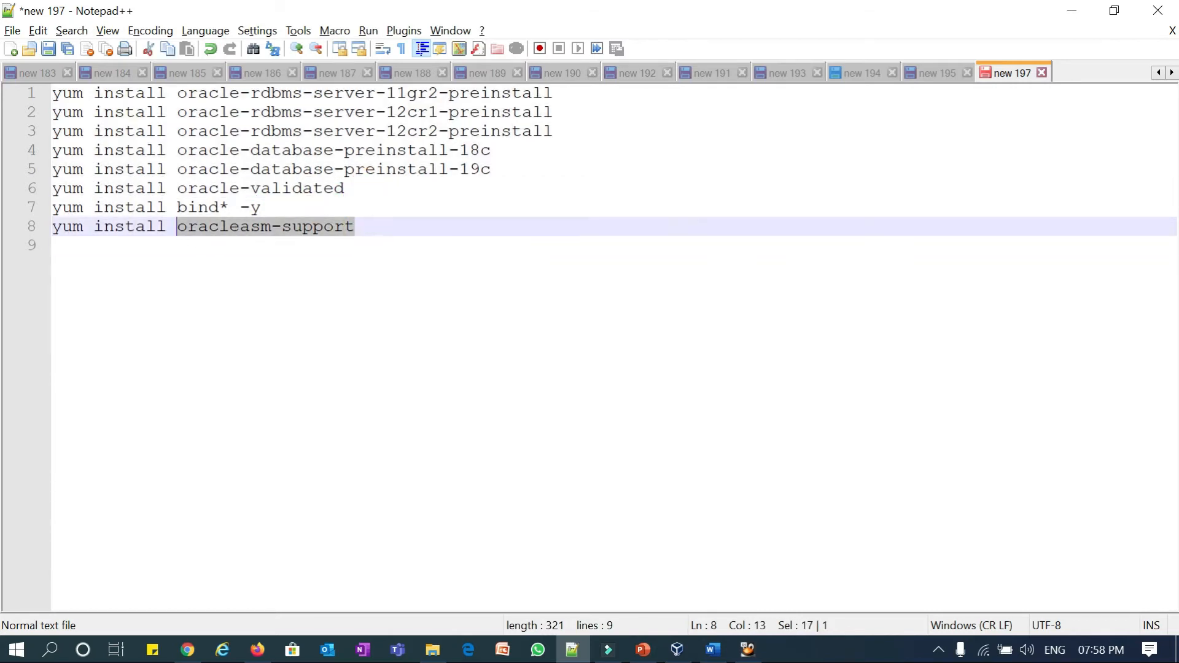
drag(262, 208, 50, 209)
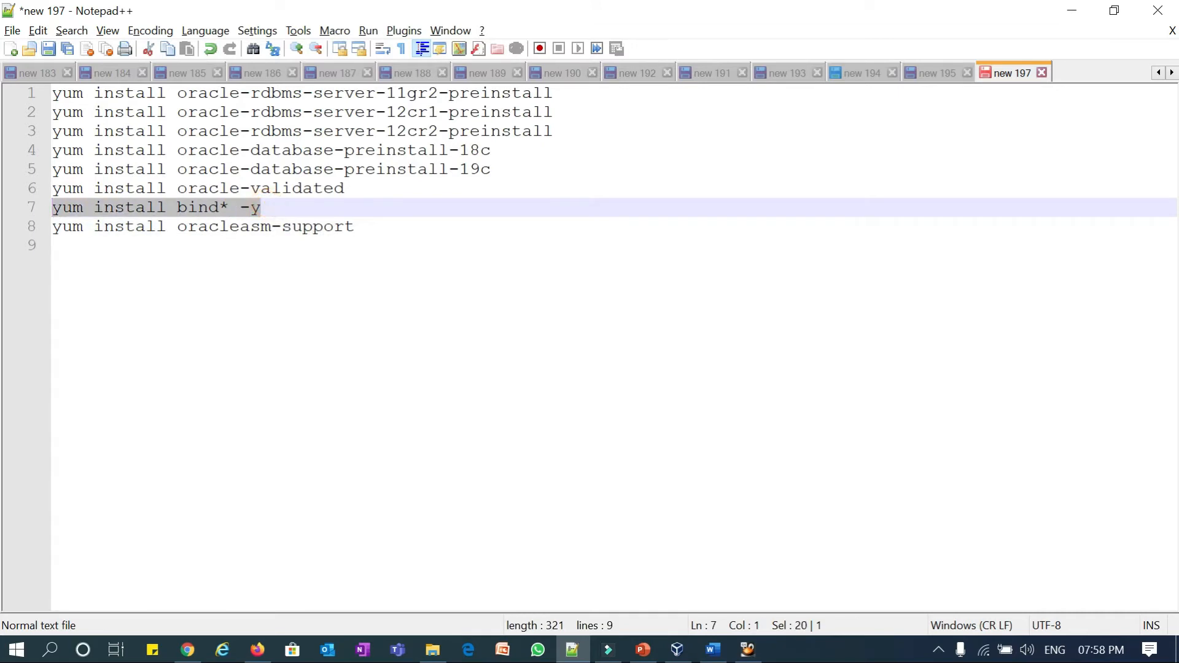
drag(553, 131, 51, 94)
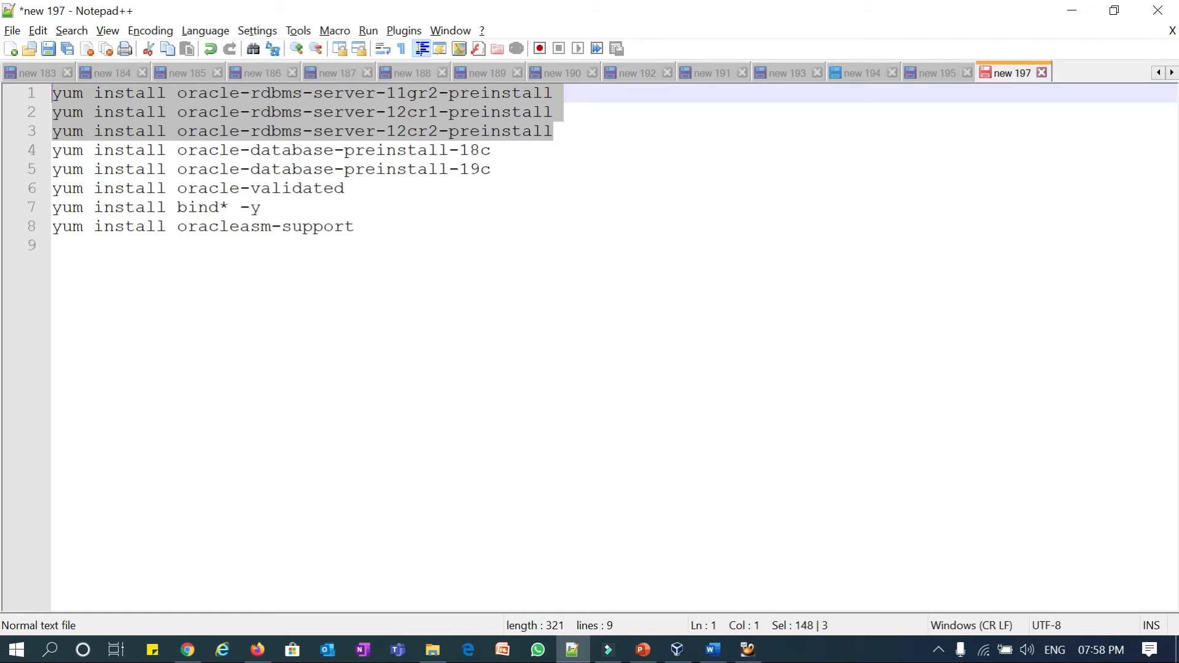
drag(492, 150, 52, 94)
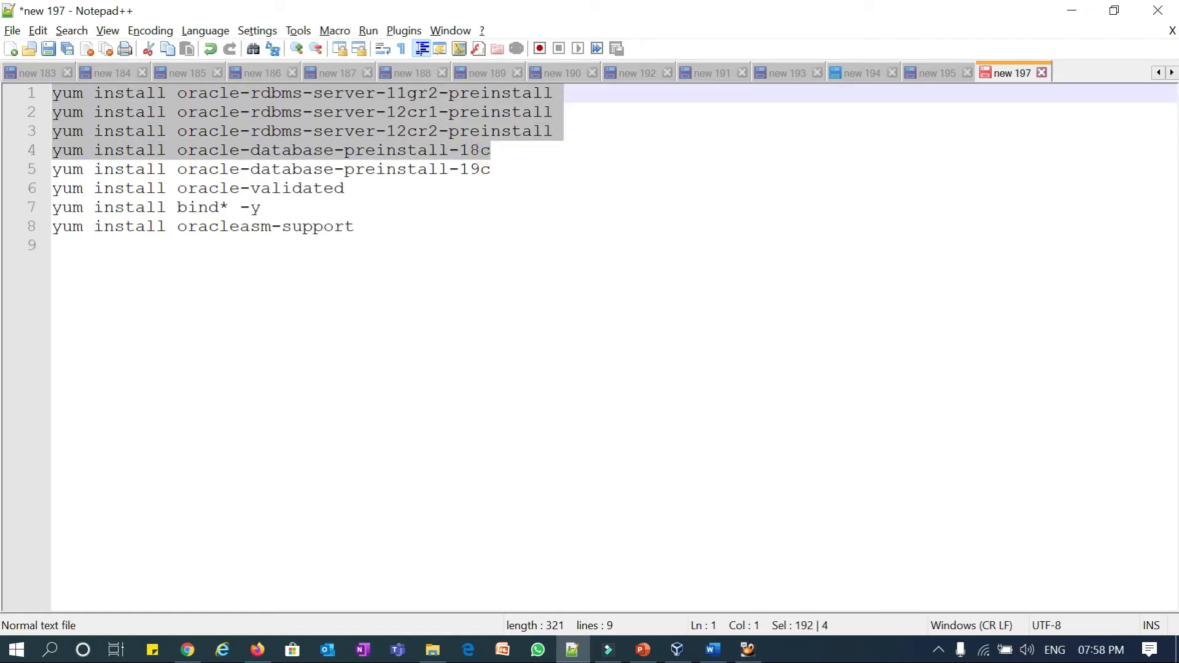
drag(354, 226, 52, 226)
drag(261, 208, 52, 207)
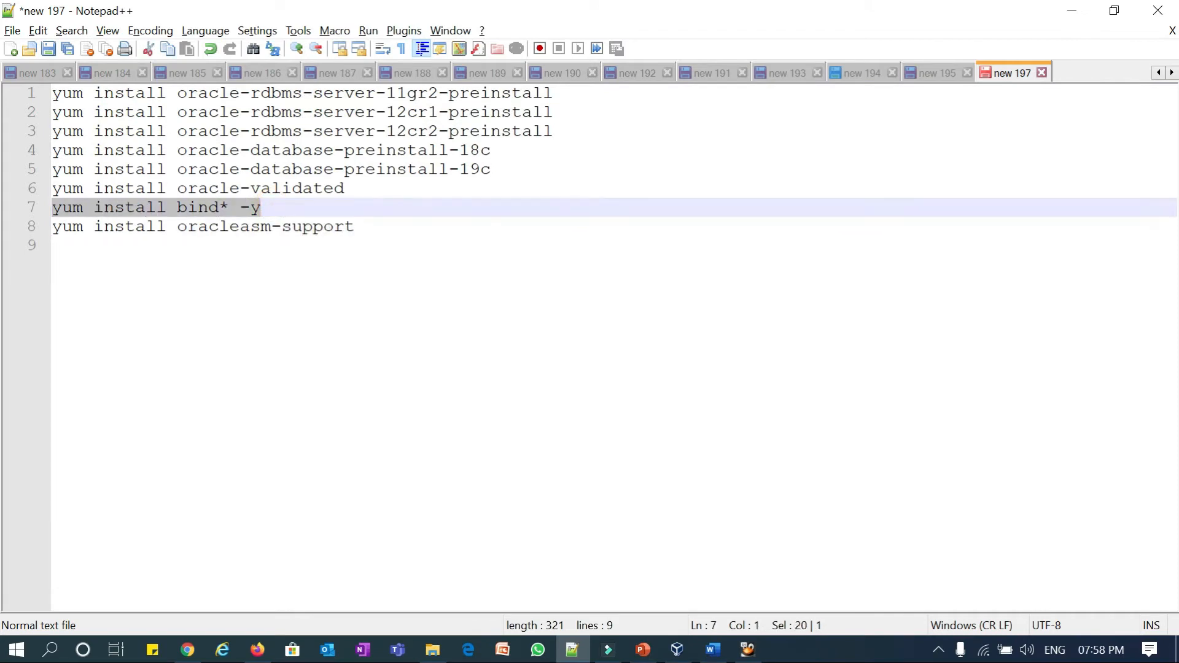
drag(344, 189, 179, 192)
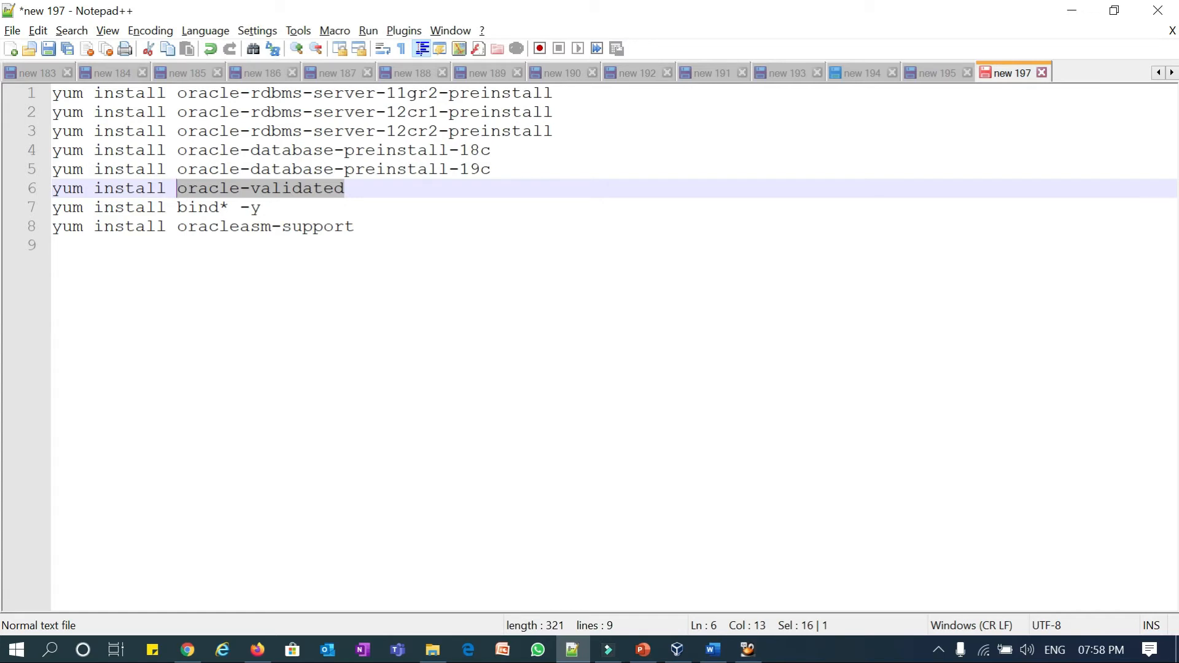
click(144, 263)
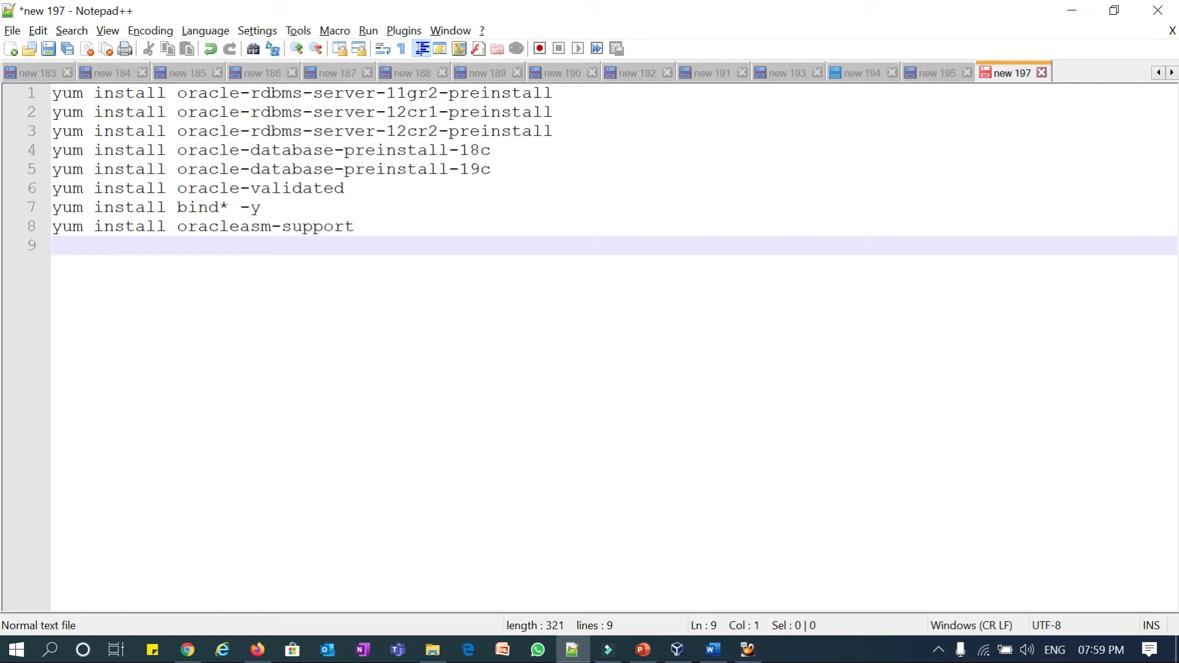
click(282, 244)
click(1071, 12)
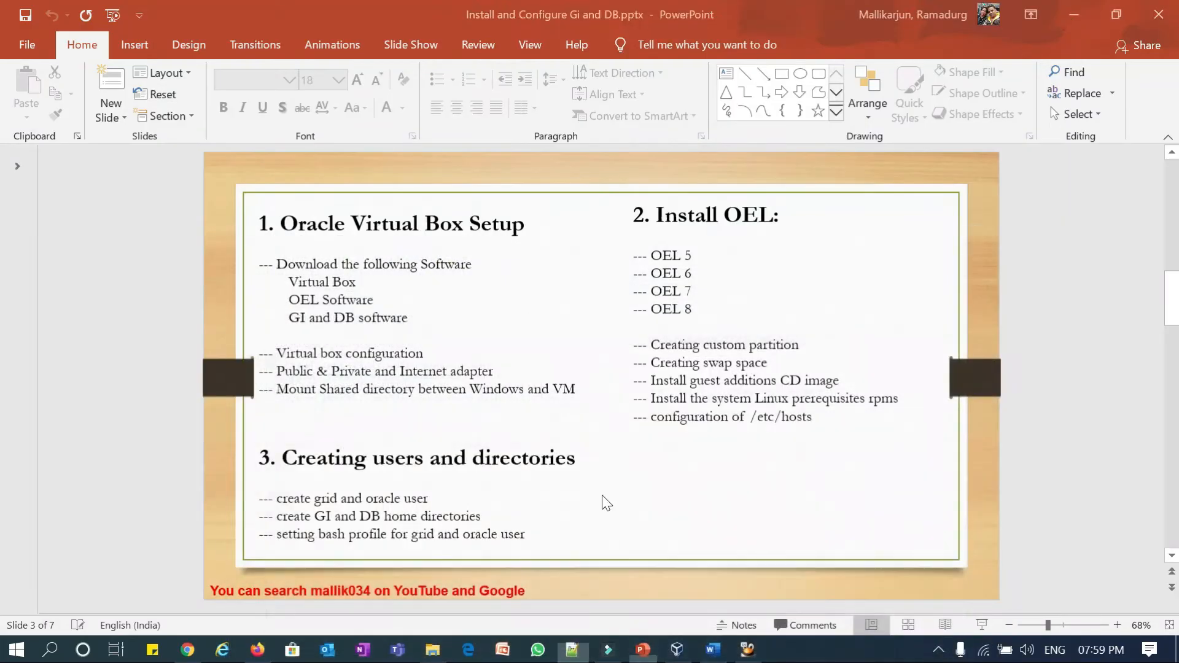
- Check the OEL5node1 VM, then bring up the Oracle Linux Support Kernel docs page in Chrome
click(748, 650)
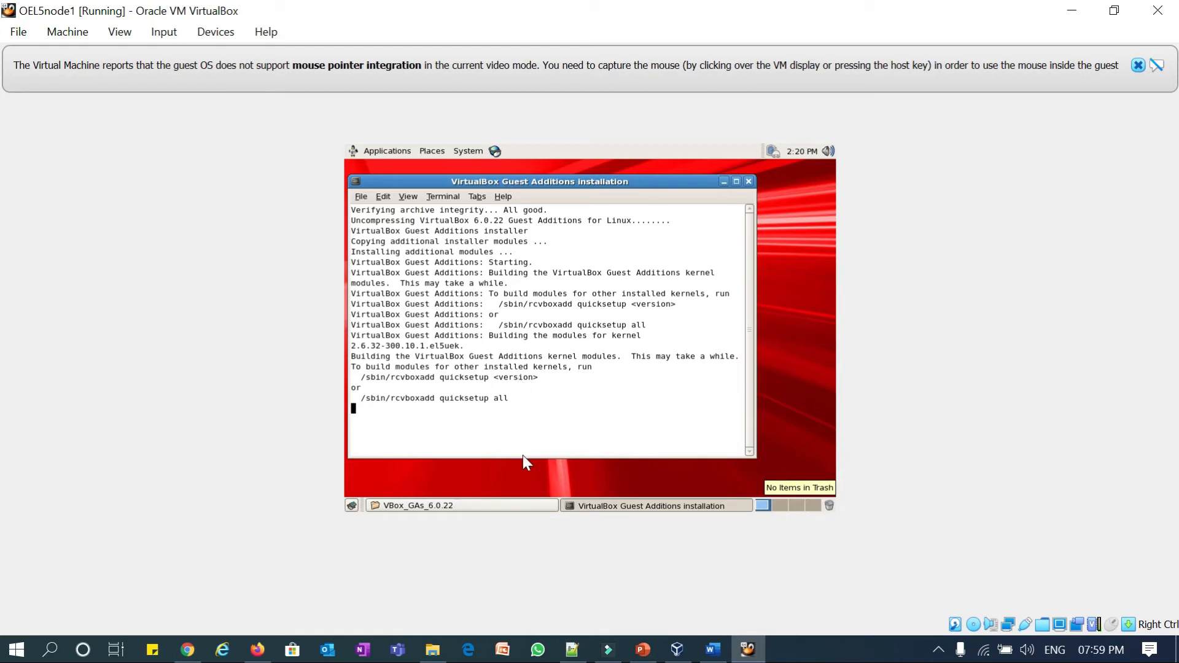
click(187, 650)
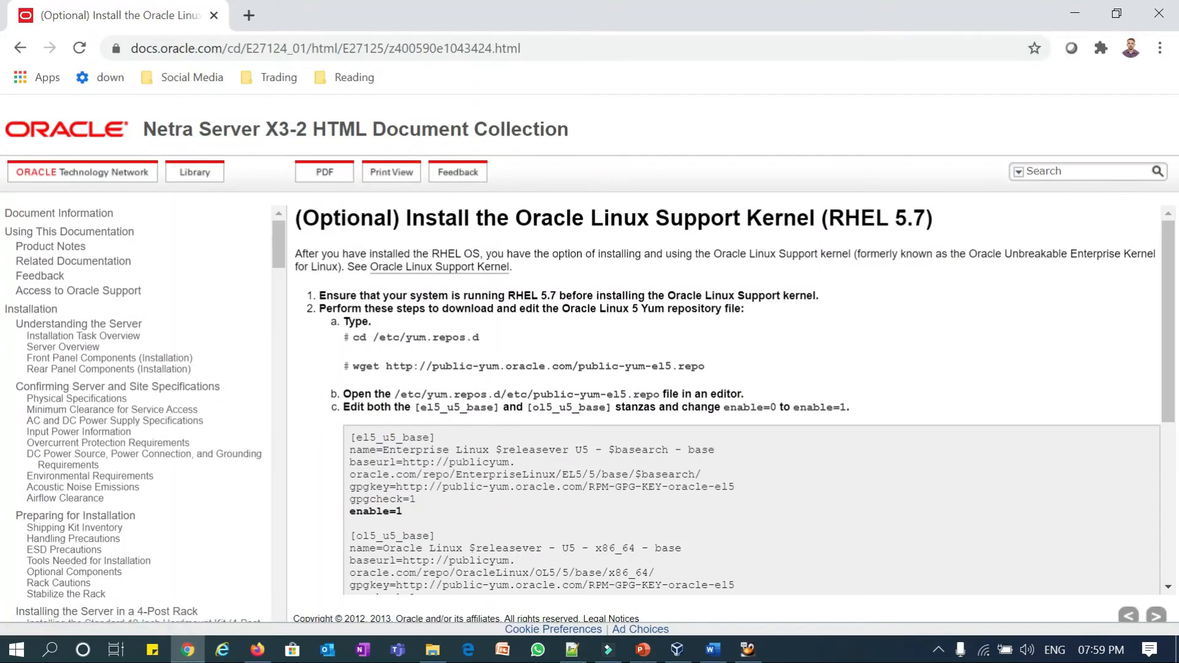
- Highlight the cd /etc/yum.repos.d and wget public-yum-el5.repo commands, then return to the VM
drag(480, 339, 354, 338)
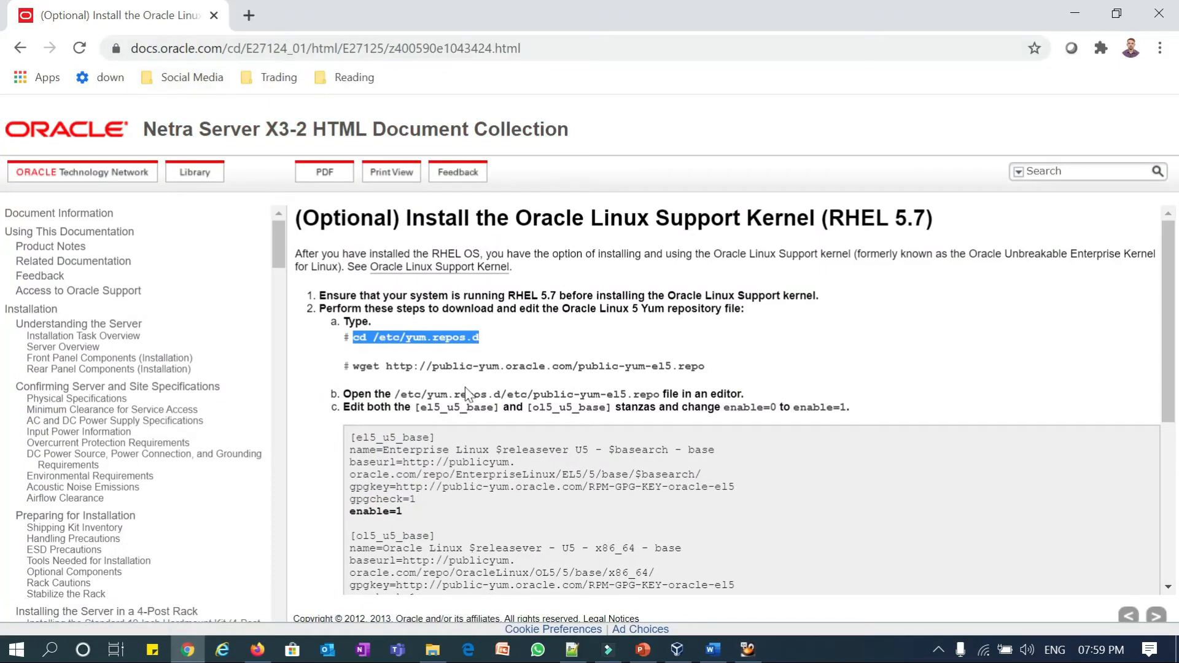
click(396, 355)
drag(351, 366, 705, 367)
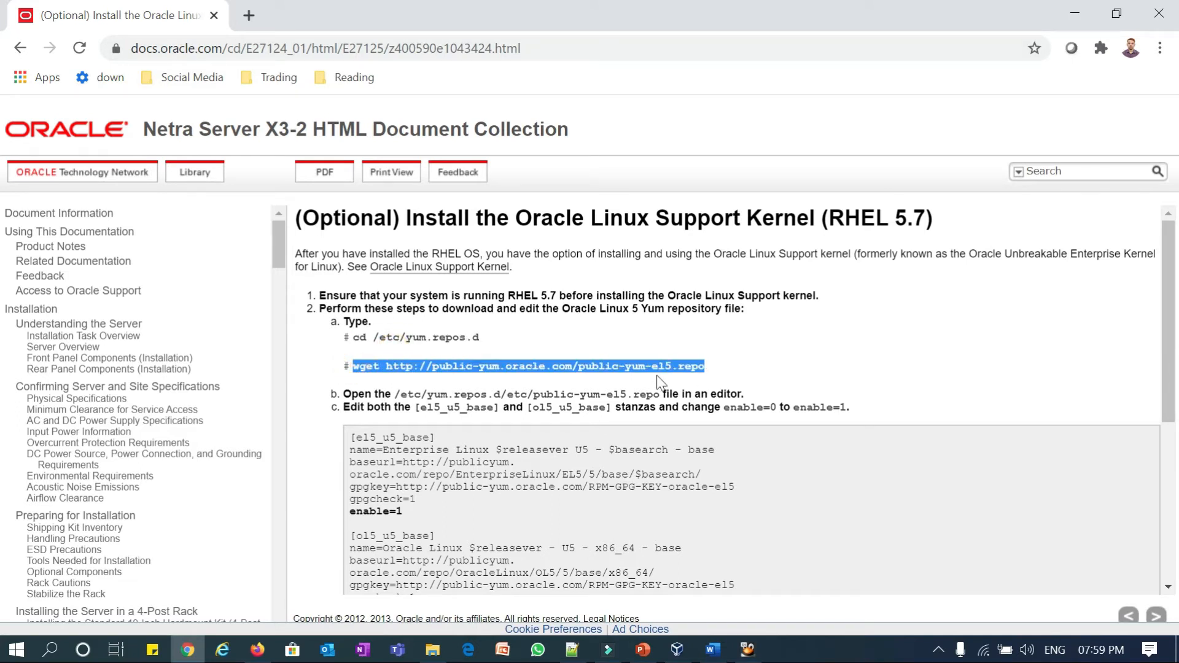
click(708, 366)
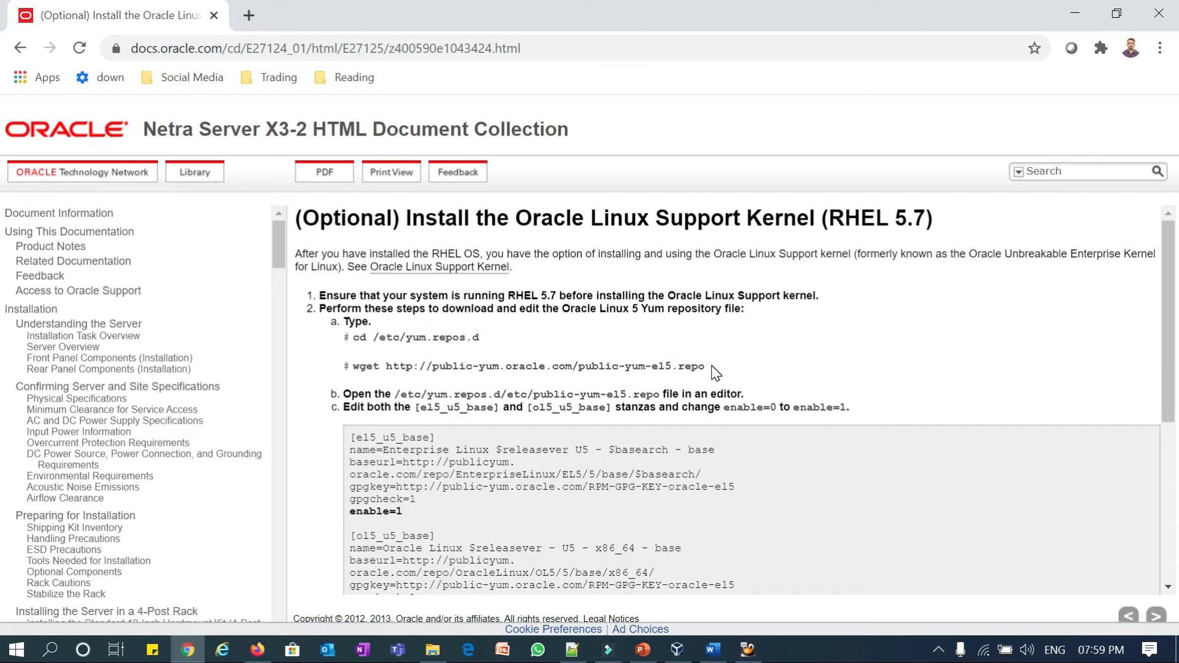
drag(706, 367, 579, 366)
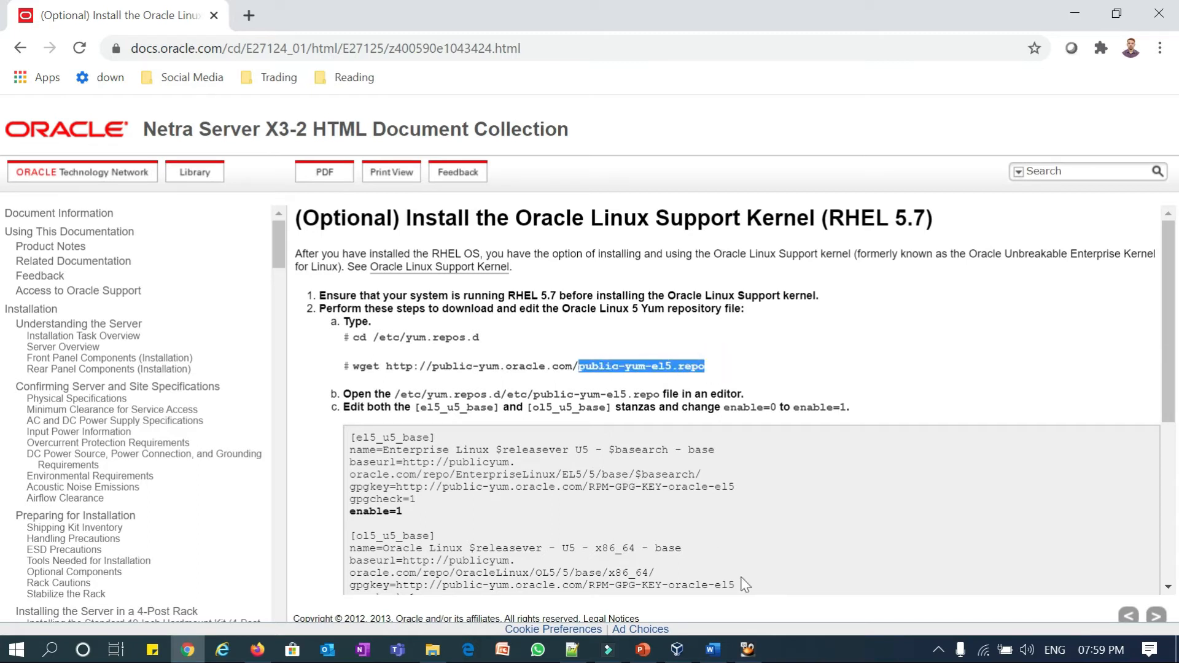
click(791, 655)
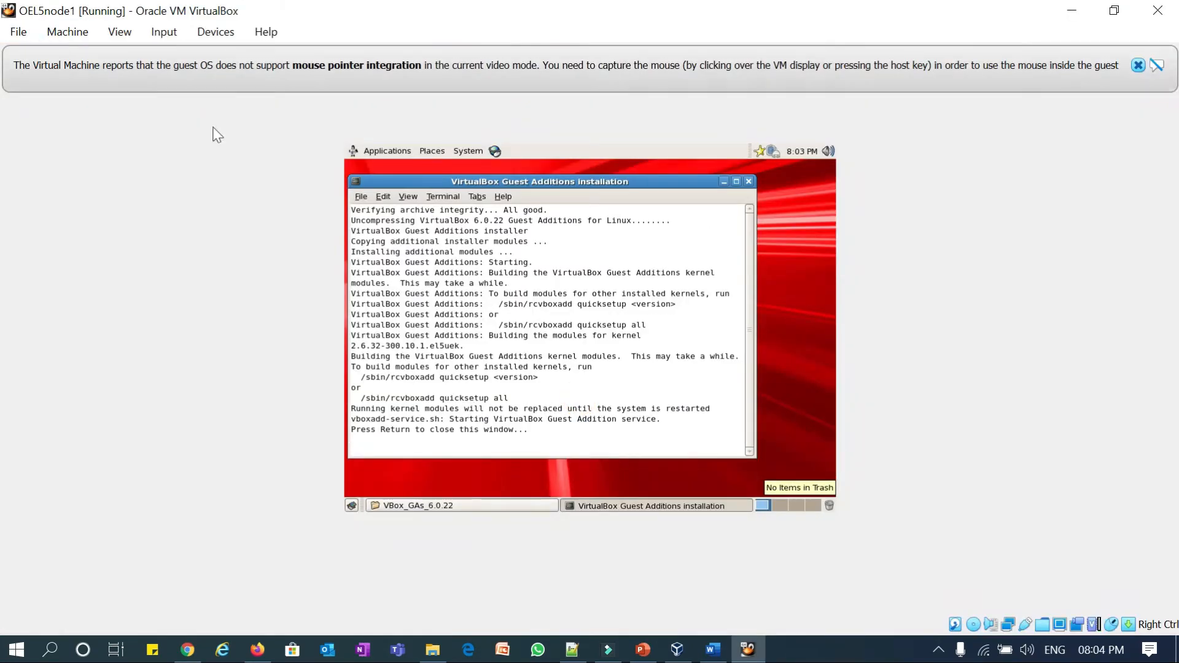
- Close the finished Guest Additions installer, power off OEL5node1, and select it in the Manager
click(181, 97)
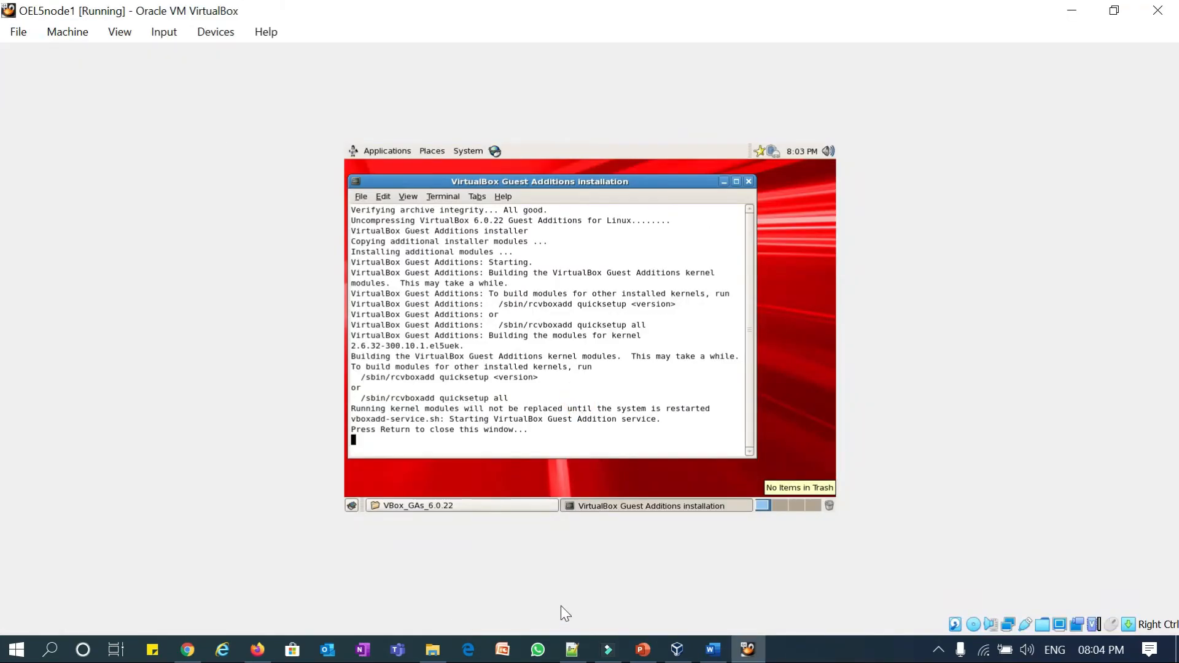
key(Return)
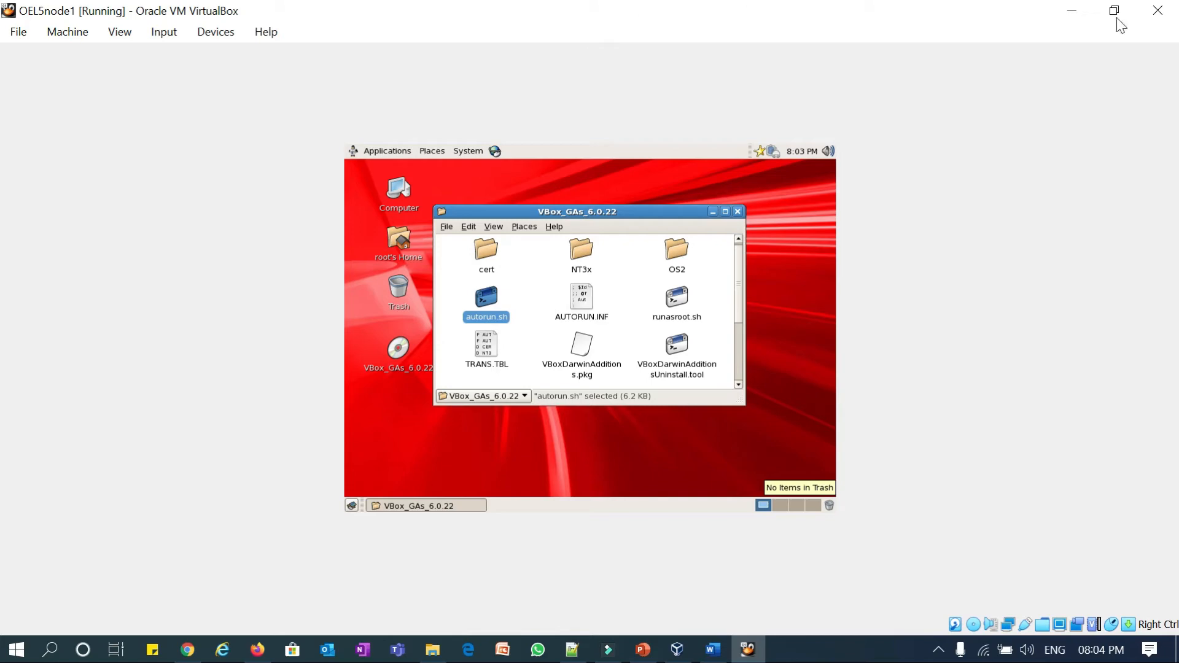
click(1162, 18)
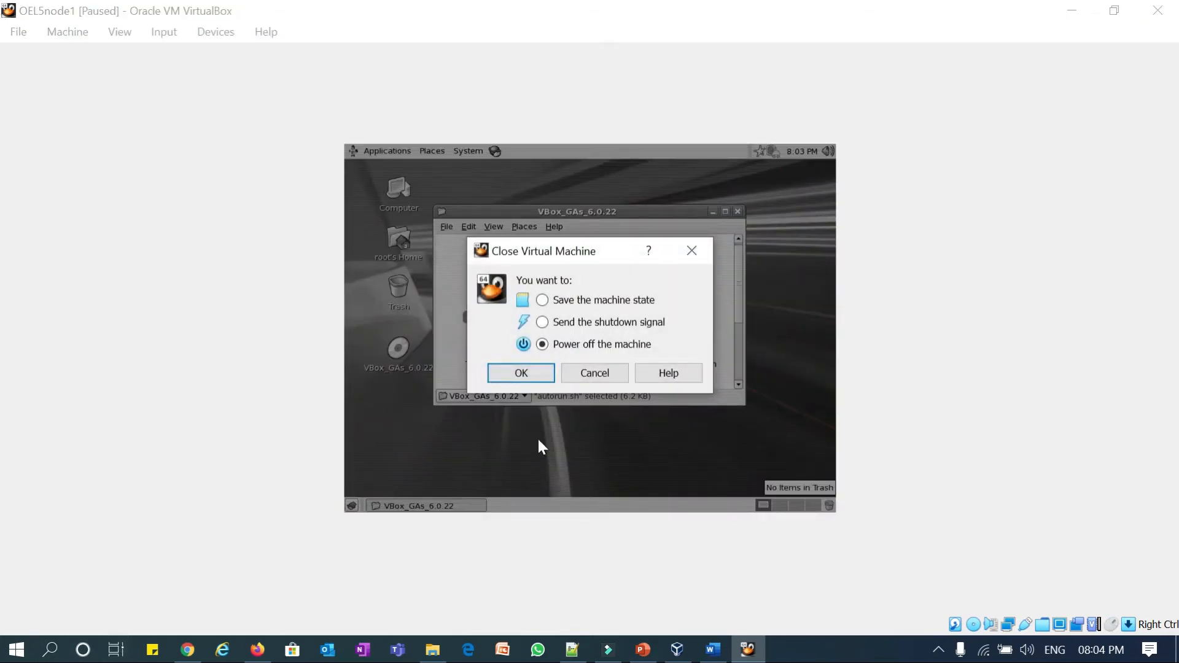
click(522, 374)
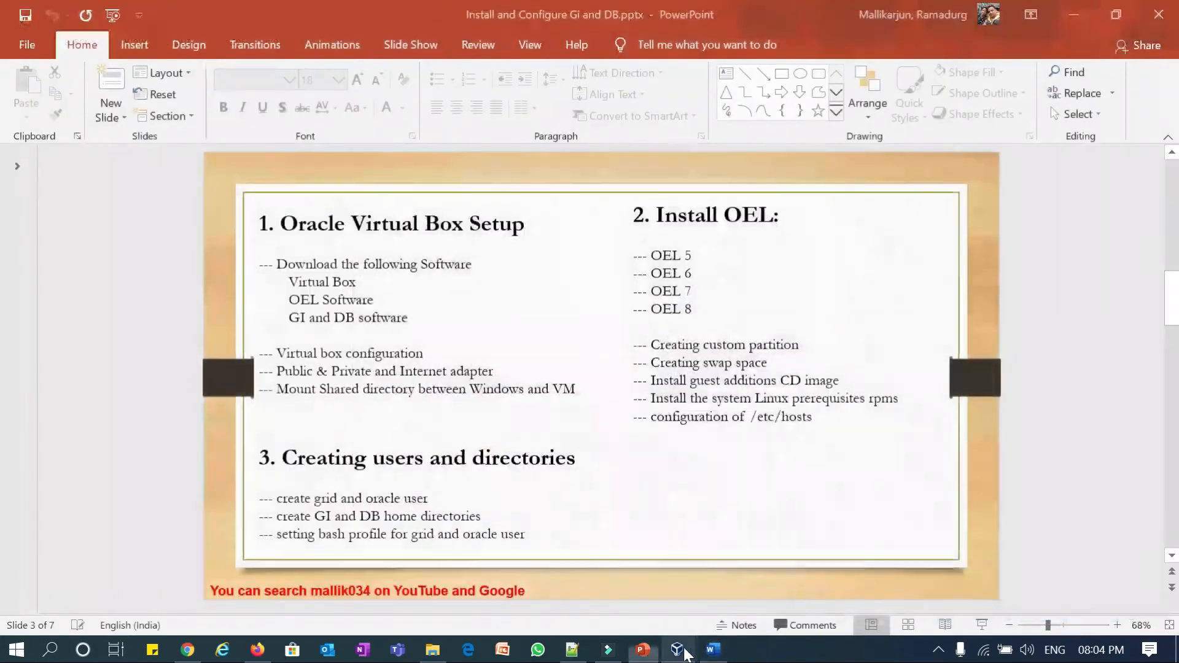
click(677, 649)
click(42, 131)
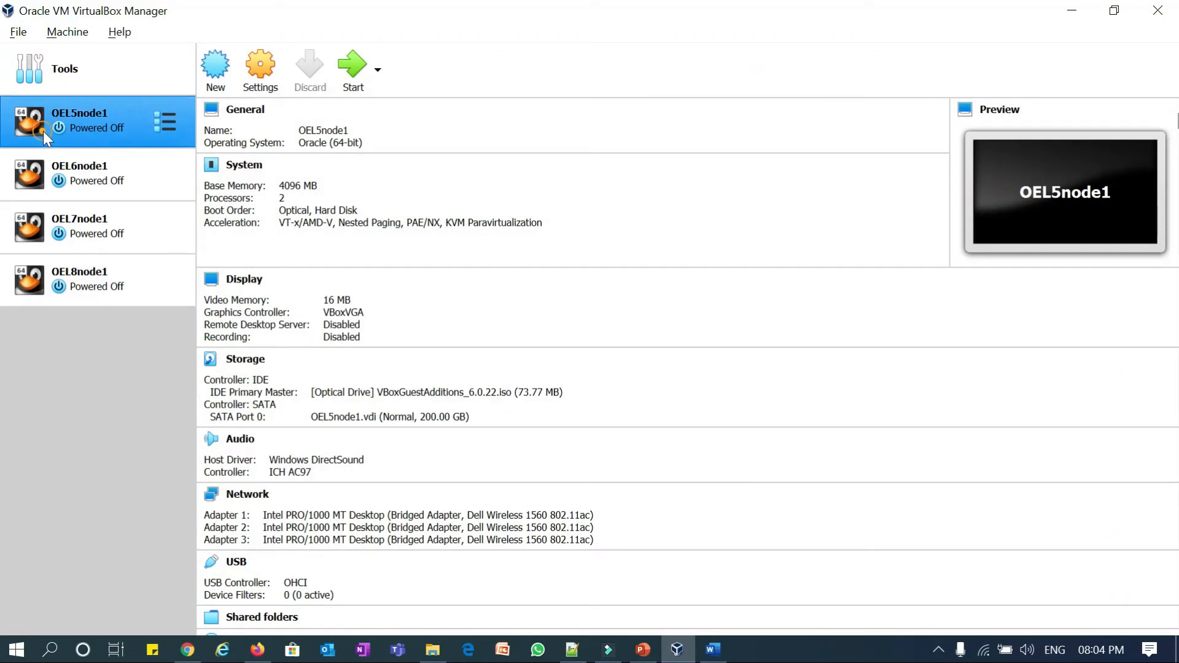
- Start OEL5node1 again and return to the PowerPoint agenda on slide 3
click(349, 75)
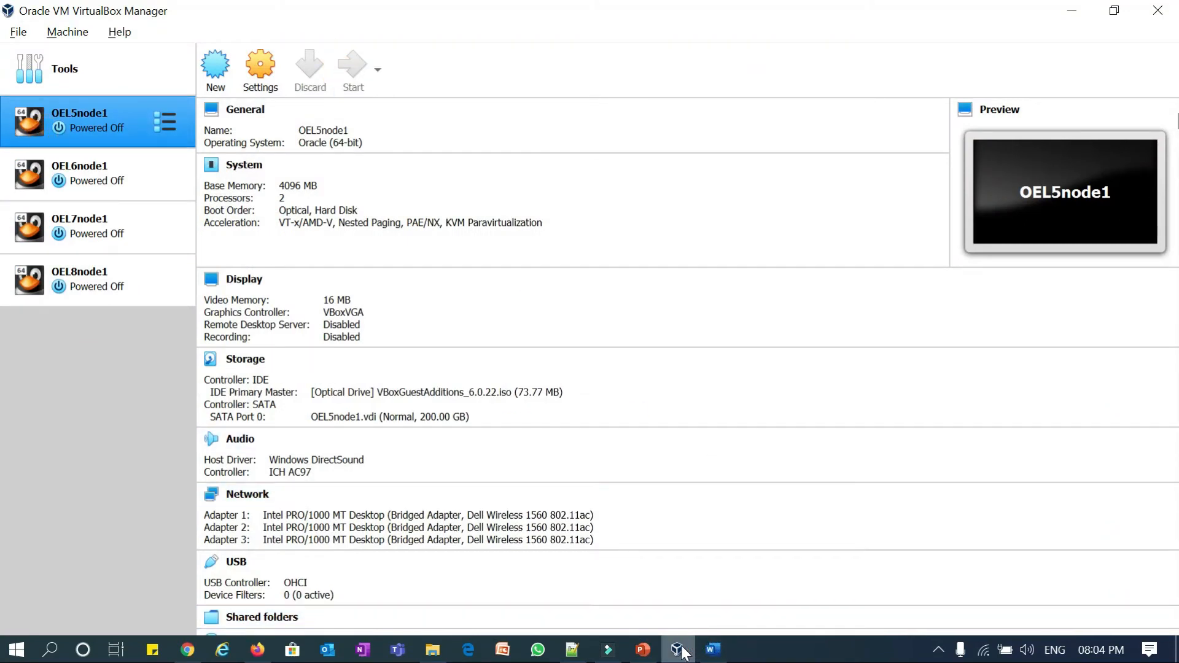
mouse_move(679, 652)
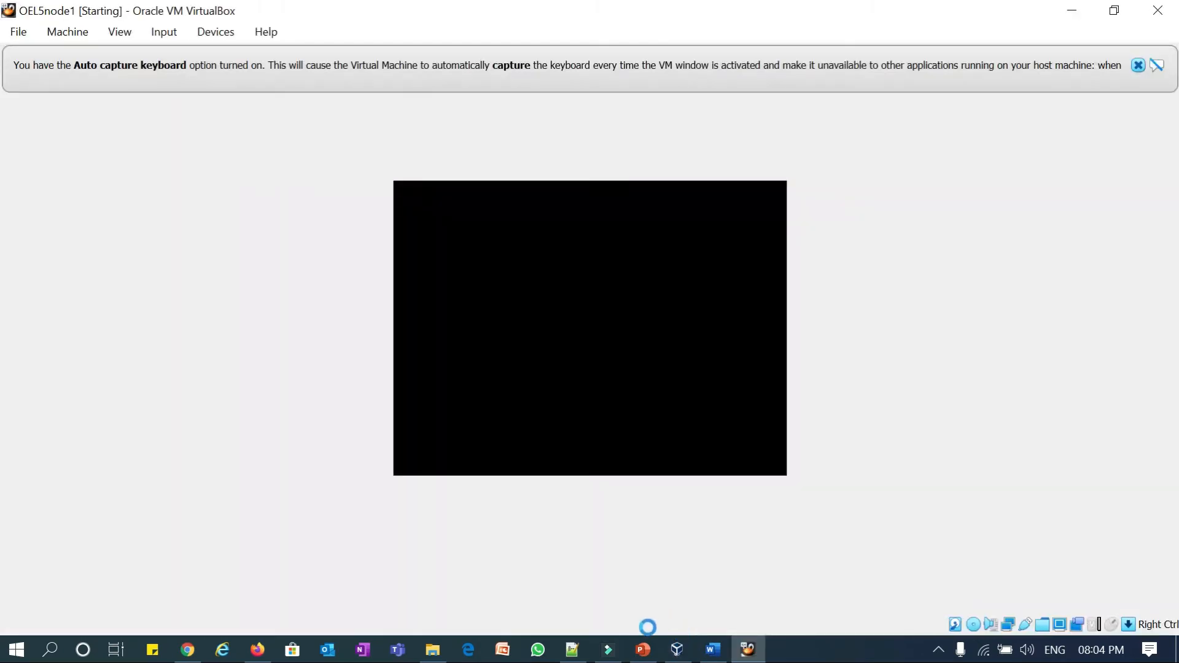
click(642, 649)
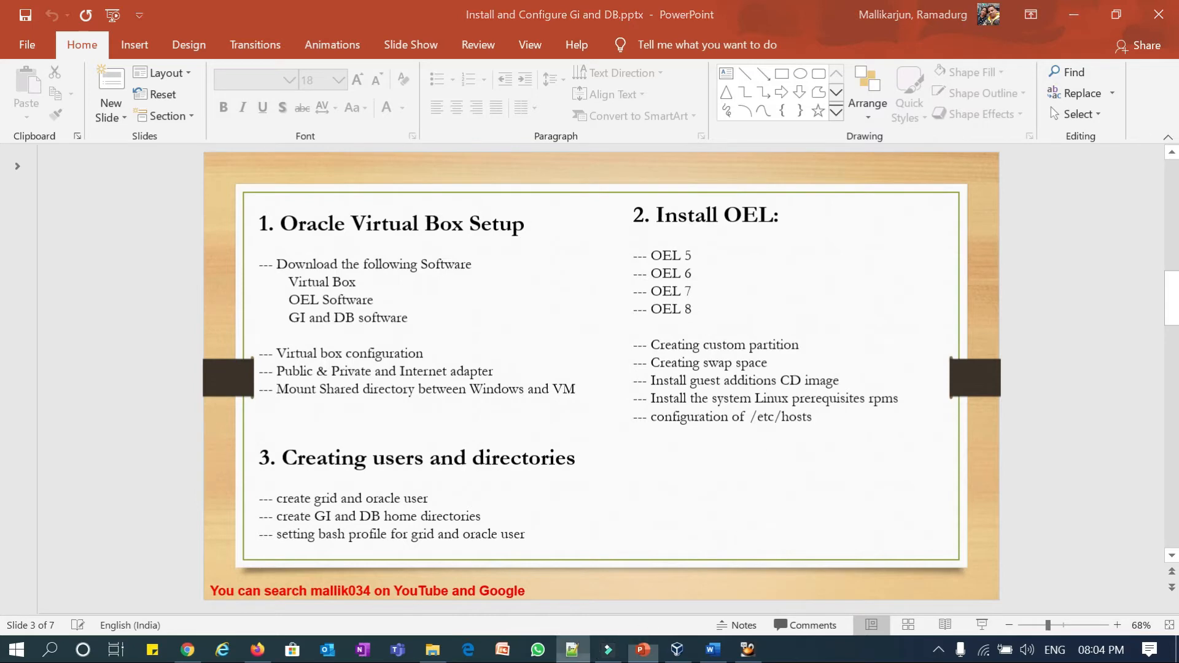
- Highlight the preinstall commands on lines 1–4 and the oracle-validated line in Notepad++ new 197
click(573, 649)
click(116, 114)
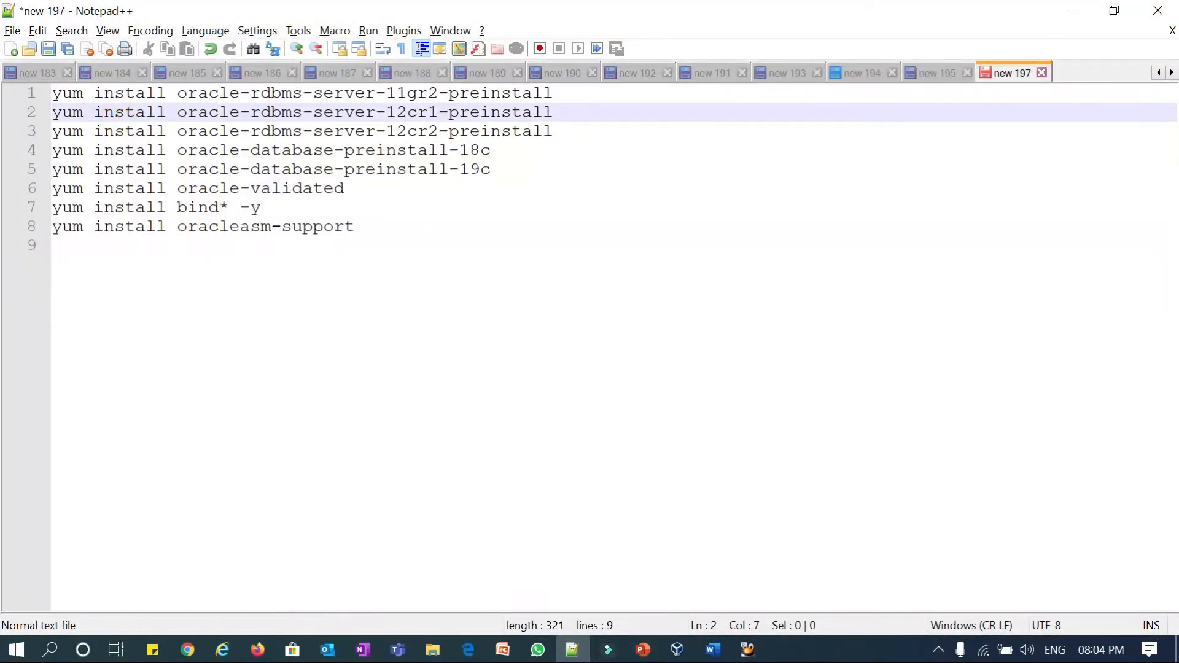
drag(386, 92, 491, 150)
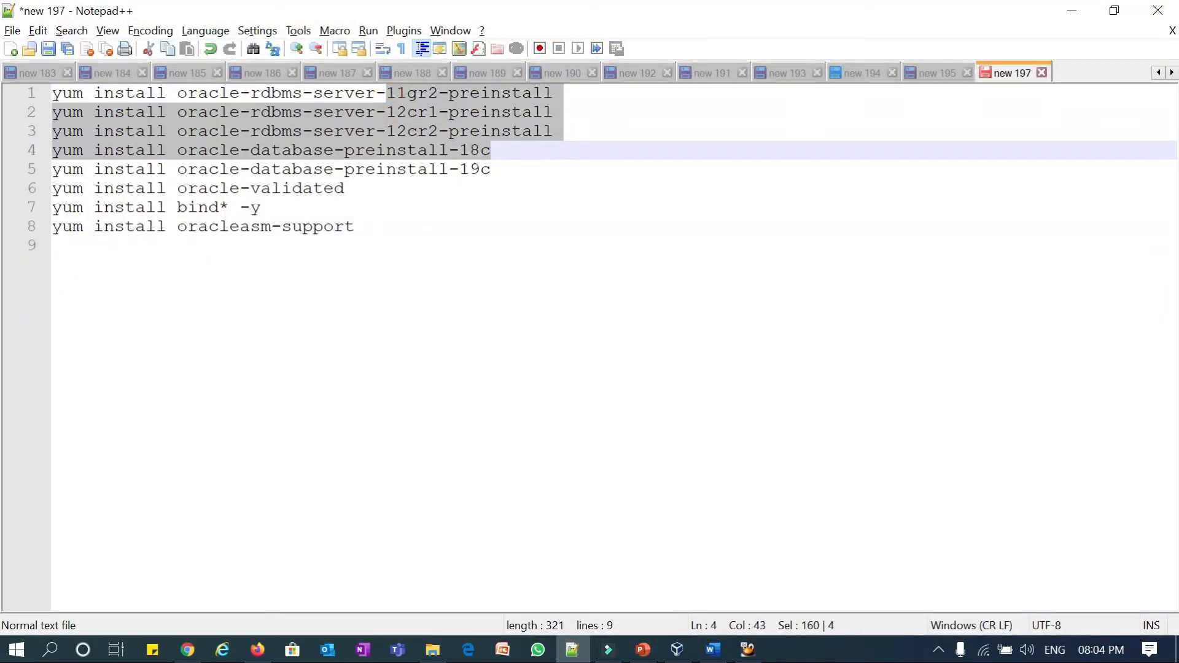
drag(345, 188, 52, 188)
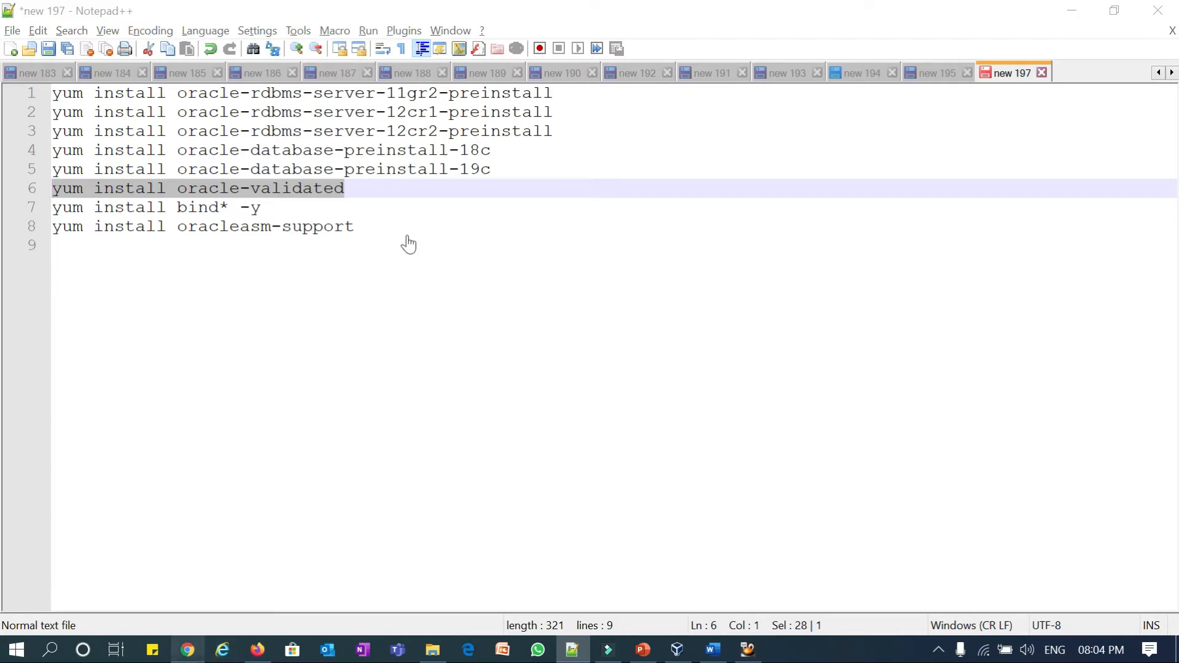
key(alt+Tab)
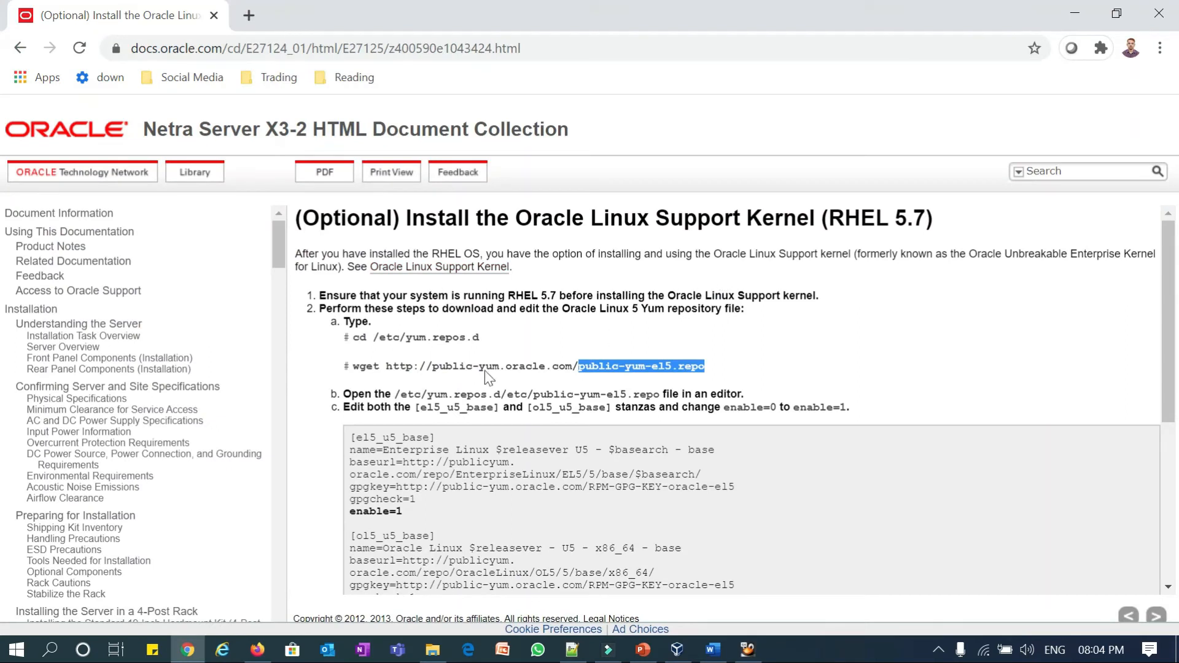
- Highlight the cd /etc/yum.repos.d command and the wget repo file name on the Oracle page
drag(479, 337, 352, 338)
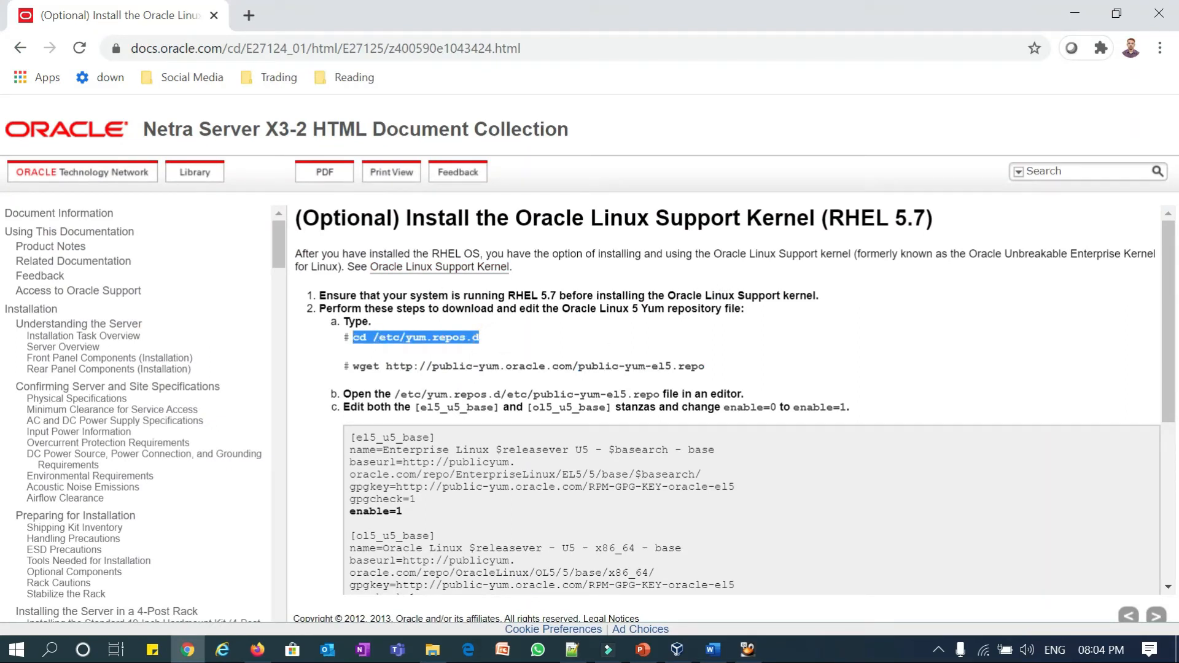
click(429, 338)
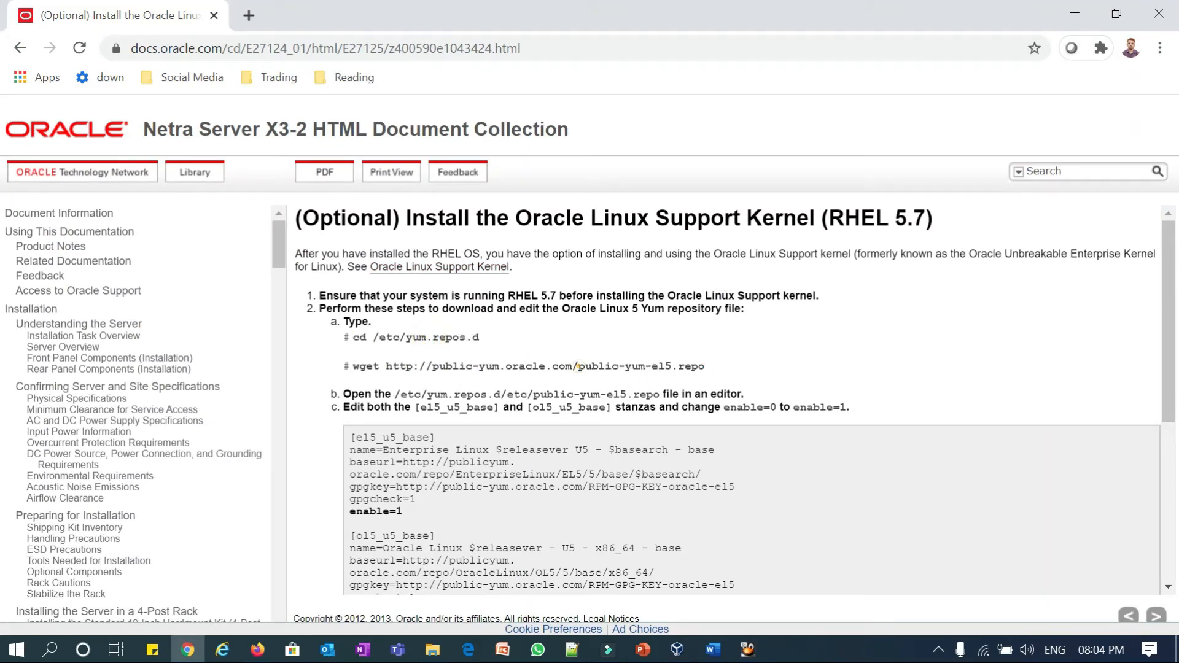
drag(578, 367, 700, 366)
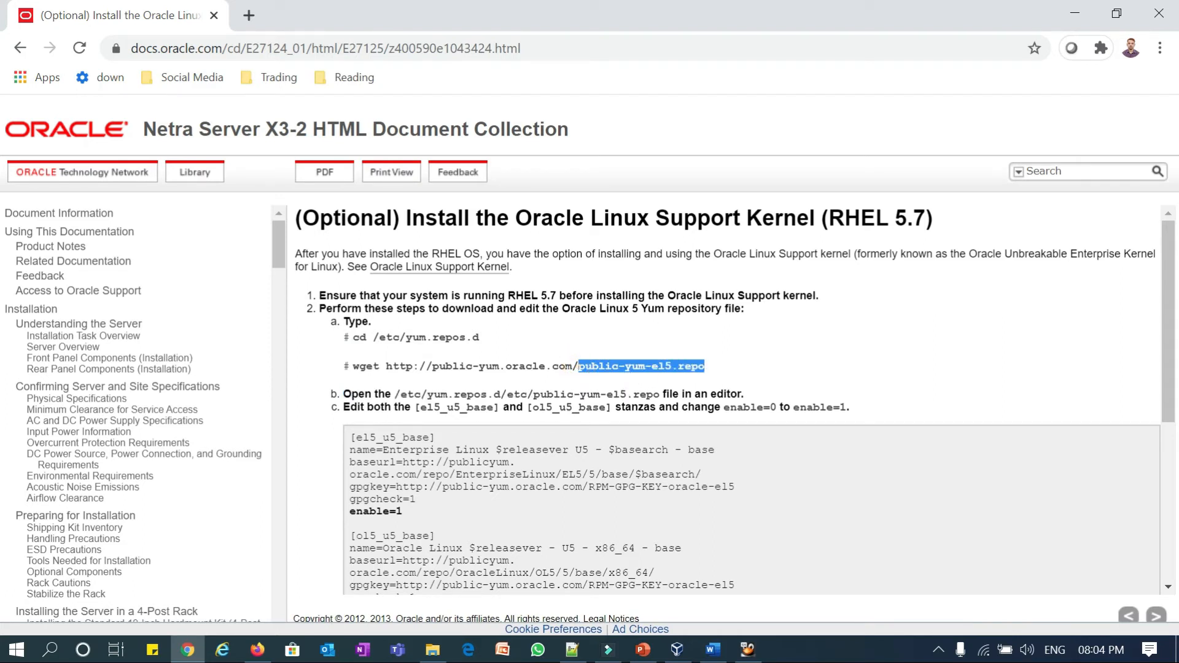
double_click(356, 366)
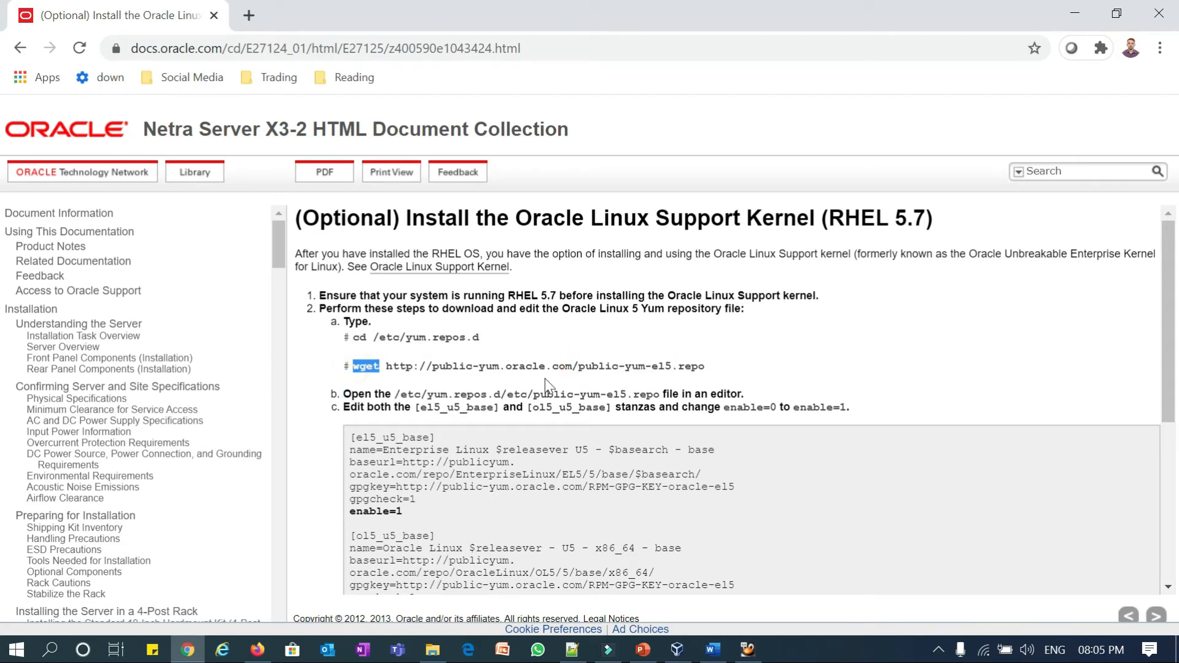
drag(578, 366, 699, 366)
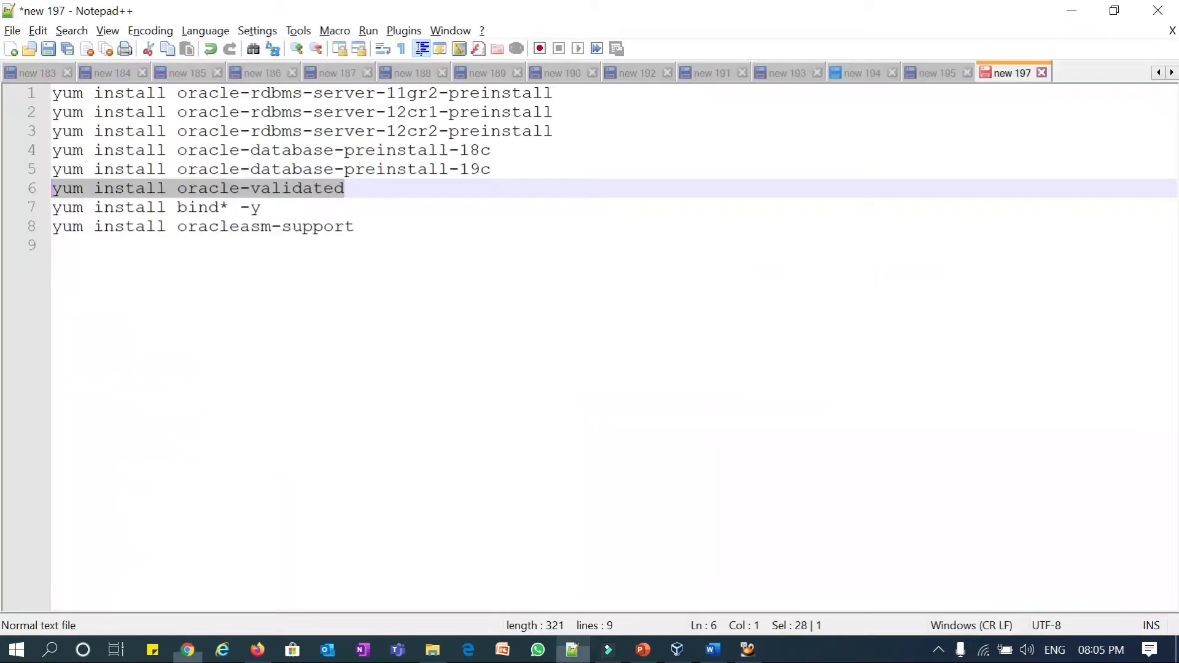
- Point out the yum install prefix in Notepad++, then bring up the booting OEL5node1 window
click(571, 649)
drag(52, 93, 160, 92)
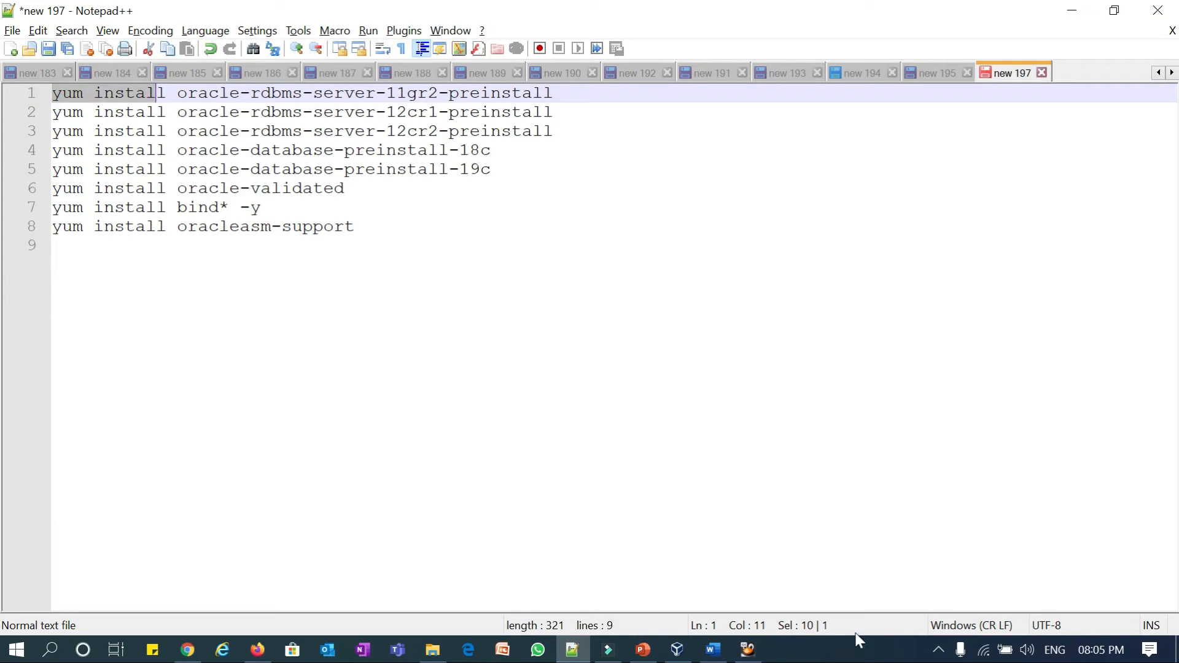
click(755, 656)
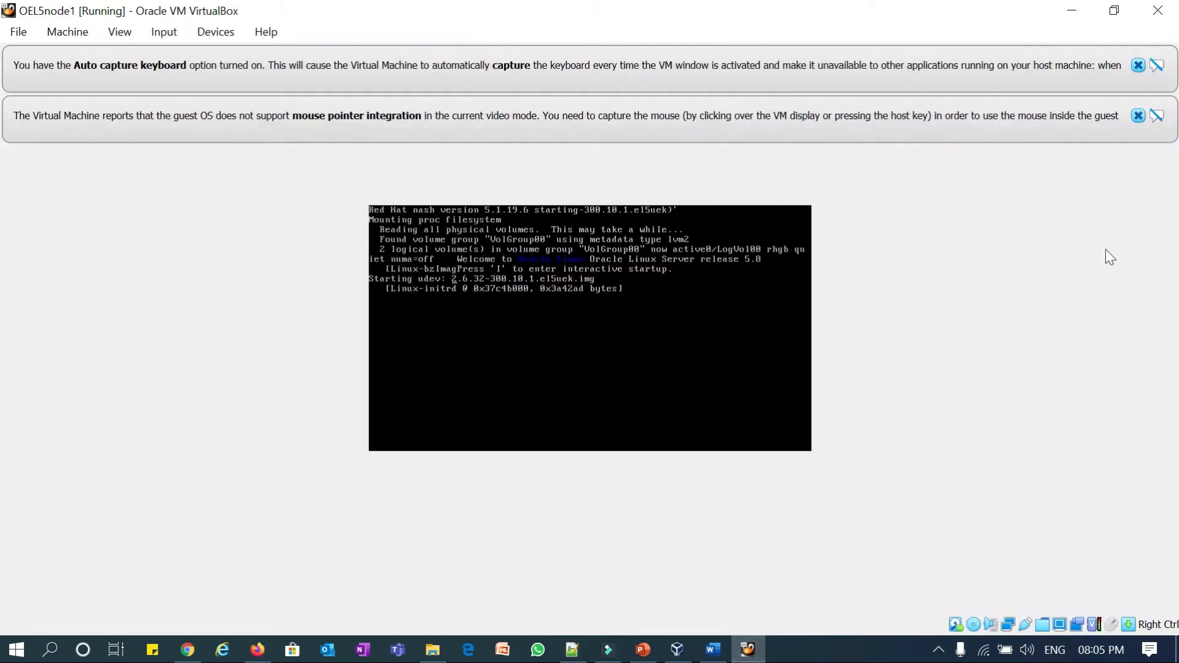
- Dismiss the mouse integration and keyboard auto-capture notices and show the detailed boot log
click(1136, 116)
click(1137, 65)
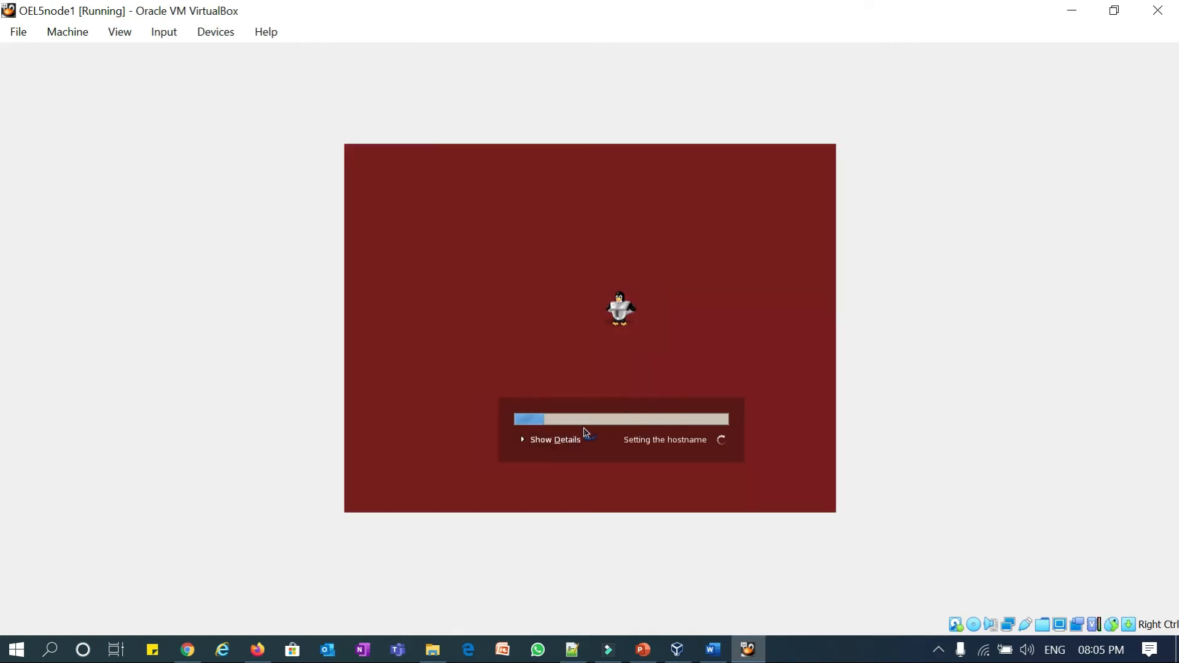
click(557, 438)
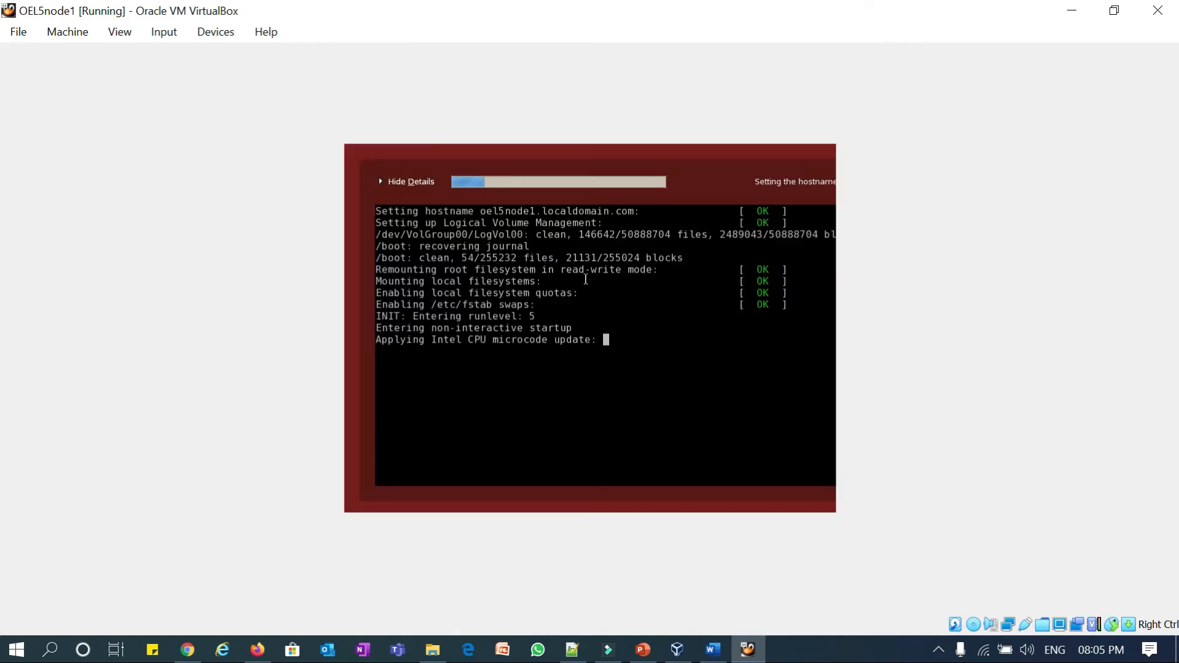
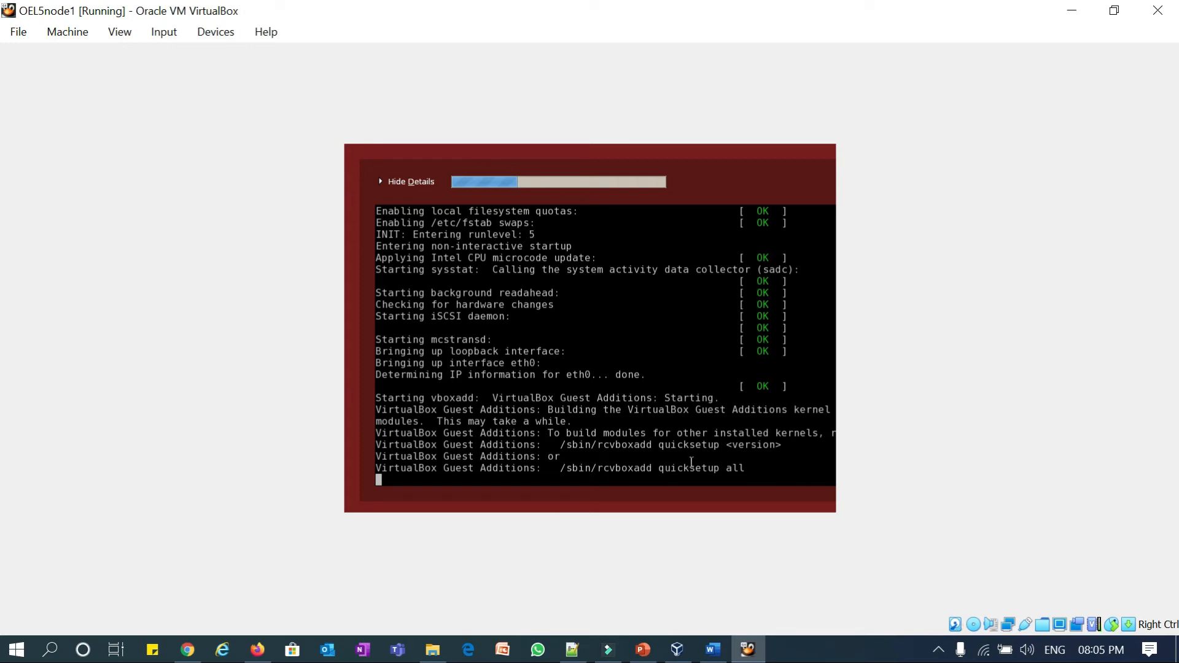
- Focus the OEL5node1 window and wait until booting reaches the Oracle Linux 5 login screen
mouse_move(573, 652)
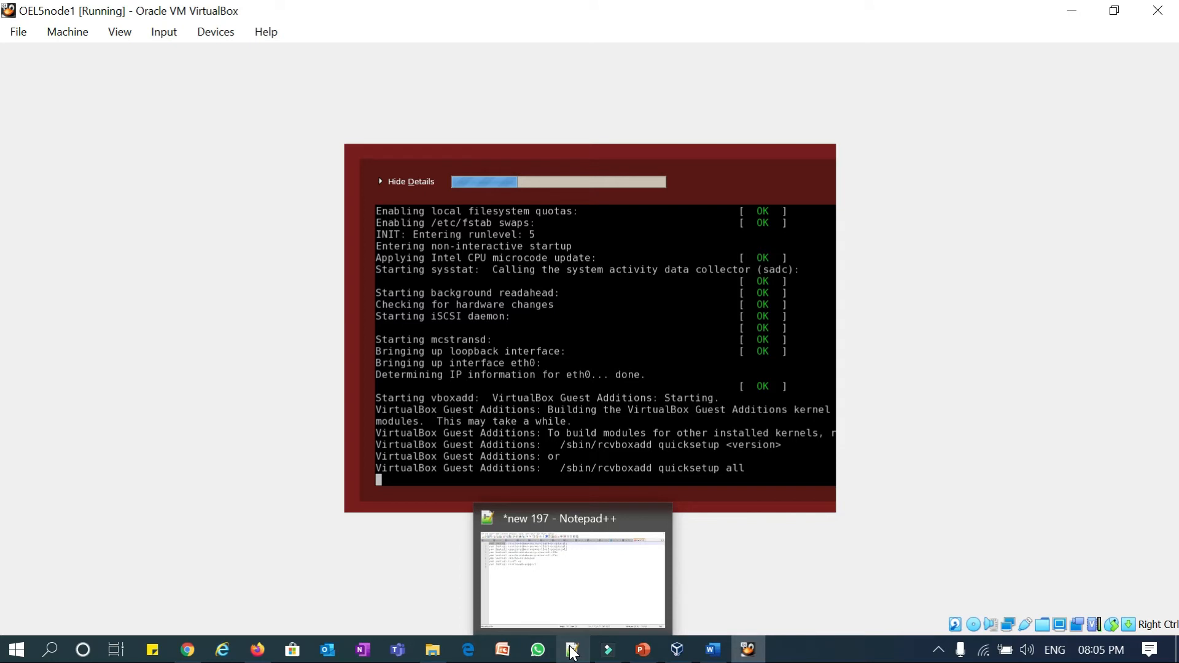
click(591, 376)
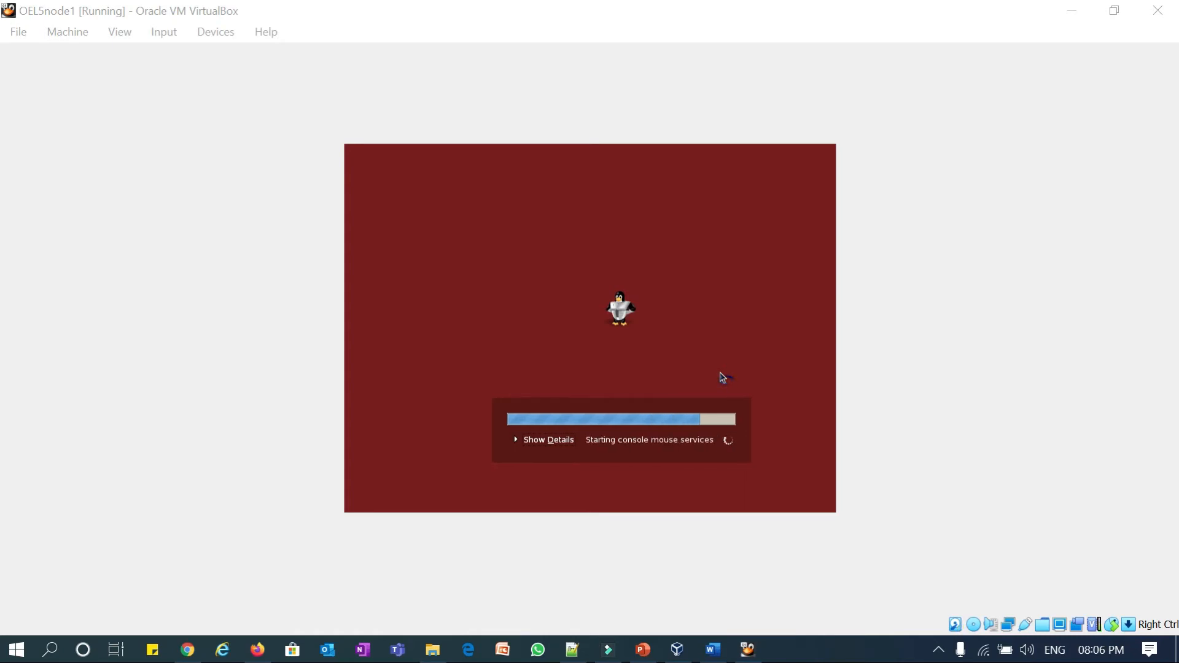
click(1138, 66)
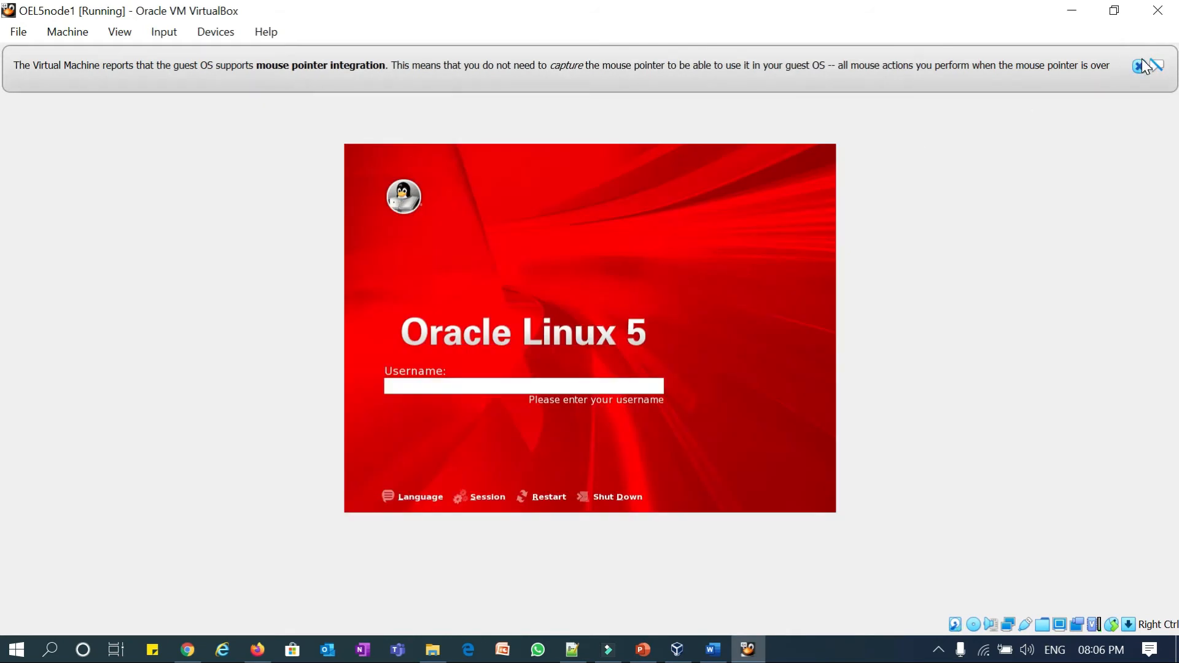
- Dismiss the mouse-integration notice and log in to the guest as root
click(1139, 66)
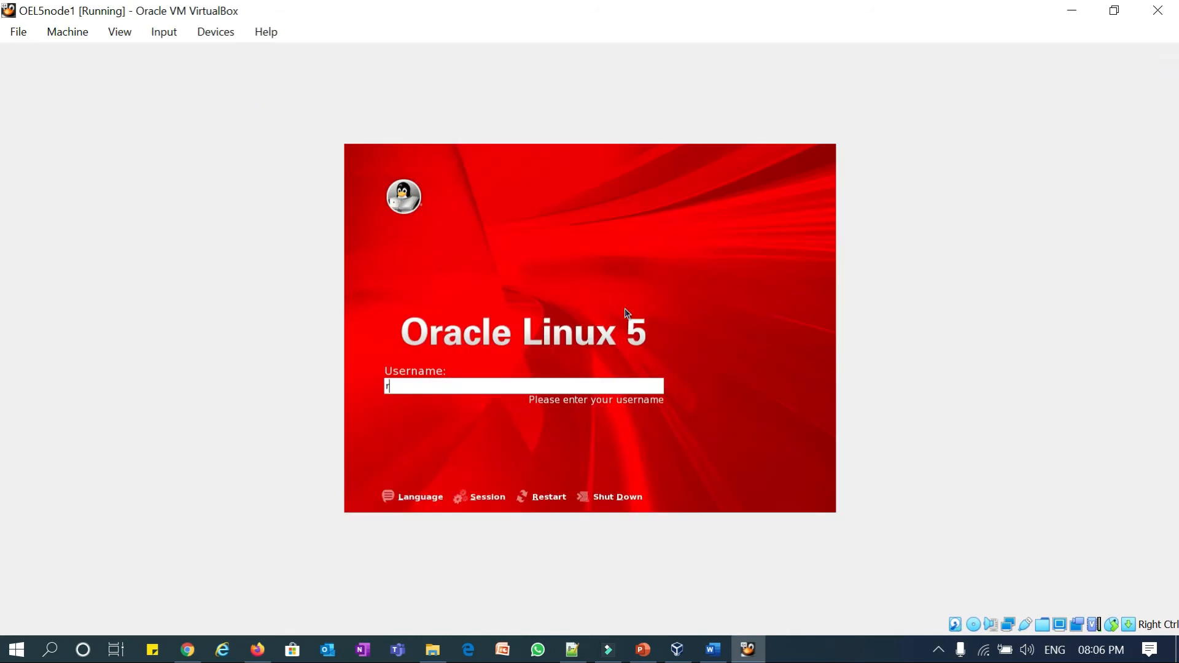
key(Return)
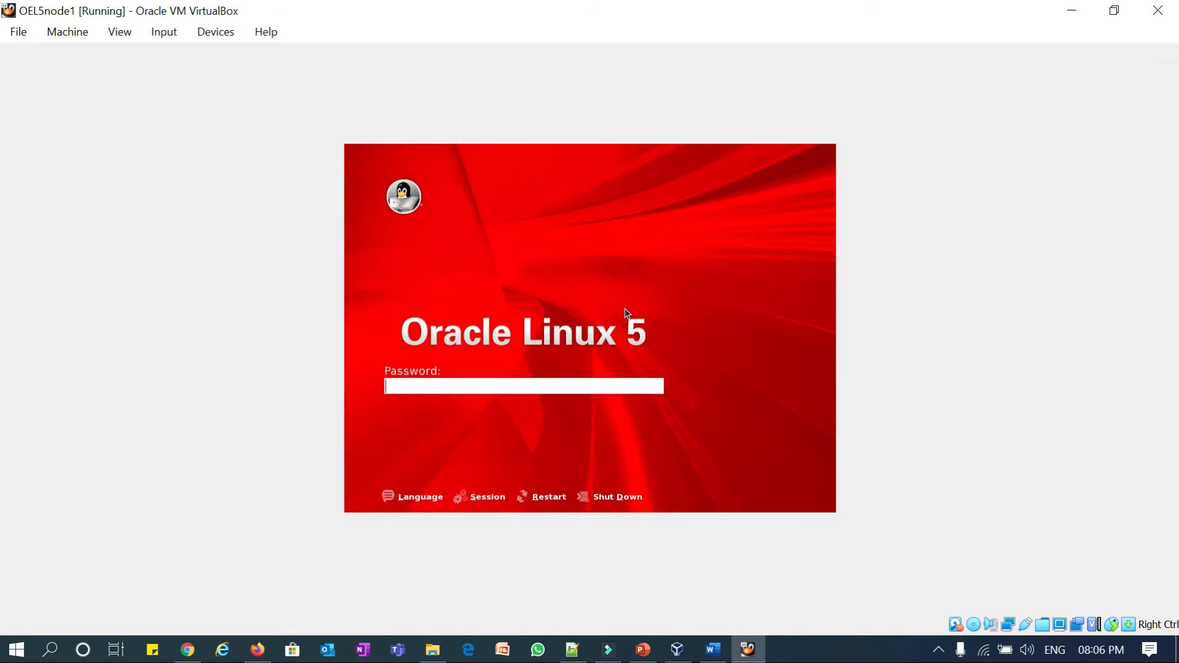
key(Return)
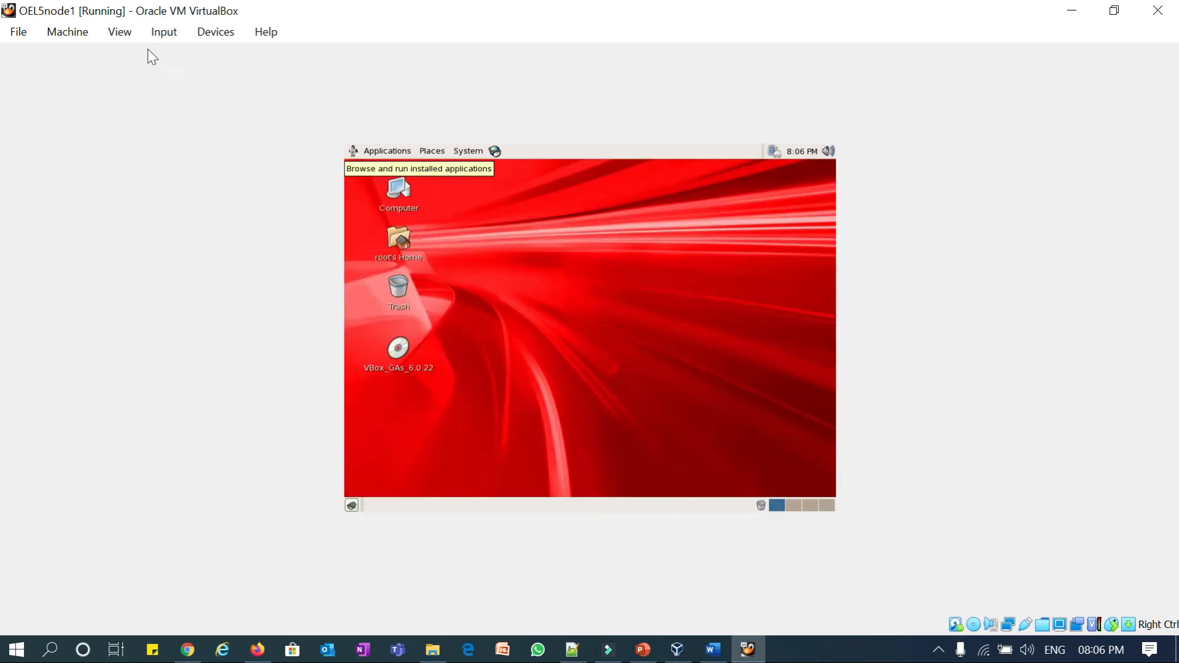
- Turn off Auto-resize Guest Display and resize the guest screen to 1600x900
click(110, 36)
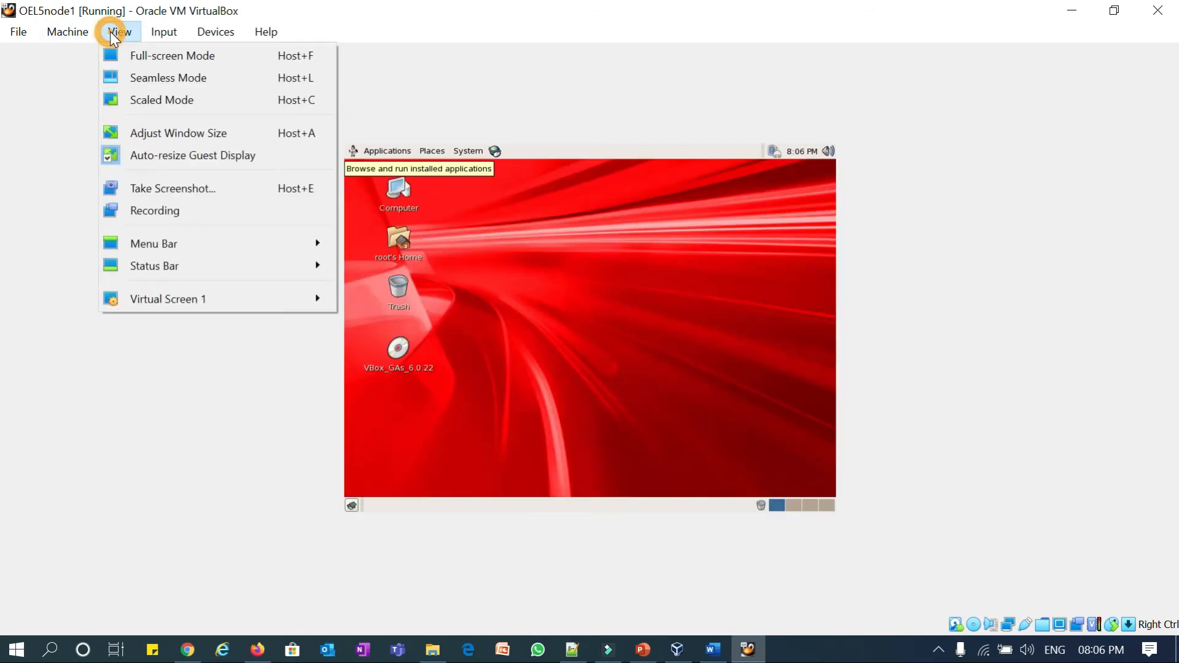
click(164, 156)
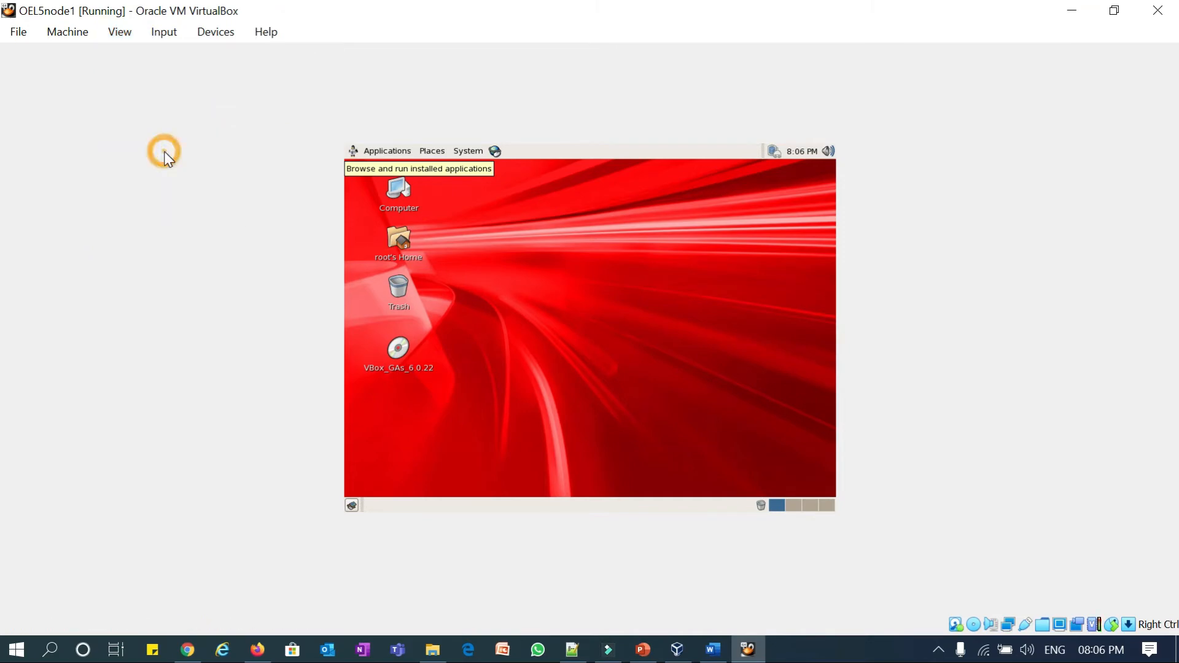
click(119, 31)
mouse_move(201, 297)
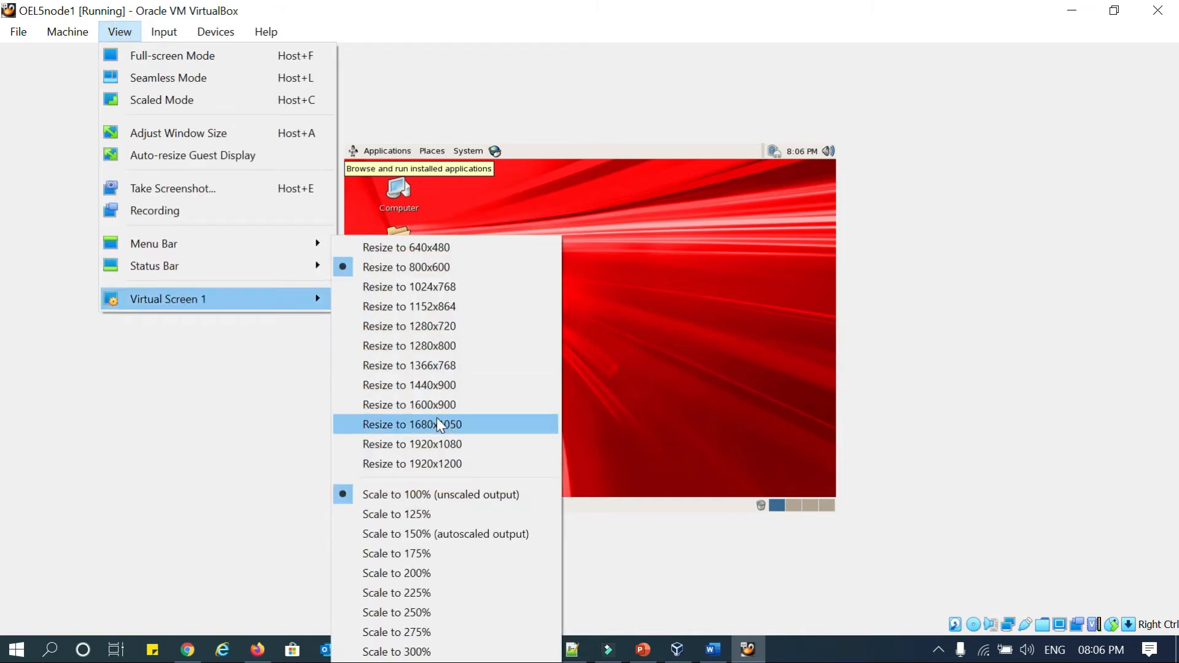
click(444, 404)
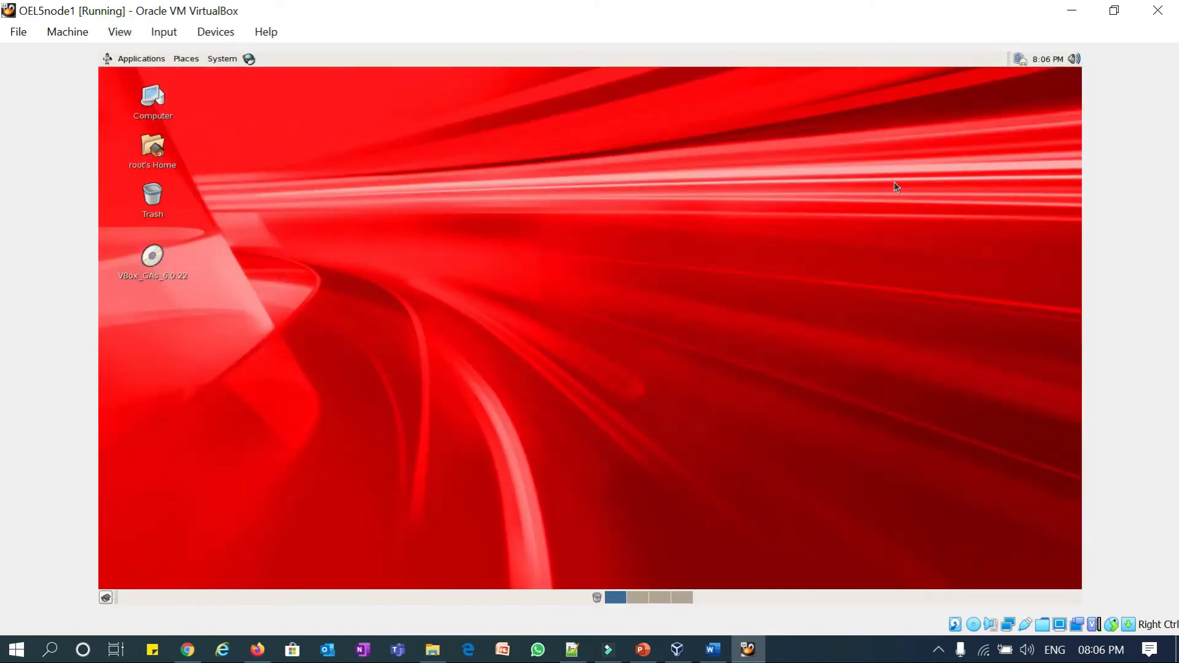
- Try resizing the guest display to 1680x1050 instead
click(69, 32)
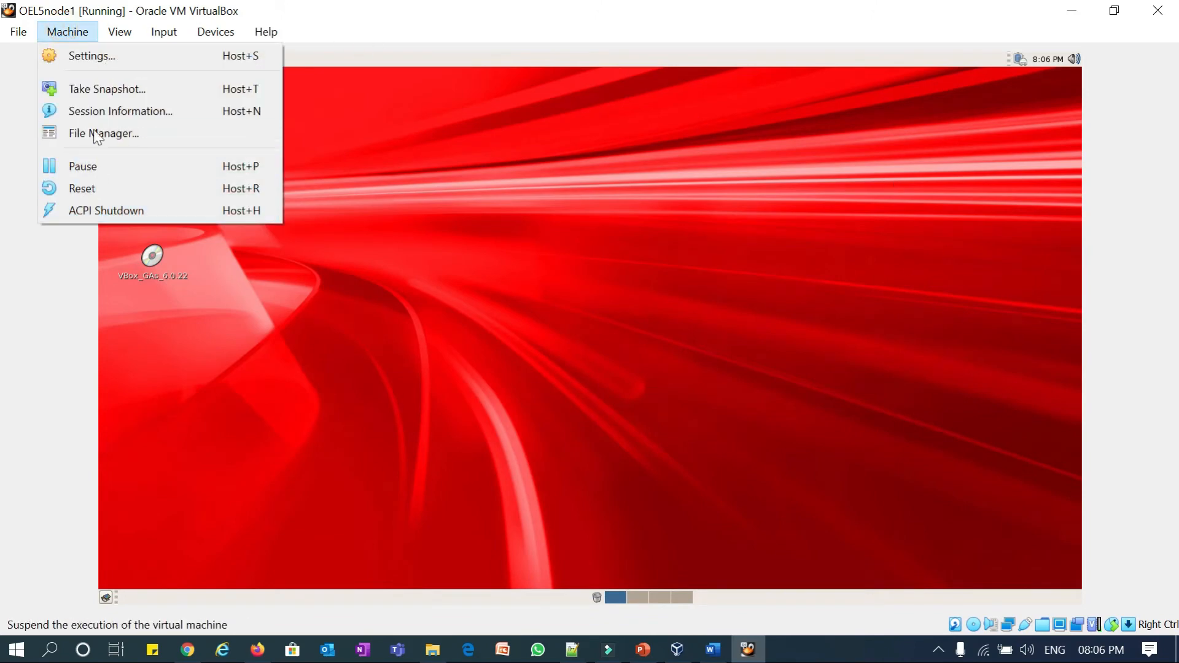
mouse_move(120, 30)
mouse_move(172, 298)
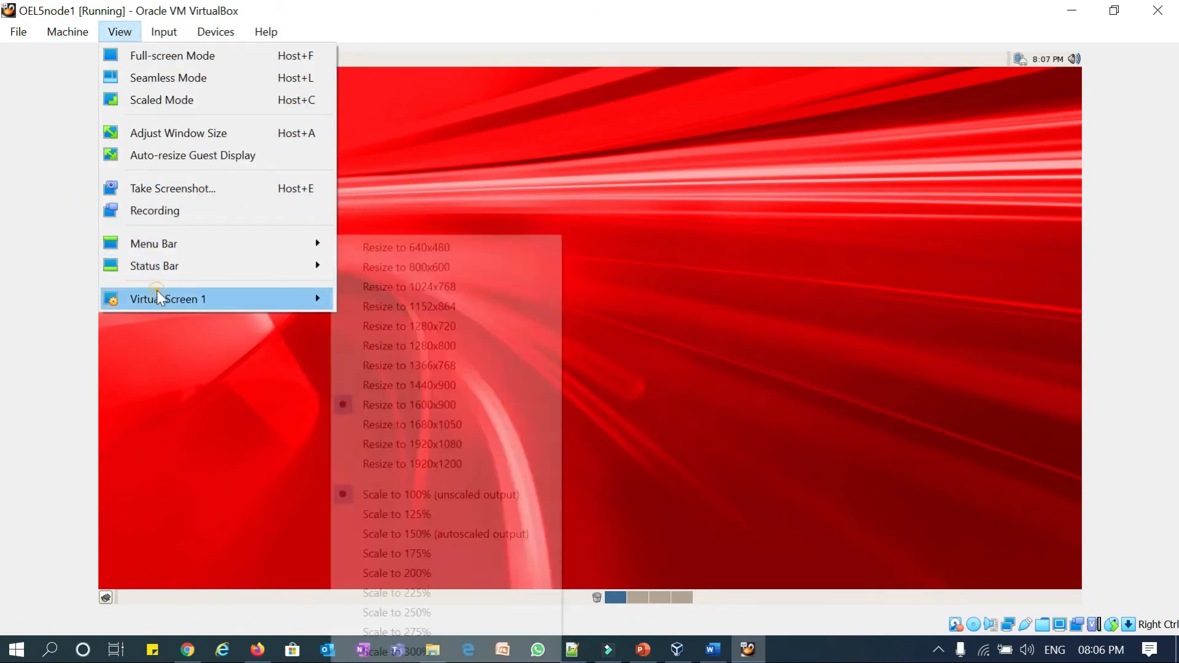
click(418, 423)
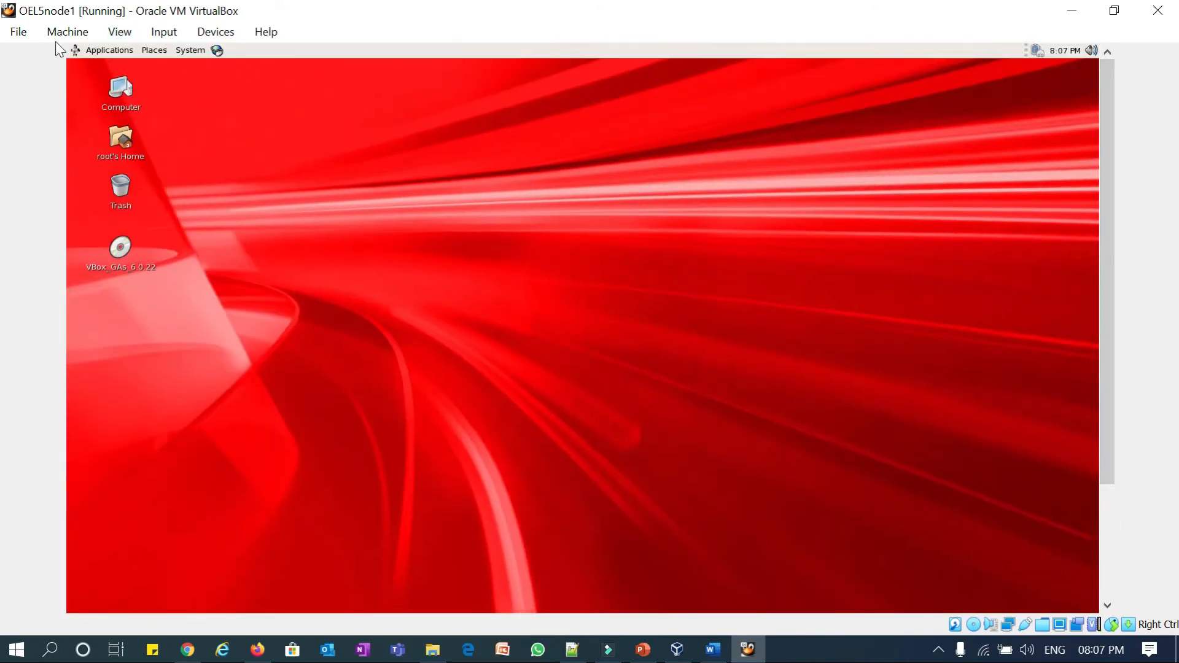
- Resize the guest display back to 1600x900 and dismiss the Guest Additions notification
click(61, 33)
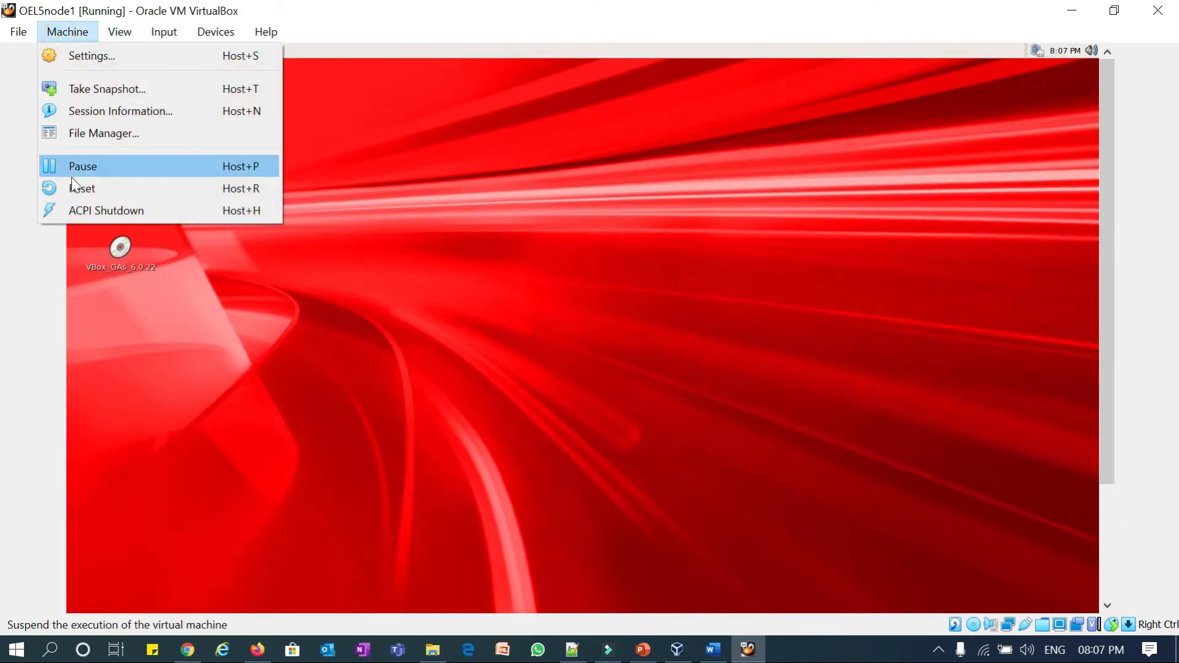
click(120, 32)
click(155, 297)
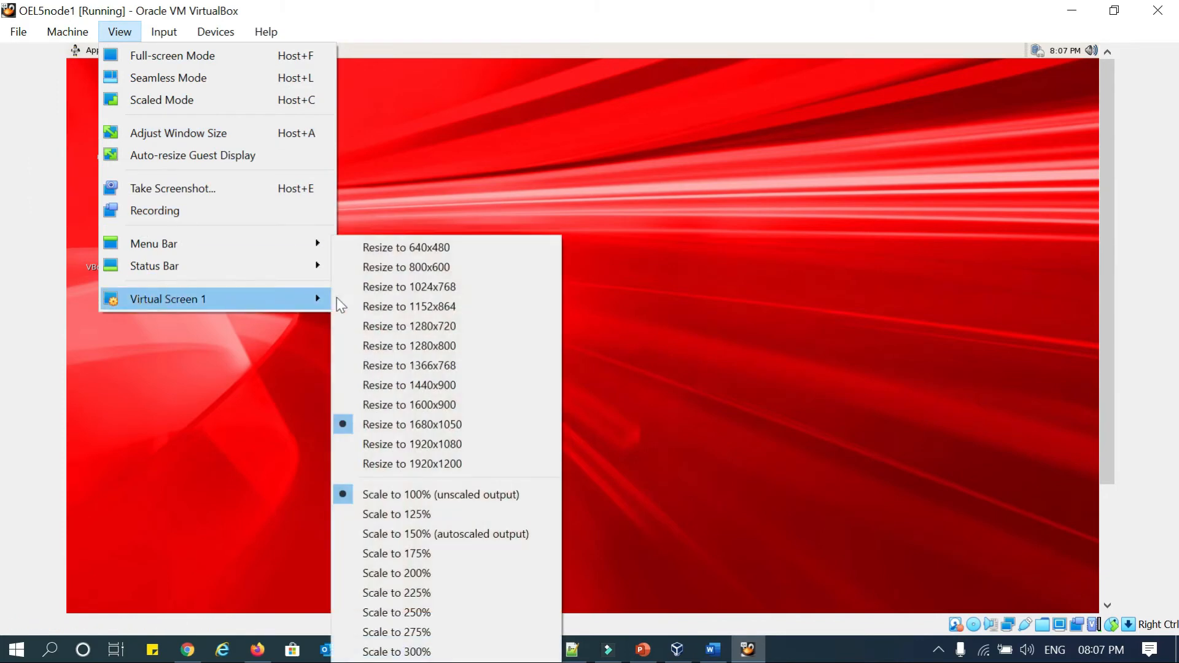
click(440, 405)
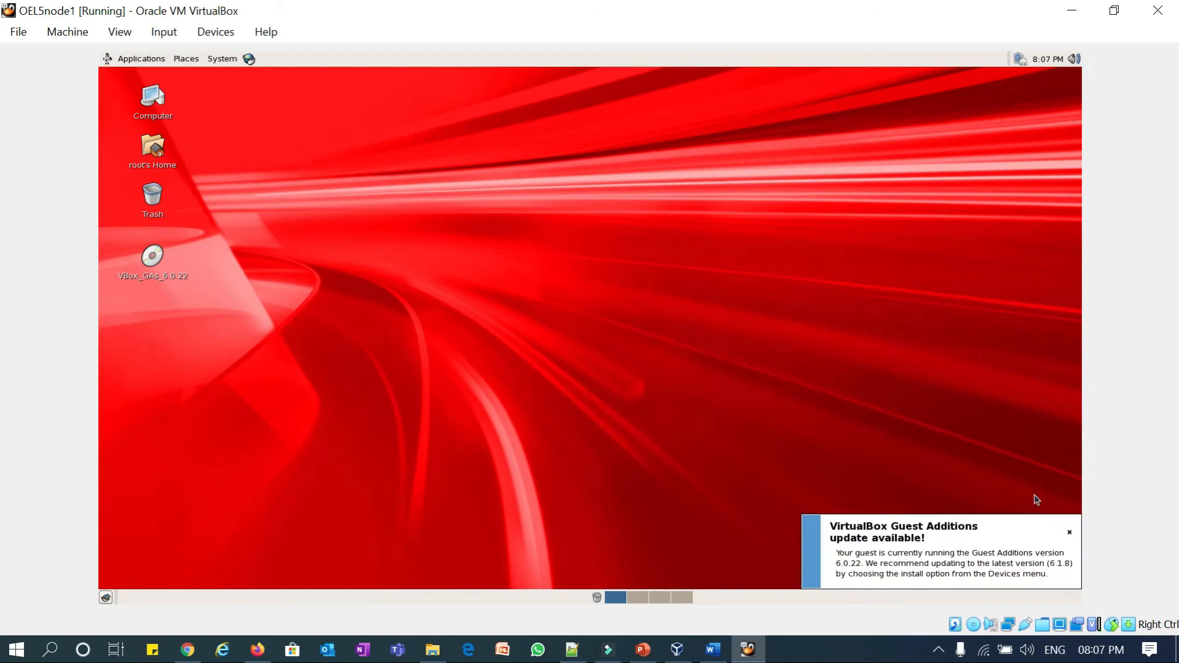
click(1069, 533)
- Open a terminal from the guest desktop's context menu and maximize it
right_click(422, 170)
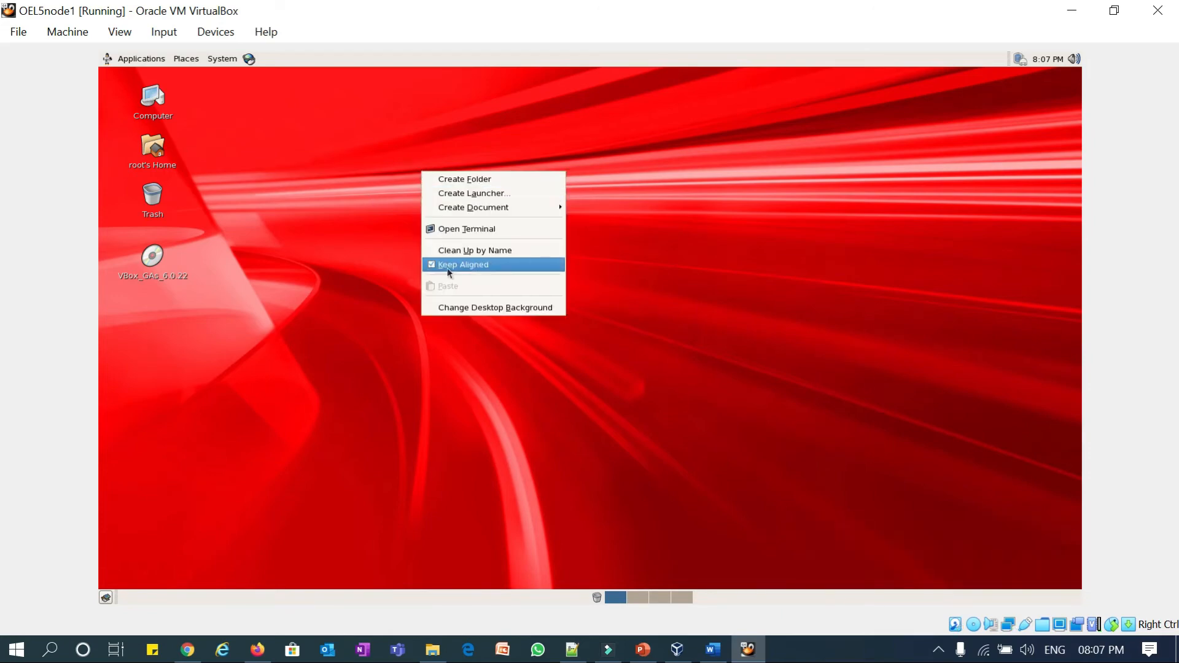
click(482, 229)
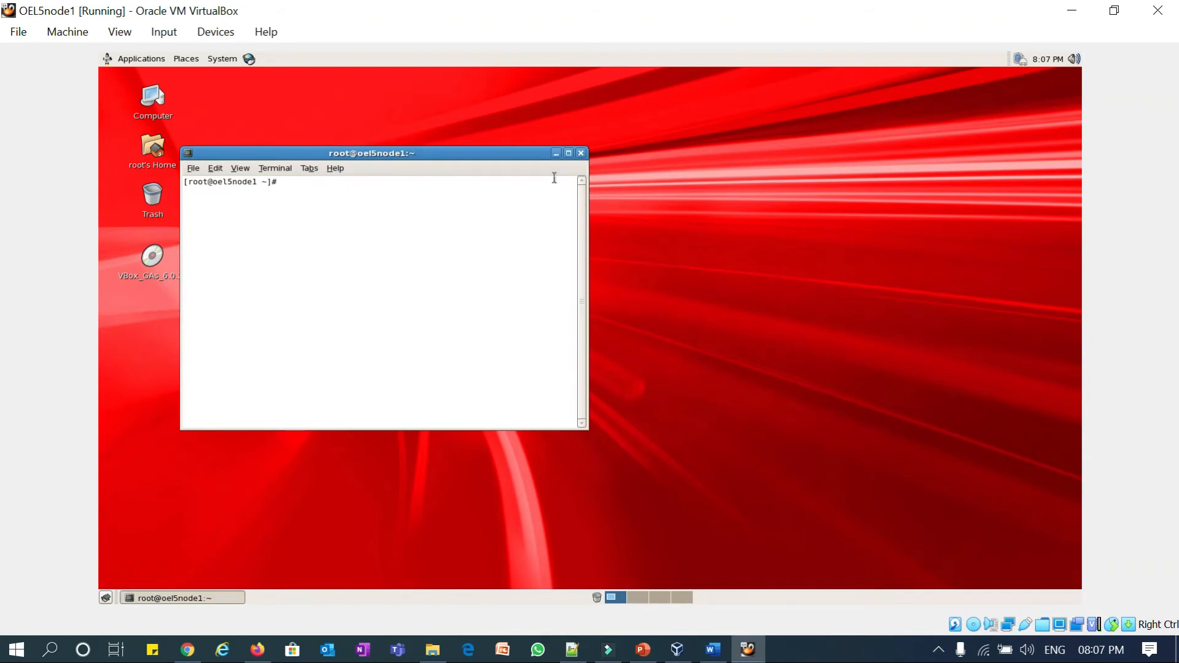
click(566, 155)
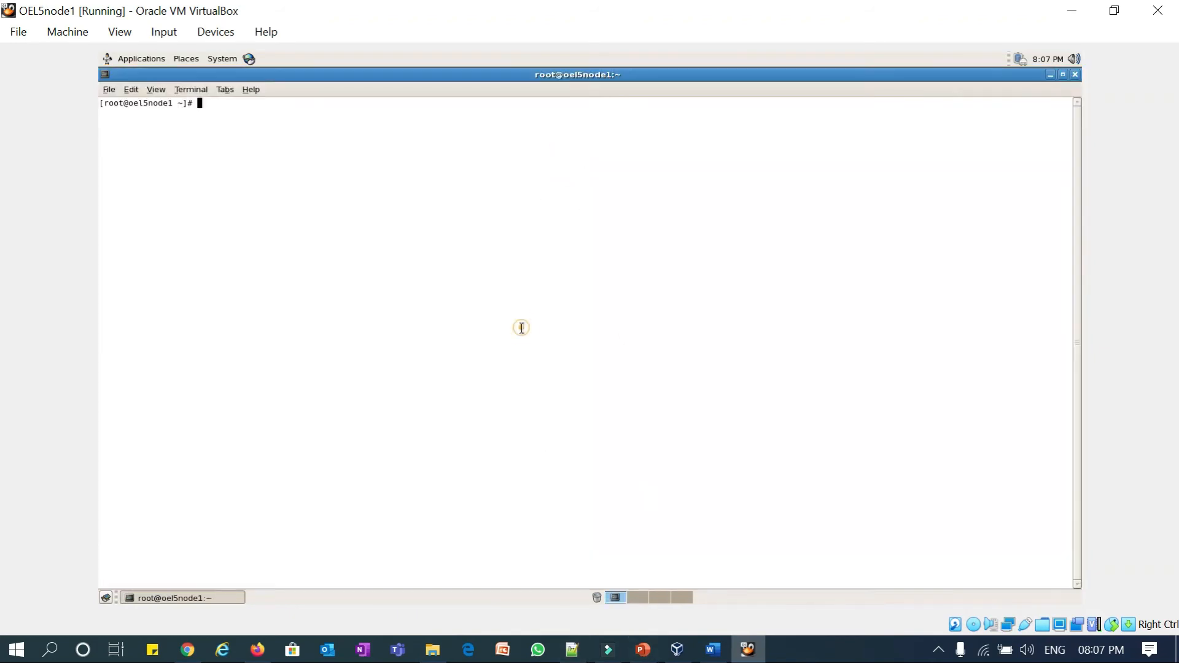
- Change into /etc/yum.repos.d with tab completion and list it with ll
text(cd /u)
key(Tab)
key(BackSpace)
key(BackSpace)
key(BackSpace)
text(e)
key(Tab)
text(yum.r)
key(Tab)
key(Return)
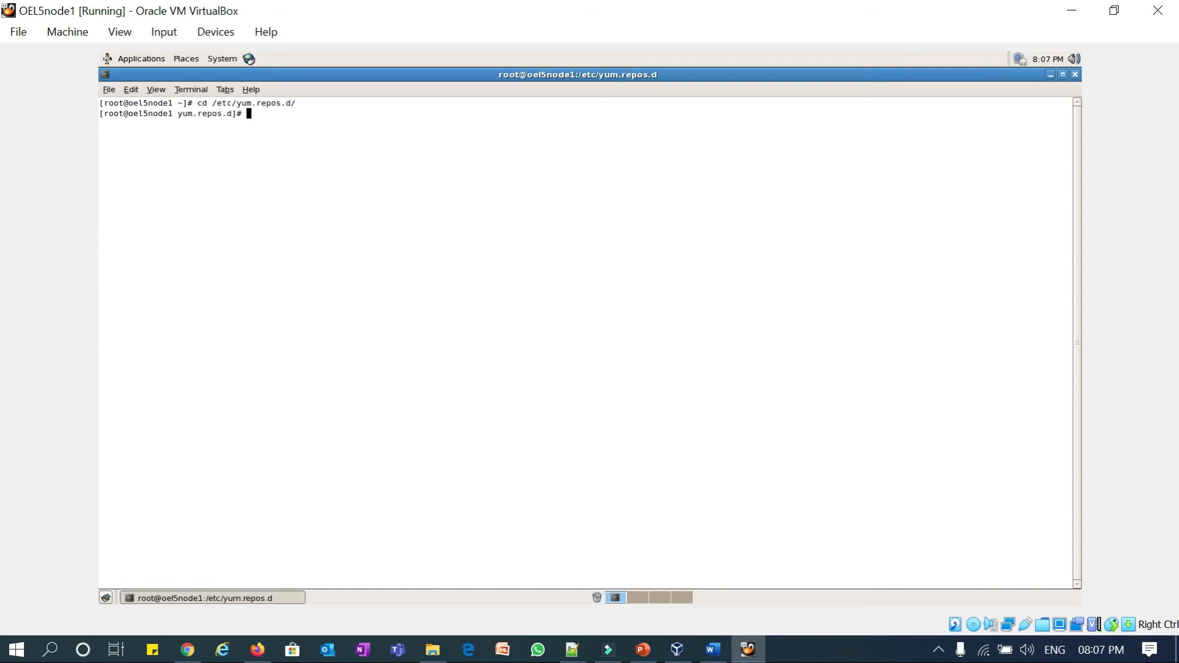
text(ll)
key(Return)
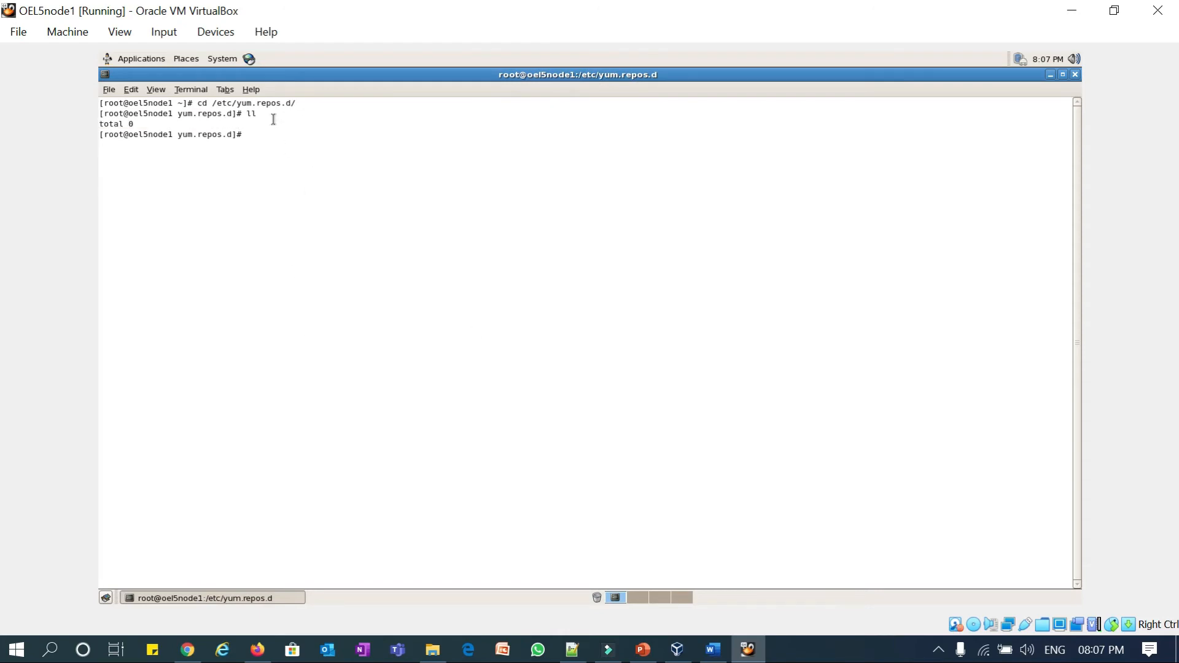
- Select the wget line on the Oracle page, then run ifconfig in the guest terminal
click(187, 650)
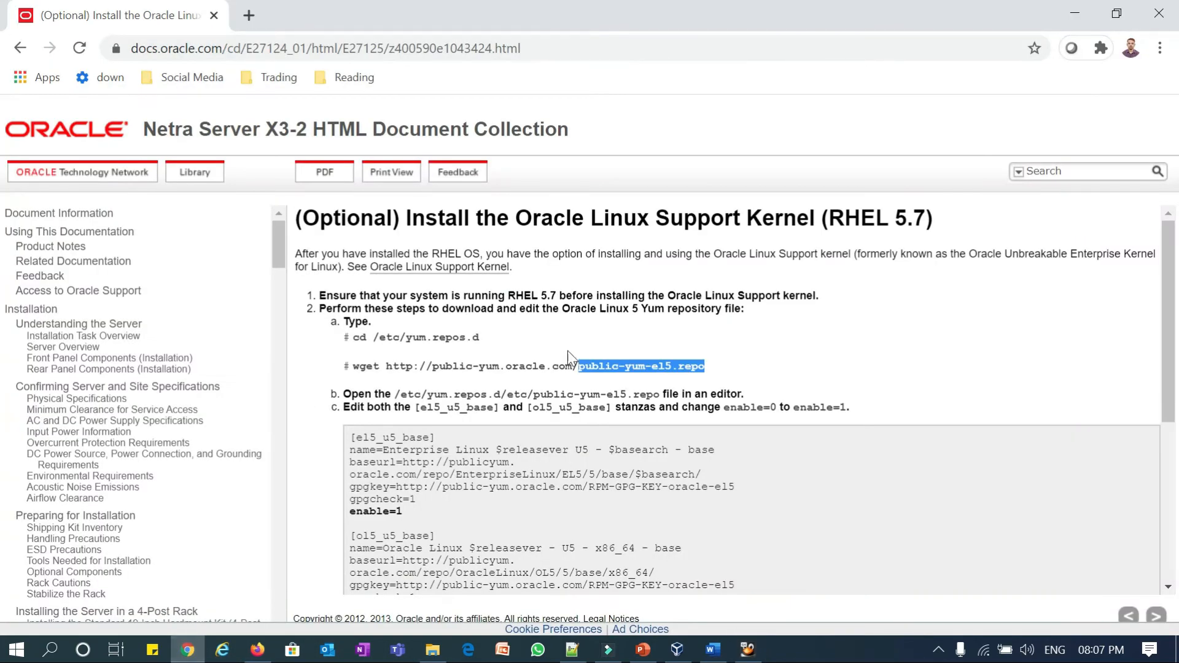
click(549, 364)
drag(707, 368, 352, 367)
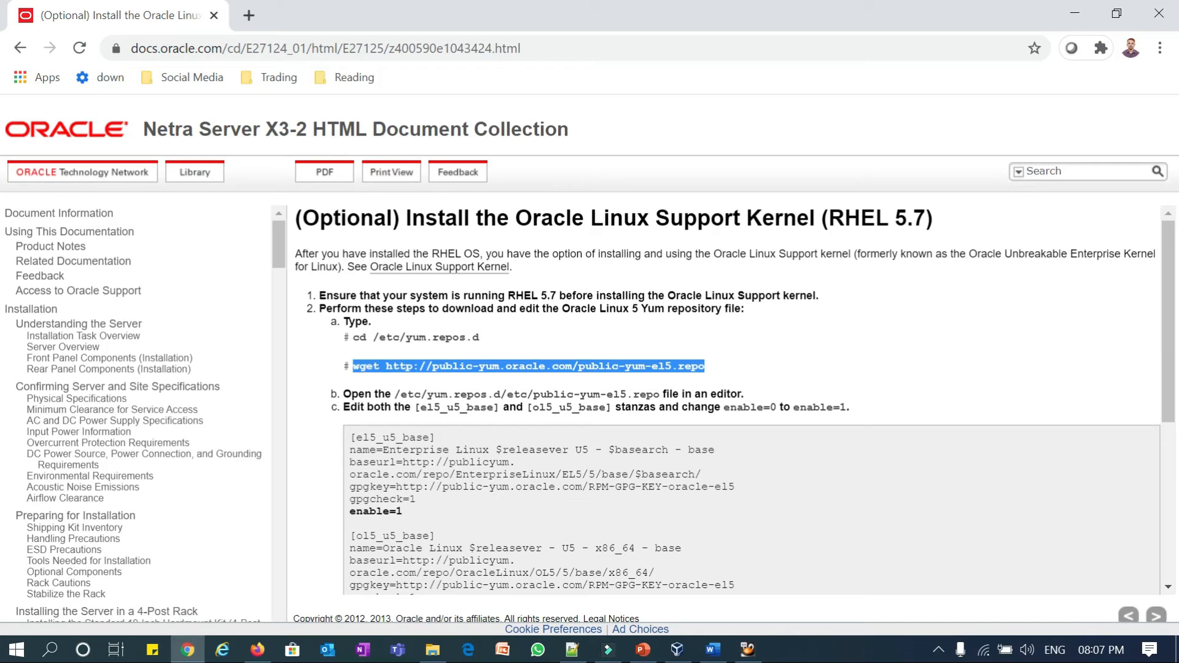
click(187, 651)
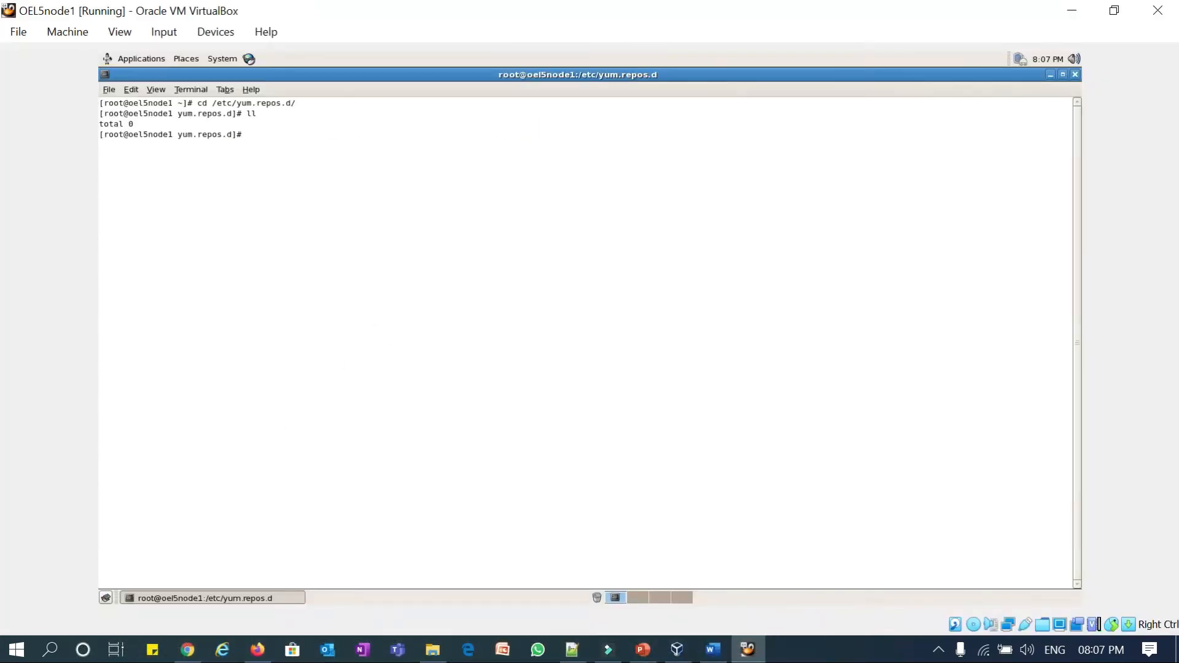
text(ifconfig)
key(Return)
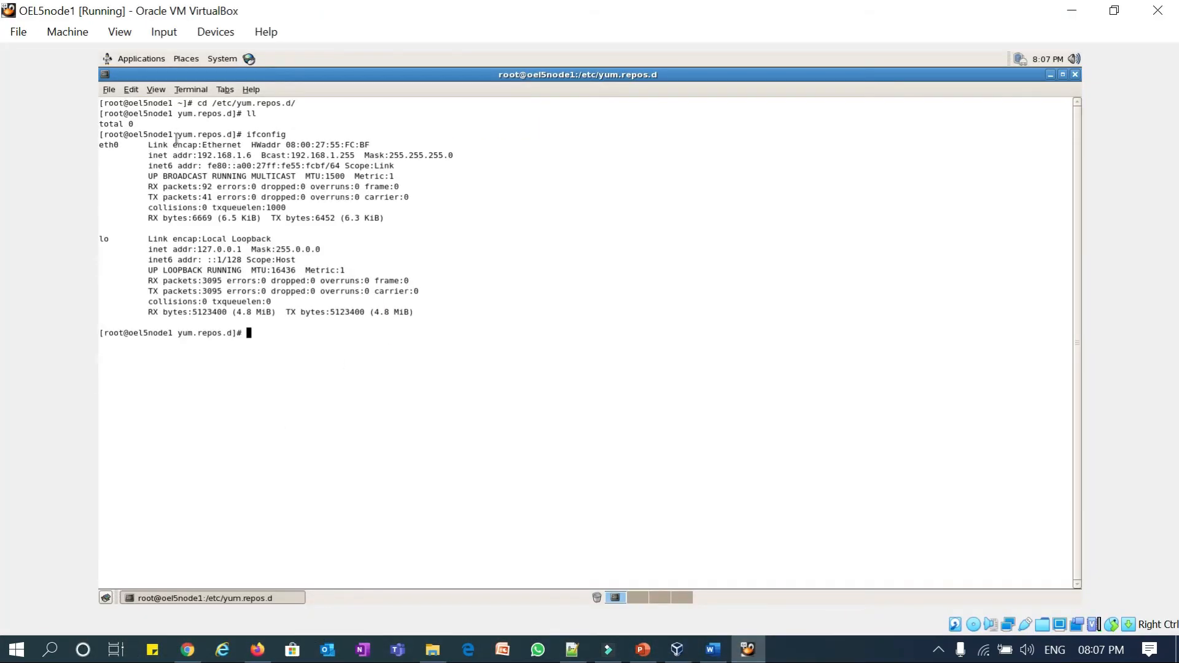
- Browse the terminal and System menus, opening and closing Network Proxy preferences
click(133, 90)
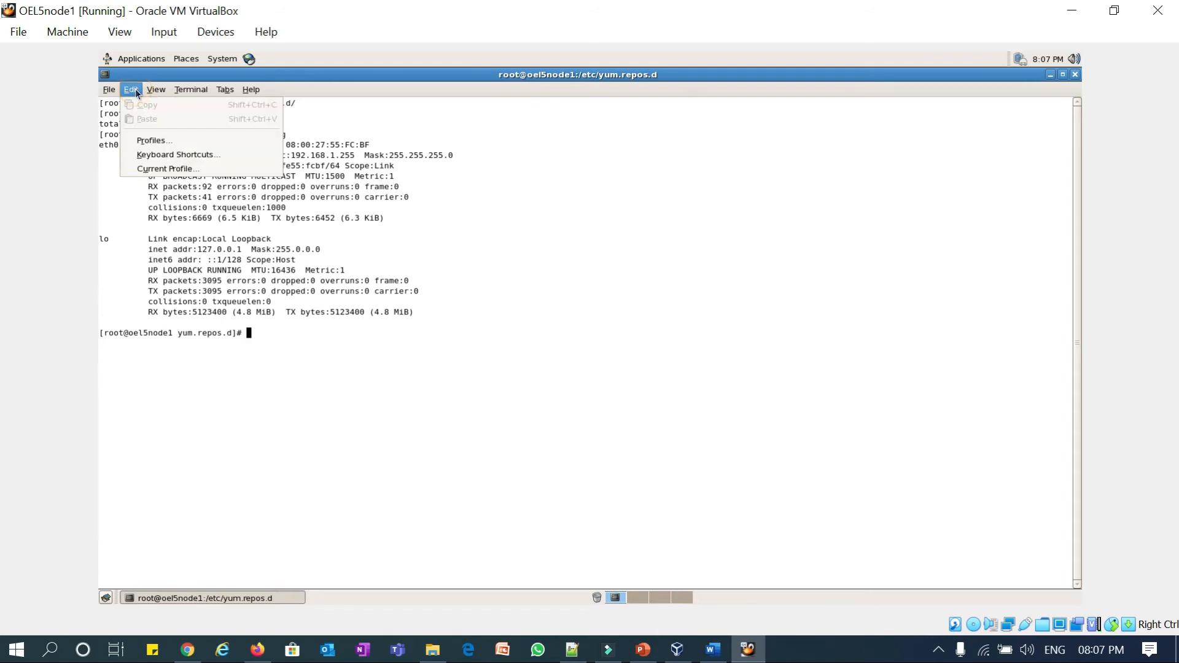
click(223, 59)
click(222, 58)
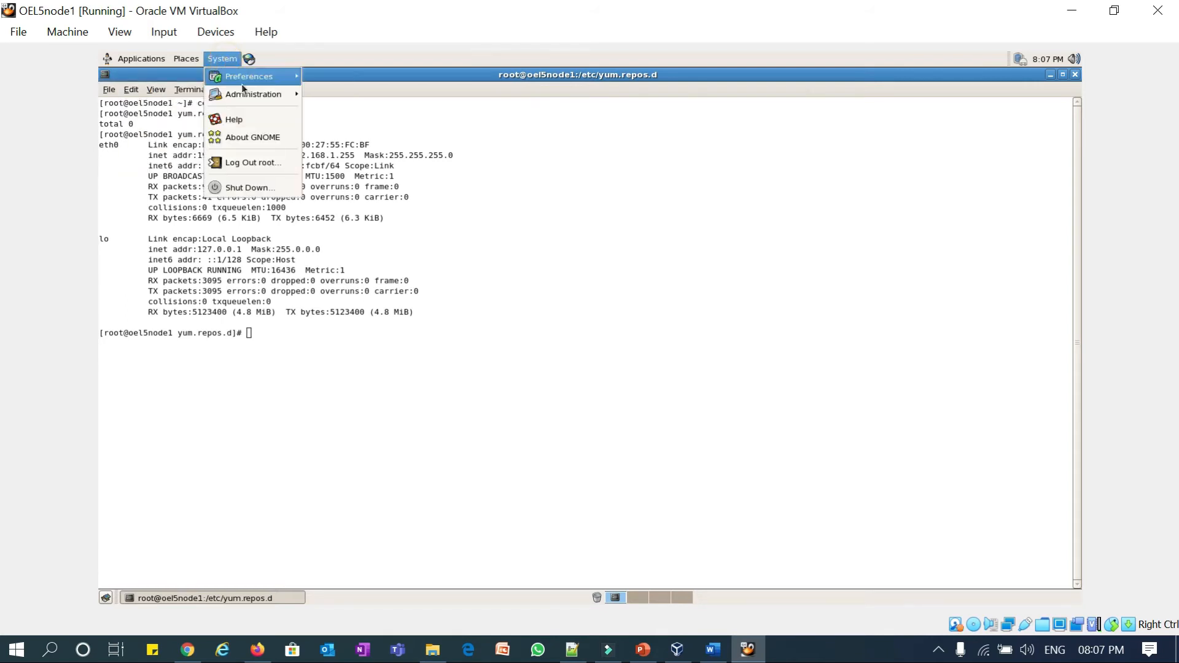
mouse_move(264, 76)
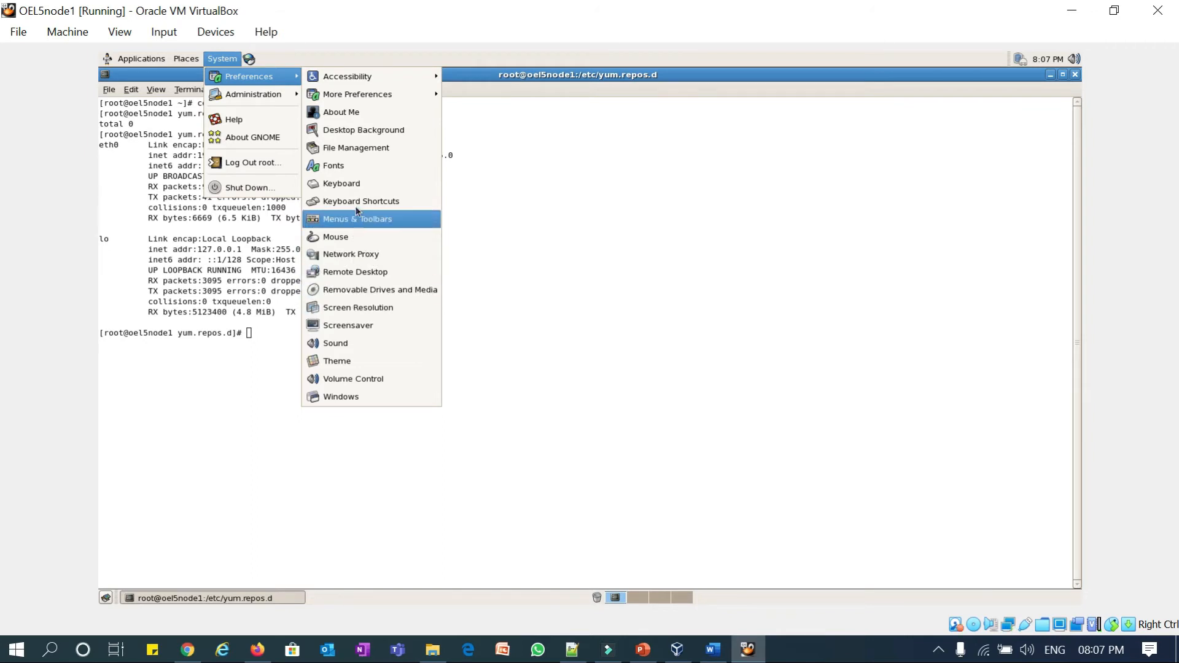
click(360, 254)
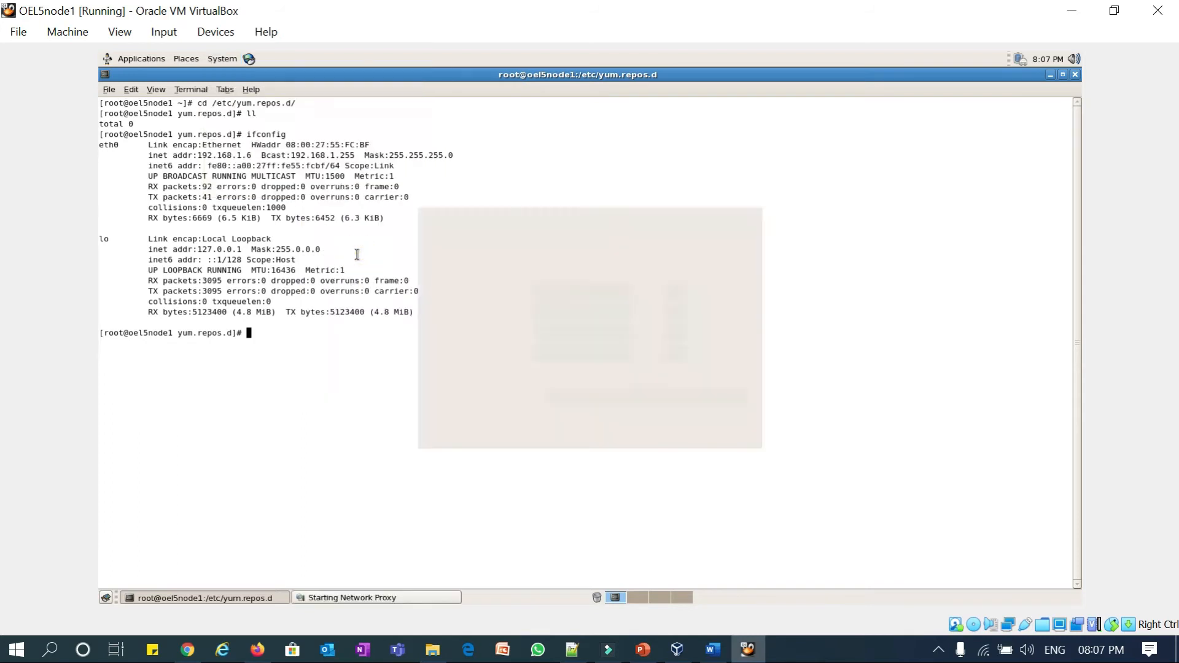
click(757, 201)
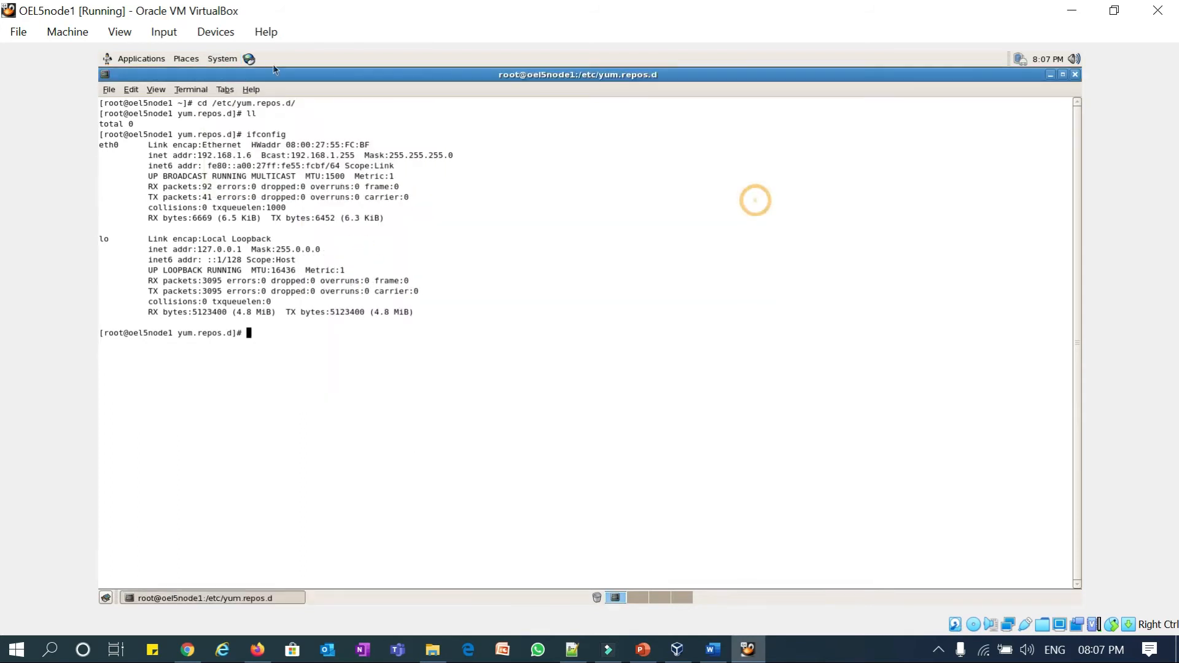
- In Network configuration, edit eth0 to static addressing for all users with address 192.168.1.128
click(222, 59)
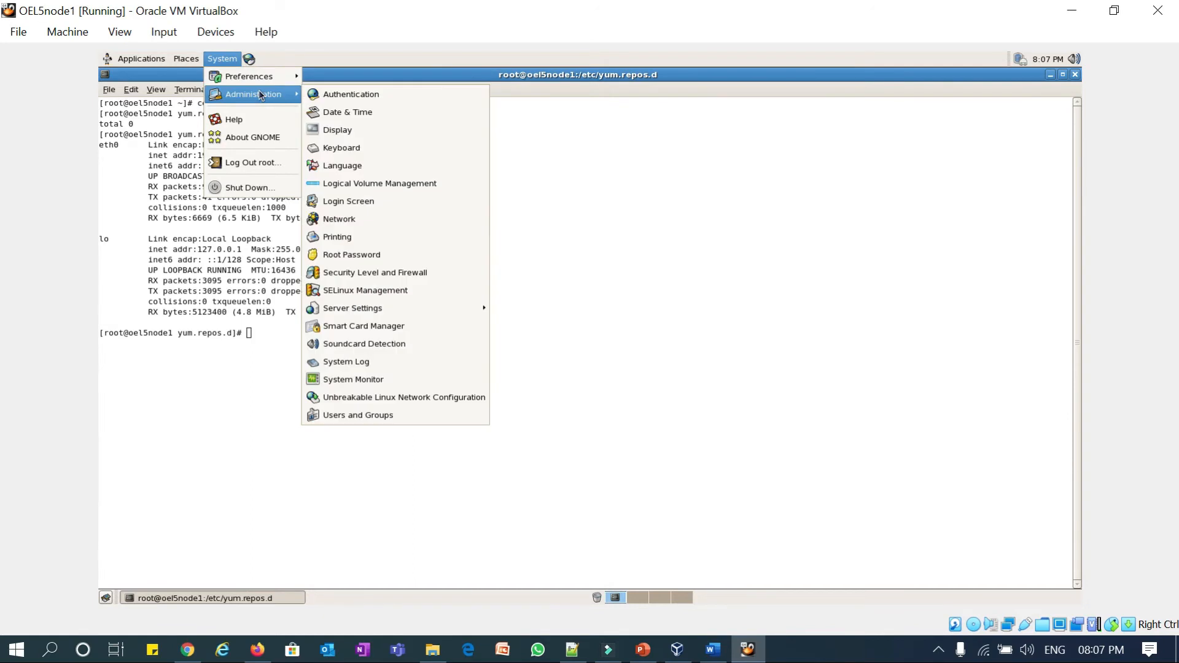
click(340, 225)
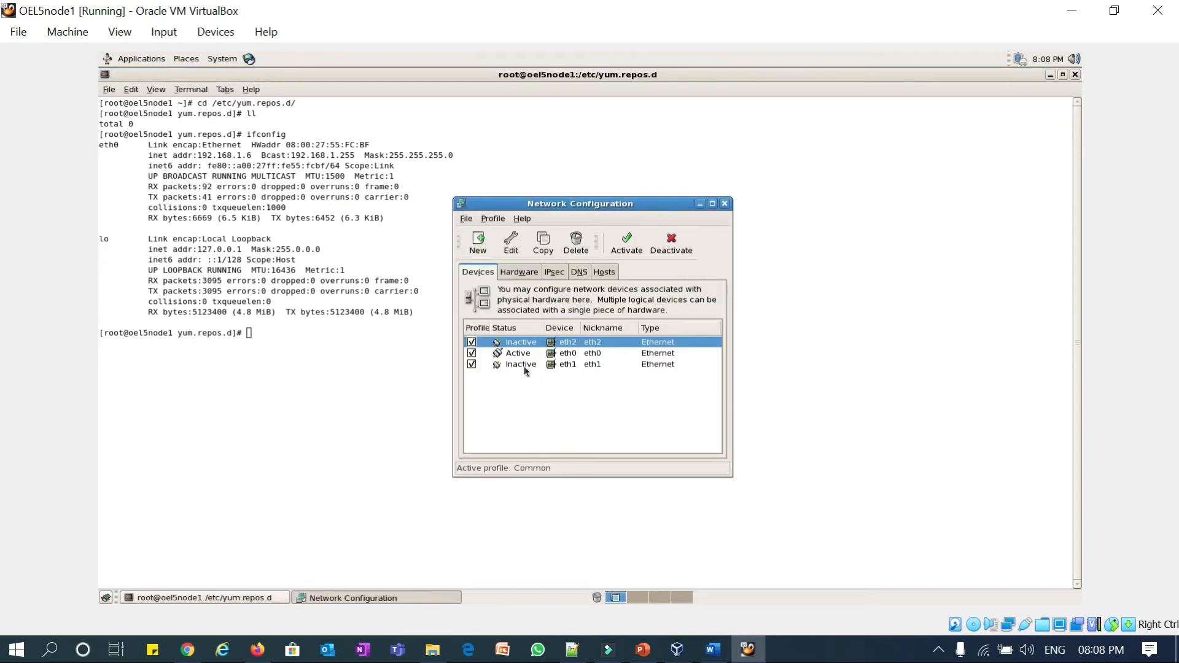
click(565, 354)
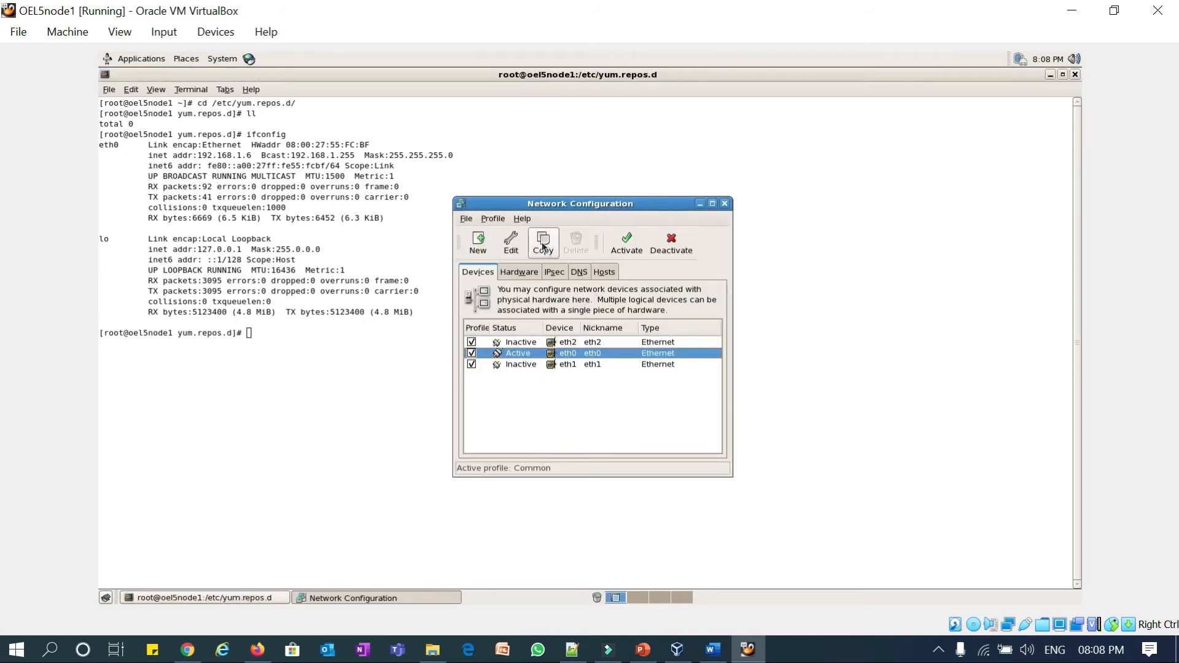
click(511, 243)
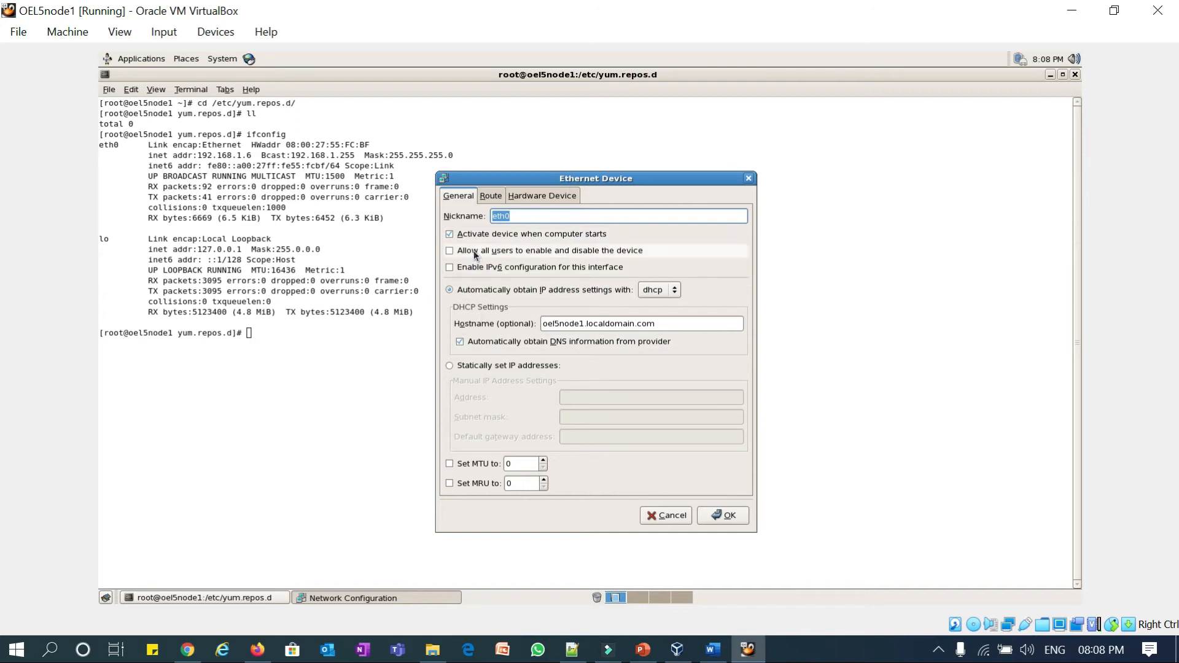
click(473, 365)
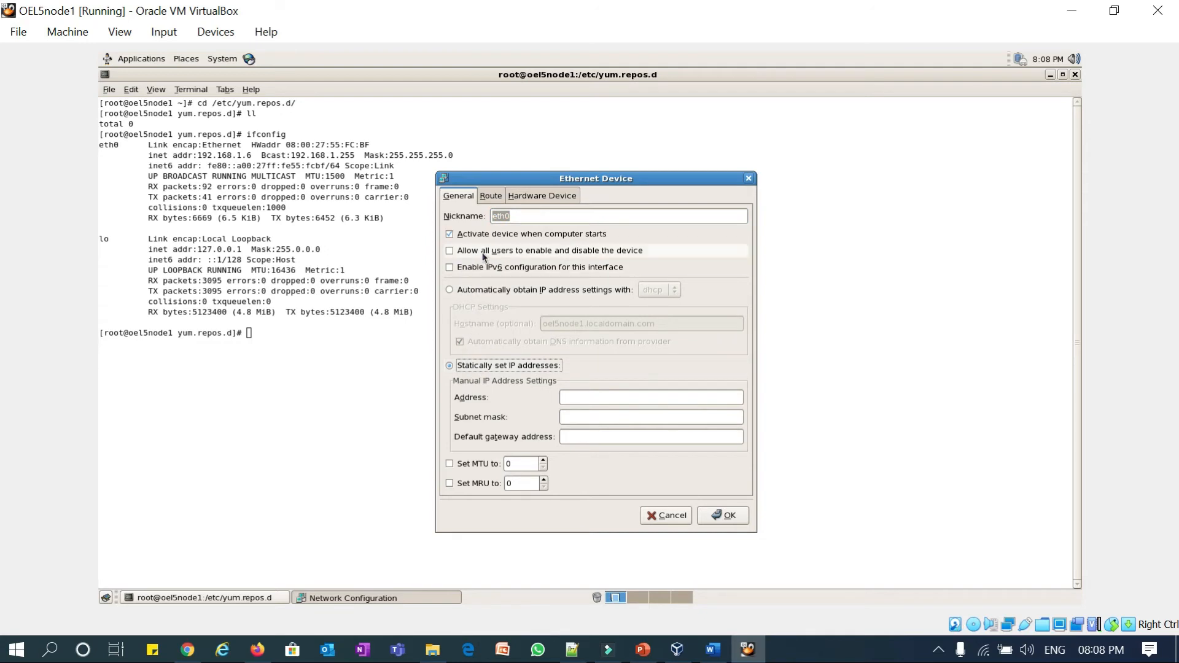
click(451, 251)
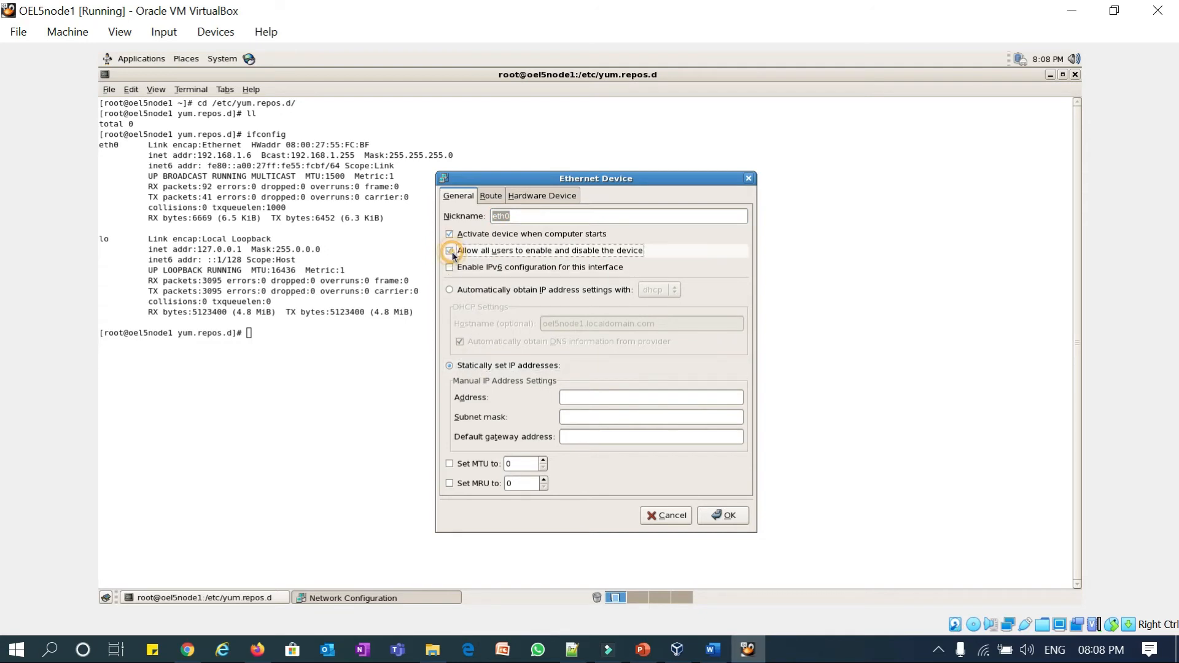
click(589, 396)
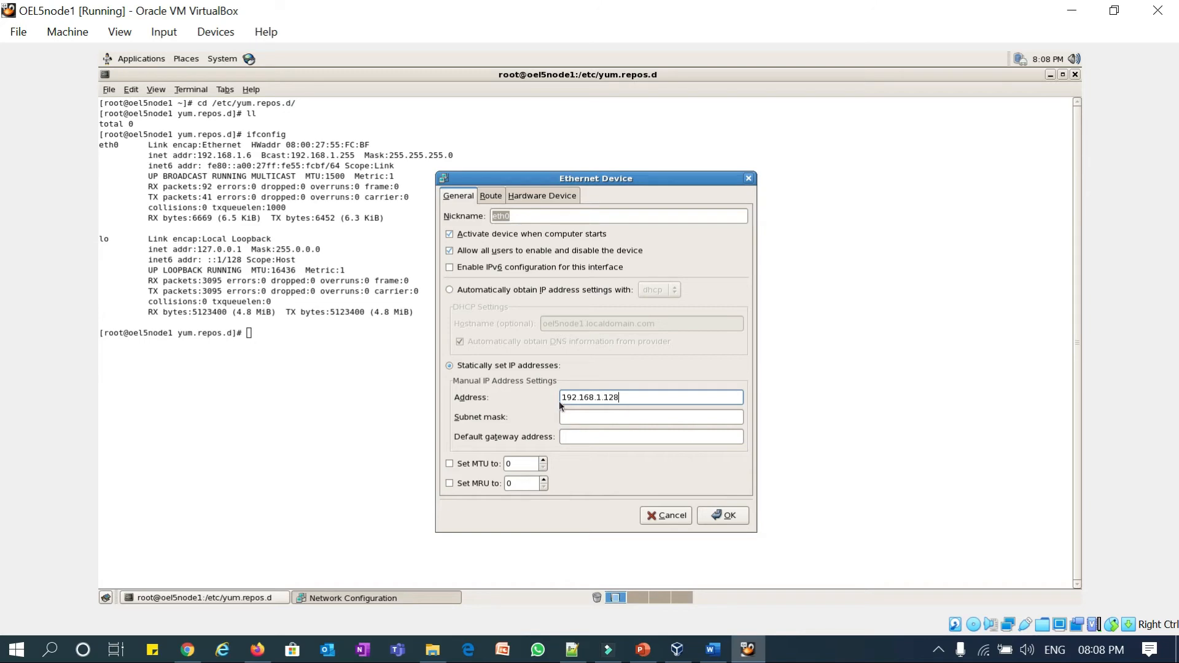
- Check the host Wi-Fi properties showing IPv4 192.168.1.5, then return to the VM
click(983, 649)
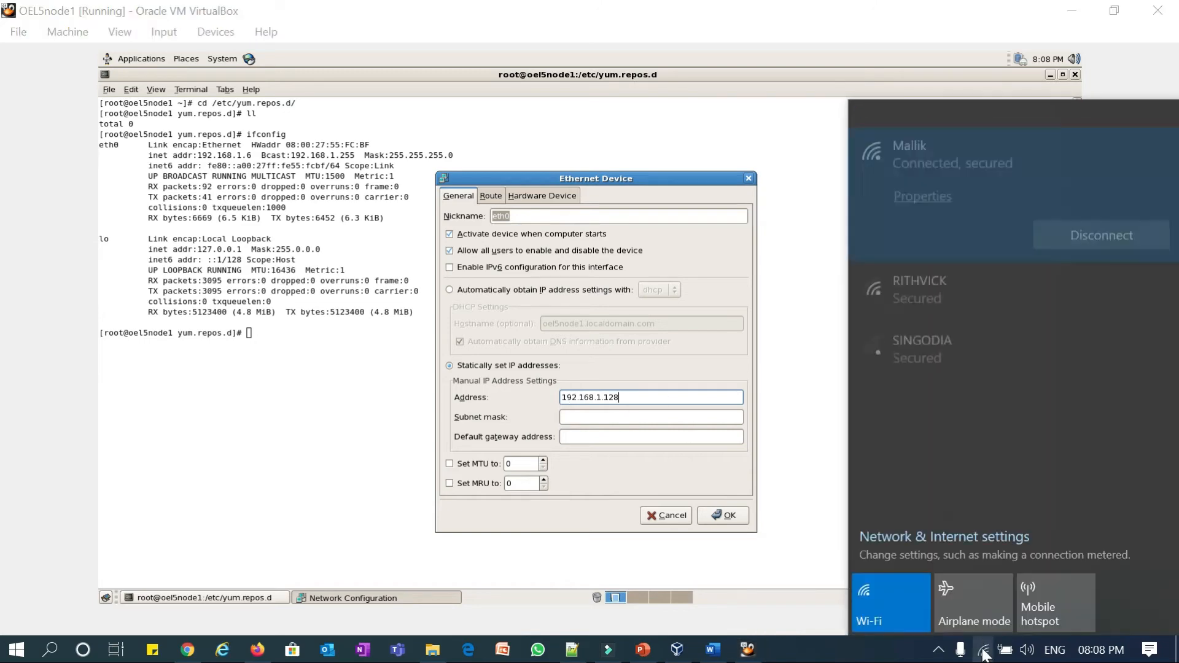
click(922, 180)
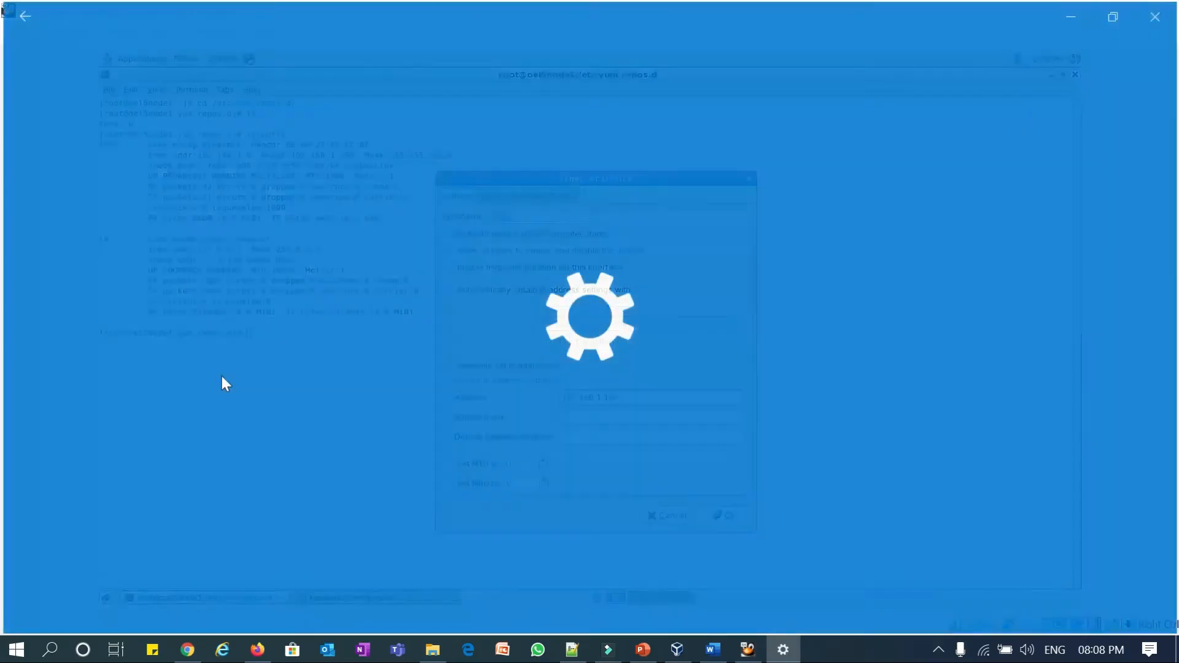
scroll(258, 433, down, 10)
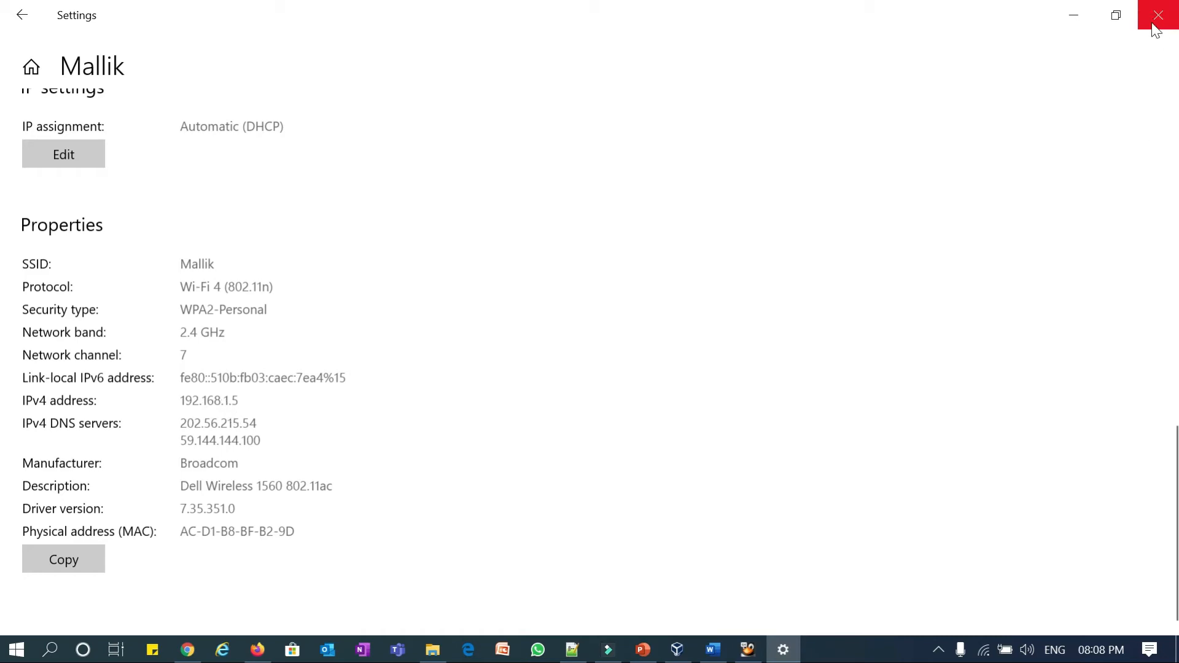
click(1081, 24)
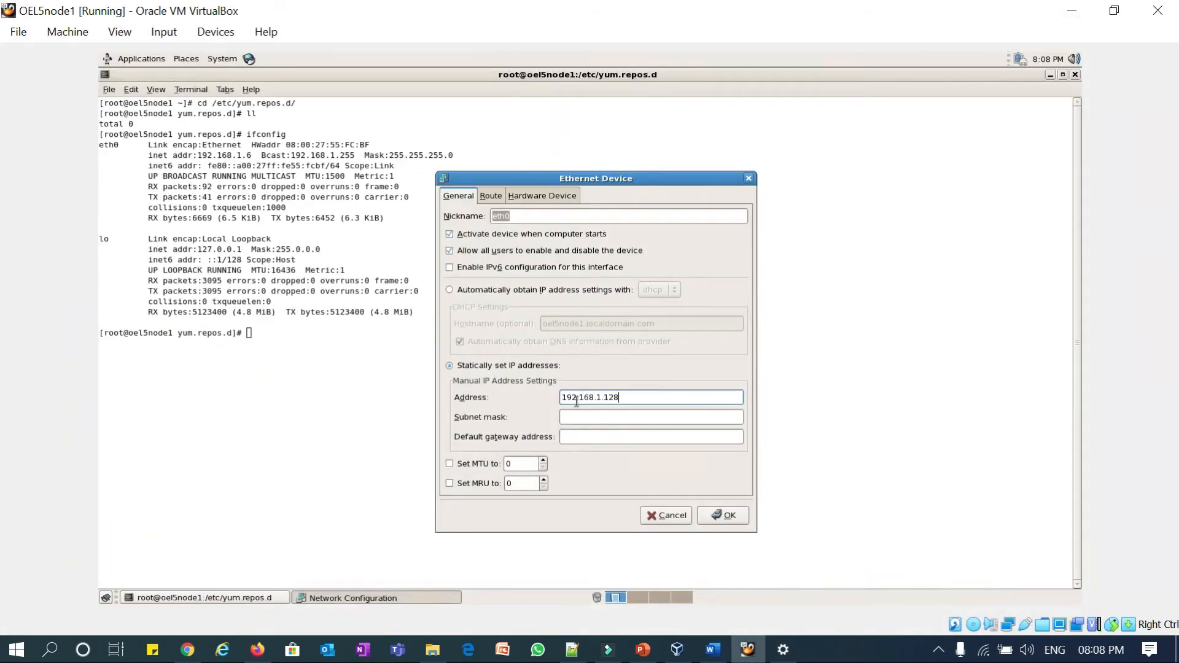
- Review eth0's 192.168.1.128 address, add subnet mask 255.255.255.0, and save
double_click(607, 397)
click(623, 397)
drag(607, 397, 625, 397)
drag(602, 397, 555, 397)
click(633, 399)
click(587, 421)
text(255.255.255.0)
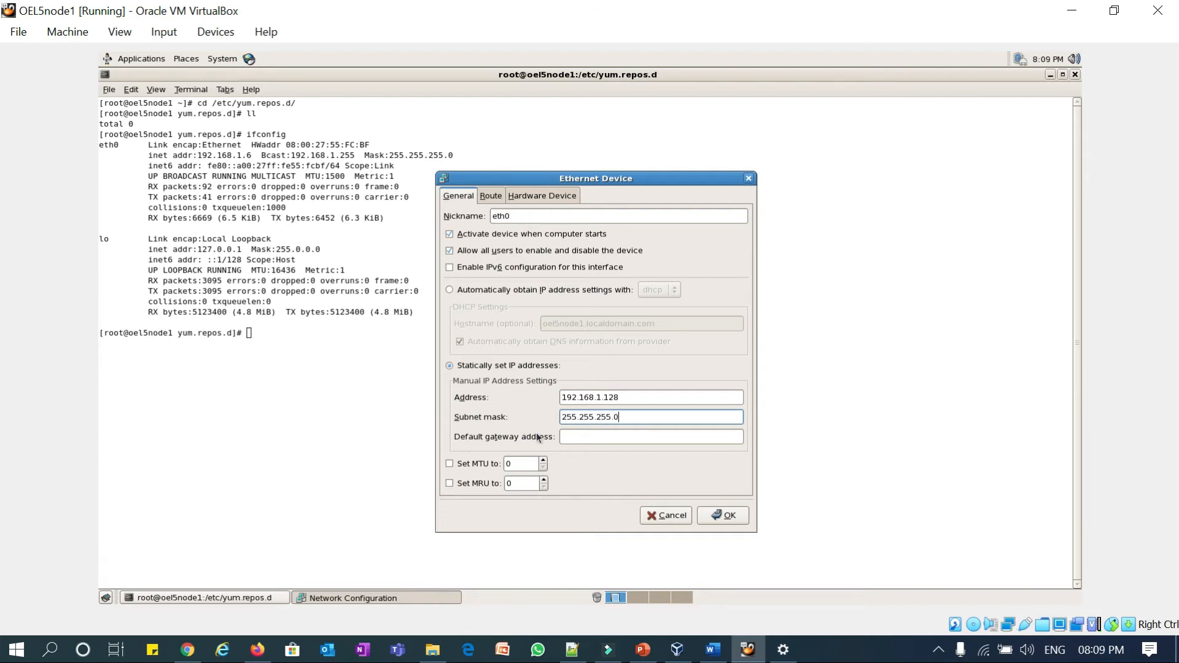
click(726, 518)
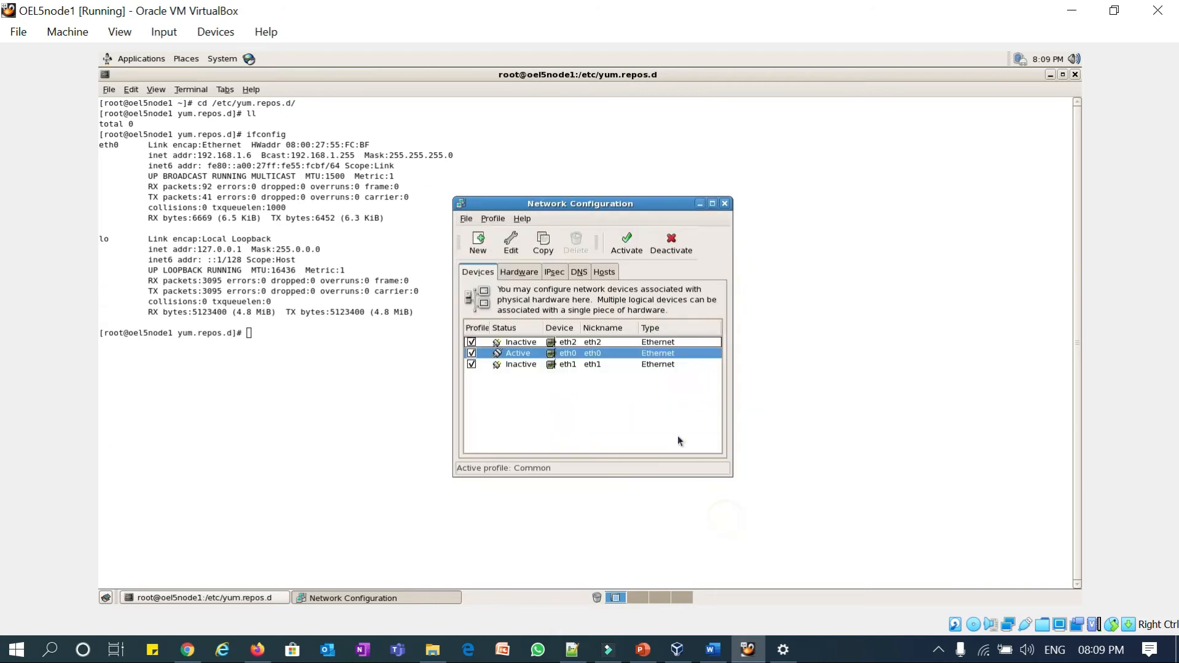
- Set eth1 to activate at boot for all users, static 192.168.2.128 with mask 255.255.255.0
click(571, 366)
click(511, 242)
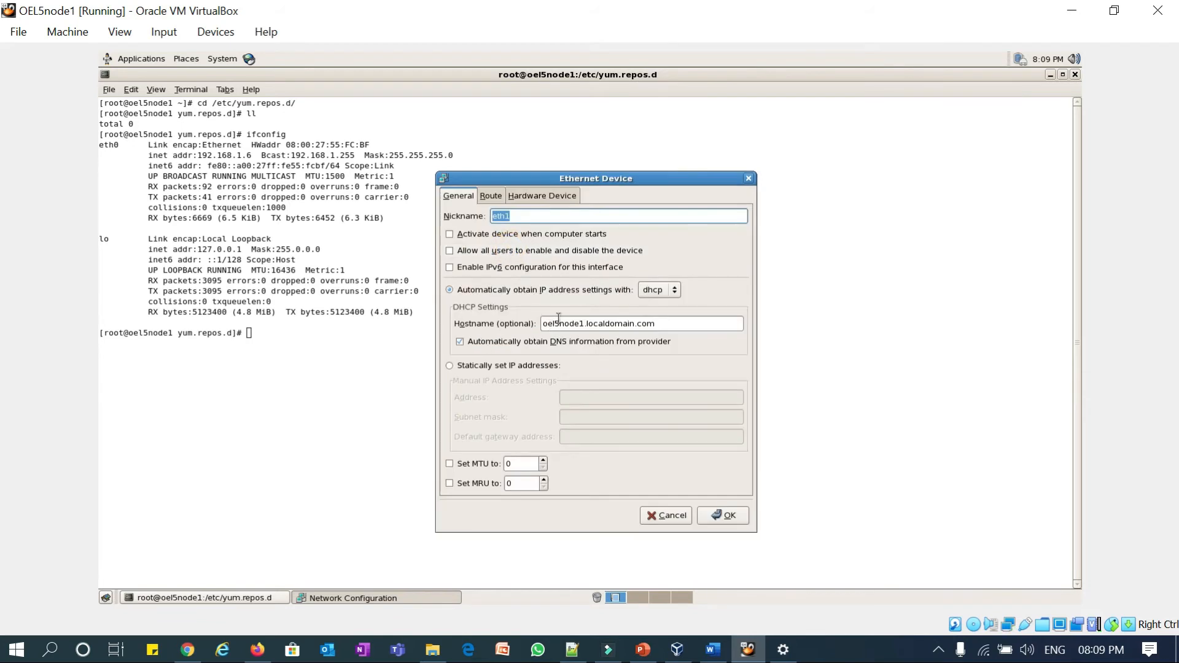
click(454, 235)
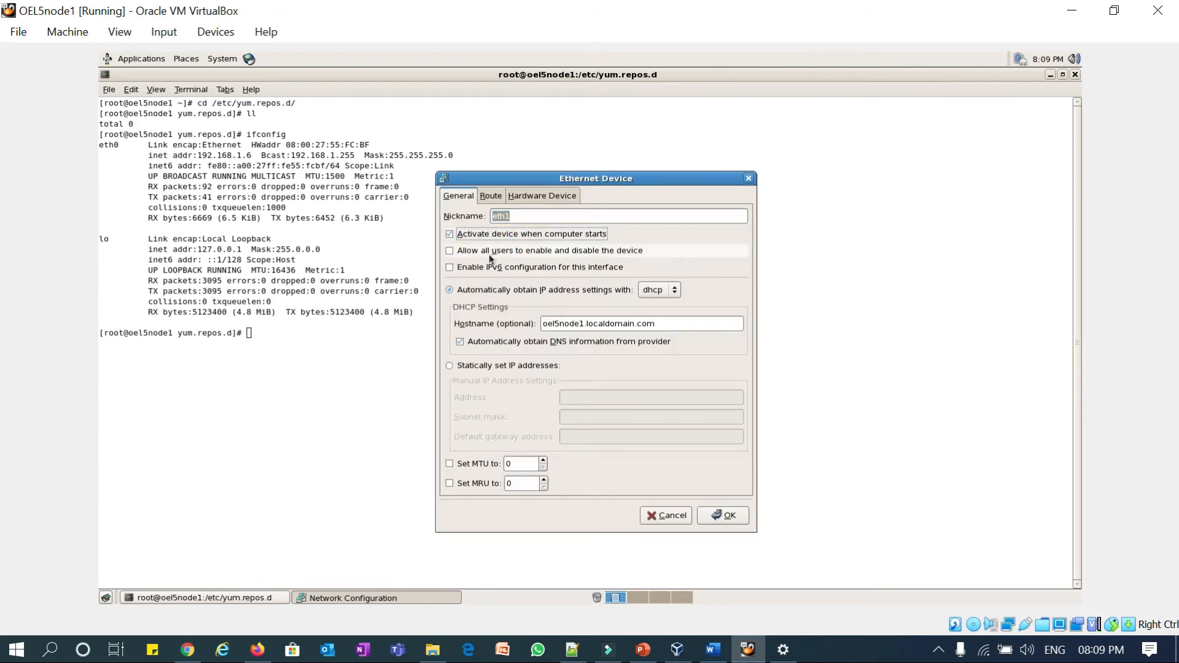
click(449, 252)
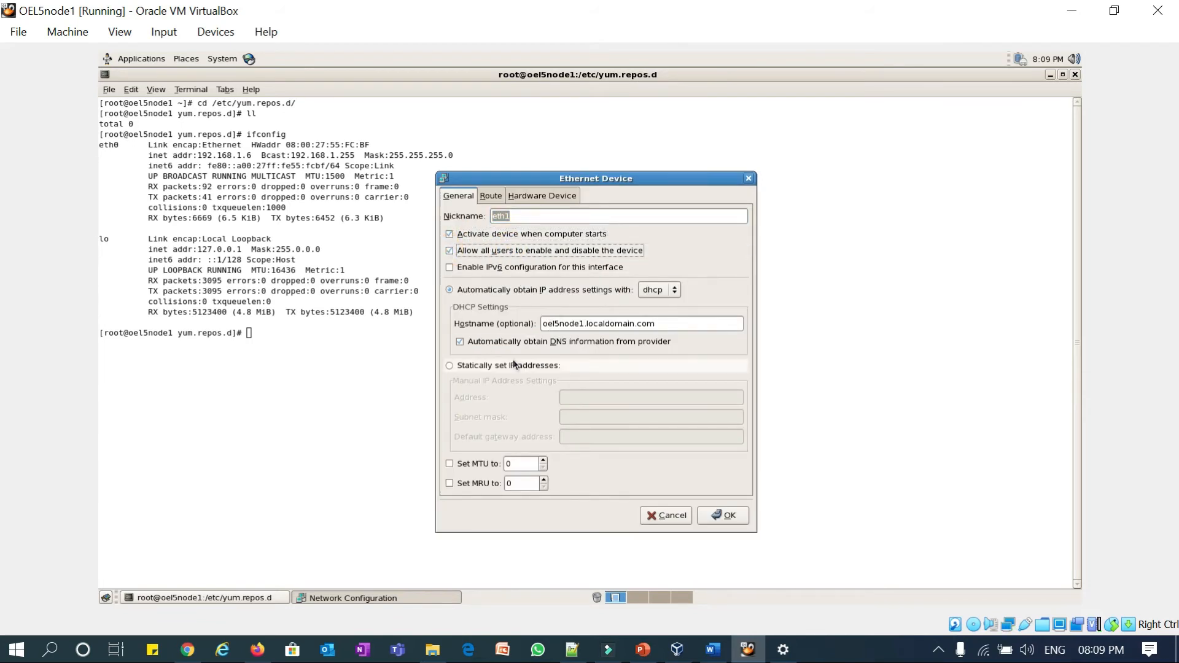
click(480, 366)
click(581, 396)
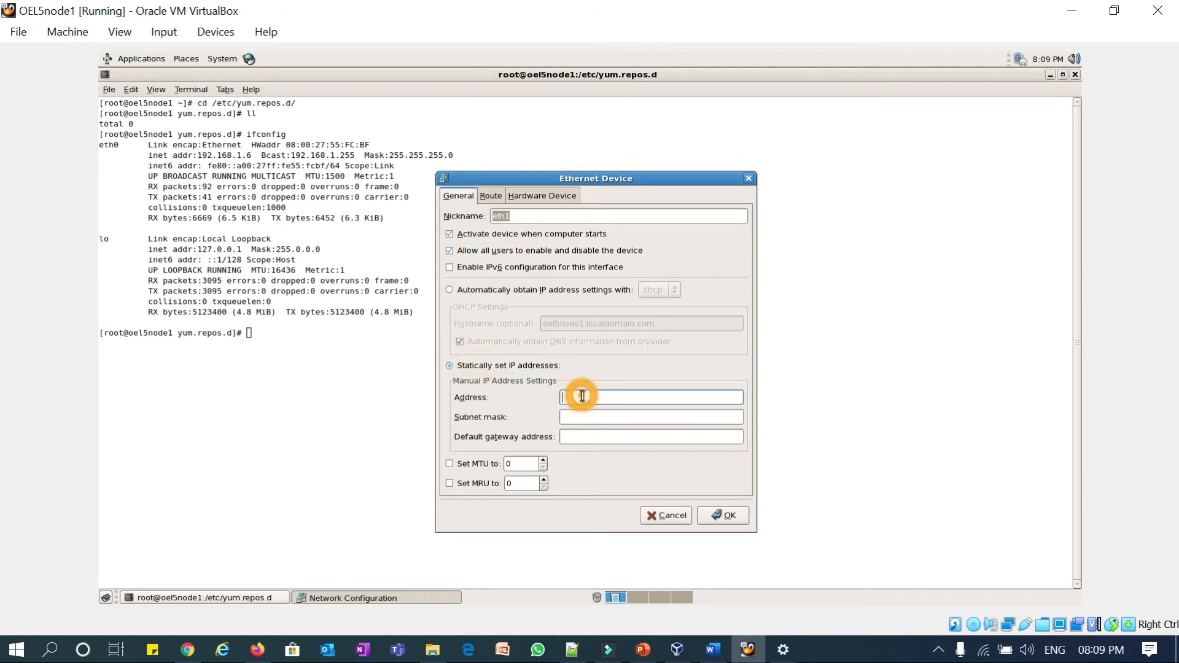
text(192.168.2.128)
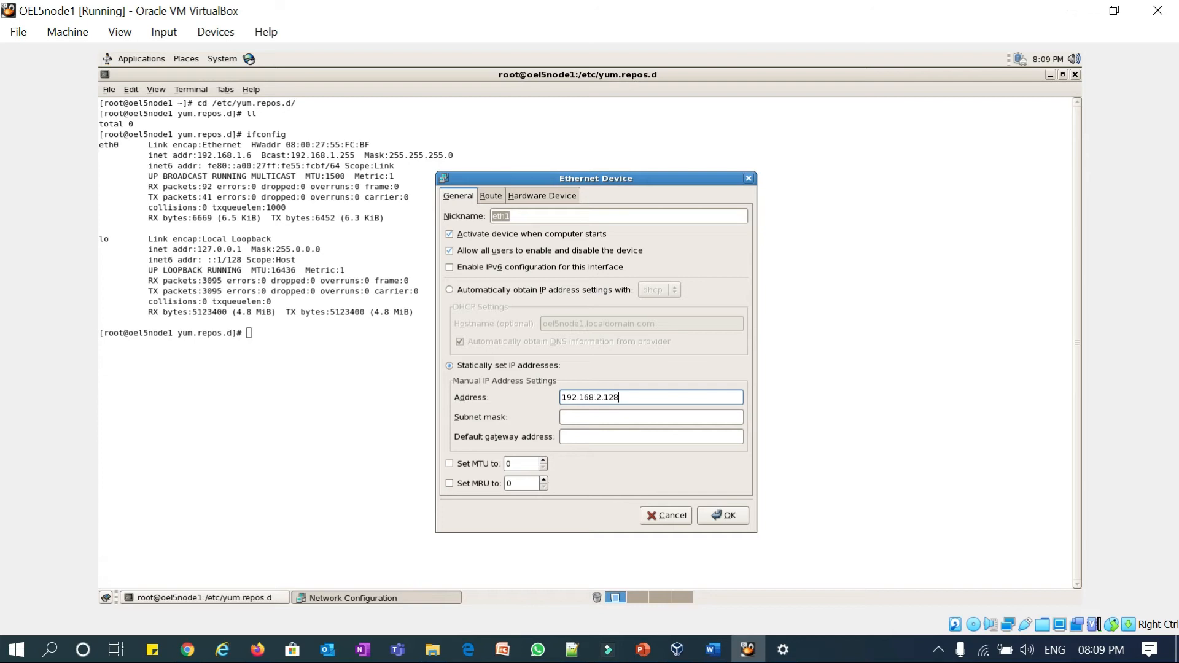
click(618, 418)
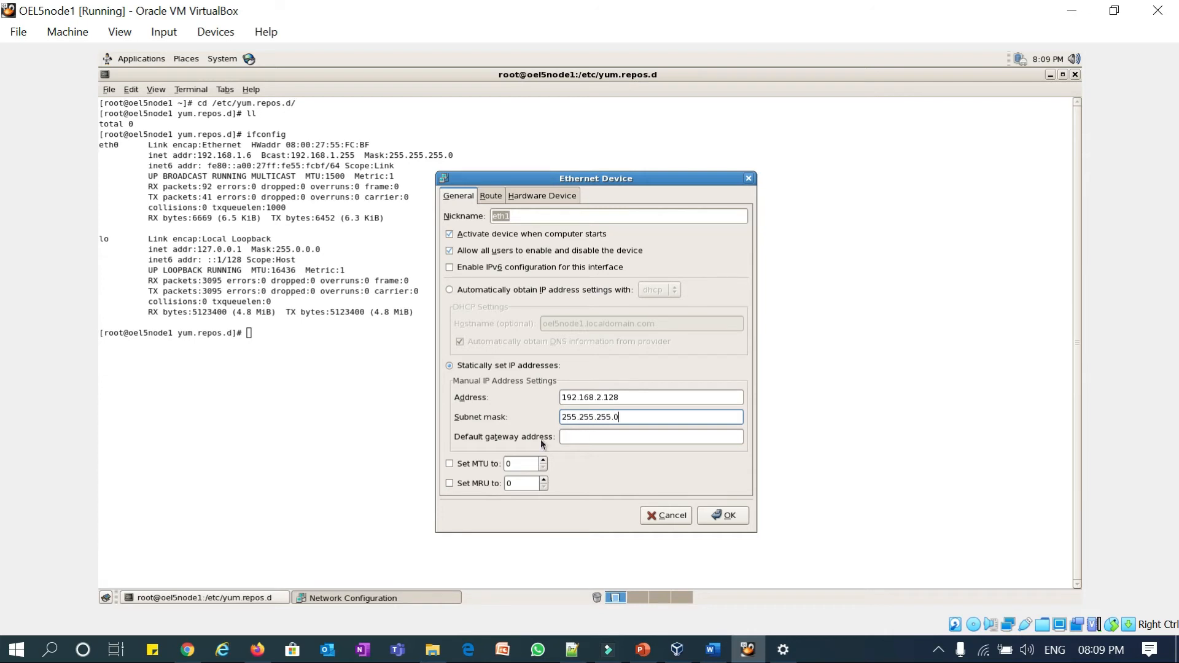
click(725, 515)
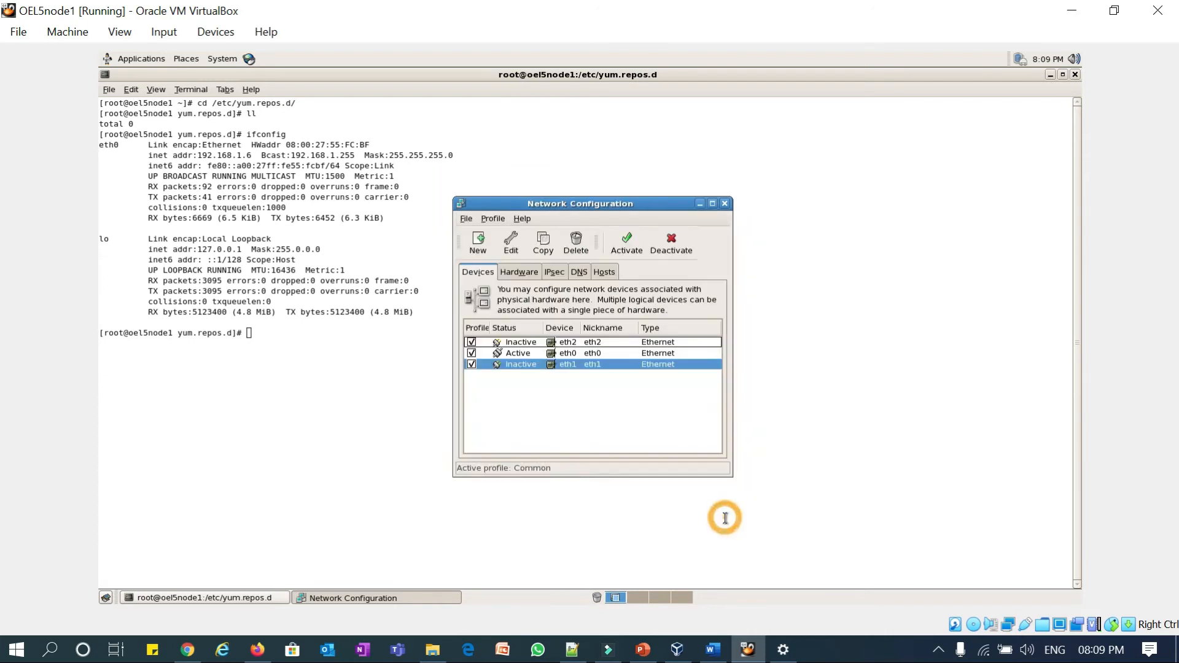
- Set eth2 to activate at boot and save its settings
click(523, 342)
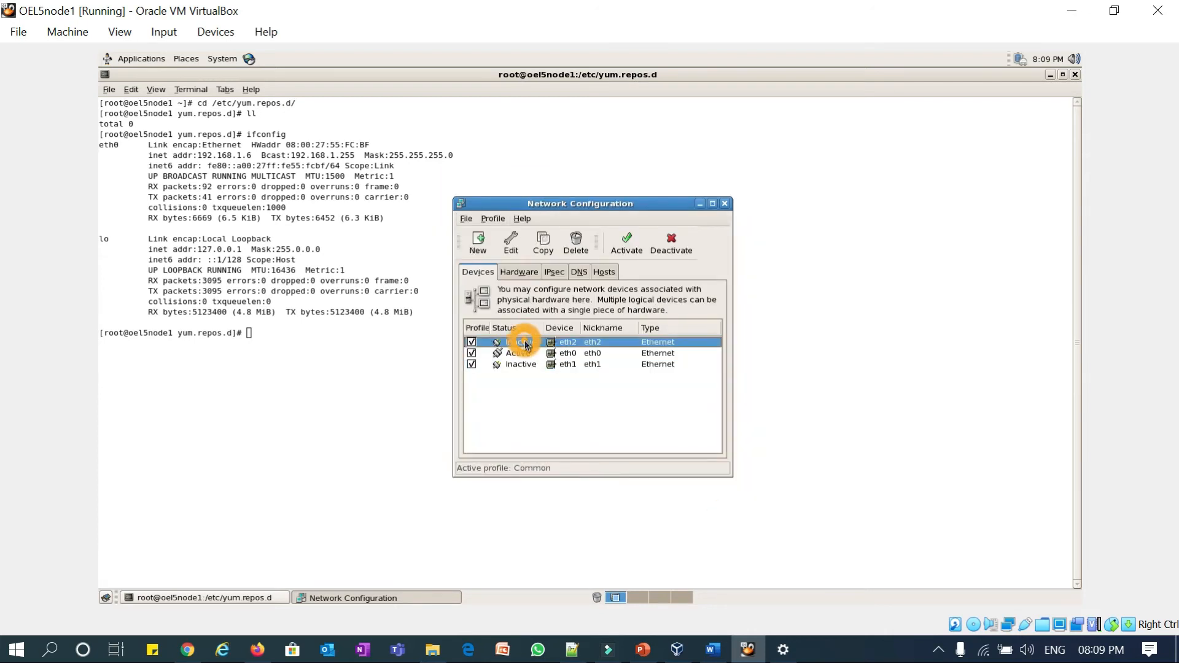
click(513, 241)
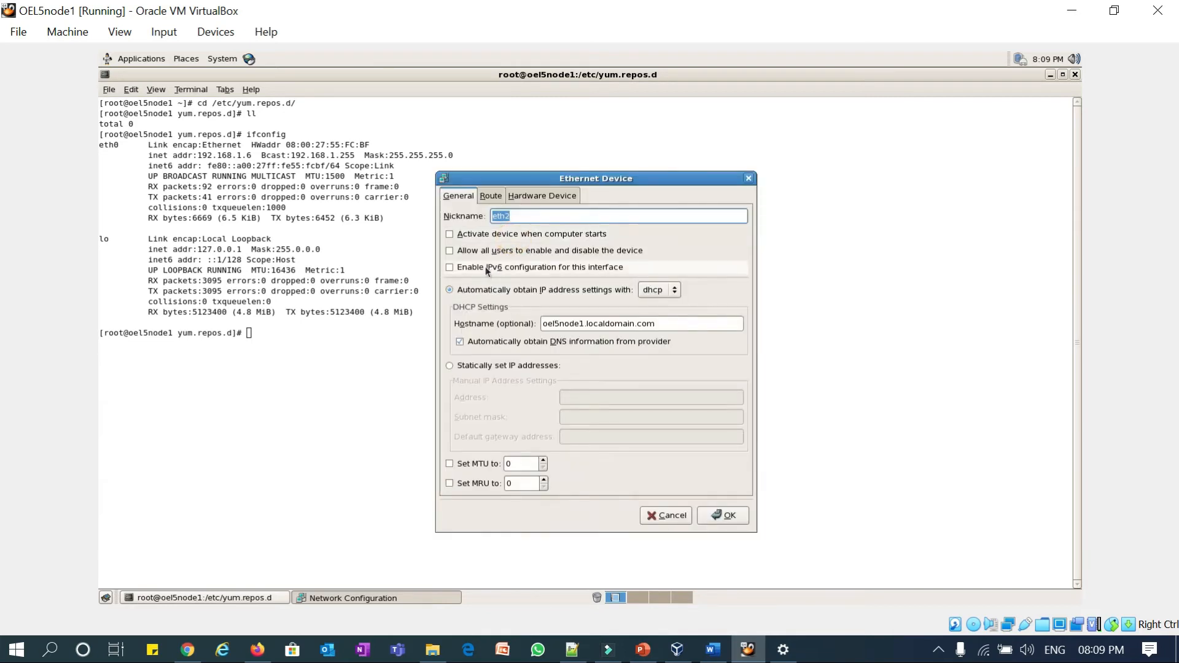
click(452, 234)
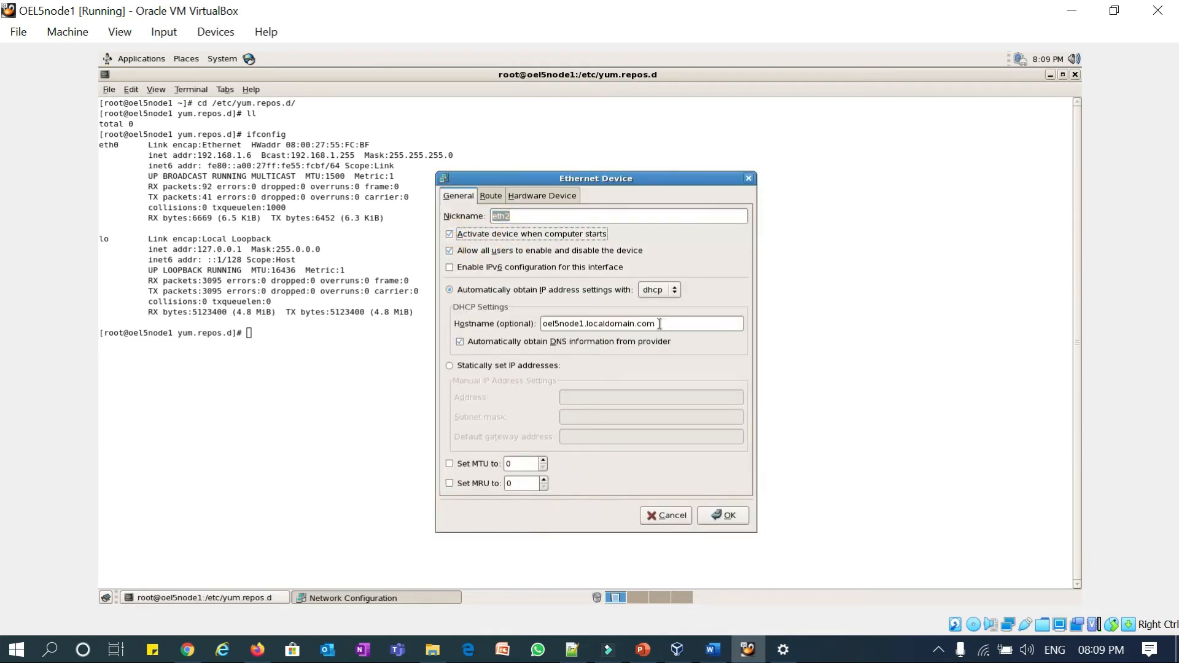
click(717, 515)
- Activate eth2, confirm saving the configuration, then activate eth1
click(627, 246)
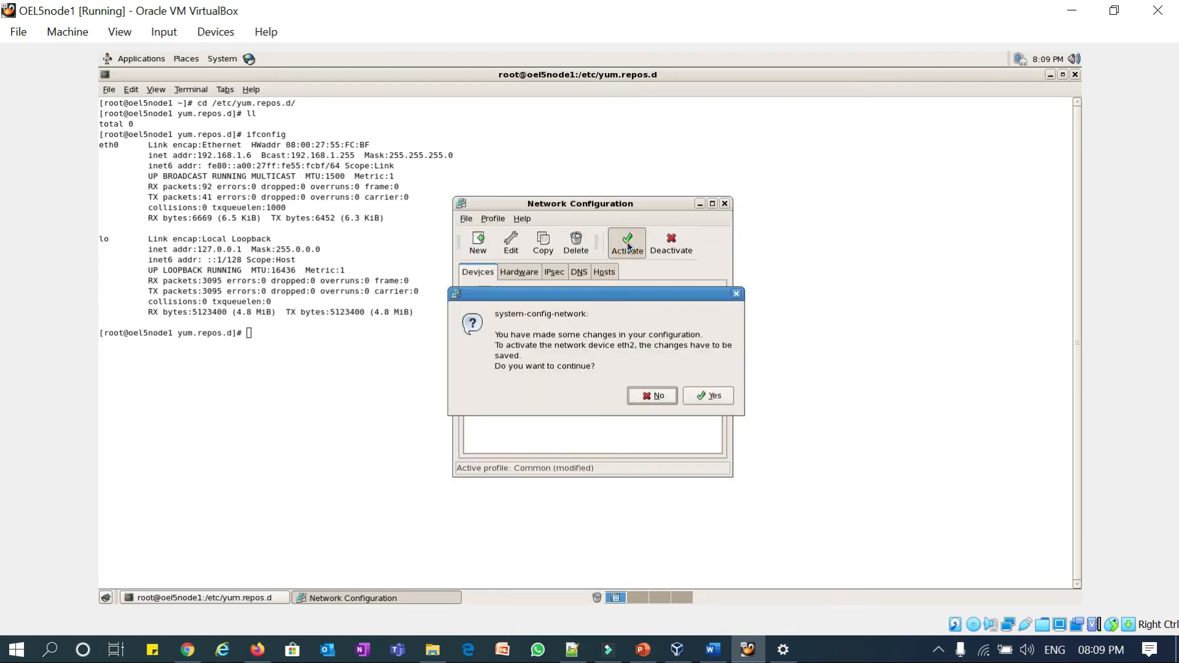
click(706, 394)
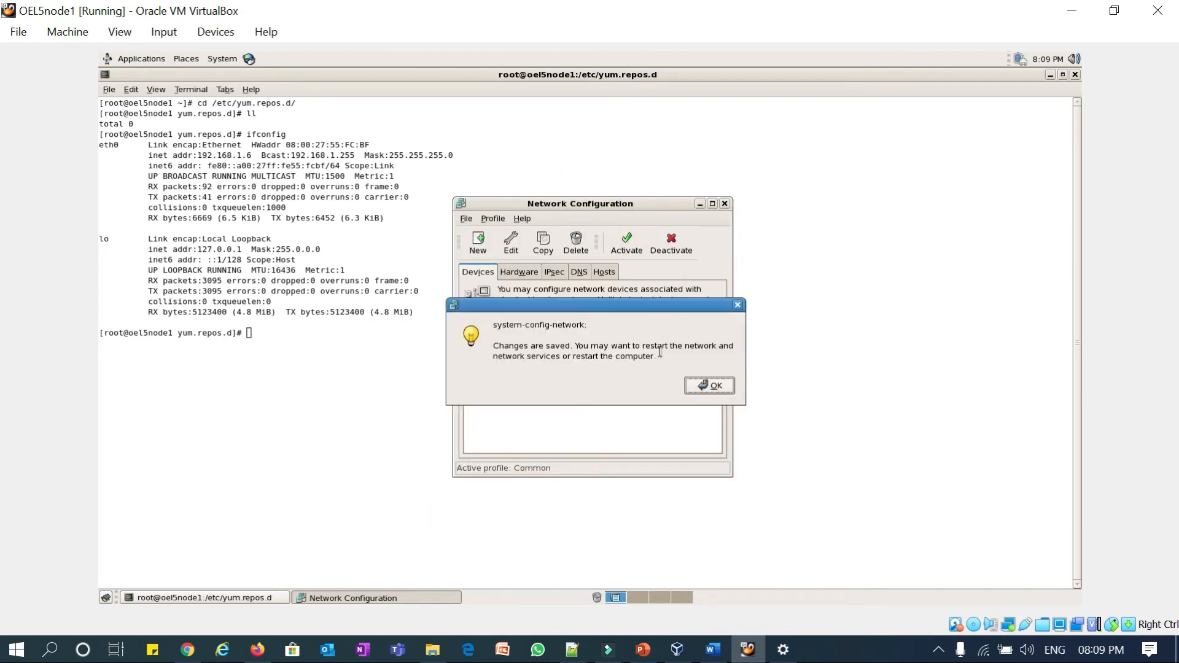
click(700, 385)
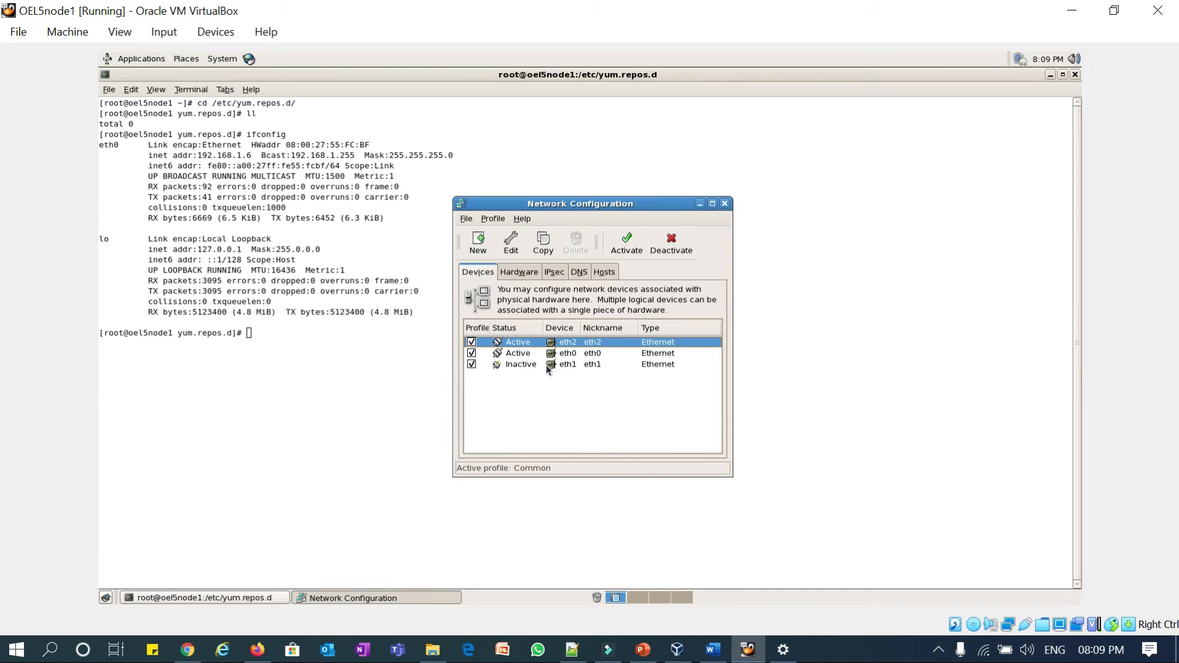
click(544, 365)
click(626, 247)
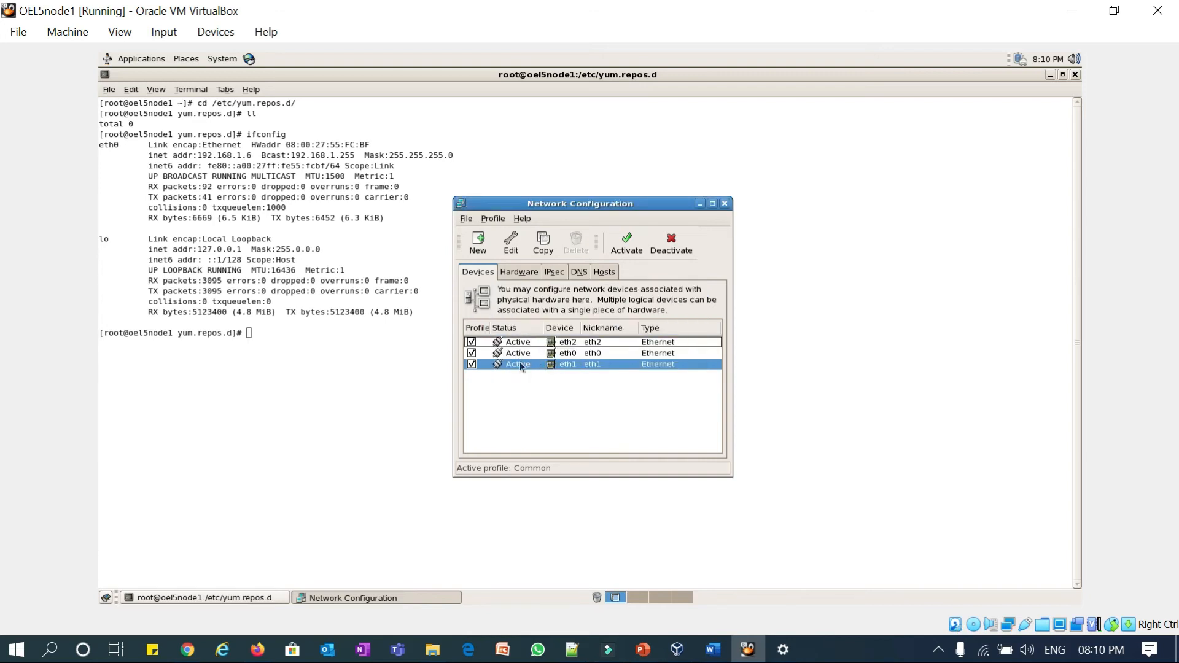
- Close the network tool and run service network restart in the terminal
click(725, 203)
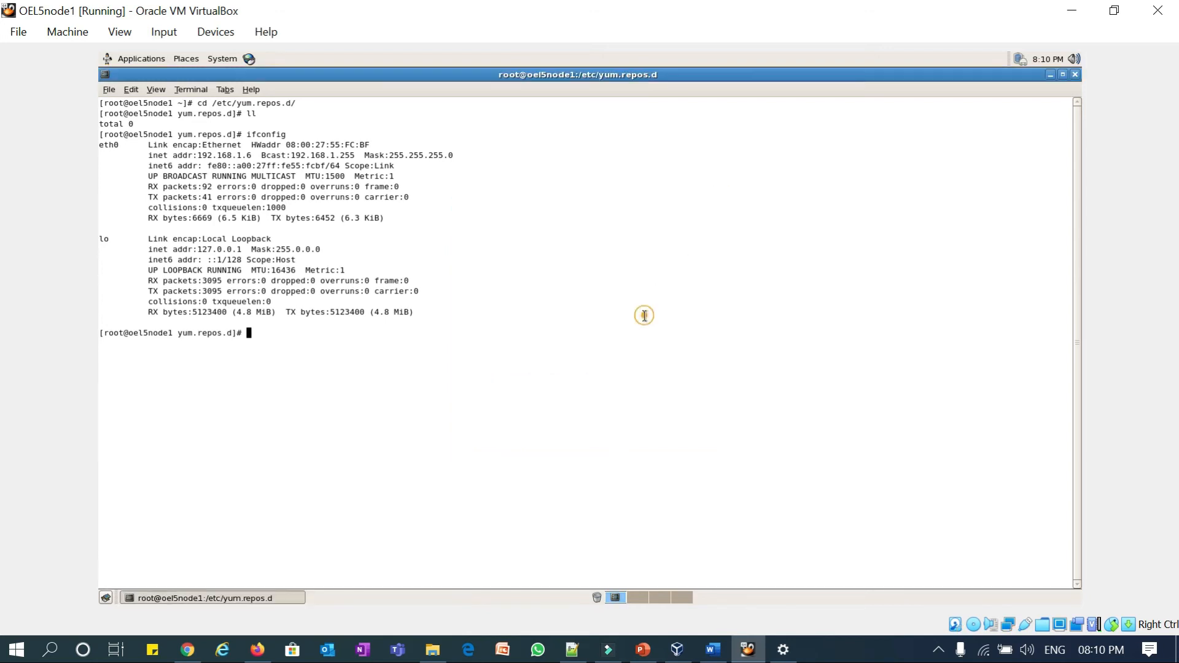
text(service network restart)
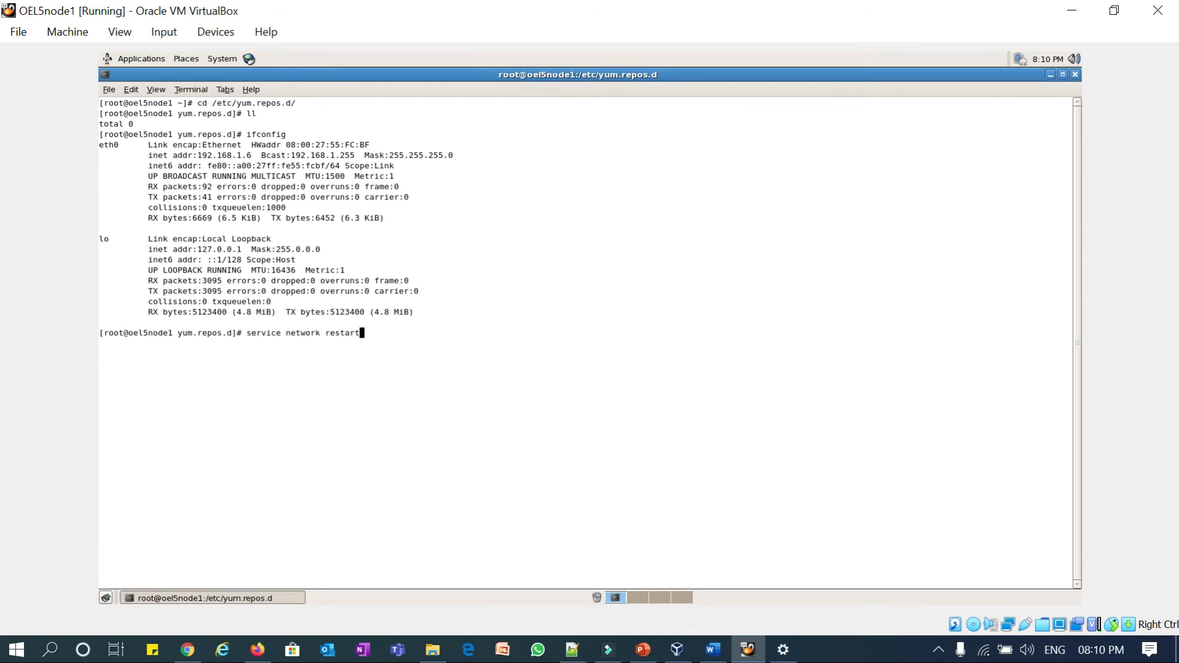
key(Return)
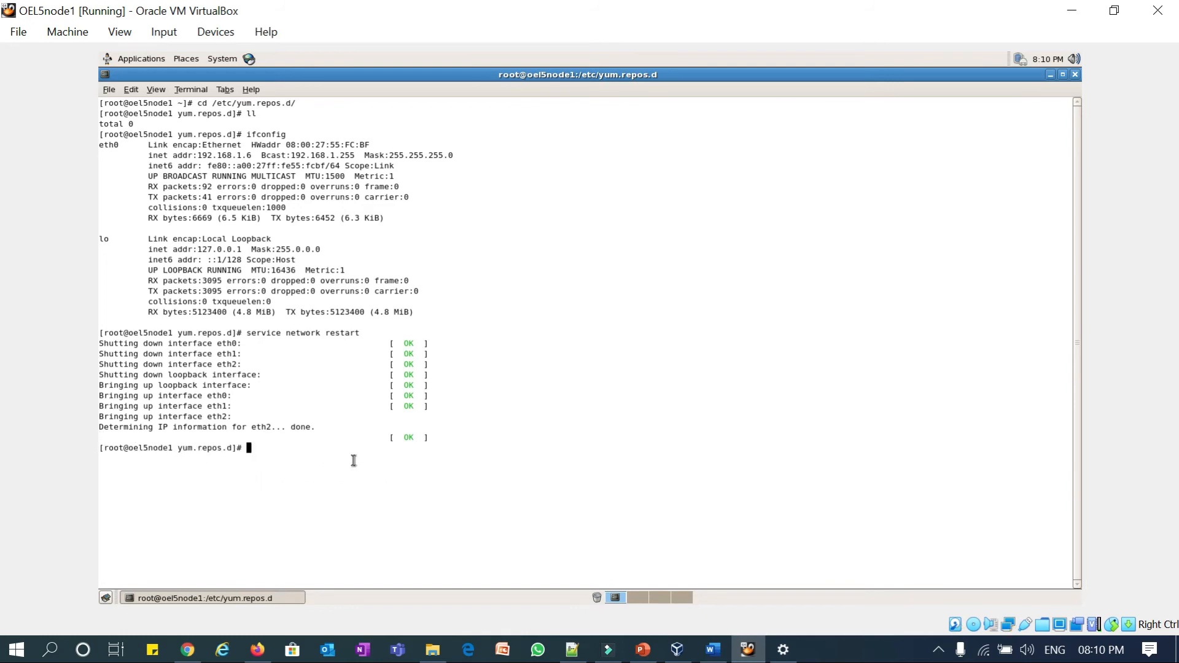
- Run ifconfig and highlight eth0 192.168.1.128, eth1 192.168.2.128 and eth2 192.168.1.7
text(ifconfig)
key(Return)
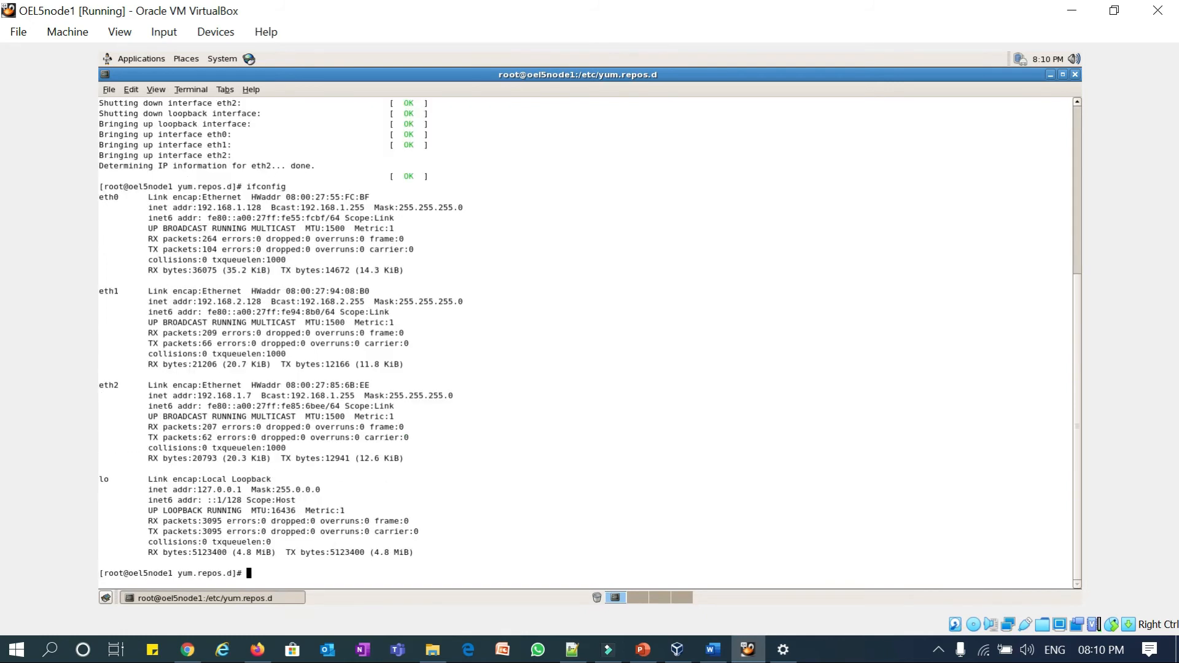
drag(200, 207, 255, 208)
drag(196, 303, 259, 301)
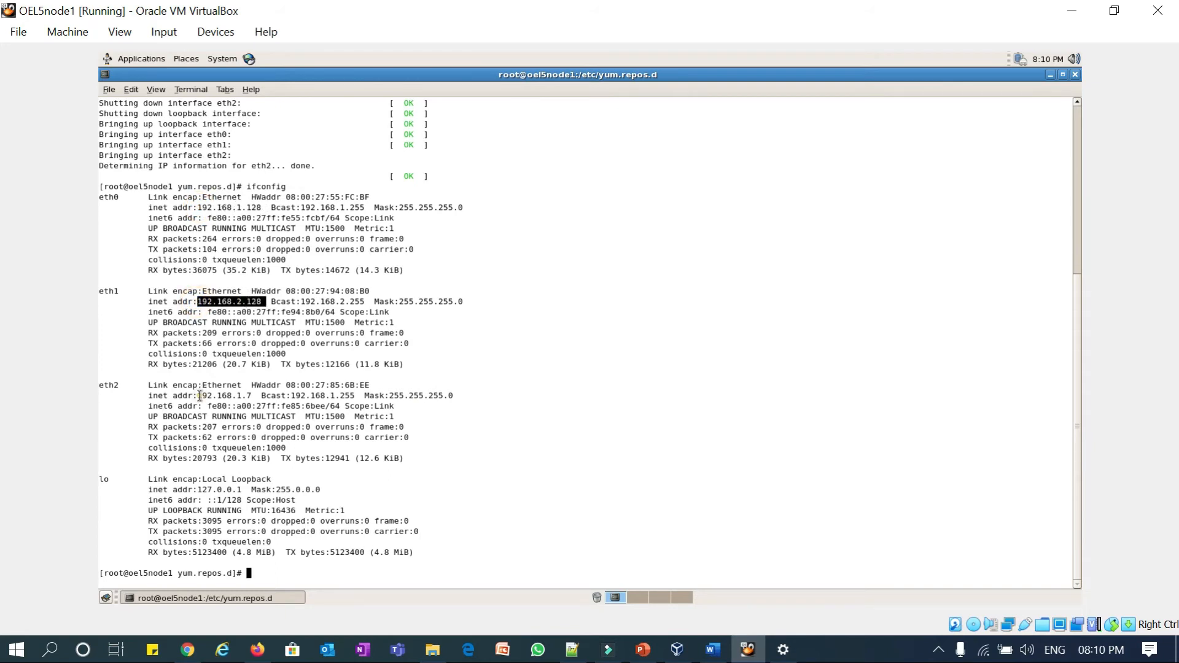
drag(197, 396, 249, 396)
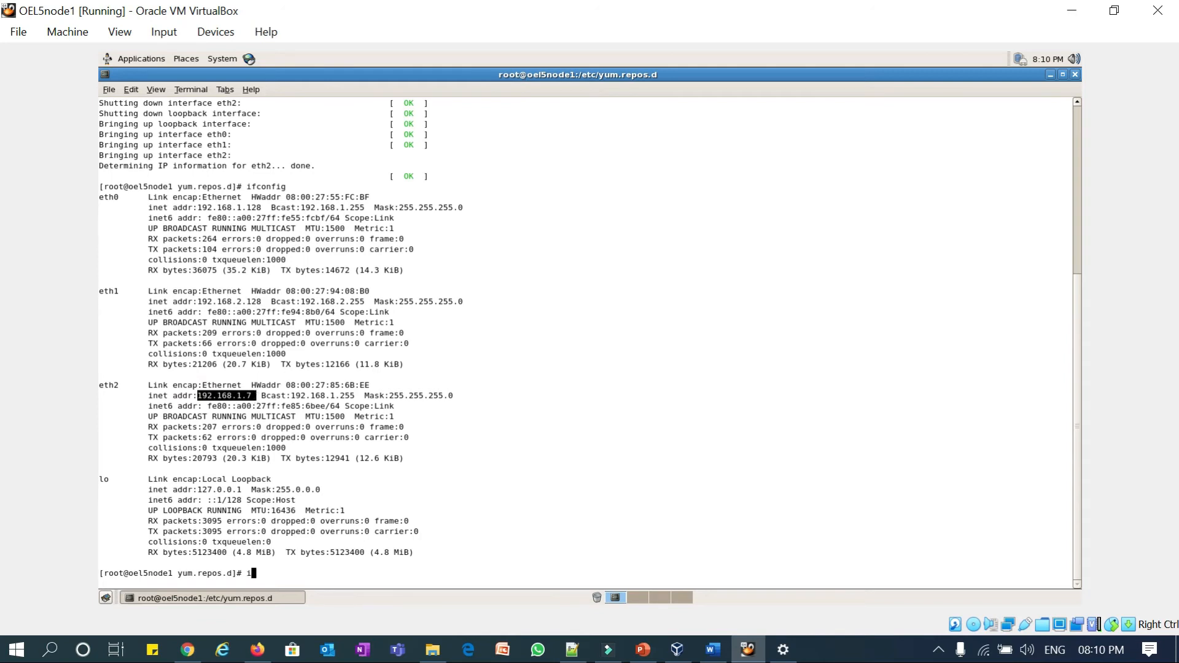
- Ping google.com and stop it with Ctrl+C, showing 0% packet loss
text(ping google.com)
key(Return)
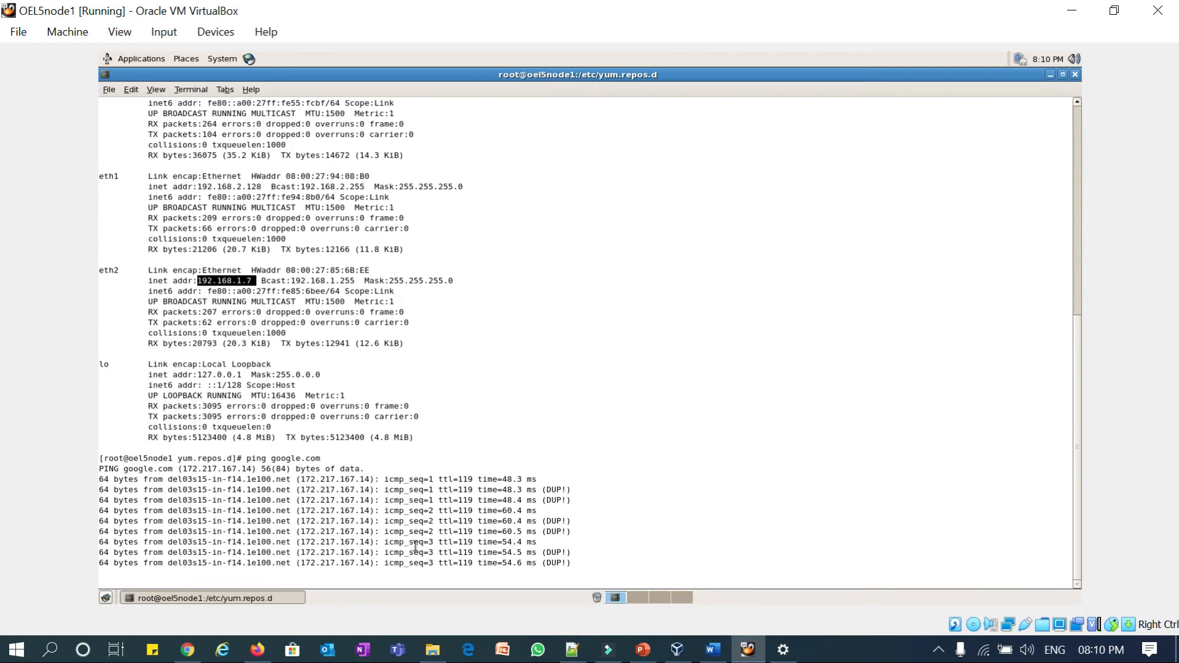
key(ctrl+c)
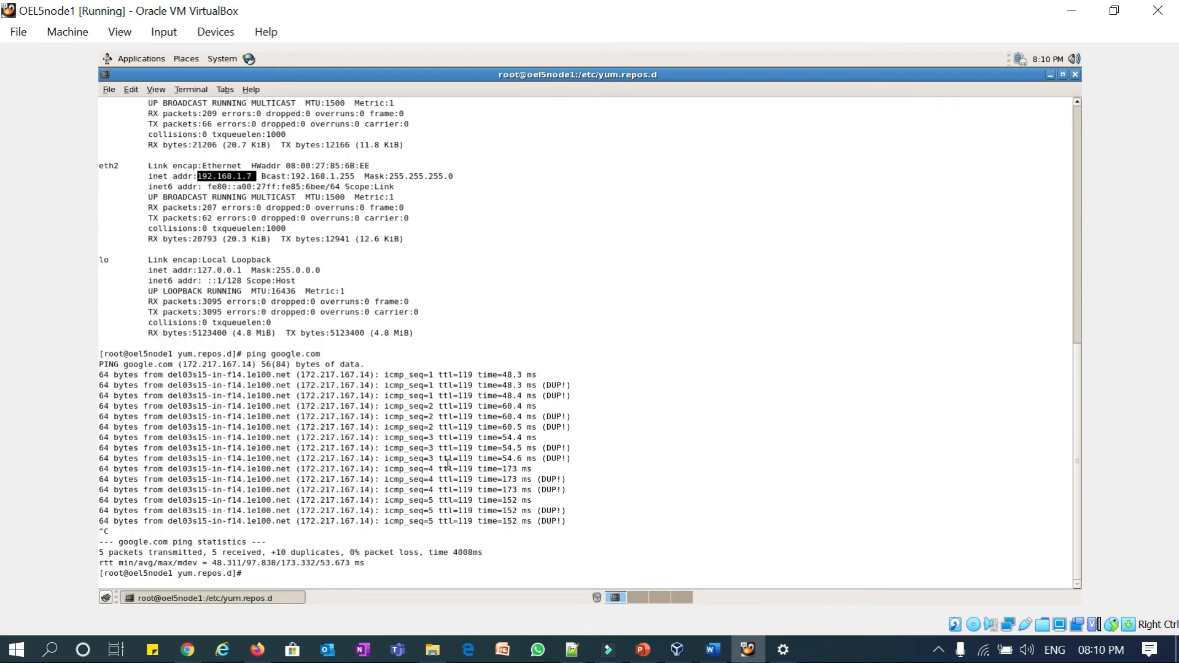
- Copy the cd /etc/yum.repos.d command from the Oracle page and run it in the guest terminal
click(187, 649)
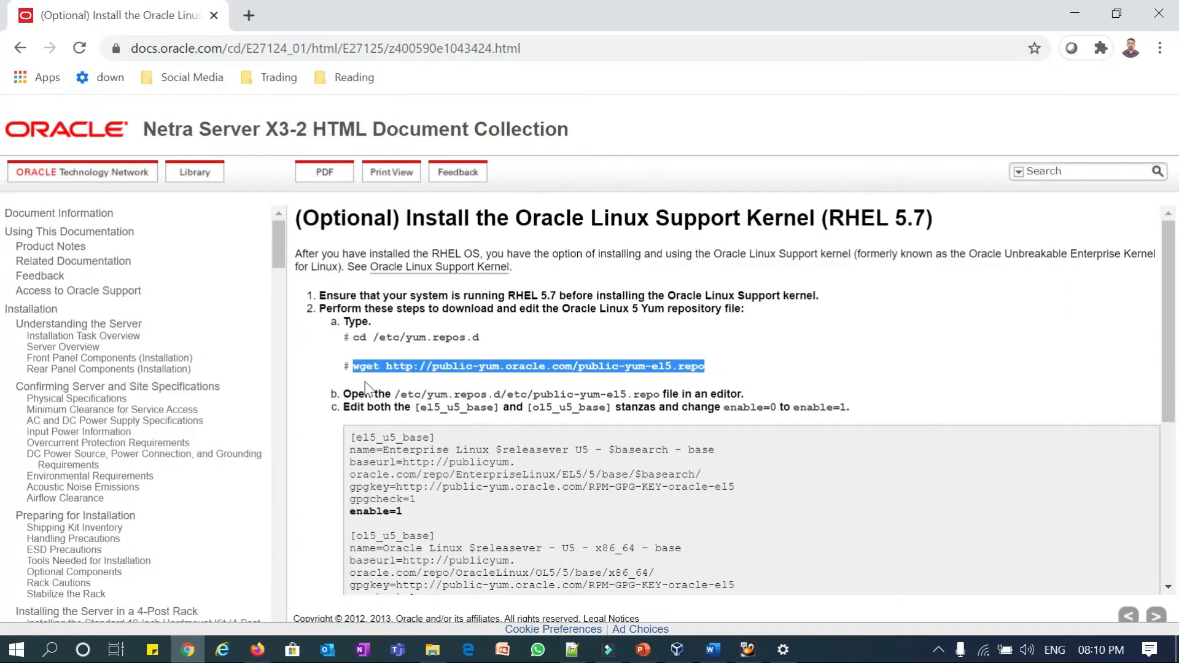
drag(480, 337, 361, 337)
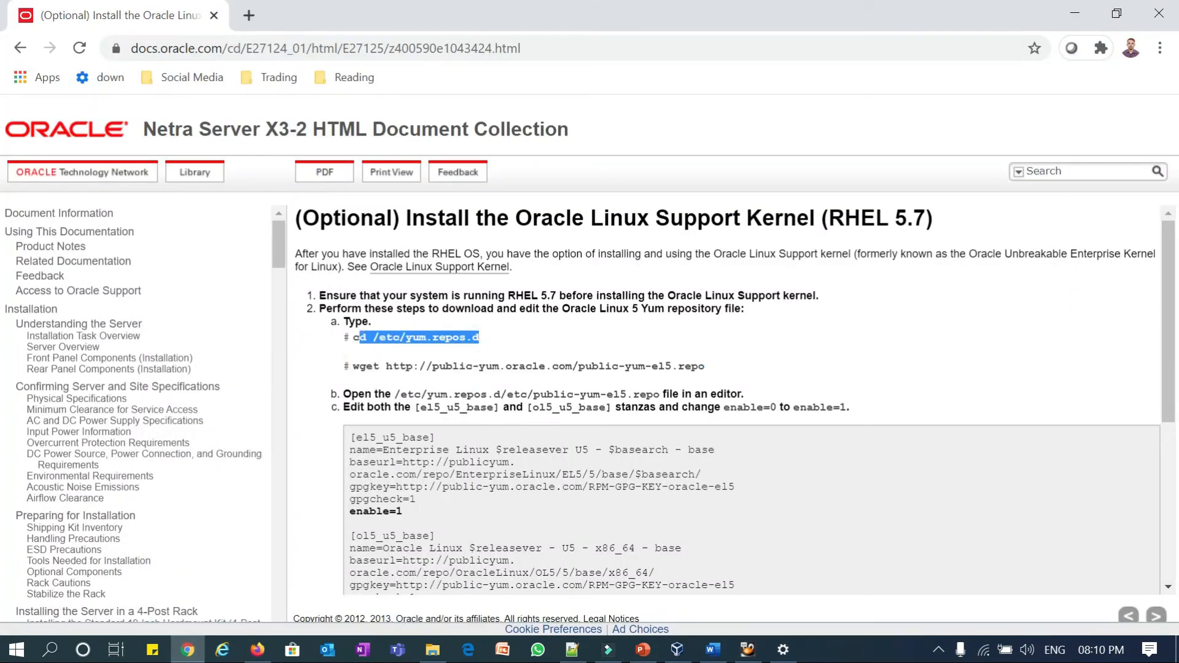
right_click(371, 339)
click(393, 349)
key(alt+Tab)
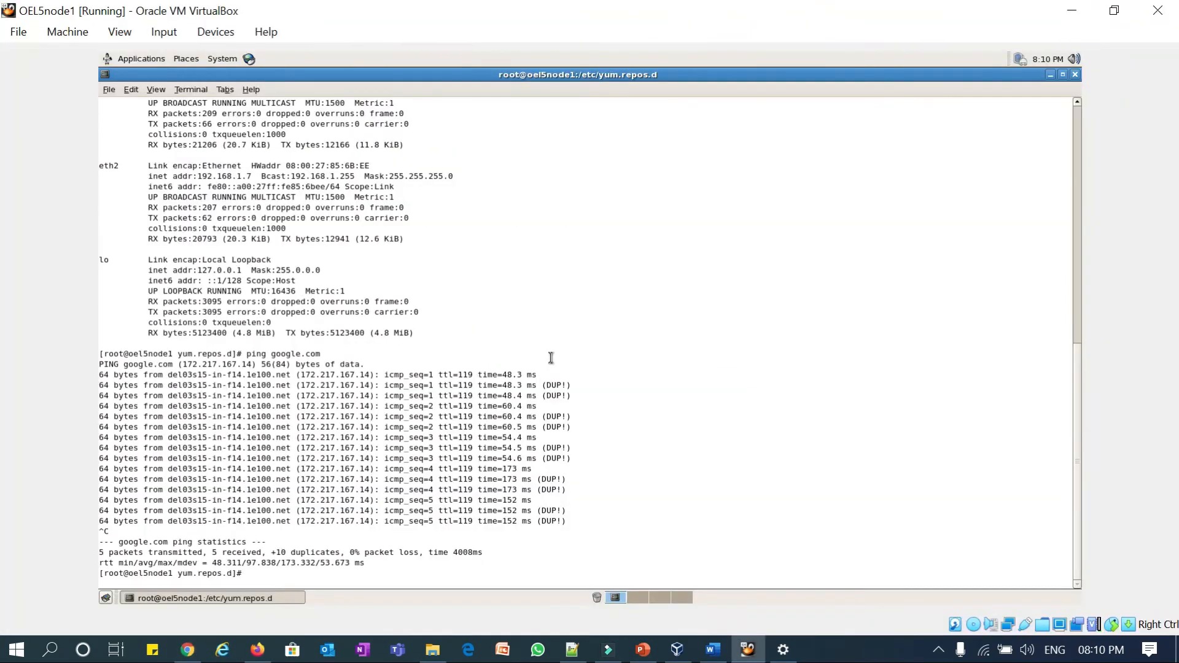
key(ctrl+shift+v)
key(Return)
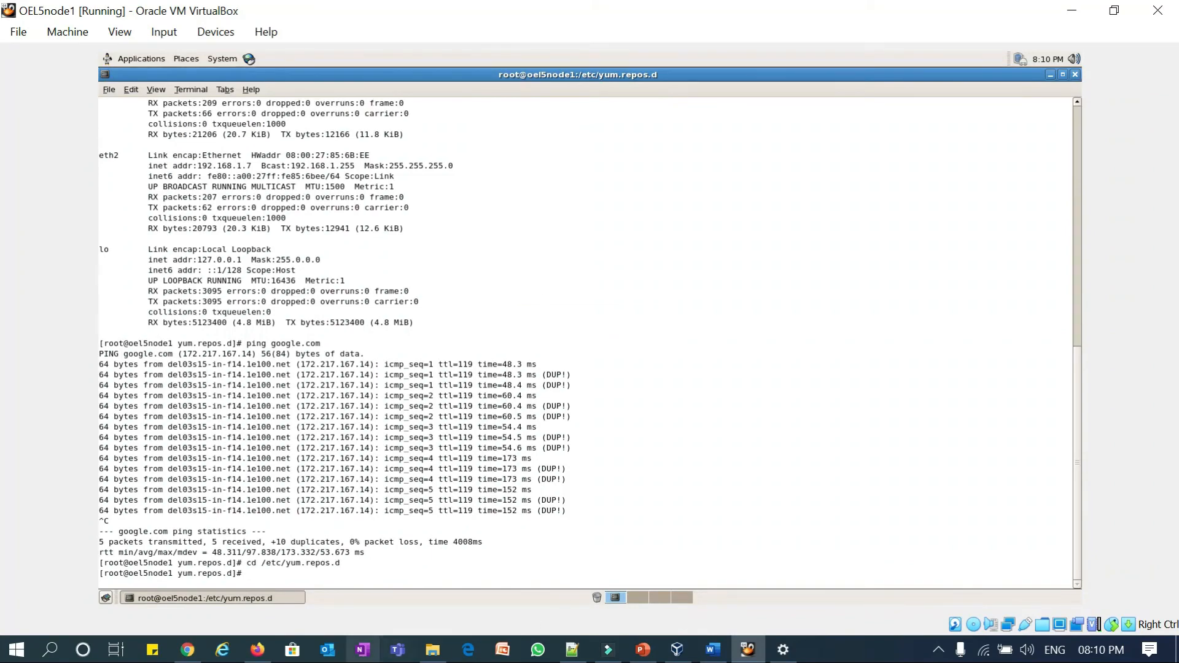
- Copy the public-yum-el5.repo wget command from the Oracle page
click(187, 649)
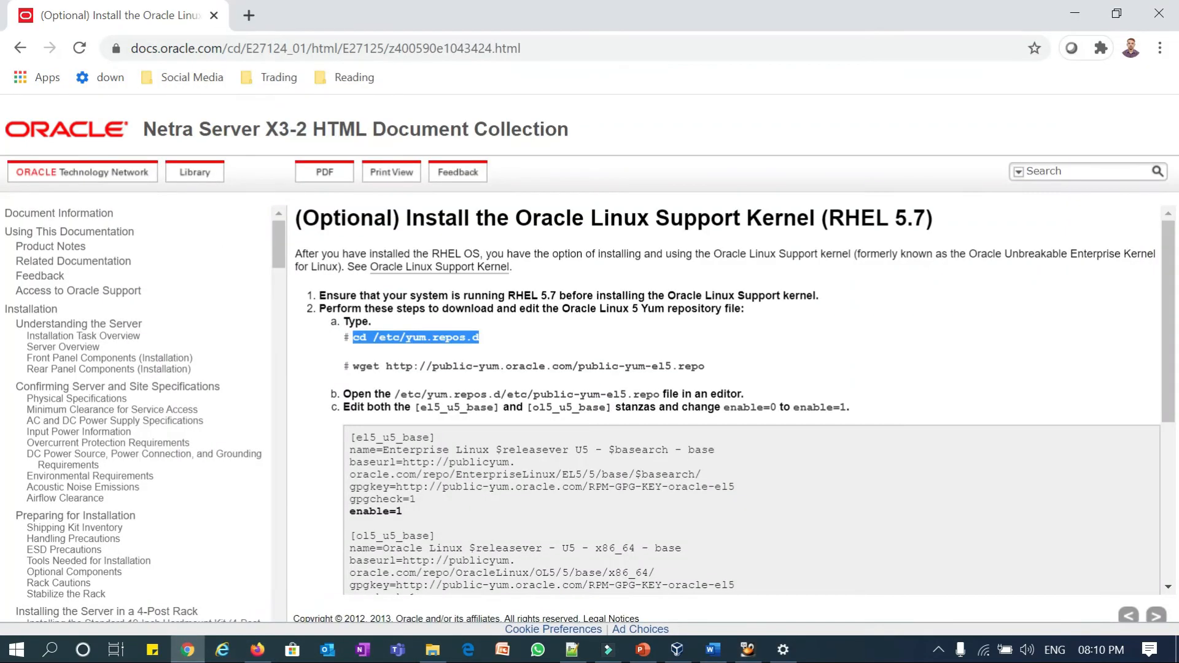
drag(705, 366, 360, 366)
right_click(367, 374)
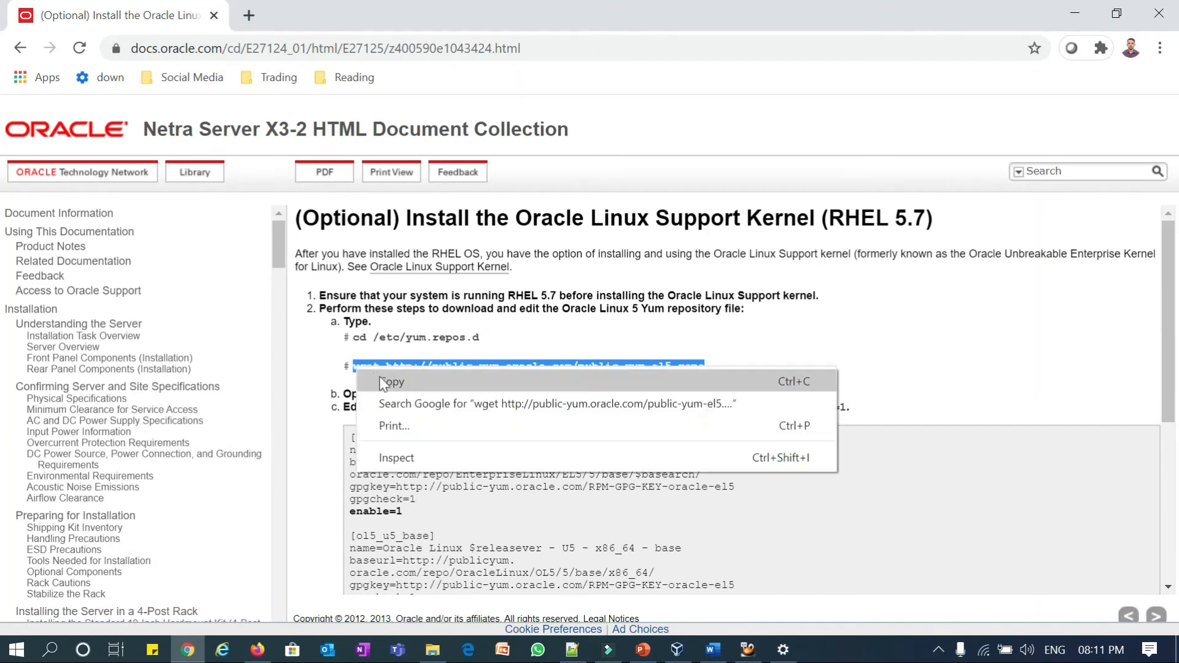
click(388, 382)
- Download public-yum-el5.repo with wget into /etc/yum.repos.d and confirm it with ls -ltrh
key(alt+Tab)
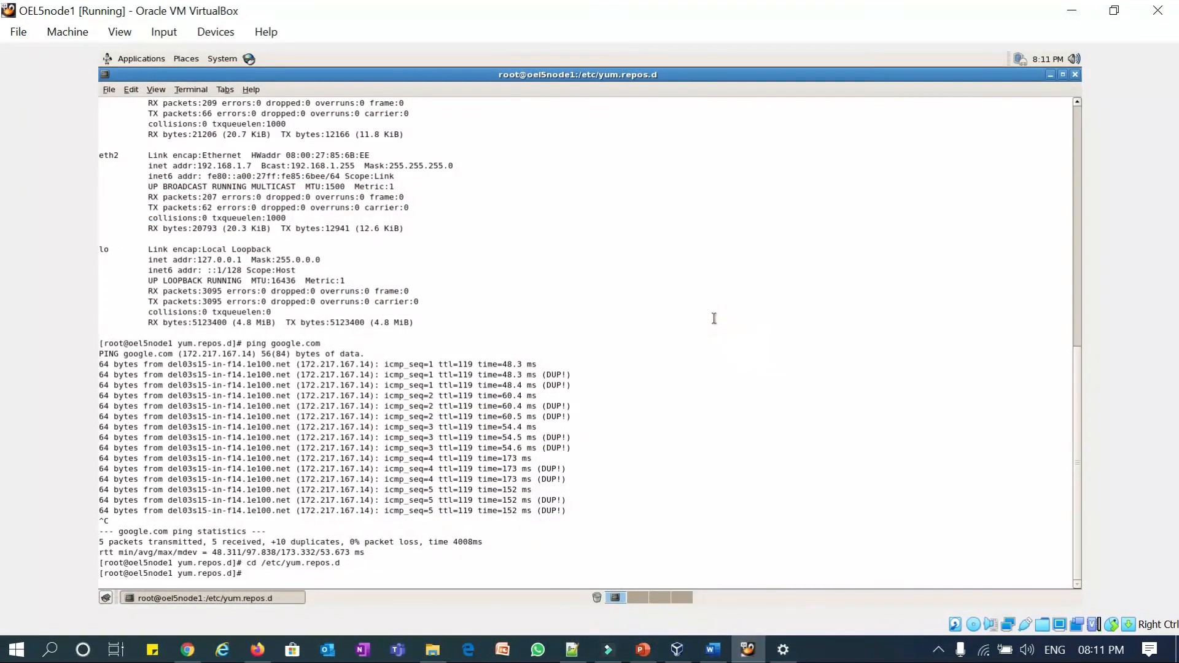
key(ctrl+shift+v)
key(Return)
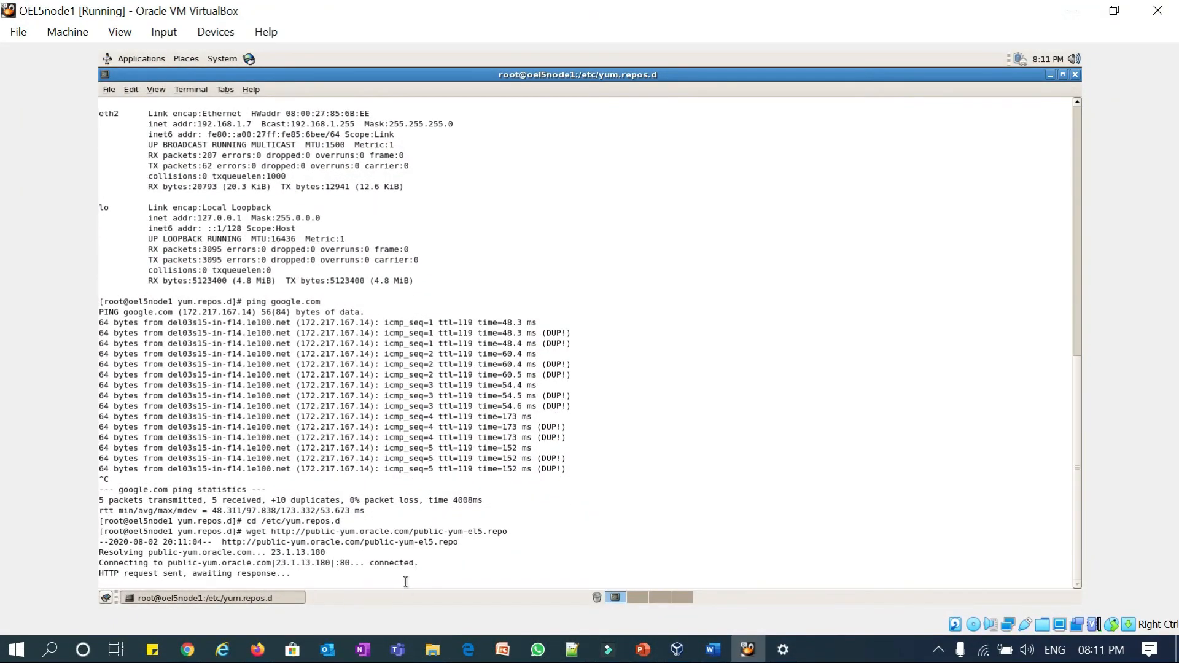
text(ls -ltrh)
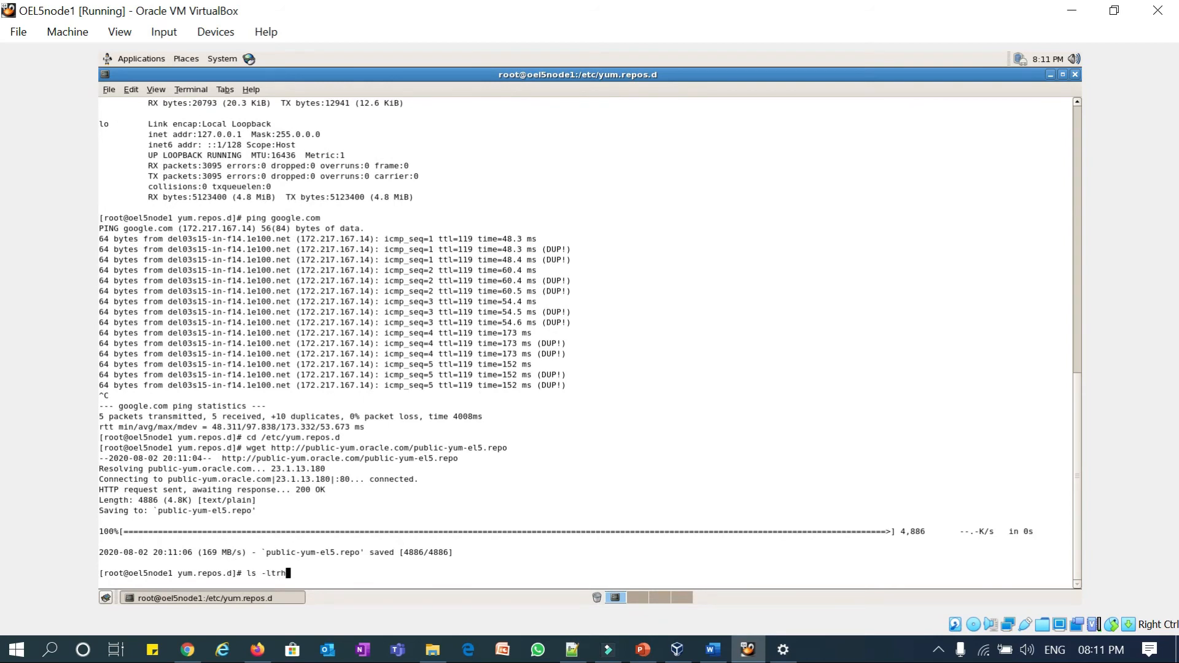
key(Return)
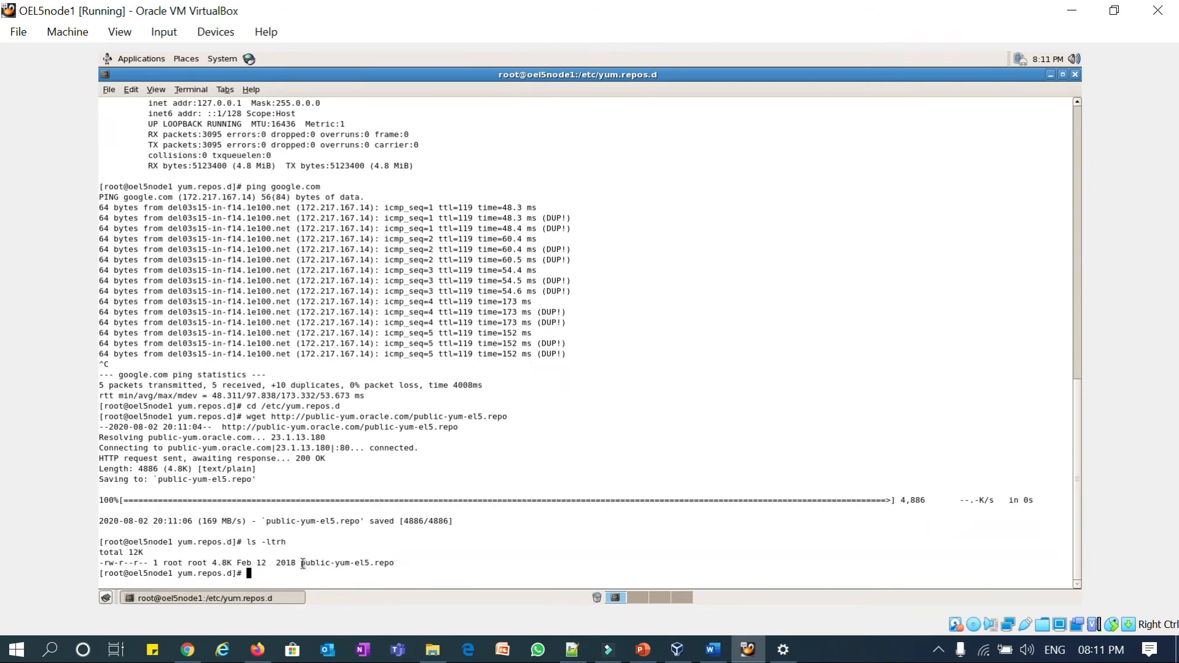
mouse_move(301, 562)
mouse_down()
mouse_move(400, 563)
mouse_move(302, 556)
mouse_up()
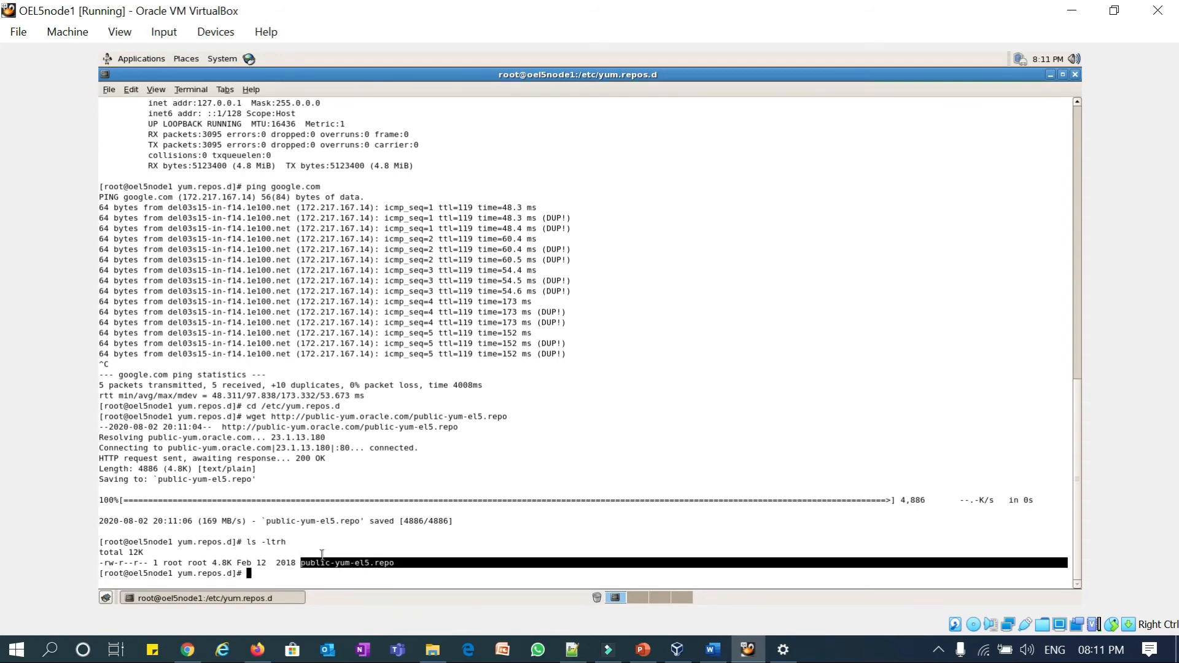
- Run the oracle-rdbms-server-11gr2-preinstall yum install command from the Notepad++ list in the guest terminal
click(570, 651)
click(209, 129)
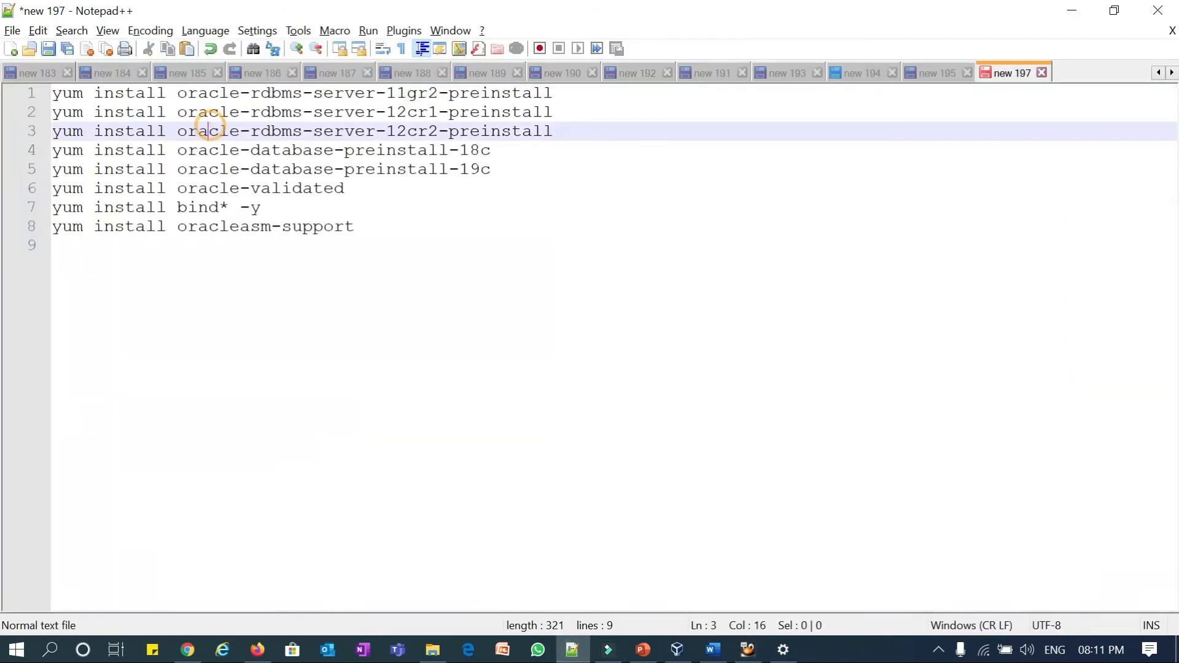
click(23, 96)
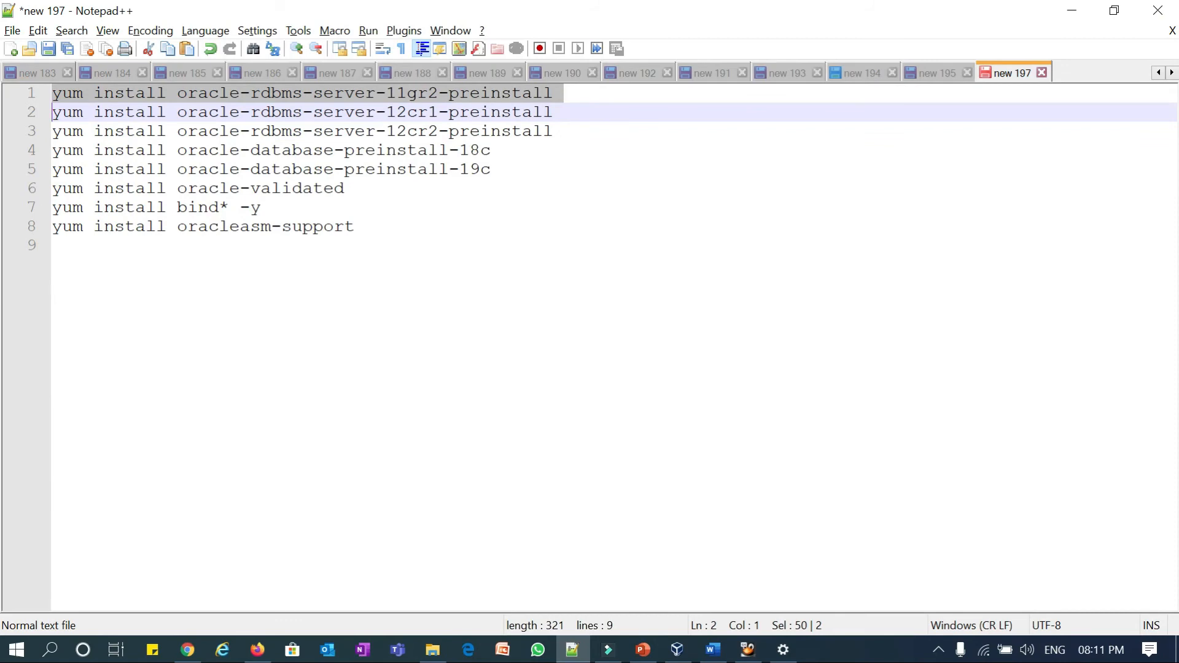
click(1072, 10)
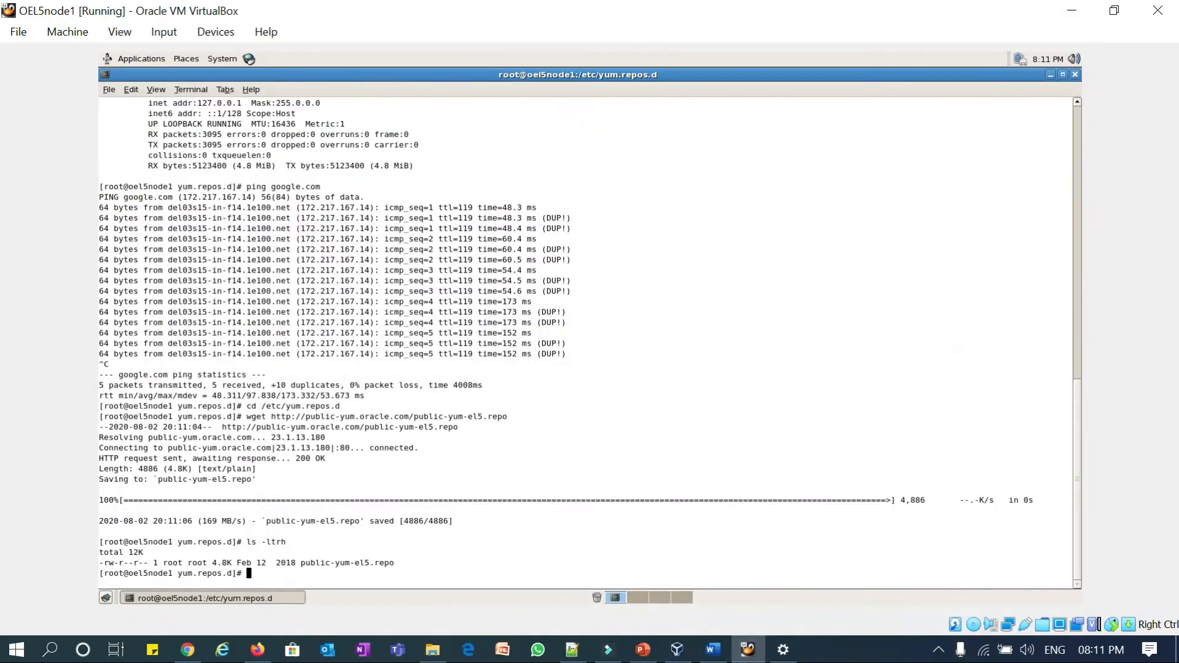
key(ctrl+shift+v)
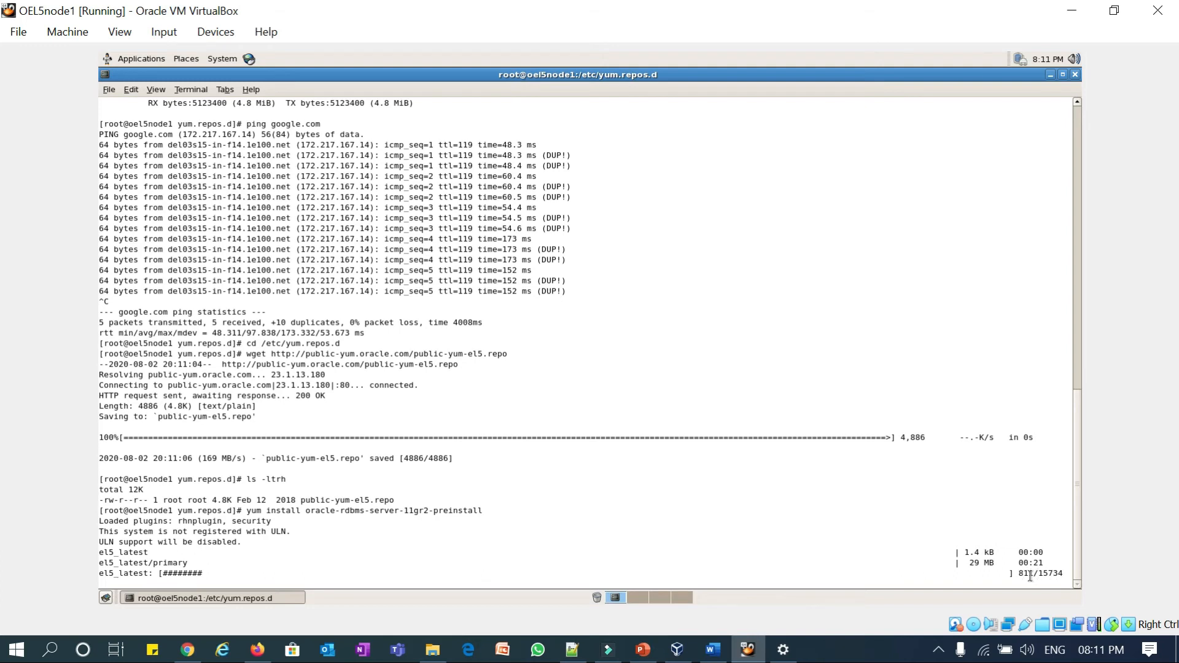
- Wait for yum to finish and highlight the unavailable oracle-rdbms-server-11gr2-preinstall package name
click(828, 656)
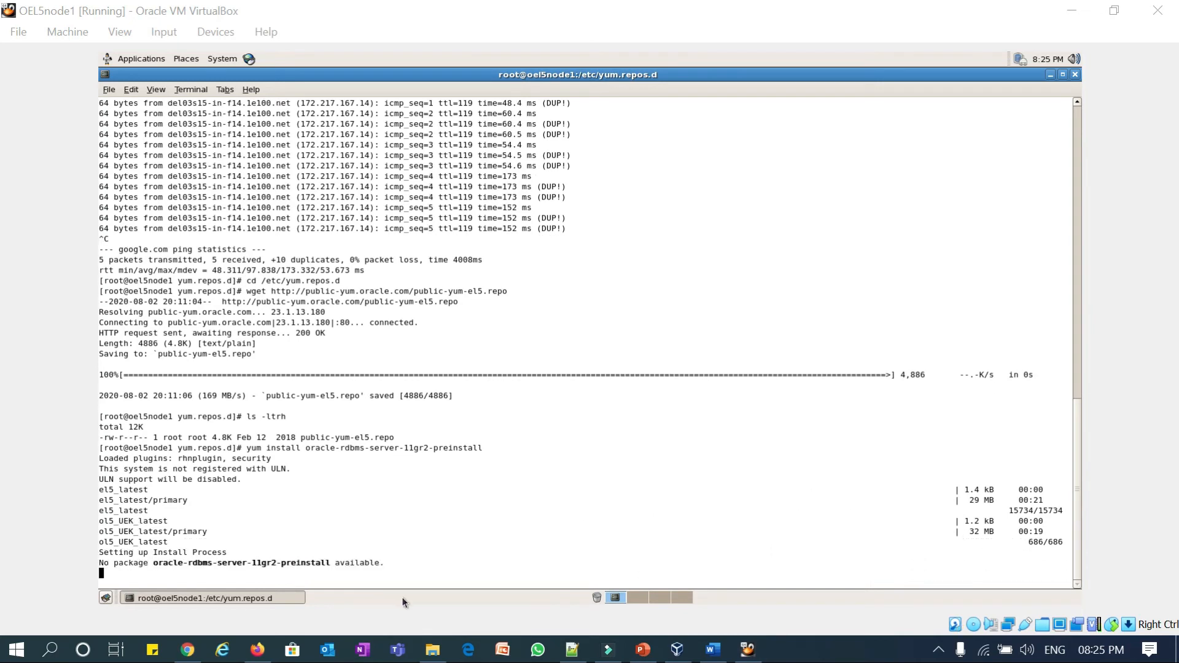
drag(157, 553, 332, 552)
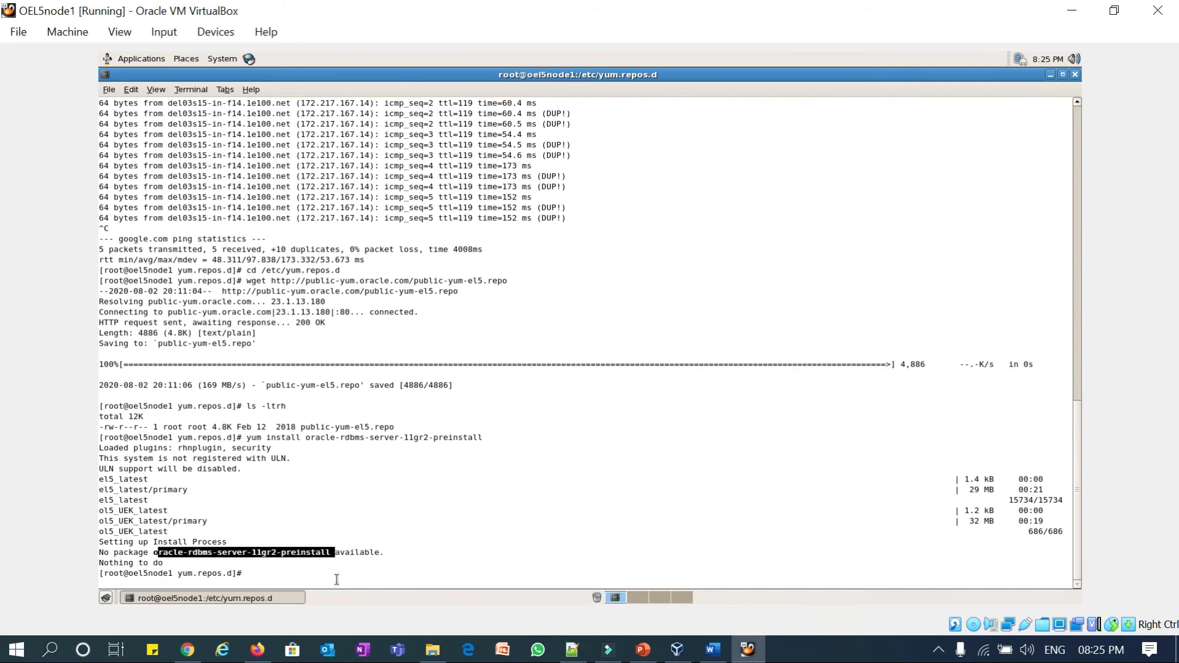
- Run the 12cr1 and 12cr2 preinstall yum install commands from the Notepad++ list
click(571, 649)
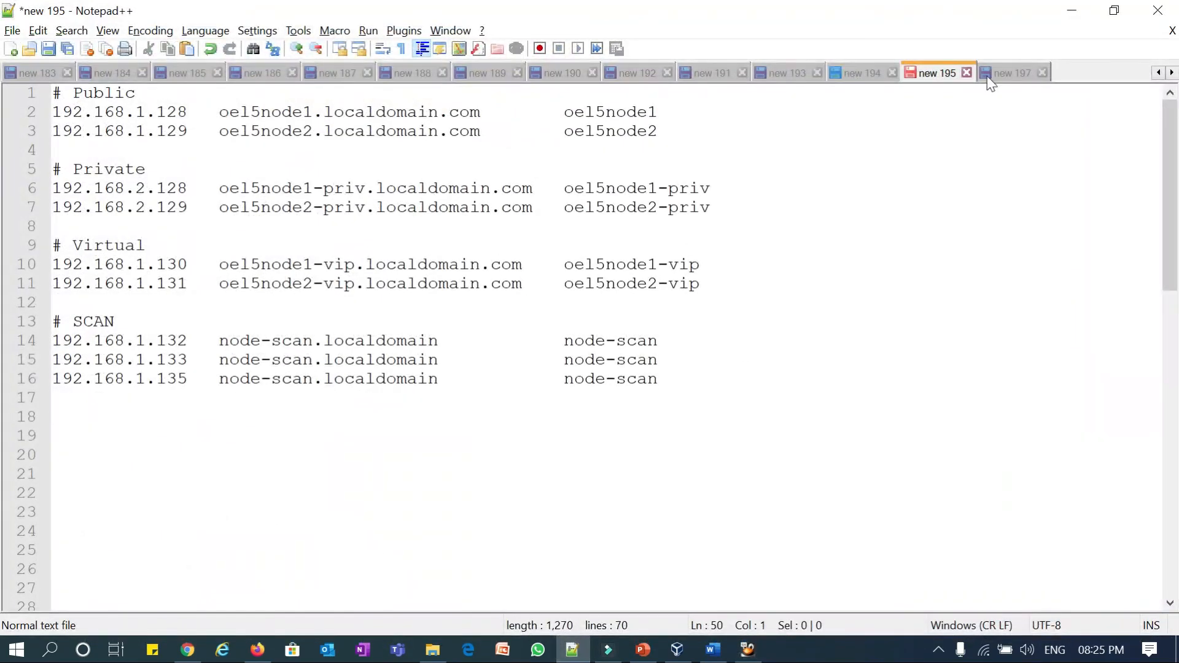
click(989, 75)
shift+click(25, 117)
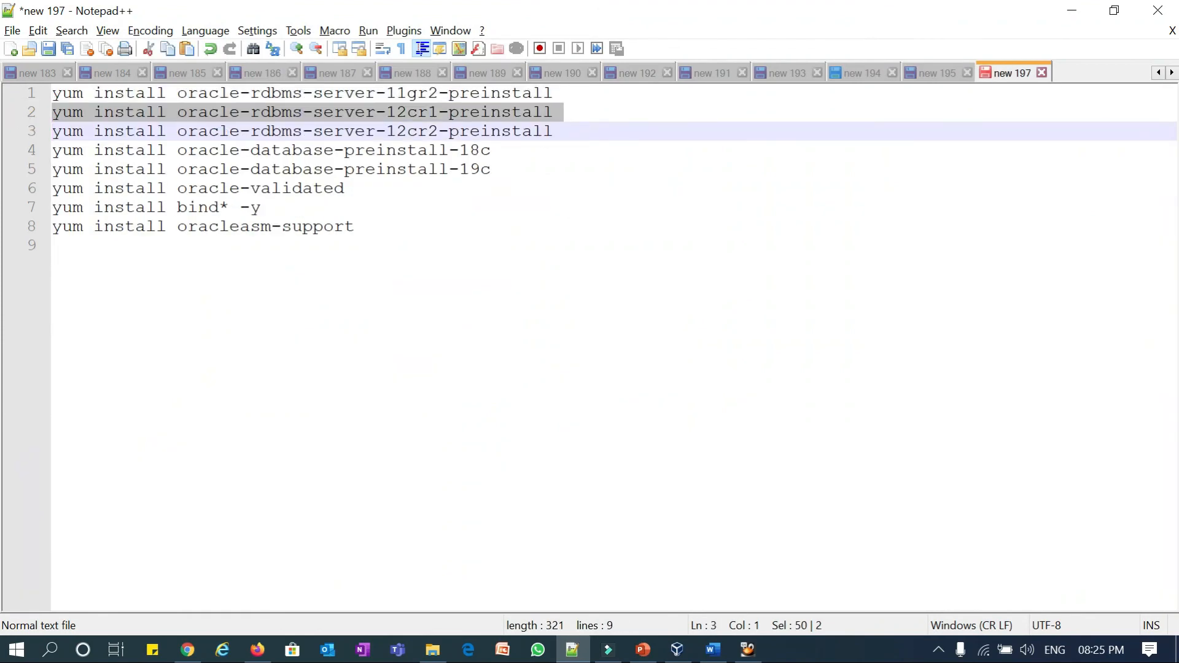
key(alt+Tab)
right_click(666, 355)
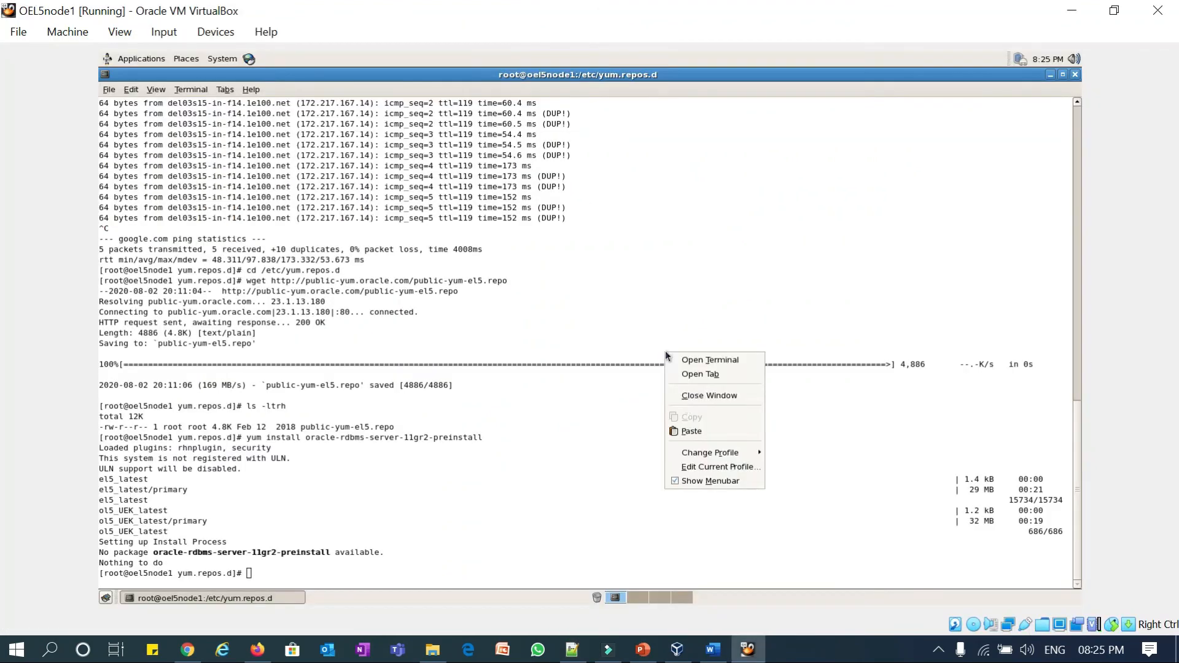
click(690, 431)
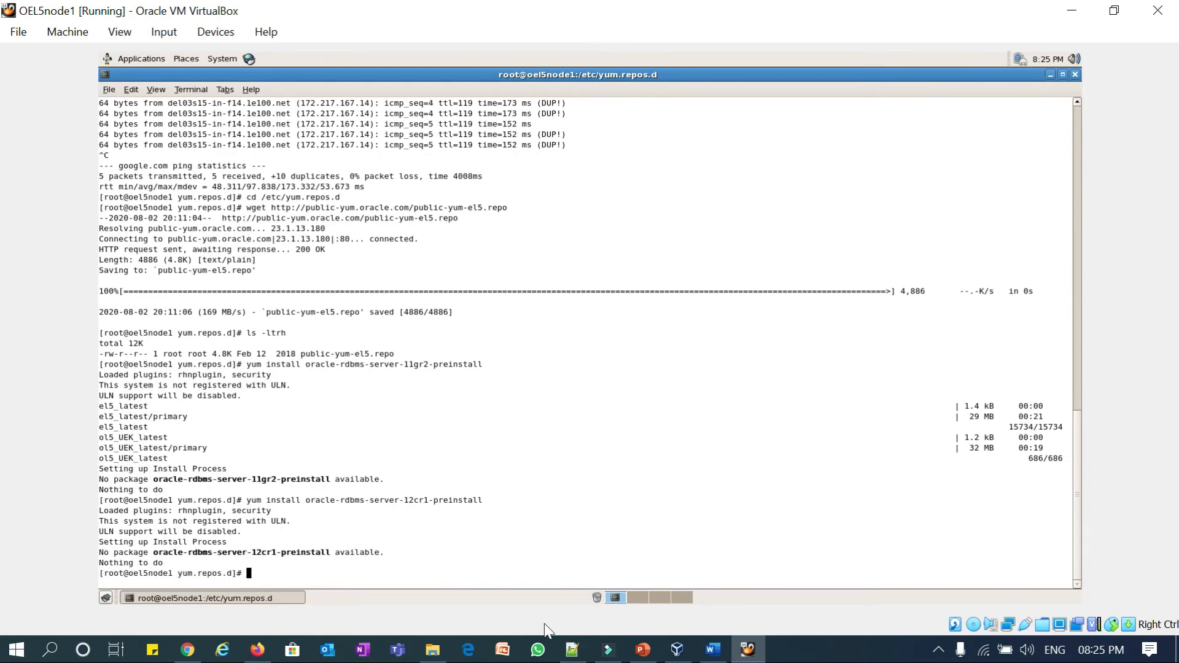
click(572, 650)
click(25, 135)
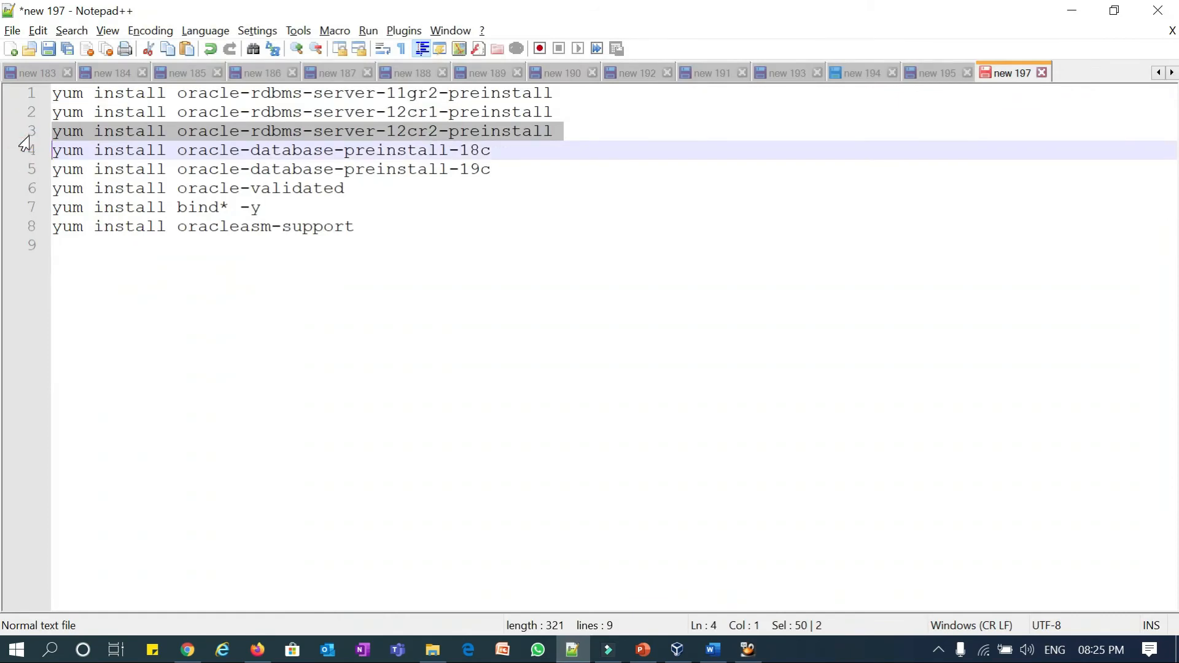
key(alt+Tab)
key(ctrl+shift+v)
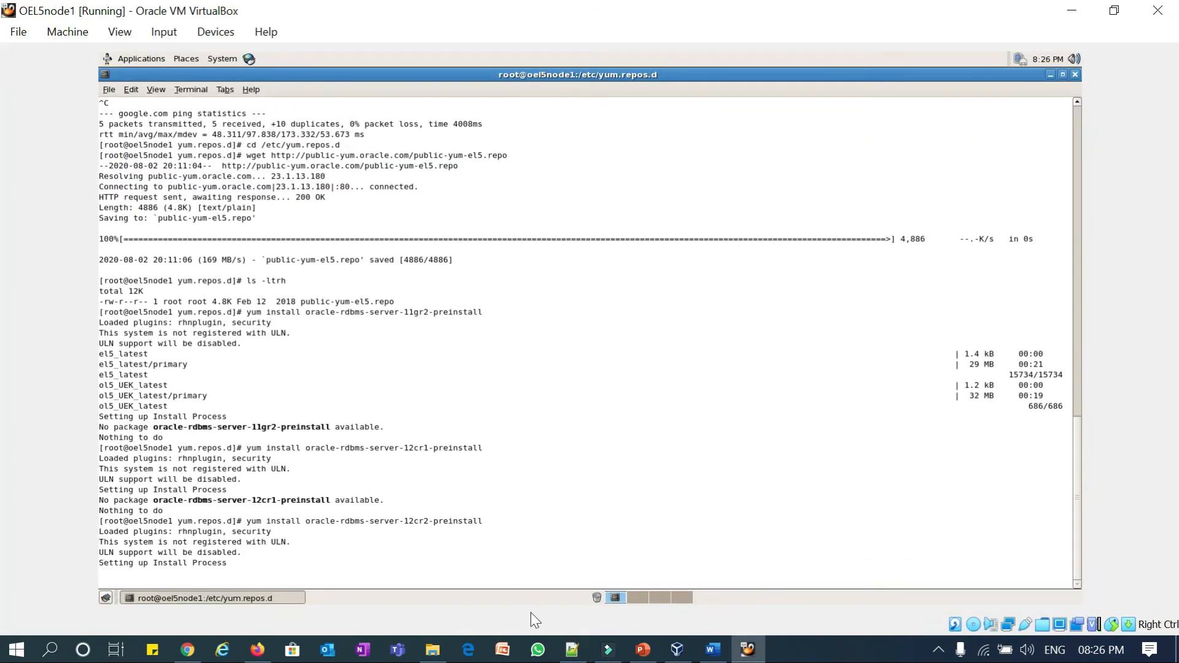
- Run the 18c and 19c preinstall yum install commands in the guest terminal
click(572, 650)
click(26, 152)
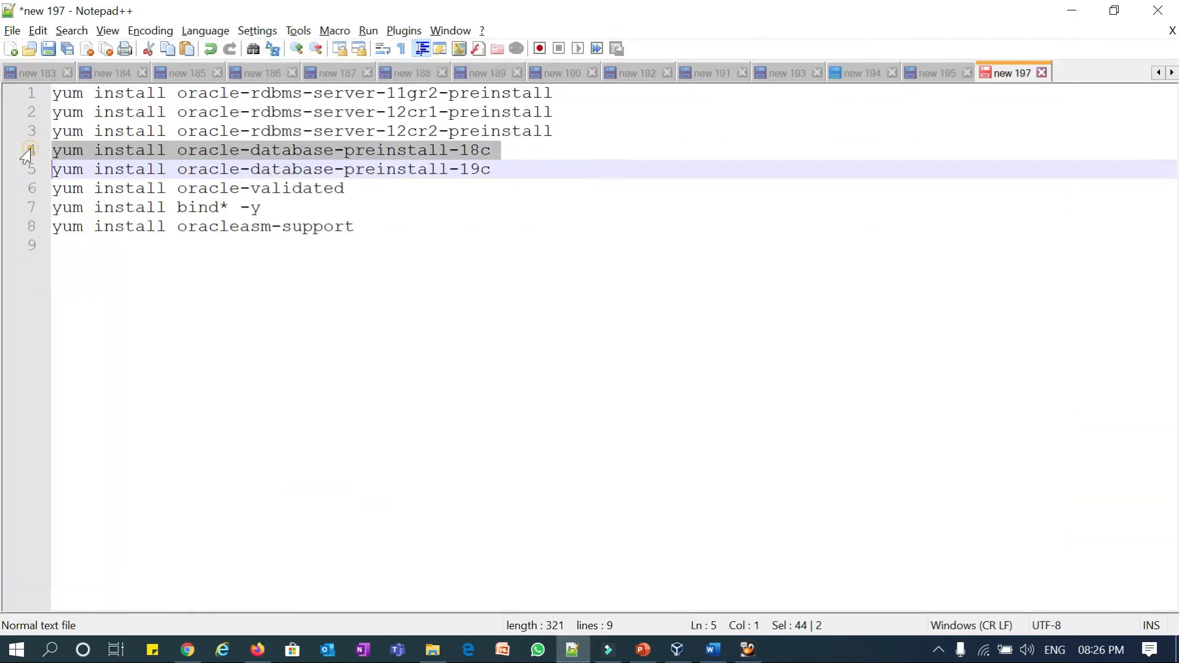
click(1072, 11)
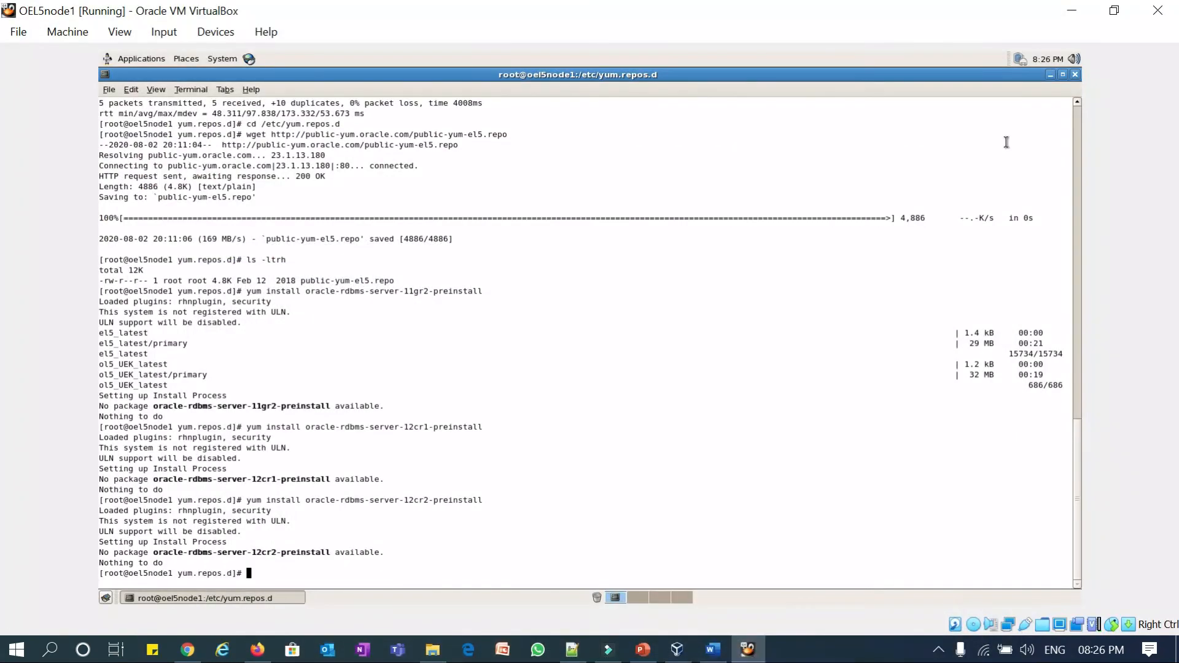
text(yum install oracle-database-preinstall-18c)
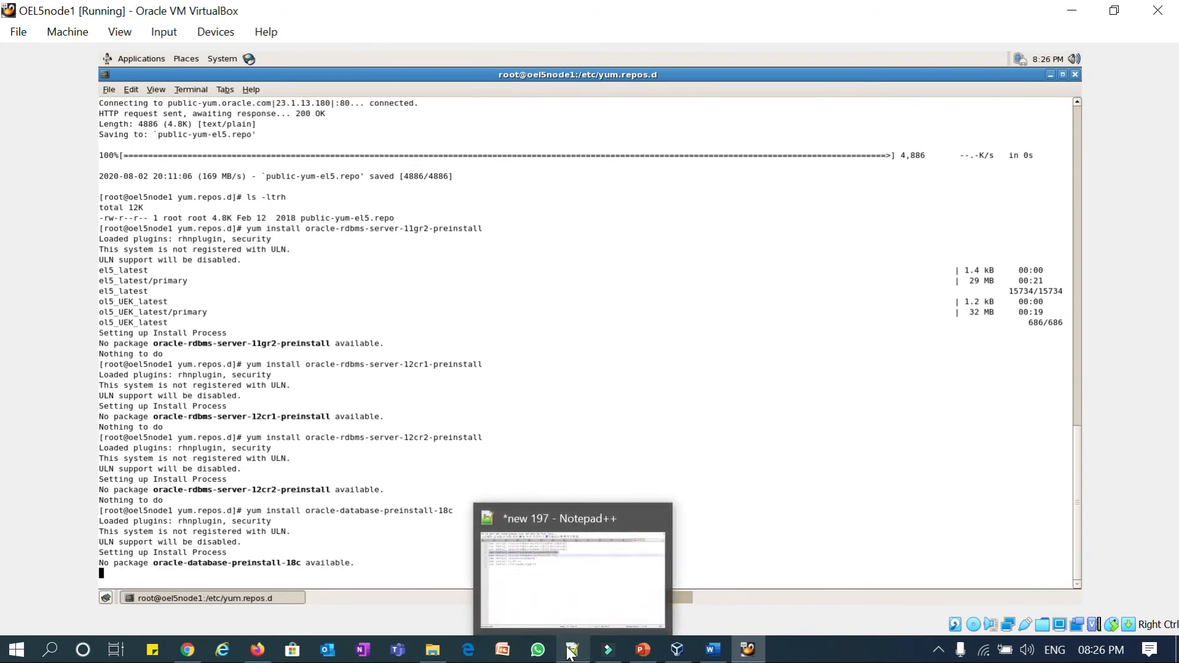
click(571, 651)
click(27, 170)
key(ctrl+c)
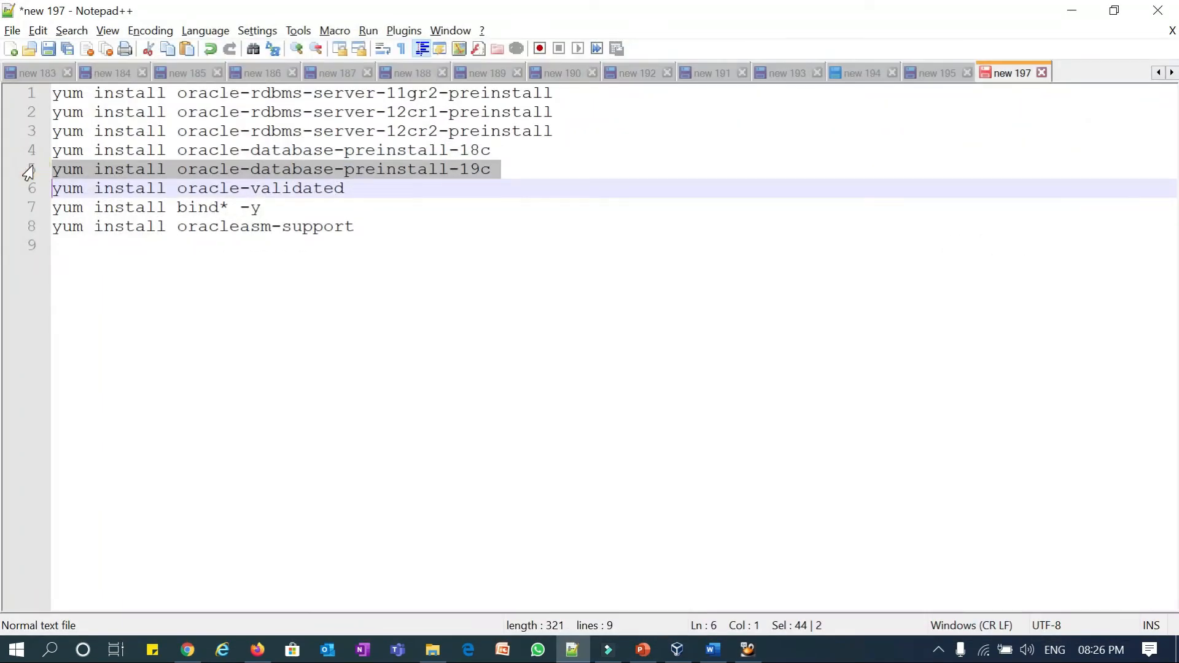
click(1069, 12)
key(ctrl+shift+v)
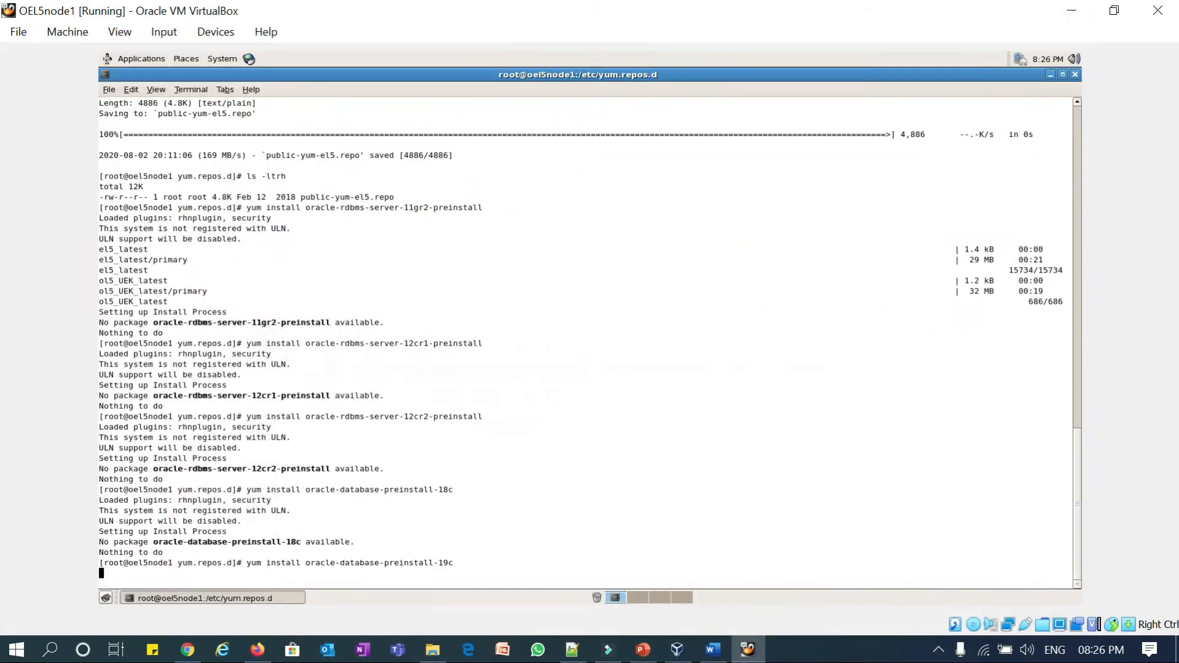
- Copy the oracle-validated install line and focus the guest terminal for pasting
click(571, 650)
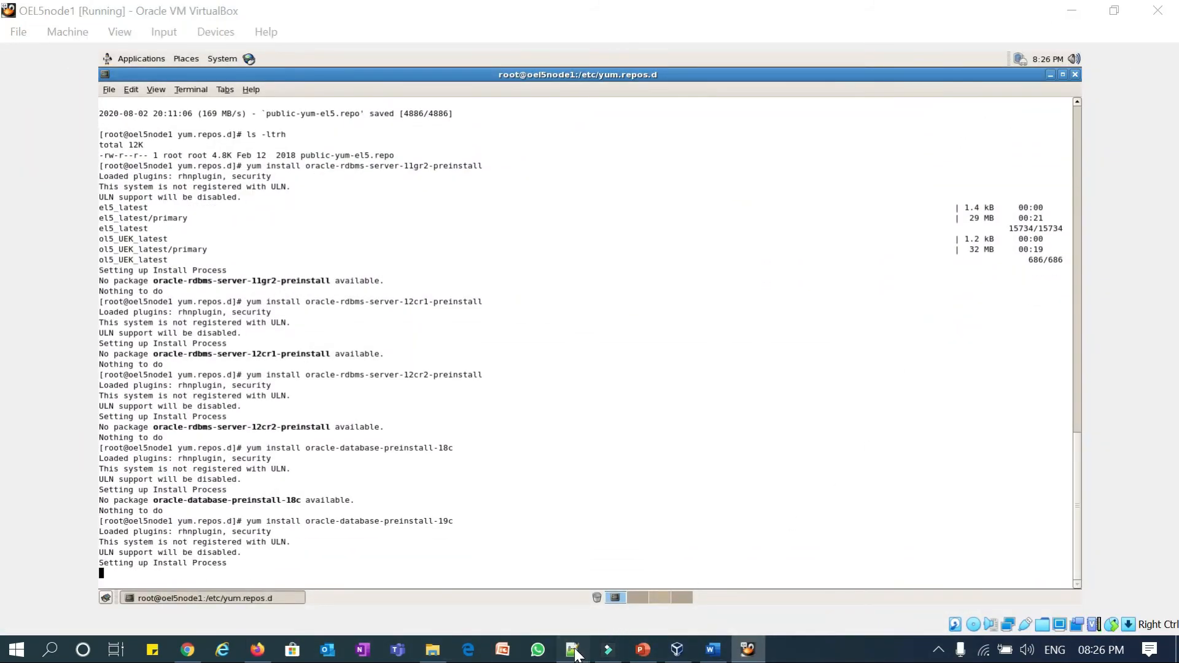
click(26, 190)
key(ctrl+c)
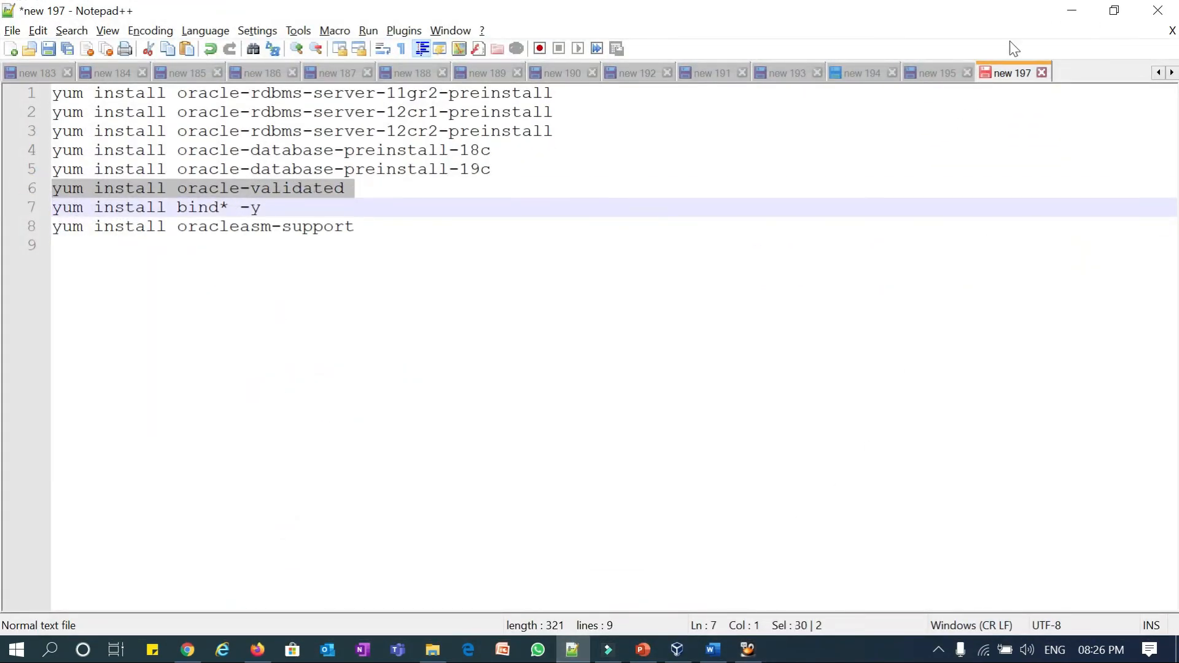
click(1069, 12)
click(471, 525)
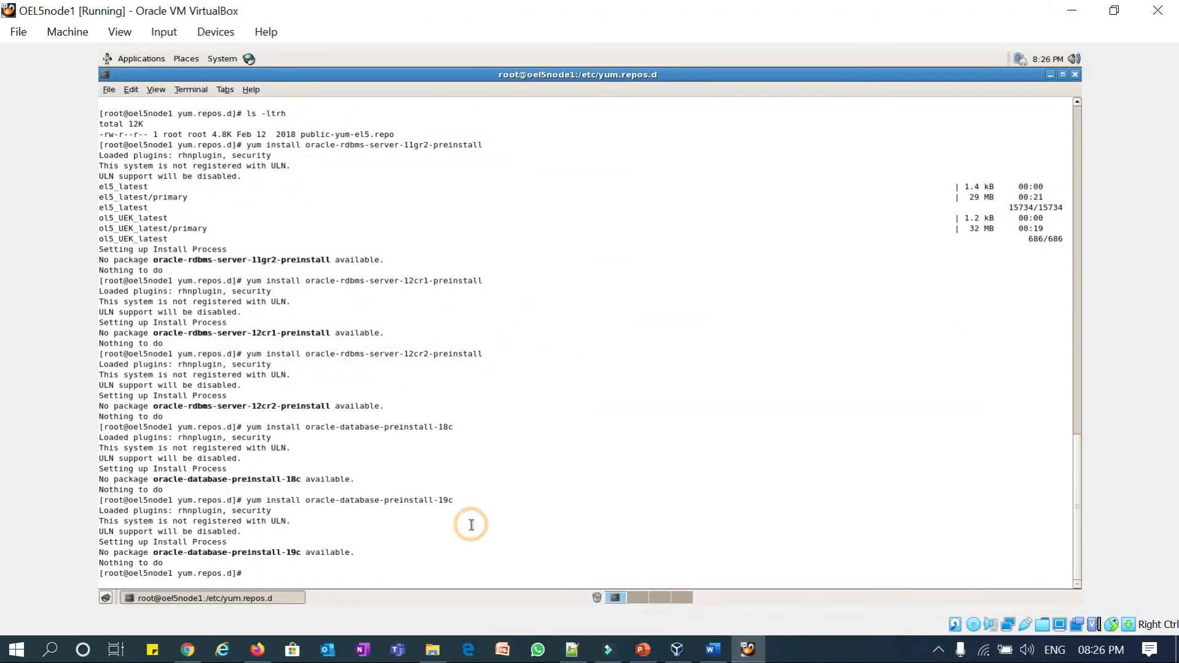
- Run yum install oracle-validated, answering y to the download and GPG key prompts
key(ctrl+shift+v)
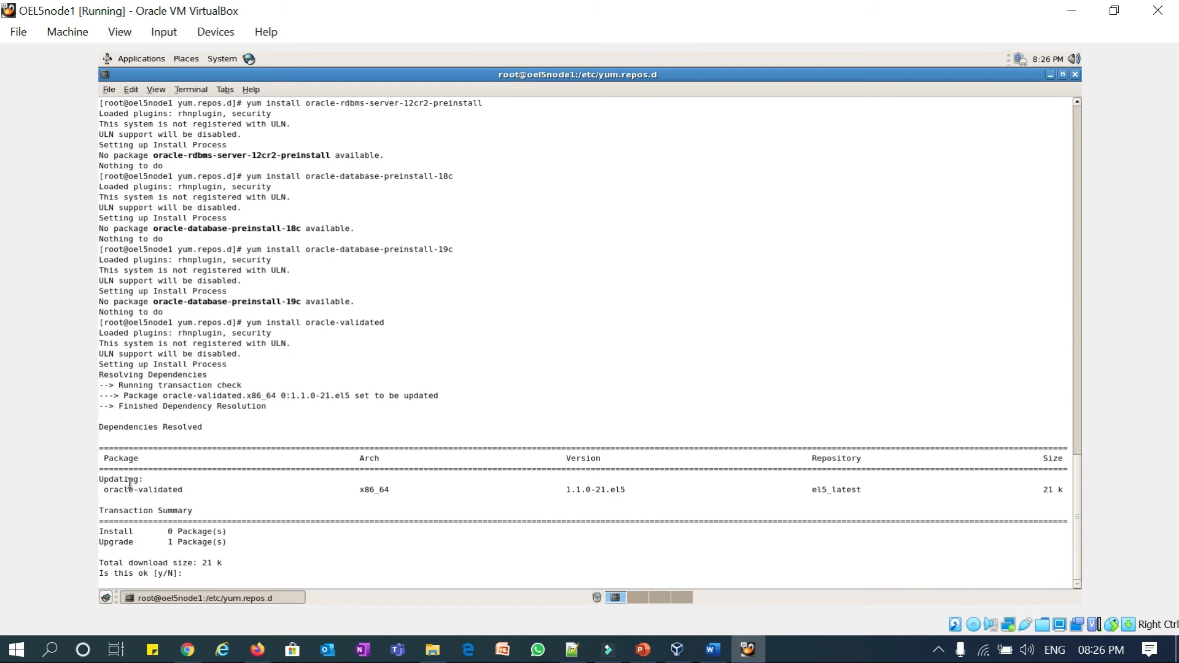
text(y)
key(Return)
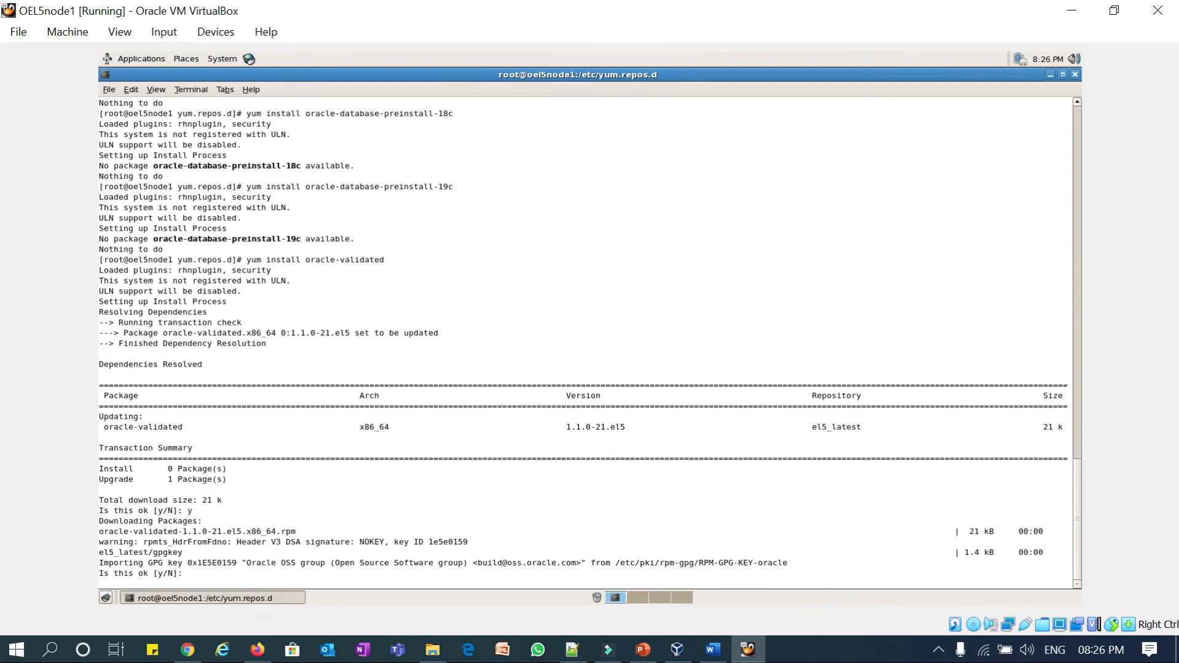
text(y)
key(Return)
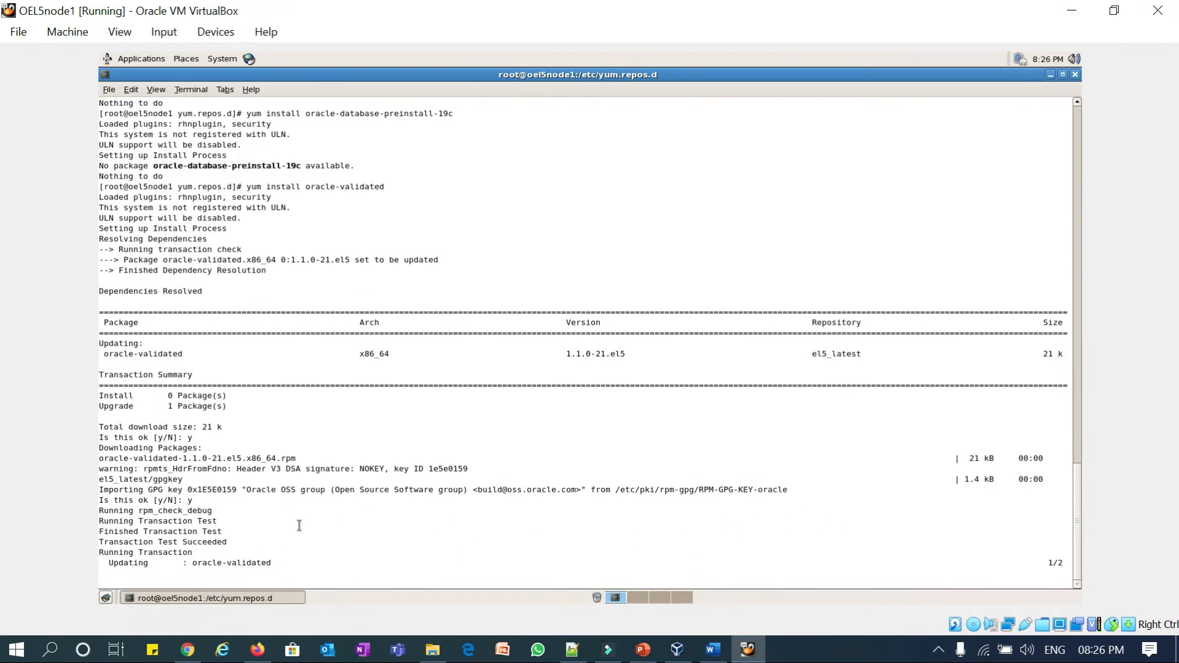
- Run the yum install bind* -y command from the command list
click(571, 650)
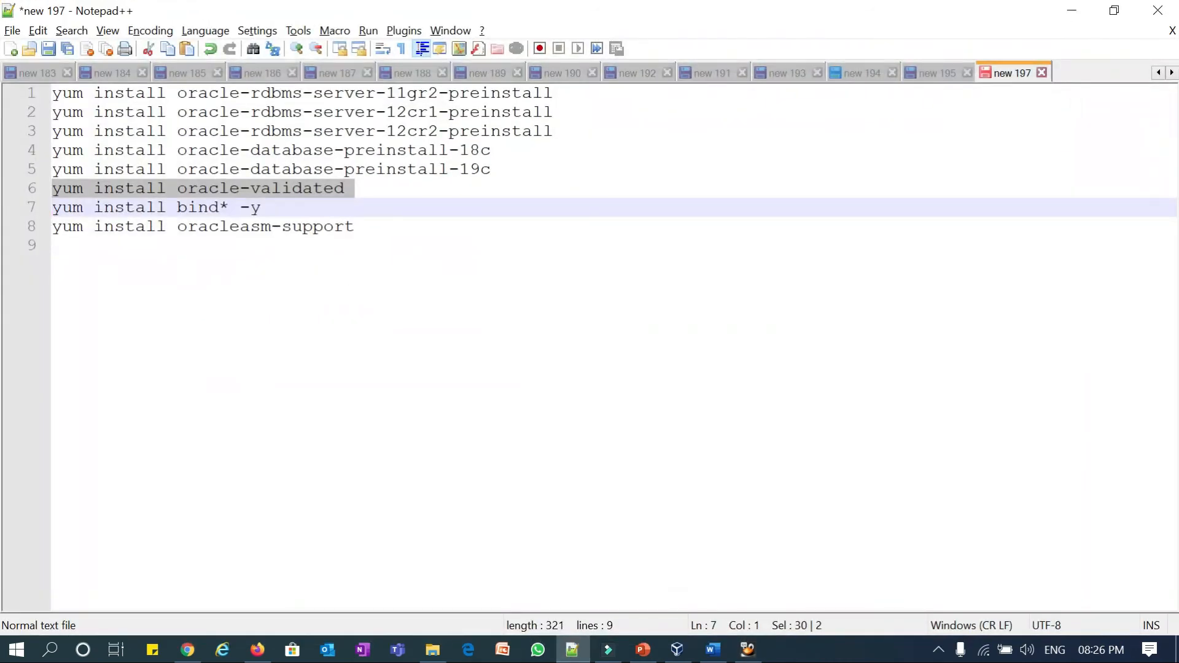
click(27, 210)
key(ctrl+c)
click(1072, 10)
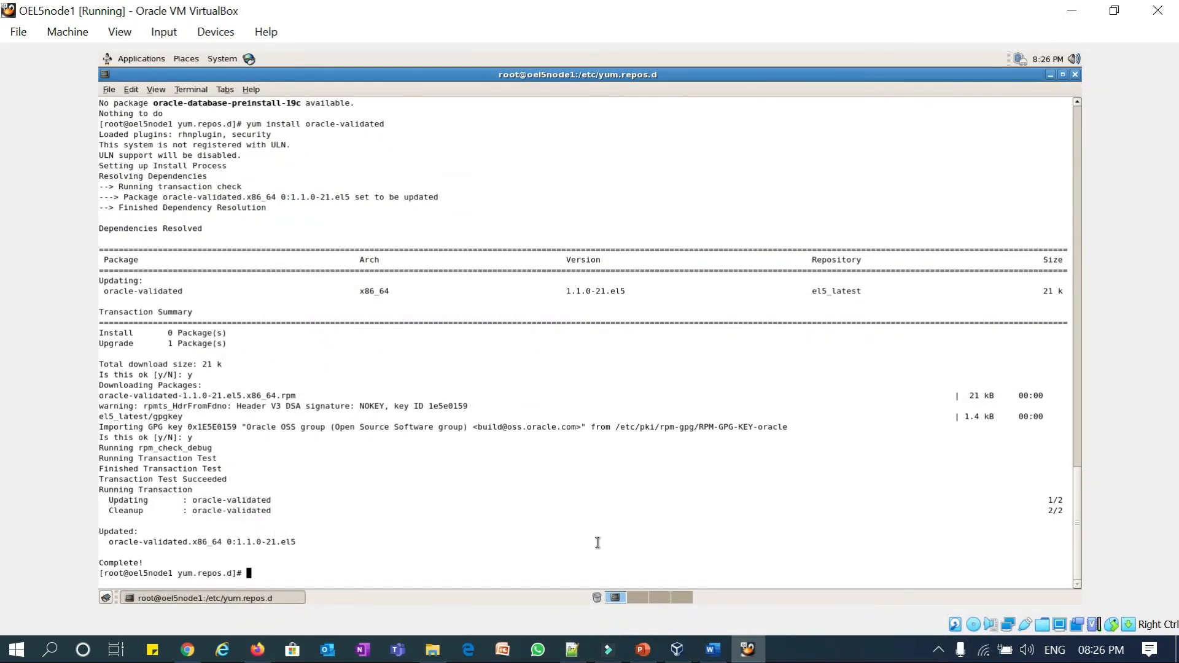
key(ctrl+shift+v)
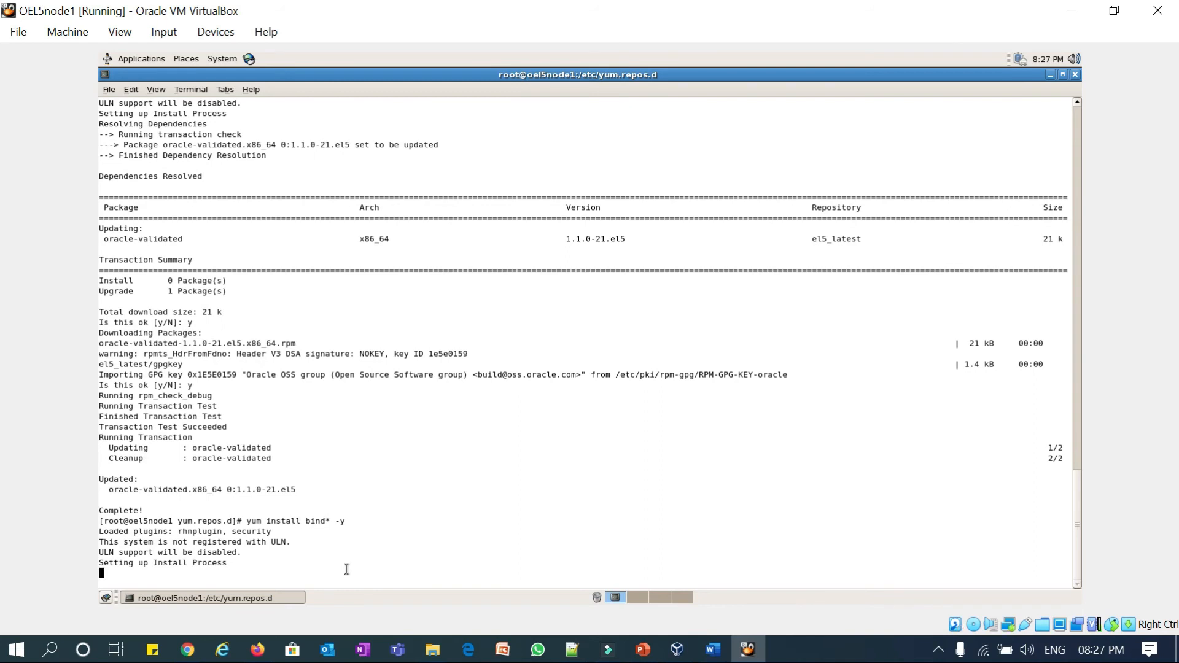
- Copy the oracleasm-support install line, run it in the guest, confirm with y, and return to Notepad++
click(572, 649)
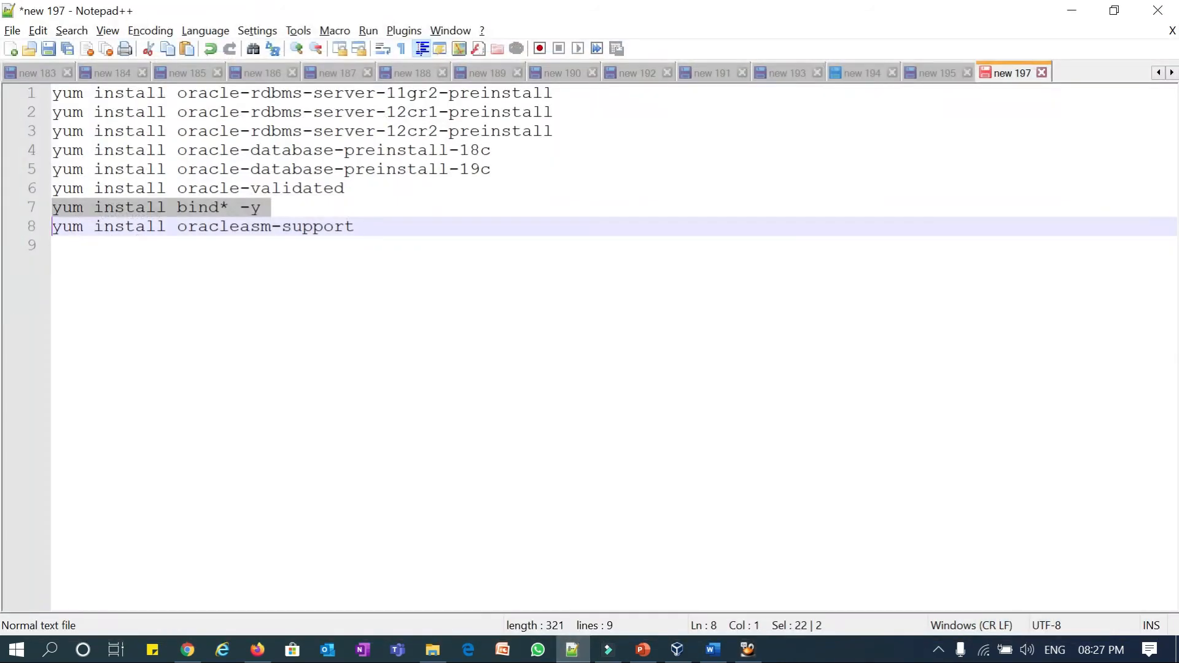
click(24, 228)
right_click(68, 230)
click(108, 258)
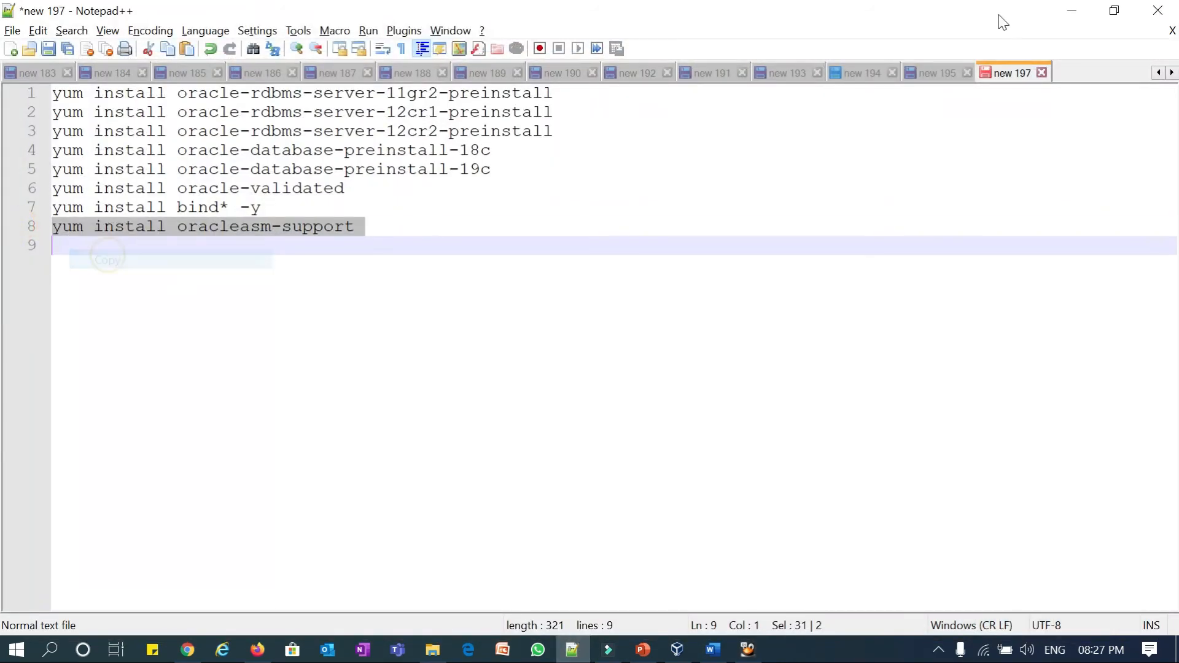
click(1072, 10)
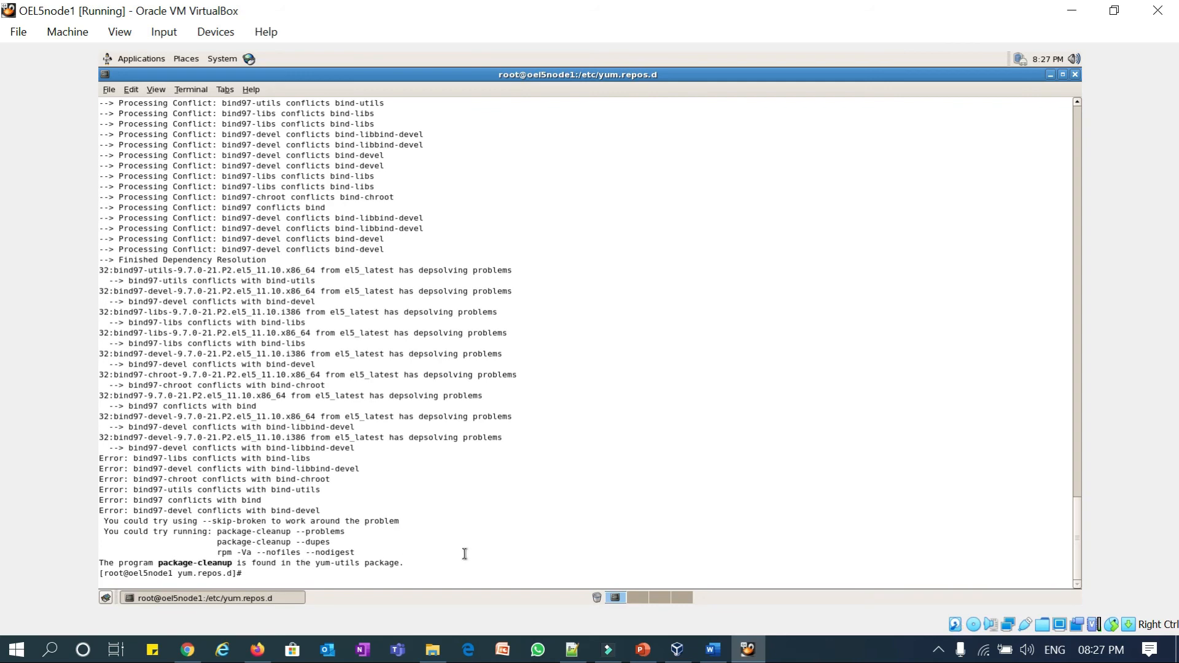
key(ctrl+shift+v)
key(Return)
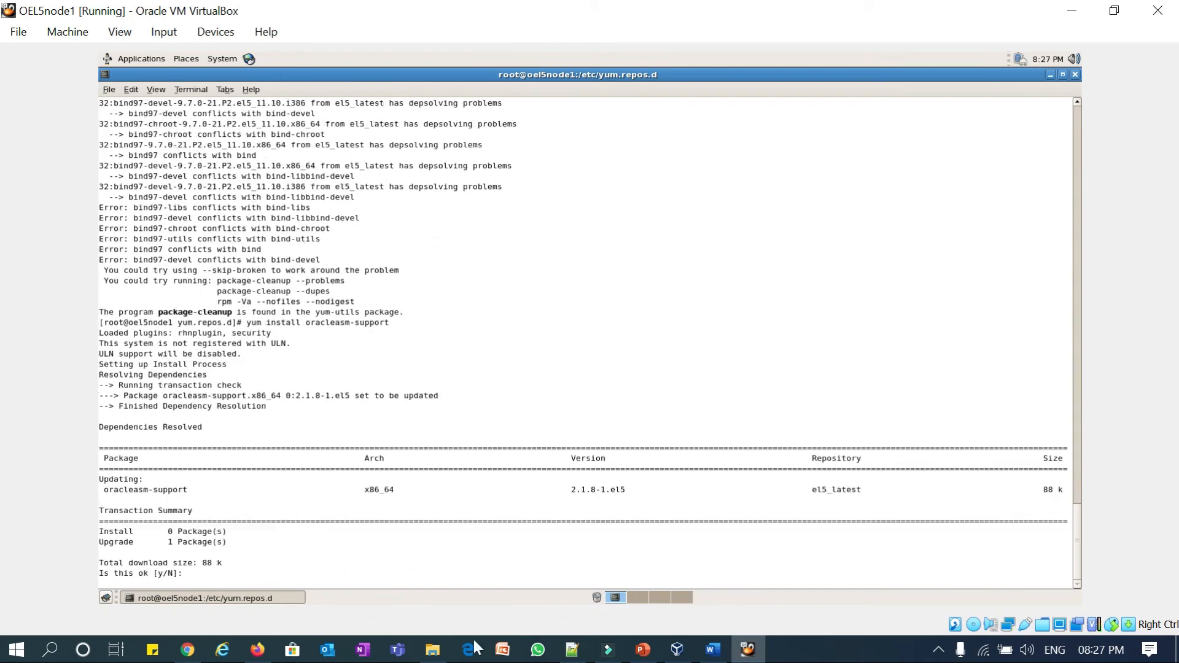
click(409, 517)
text(y)
key(Return)
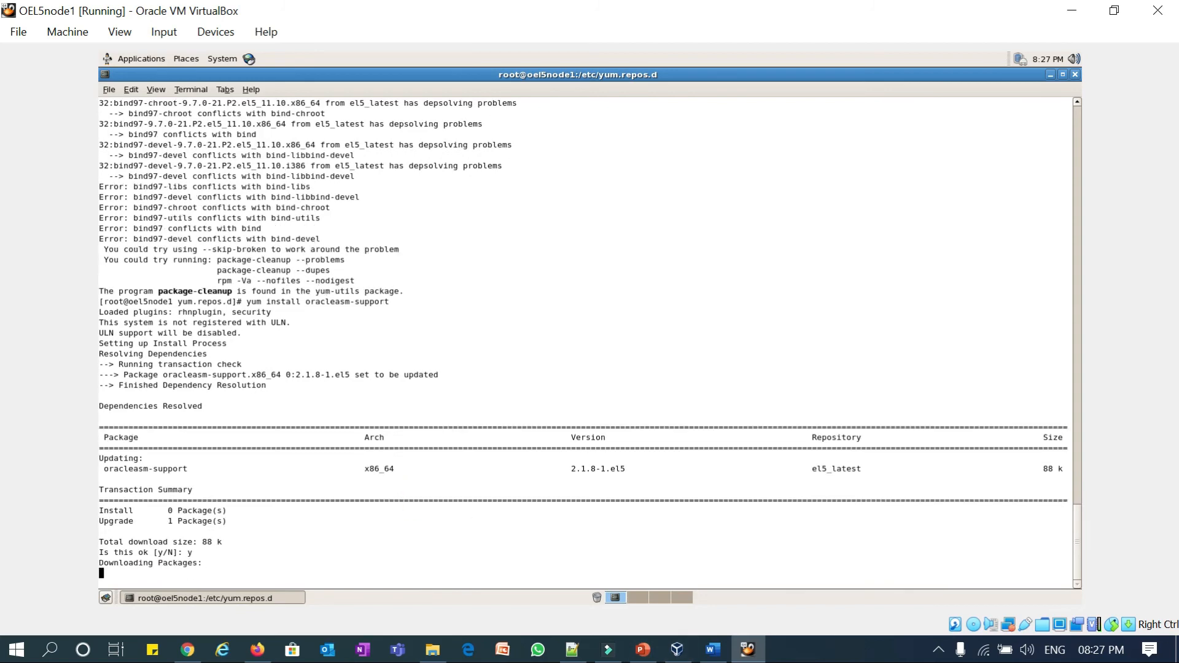
click(577, 660)
click(314, 269)
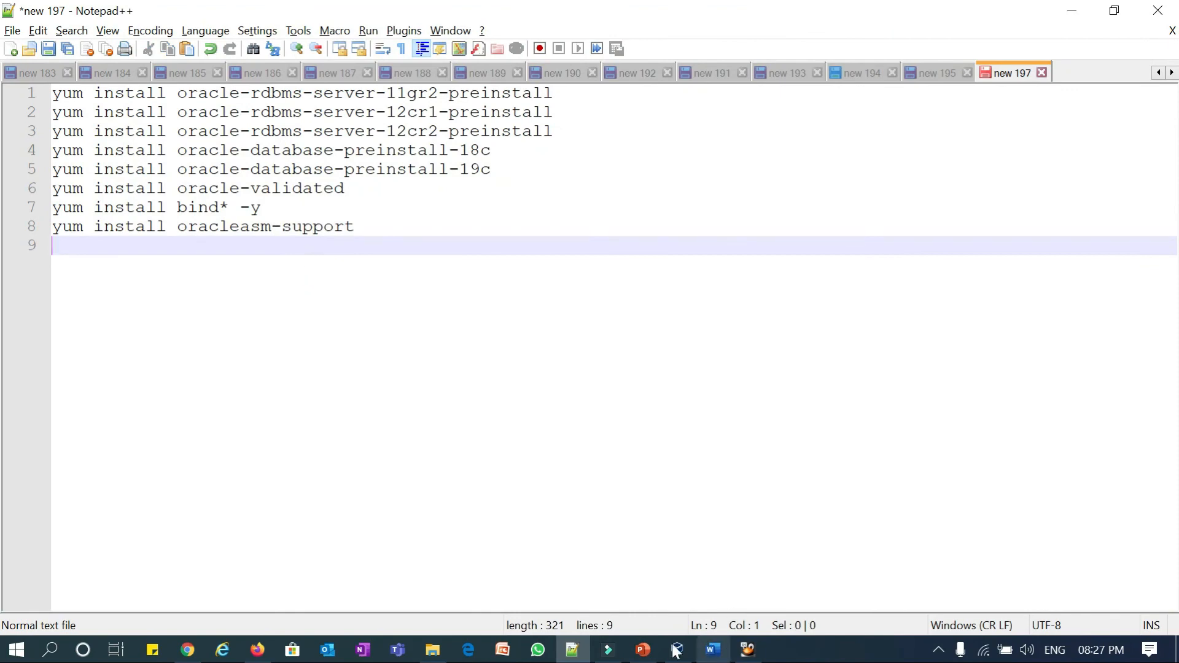
- Review the Public and Private host entries in the new 195 tab and bookmark the # Private line
click(651, 650)
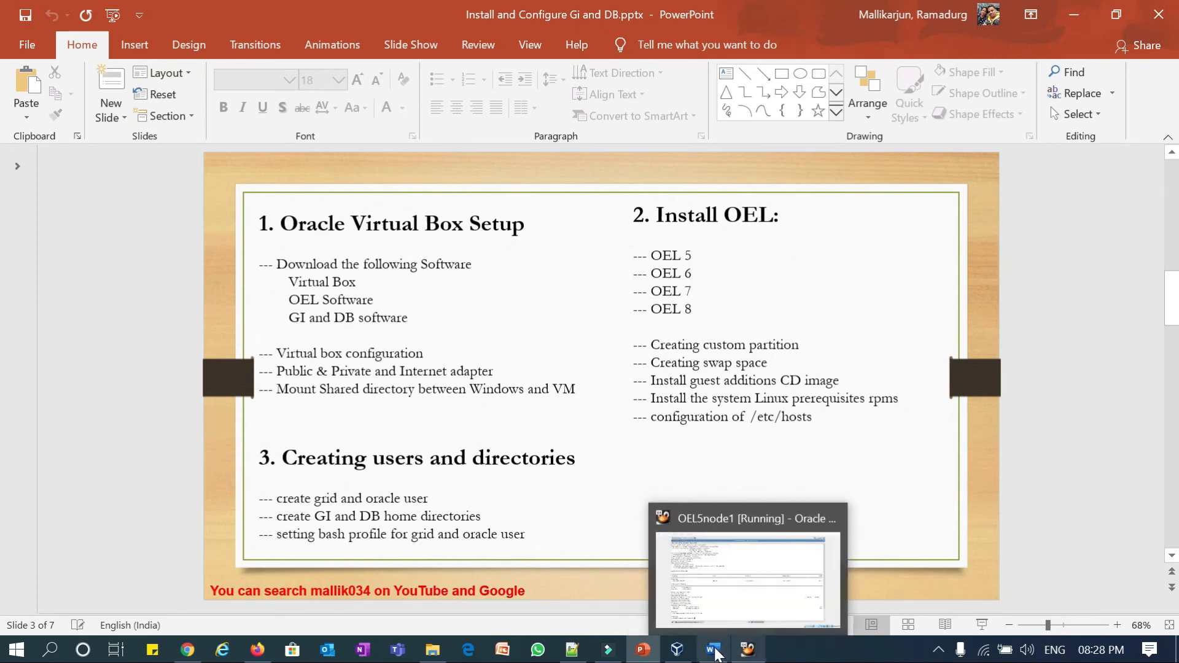
click(571, 650)
click(928, 72)
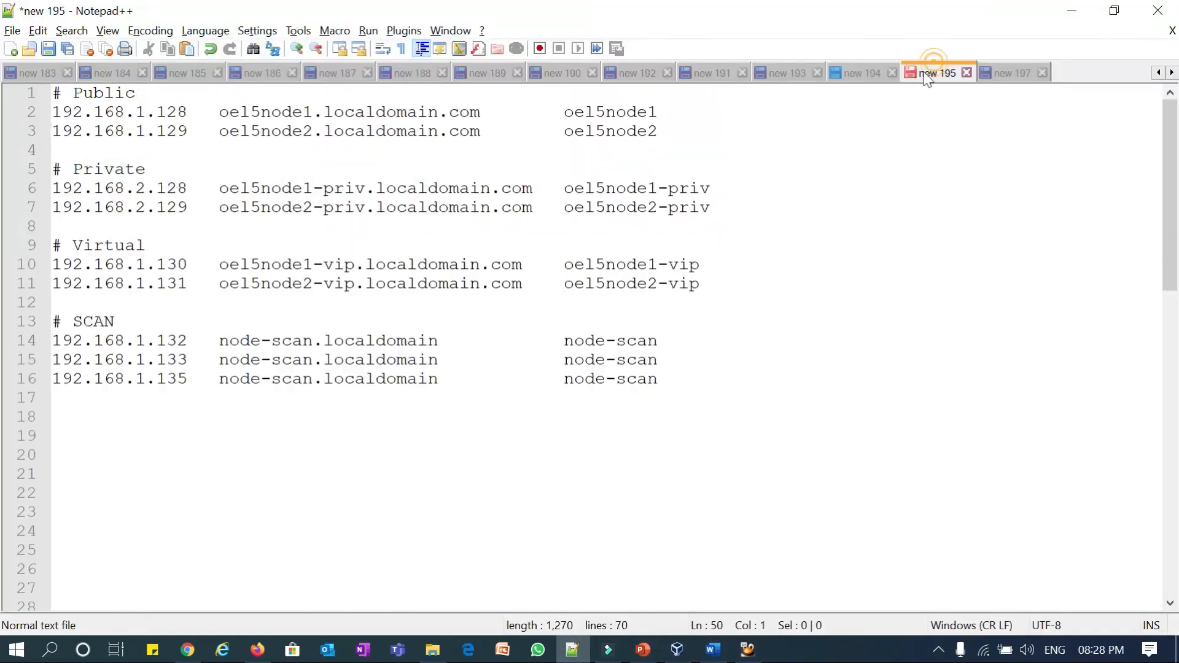
drag(219, 113, 281, 132)
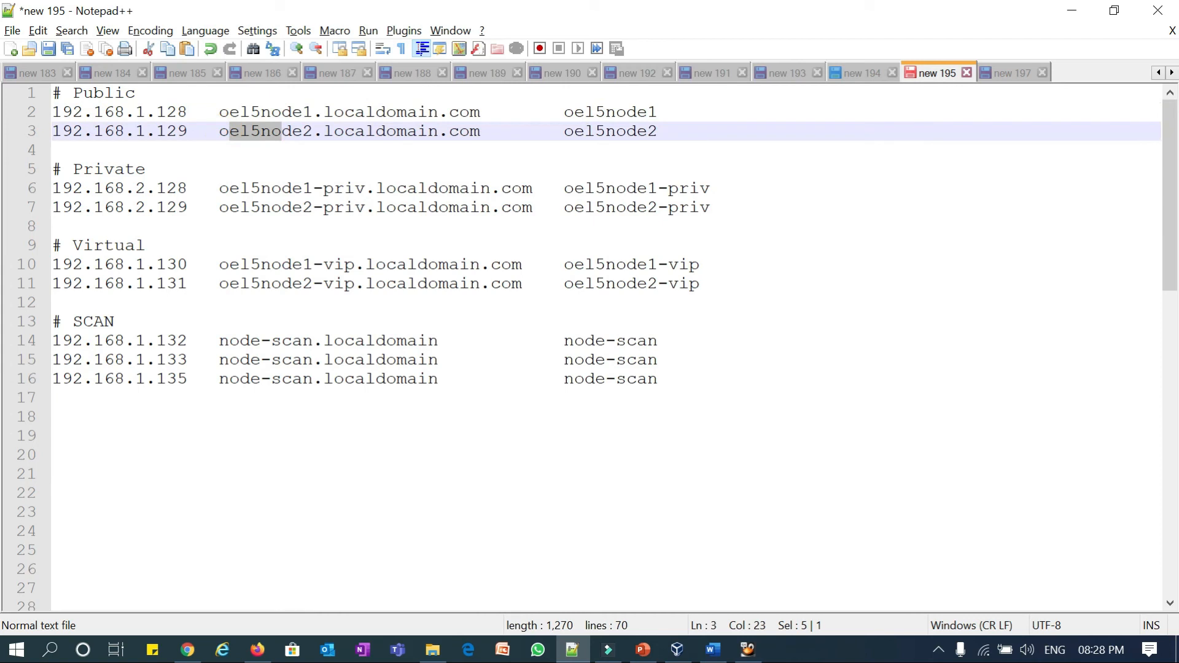
drag(51, 93, 643, 140)
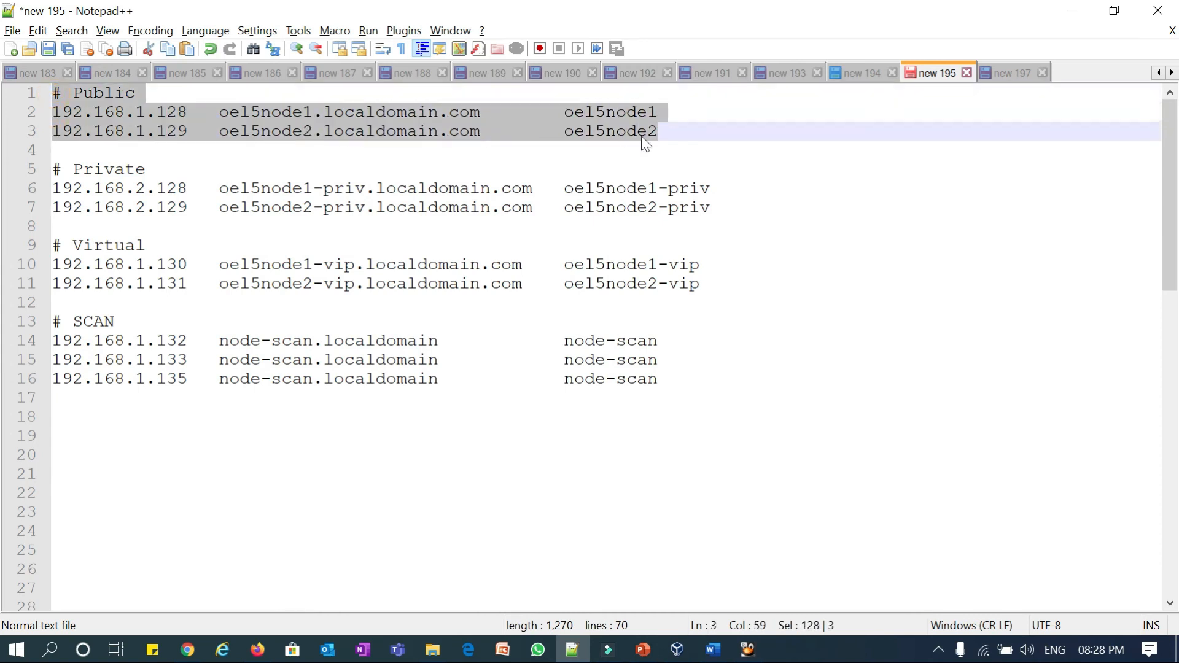
drag(252, 188, 365, 207)
click(44, 169)
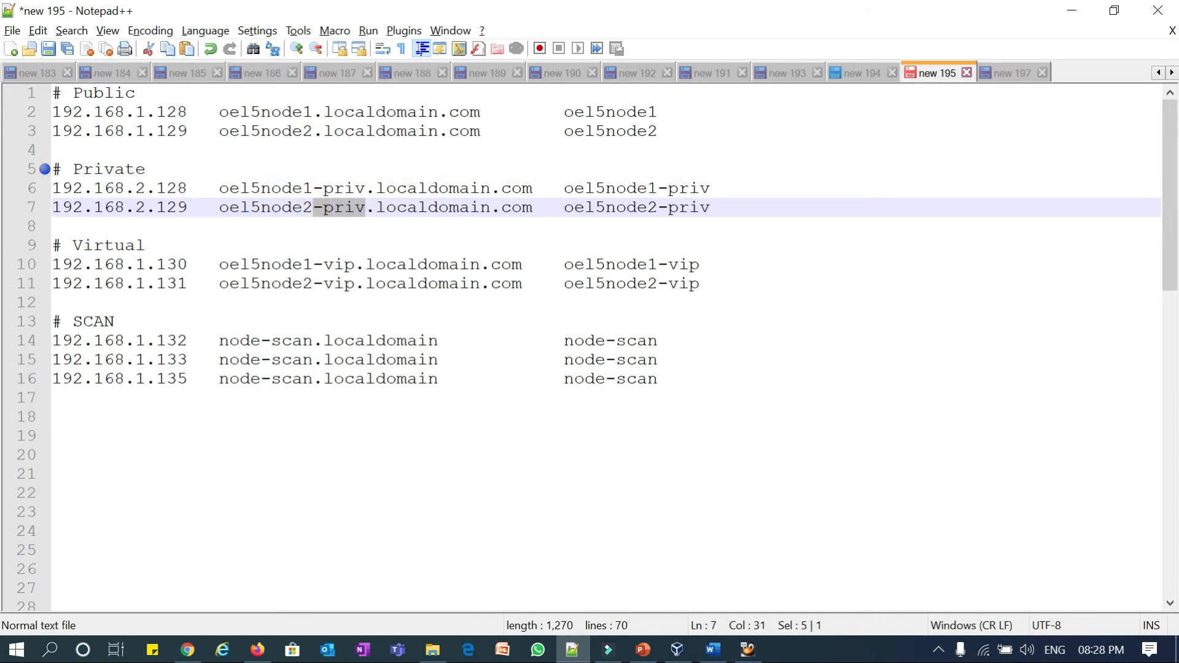
- Review the Virtual -vip entries and the SCAN addresses on lines 14–15
drag(314, 265, 333, 264)
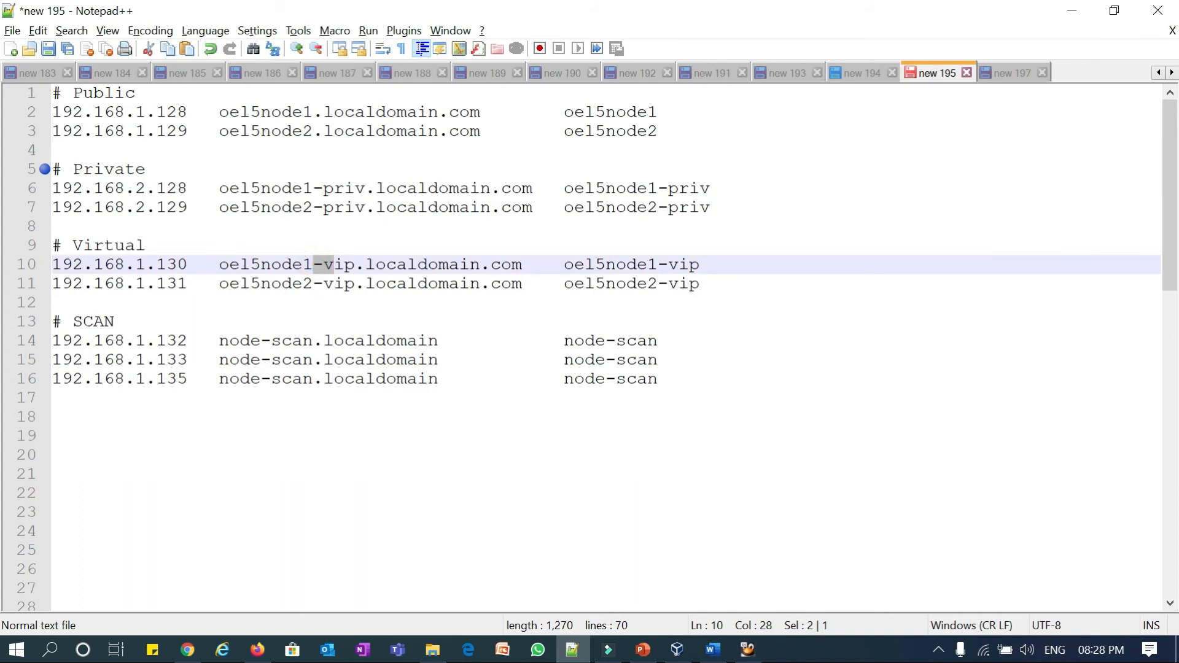
drag(703, 283, 52, 245)
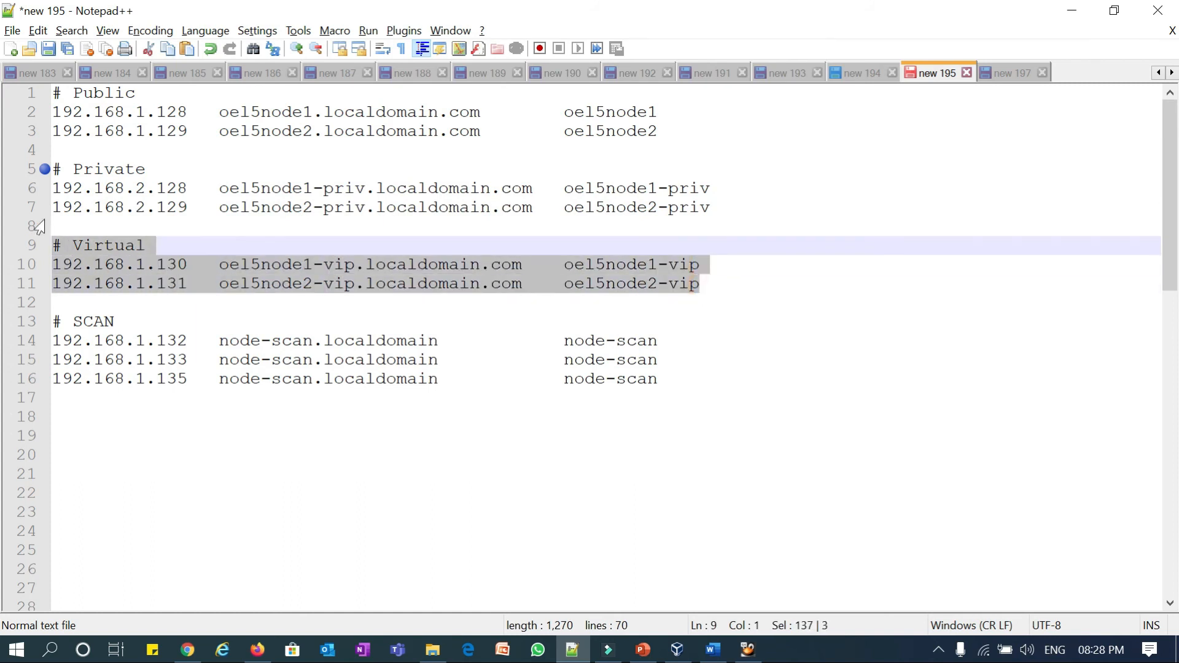
click(263, 341)
drag(116, 341, 27, 113)
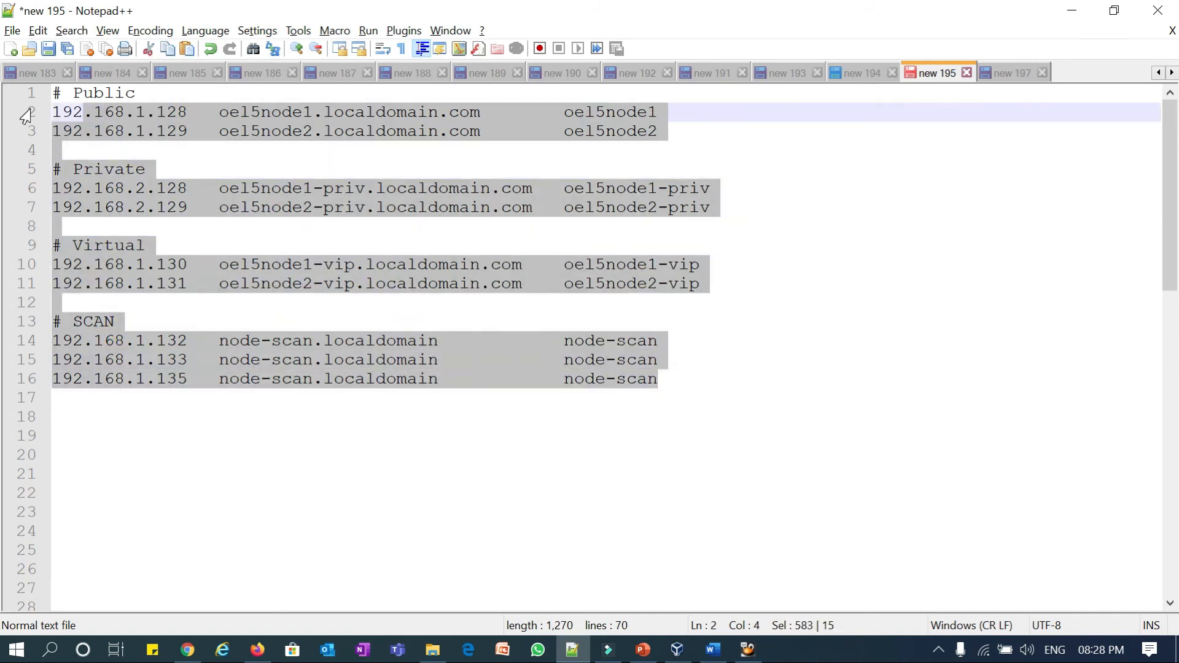
click(25, 96)
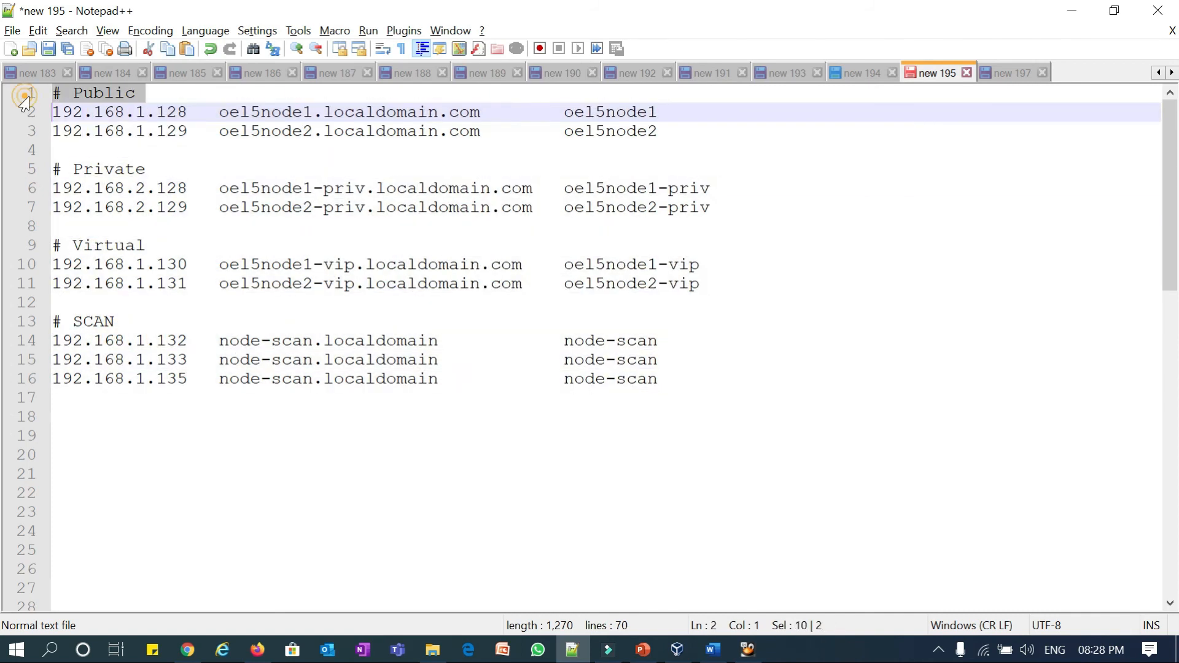
- Open /etc/hosts in vi and remove oel5node1 from the 127.0.0.1 line
click(745, 651)
text(v)
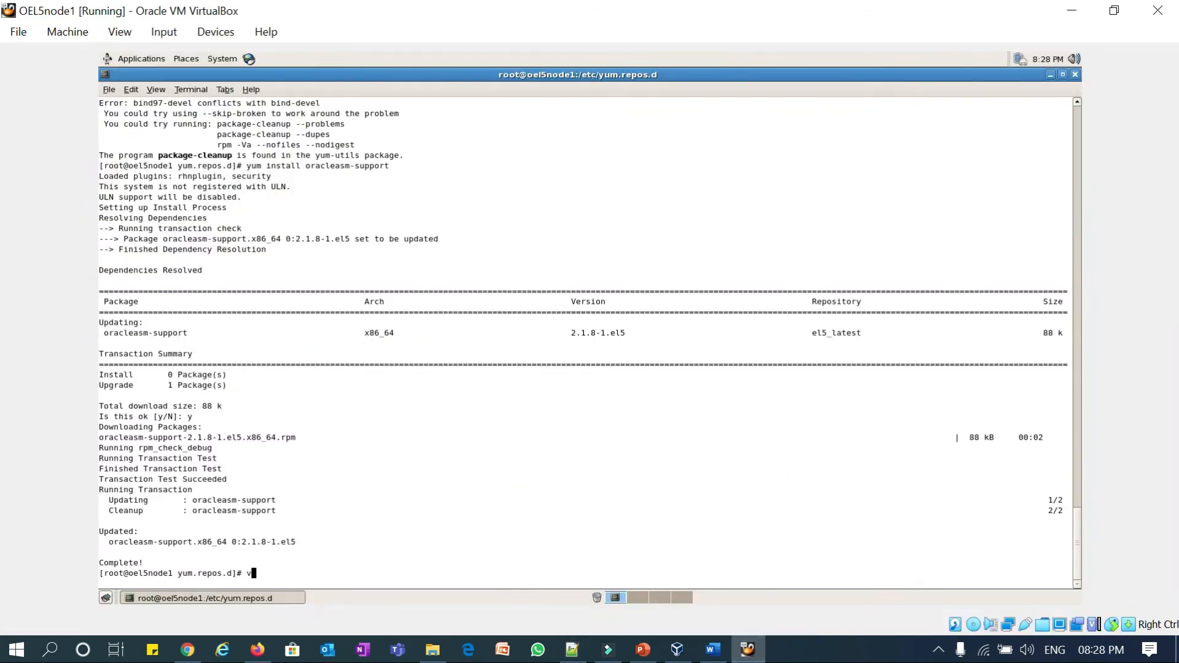
text(i /etc/hosts)
key(Return)
key(Down)
key(Down)
key(Down)
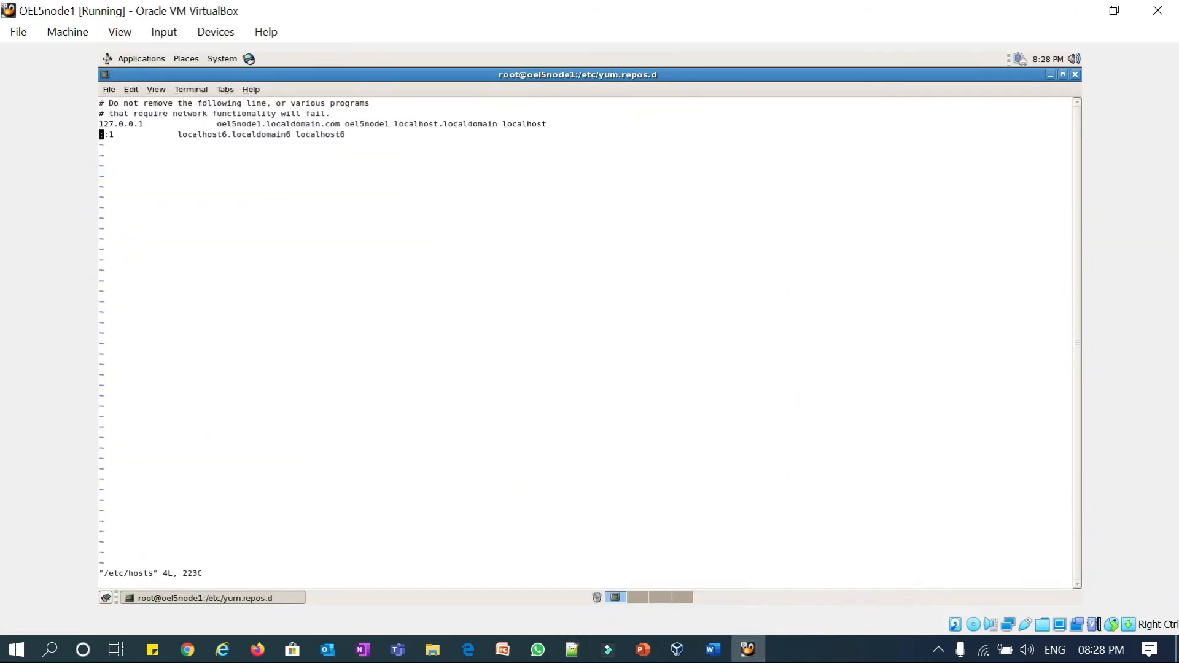
key(Up)
key(Right)
key(Right)
key(Right)
key(Right)
key(Right)
key(Right)
key(Right)
key(Right)
key(Right)
key(Right)
key(Right)
key(Right)
key(Right)
key(Right)
key(Right)
key(Right)
key(Right)
key(Right)
key(Right)
key(Right)
key(Right)
key(Right)
key(Right)
key(Right)
key(Right)
key(Right)
key(Right)
key(Right)
key(Right)
key(Right)
key(Right)
key(Right)
key(Right)
key(Right)
key(Right)
key(Right)
key(Right)
key(i)
key(Right)
key(Right)
key(Right)
key(Right)
key(Right)
key(BackSpace)
key(BackSpace)
key(BackSpace)
key(BackSpace)
key(BackSpace)
key(BackSpace)
key(BackSpace)
key(BackSpace)
key(BackSpace)
key(BackSpace)
key(BackSpace)
key(BackSpace)
key(BackSpace)
key(BackSpace)
key(BackSpace)
key(BackSpace)
key(BackSpace)
key(BackSpace)
key(BackSpace)
key(BackSpace)
key(BackSpace)
key(BackSpace)
key(BackSpace)
key(BackSpace)
key(BackSpace)
key(BackSpace)
key(BackSpace)
key(BackSpace)
key(BackSpace)
key(BackSpace)
key(BackSpace)
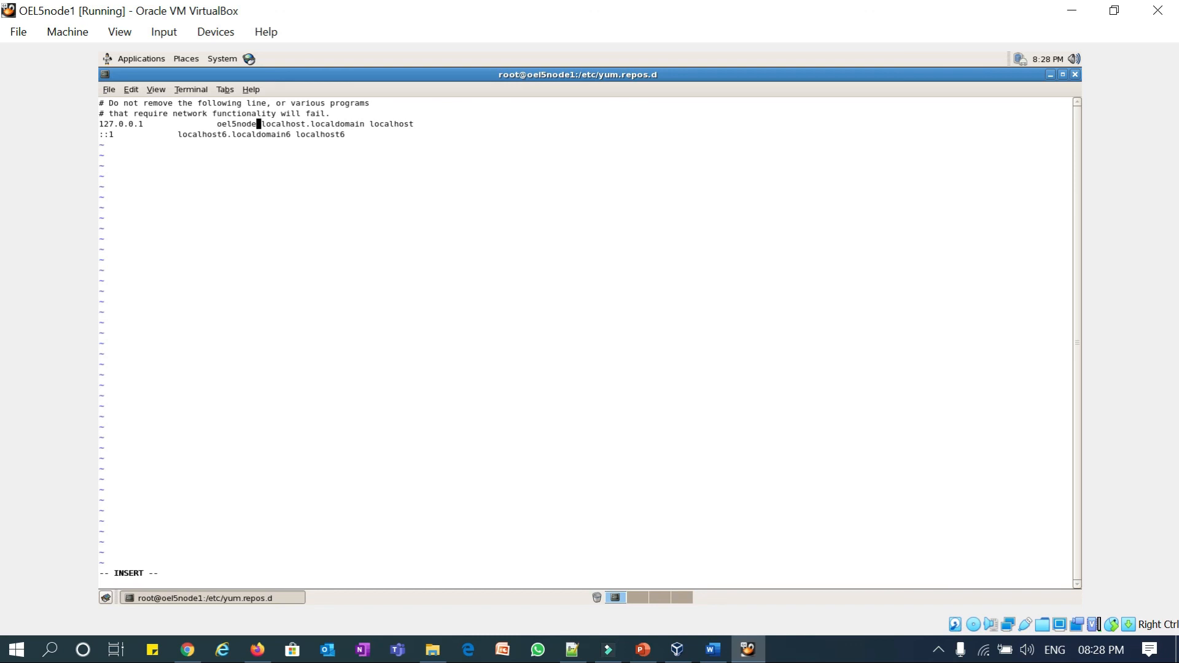
key(BackSpace)
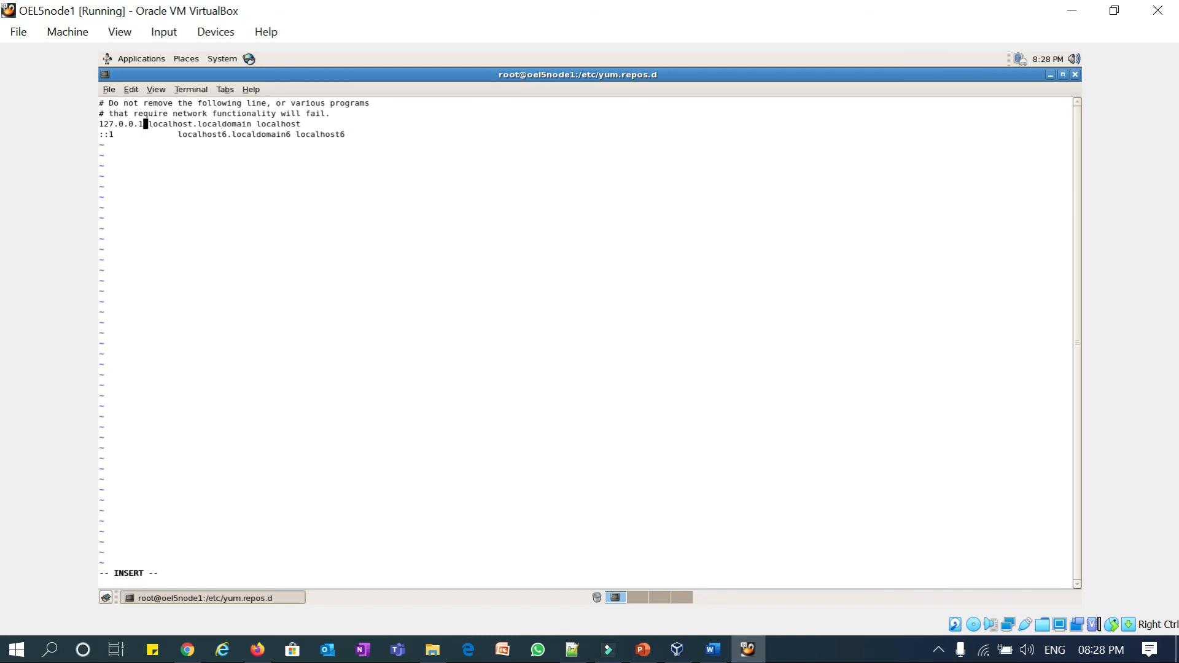
key(Tab)
key(Right)
key(BackSpace)
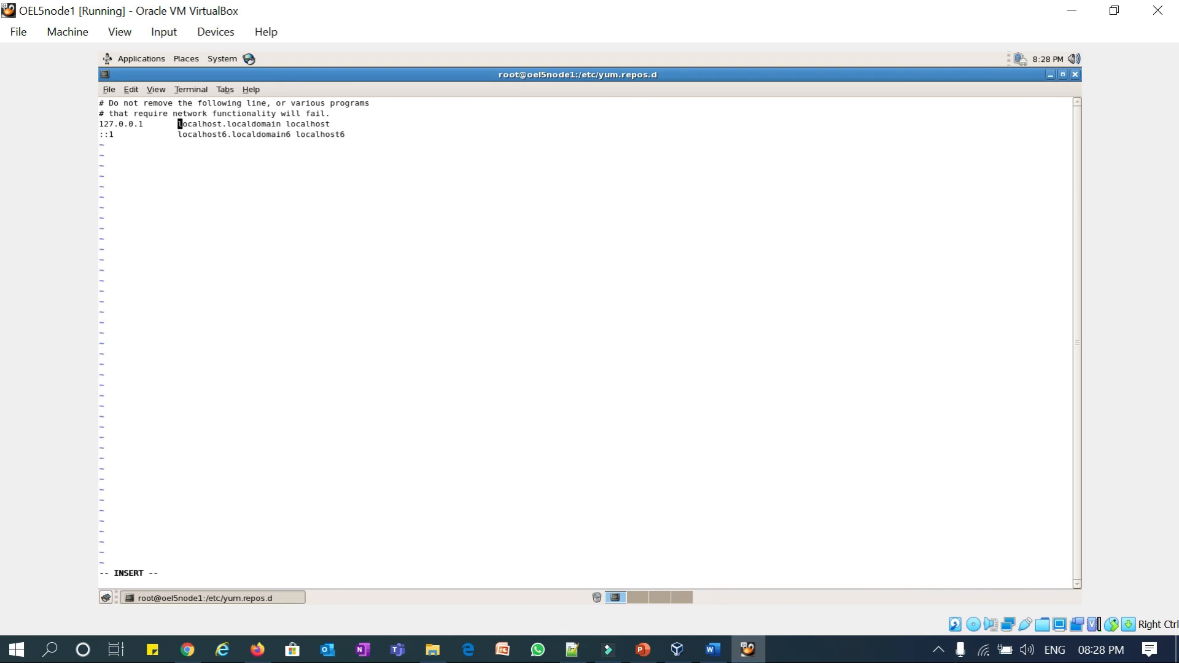
key(Escape)
- Add a new line below ::1 and paste the Public host entries from Notepad++
key(Down)
key(Right)
key(Right)
key(Right)
key(Right)
key(Right)
key(Right)
key(Right)
key(Right)
key(Right)
key(Right)
key(Right)
key(Right)
key(Right)
key(Right)
key(Right)
key(Right)
key(Right)
key(Right)
key(Right)
key(Right)
key(a)
key(Return)
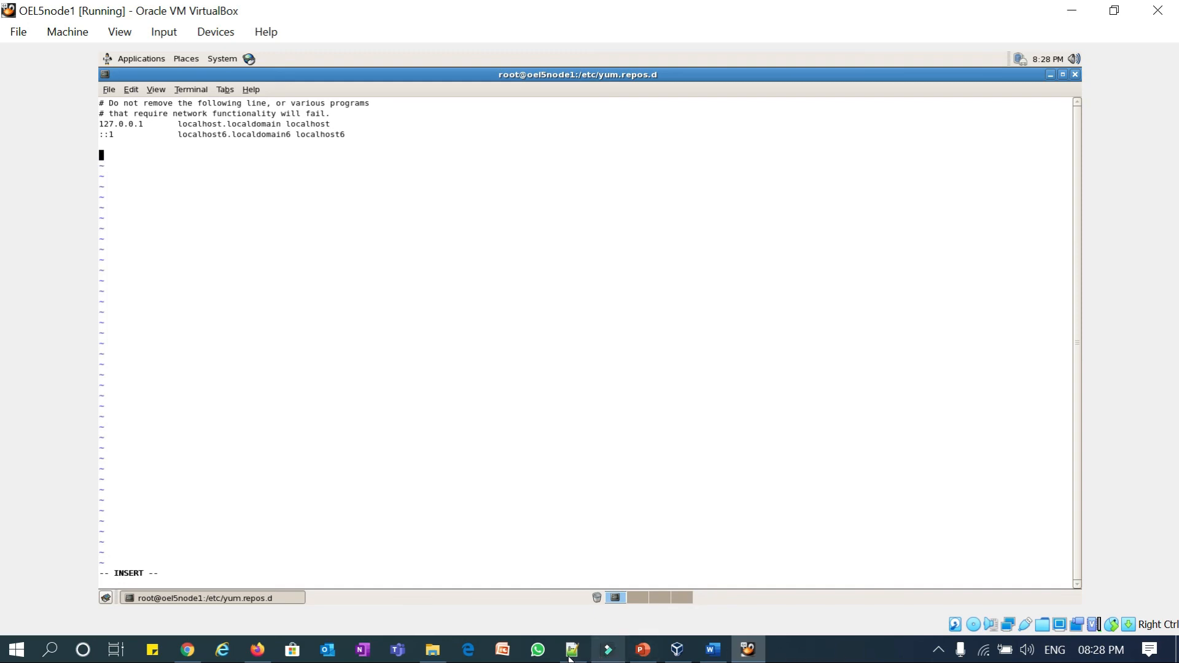
click(572, 650)
drag(25, 96, 22, 147)
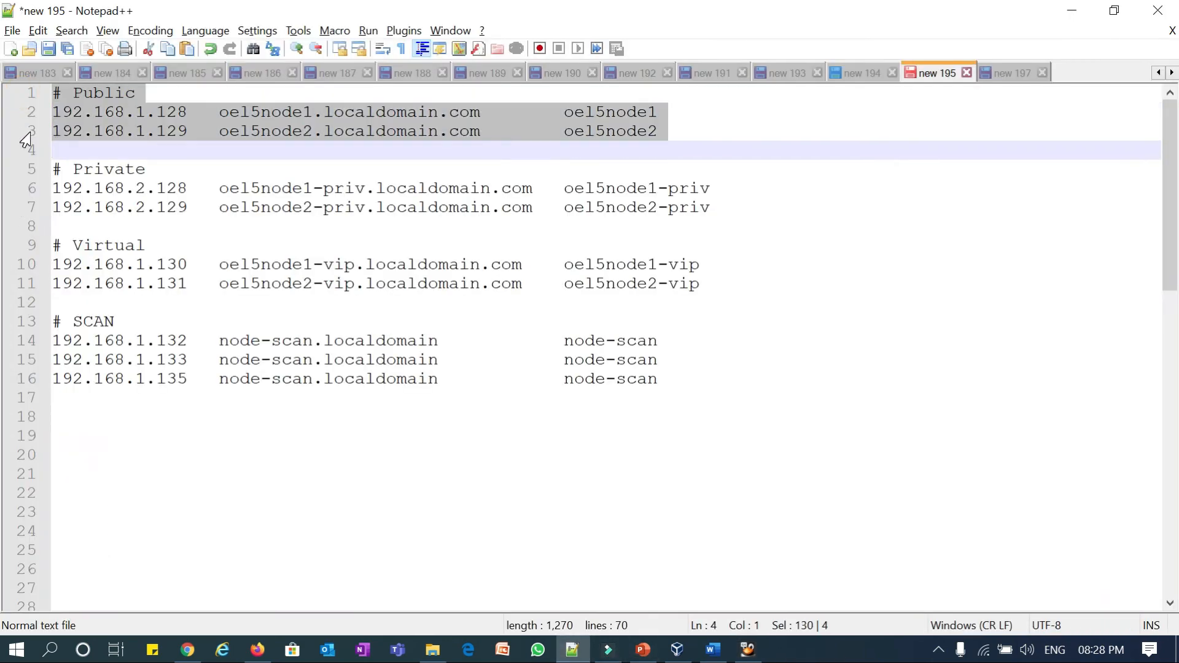
key(ctrl+c)
key(alt+Tab)
key(ctrl+shift+v)
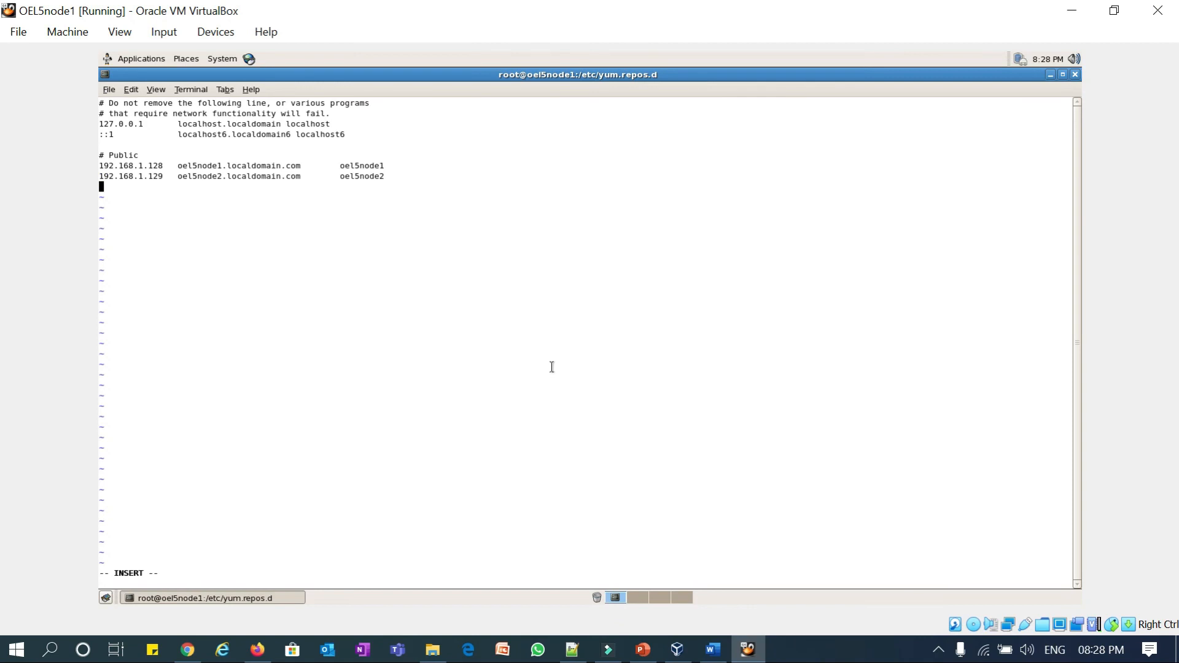
- Paste the Private, Virtual and SCAN host entry blocks into /etc/hosts
click(576, 649)
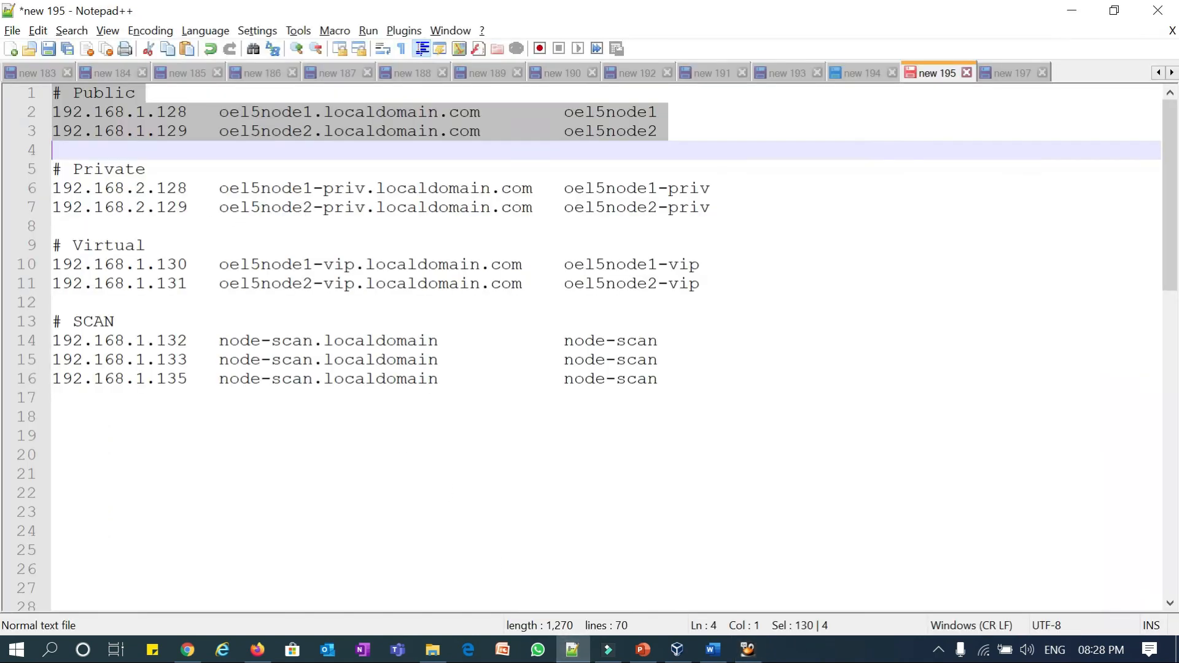
drag(34, 175, 28, 290)
key(ctrl+c)
key(alt+Tab)
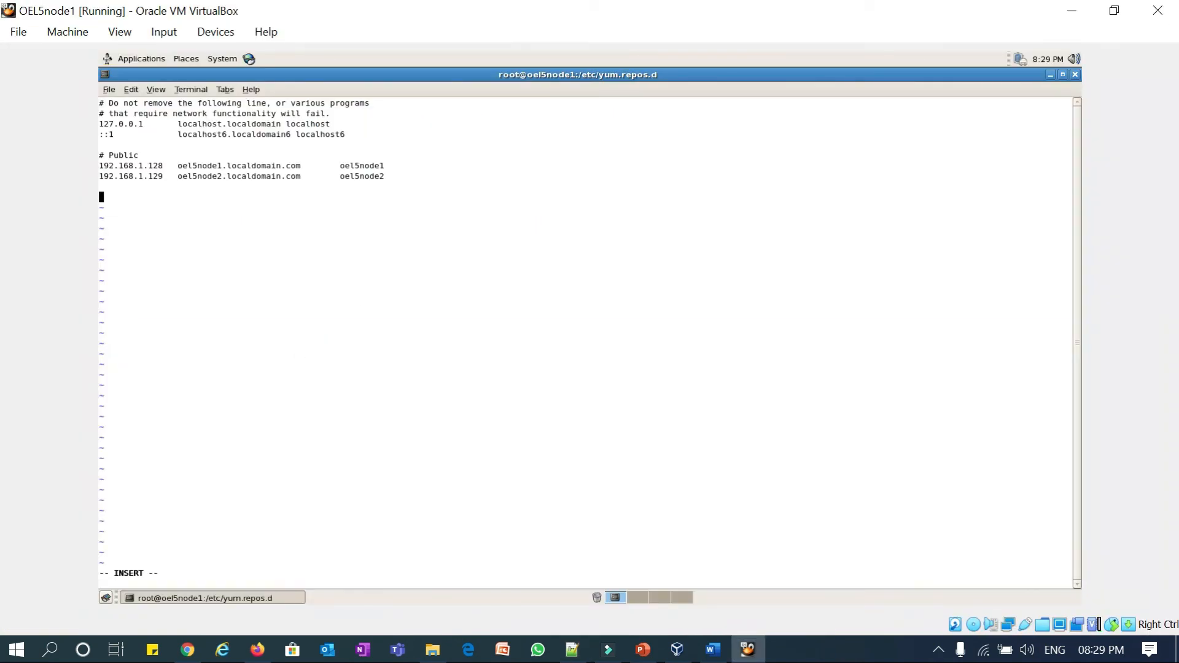
key(ctrl+shift+v)
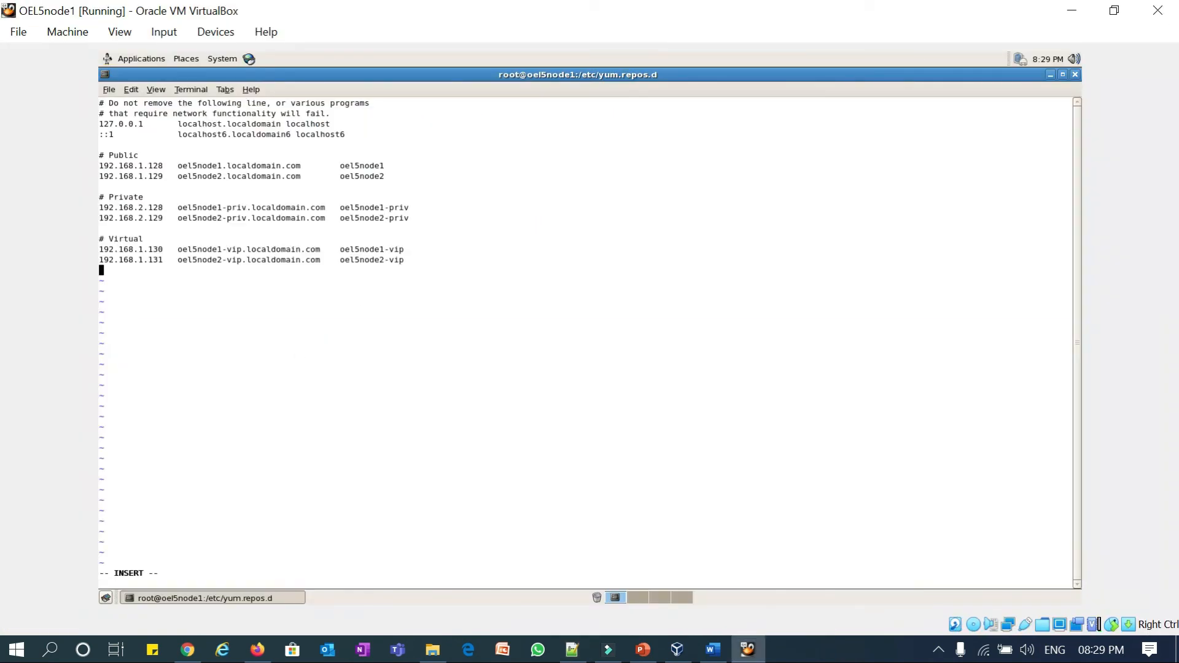
click(572, 650)
drag(26, 324, 28, 386)
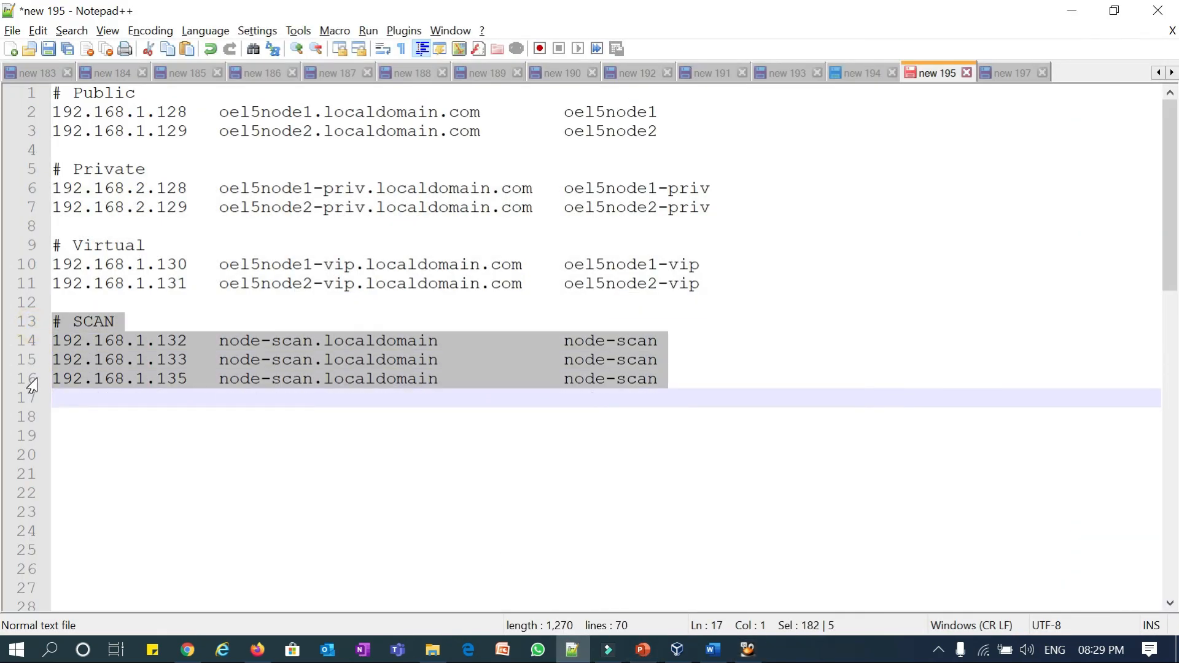
key(ctrl+c)
click(1071, 11)
key(ctrl+shift+v)
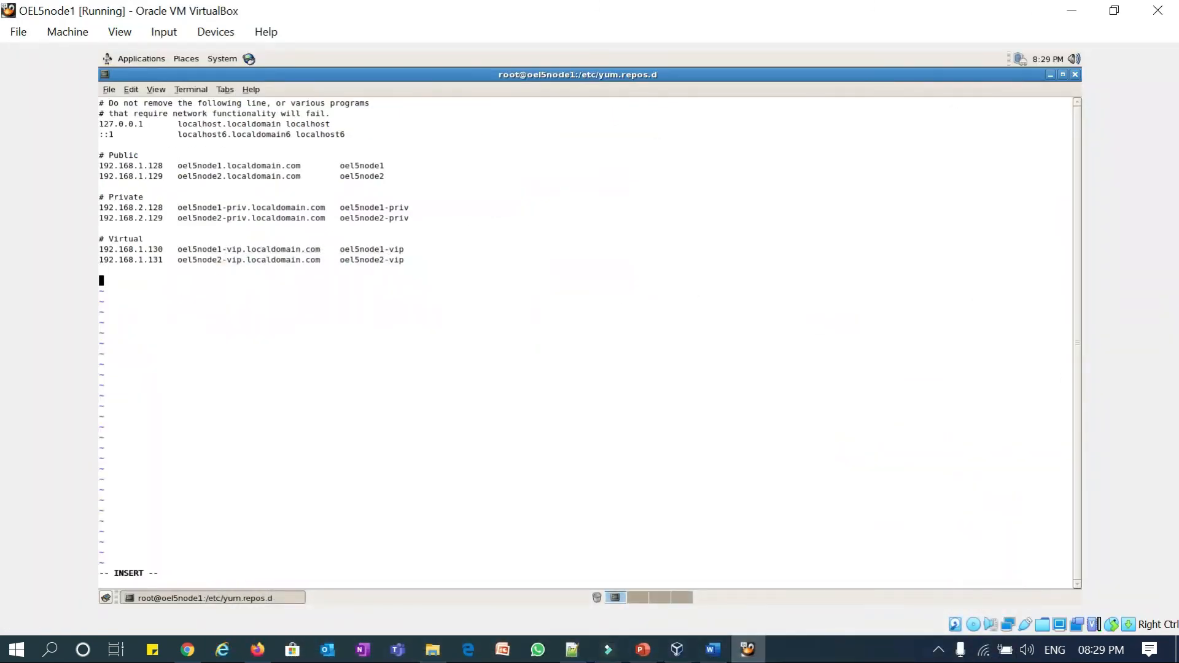
- Save the hosts file with :wq and type cat /etc/hosts
key(Escape)
text(:wq)
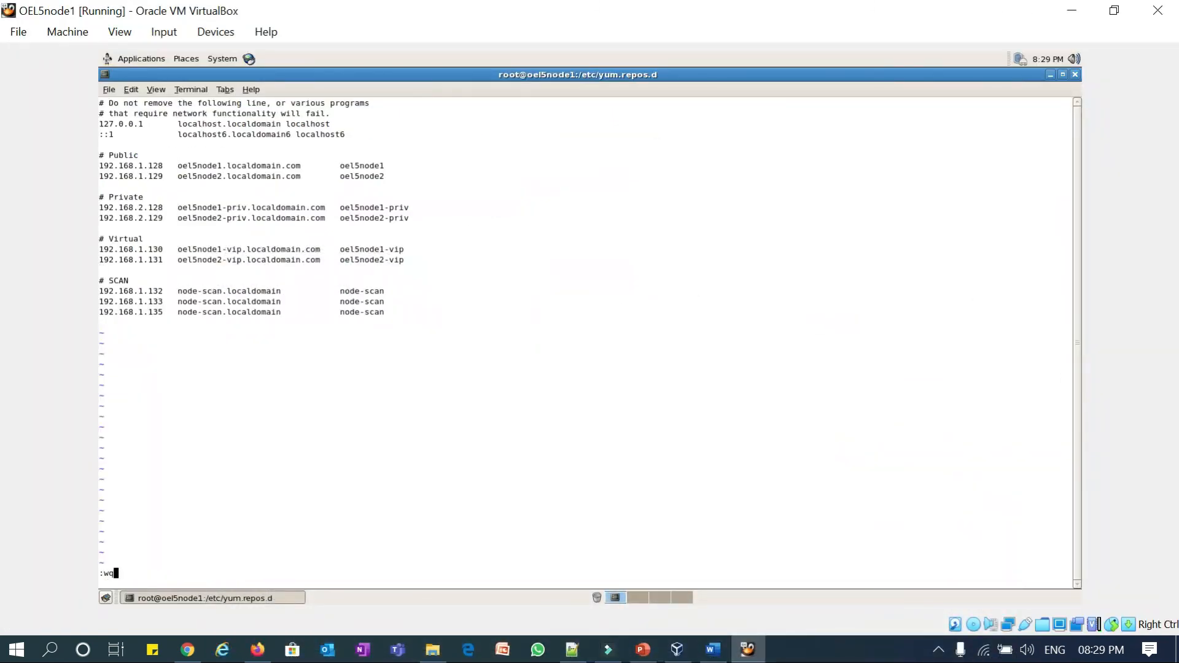
key(Return)
text(cat /etc/ho)
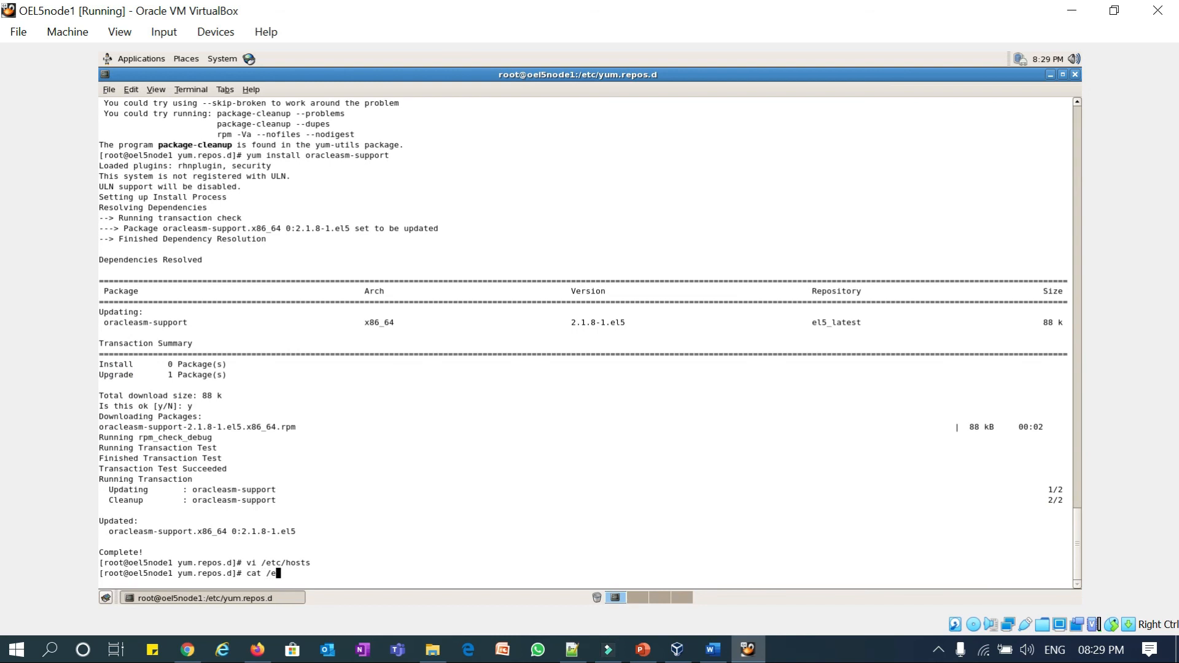
text(sts)
- Run cat /etc/hosts to print the updated hosts file for review
key(Return)
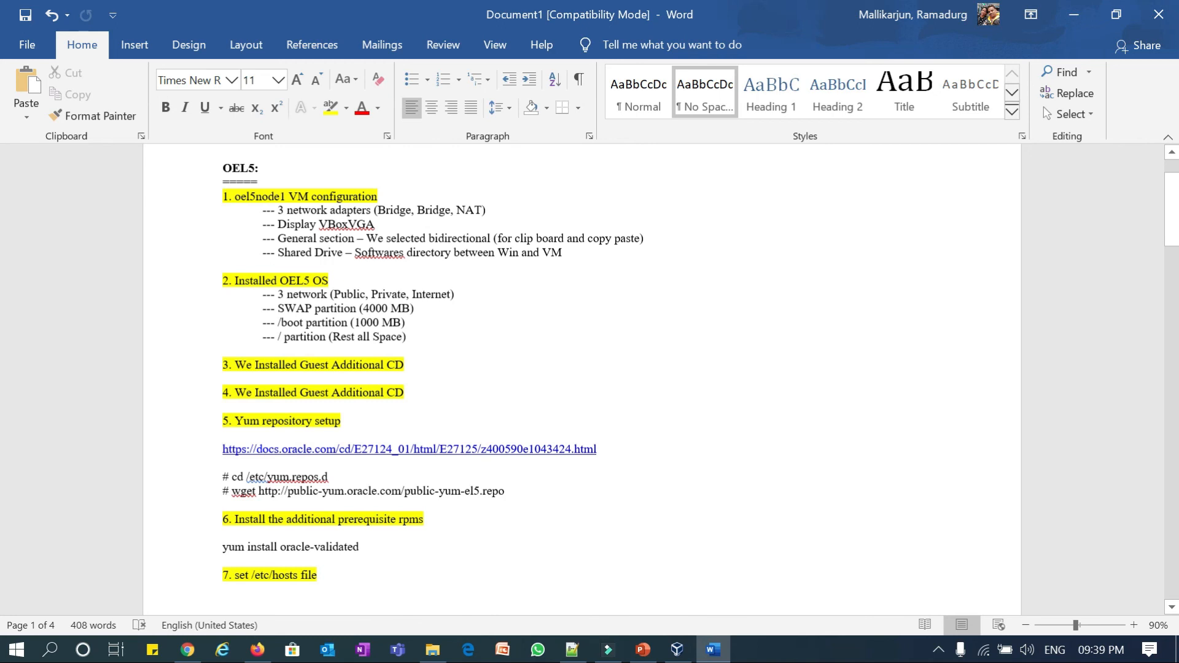
- Replace the duplicate item 4 with '4. reboot' and highlight it yellow
drag(405, 392, 223, 393)
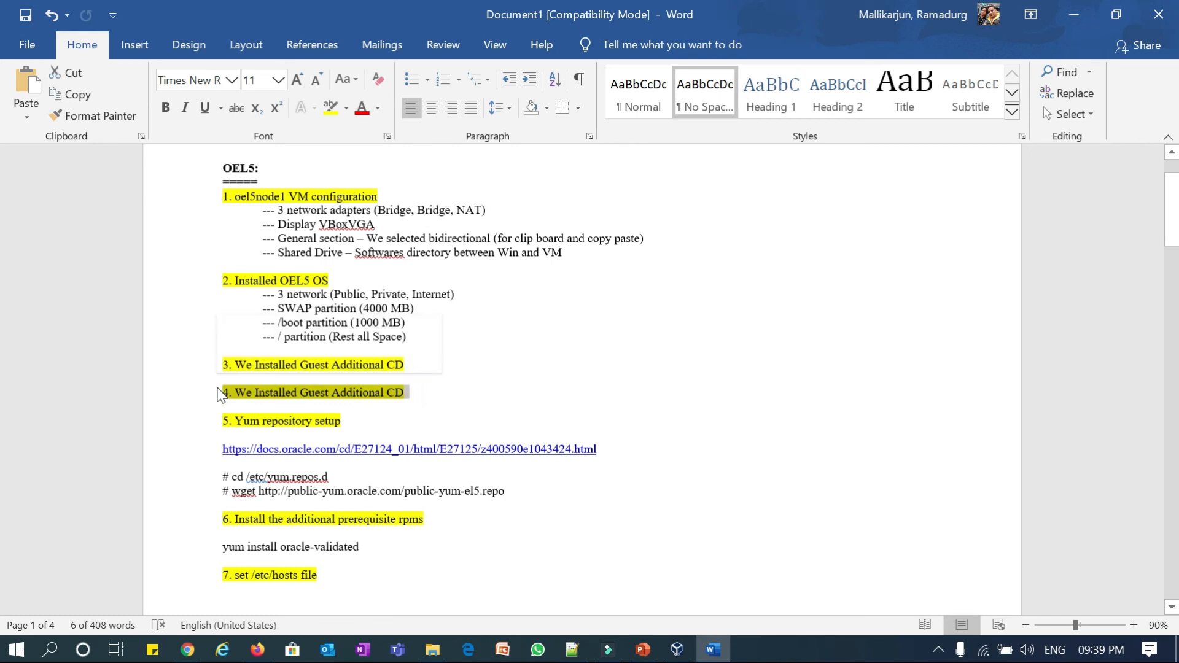
key(BackSpace)
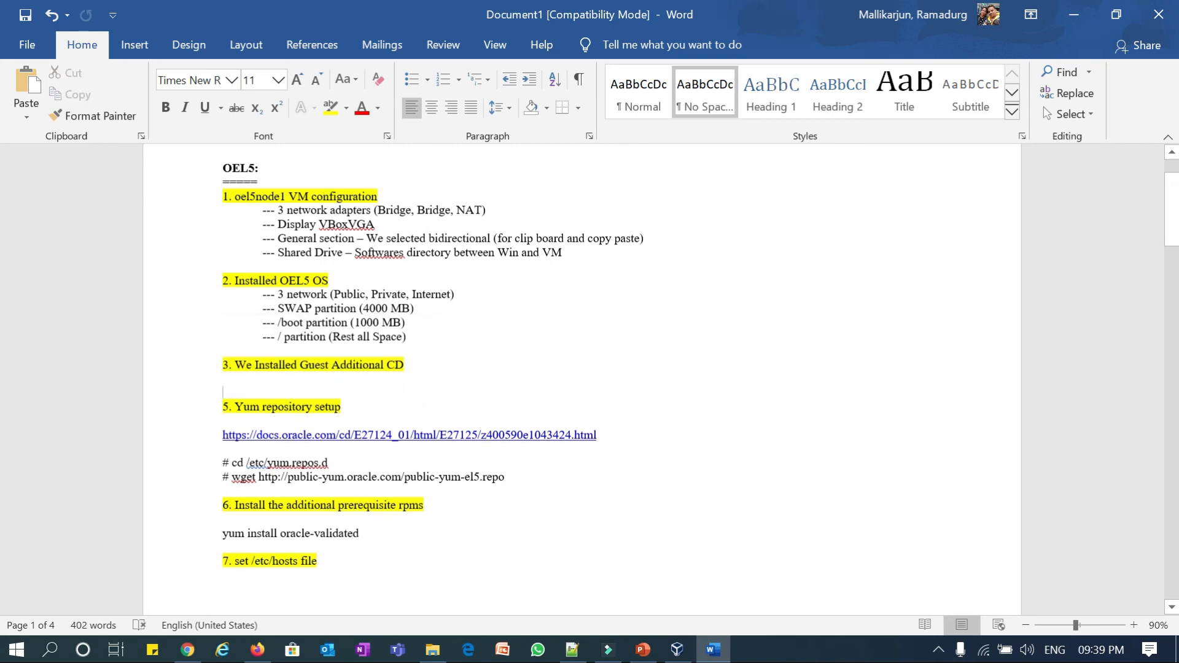
text(4. r)
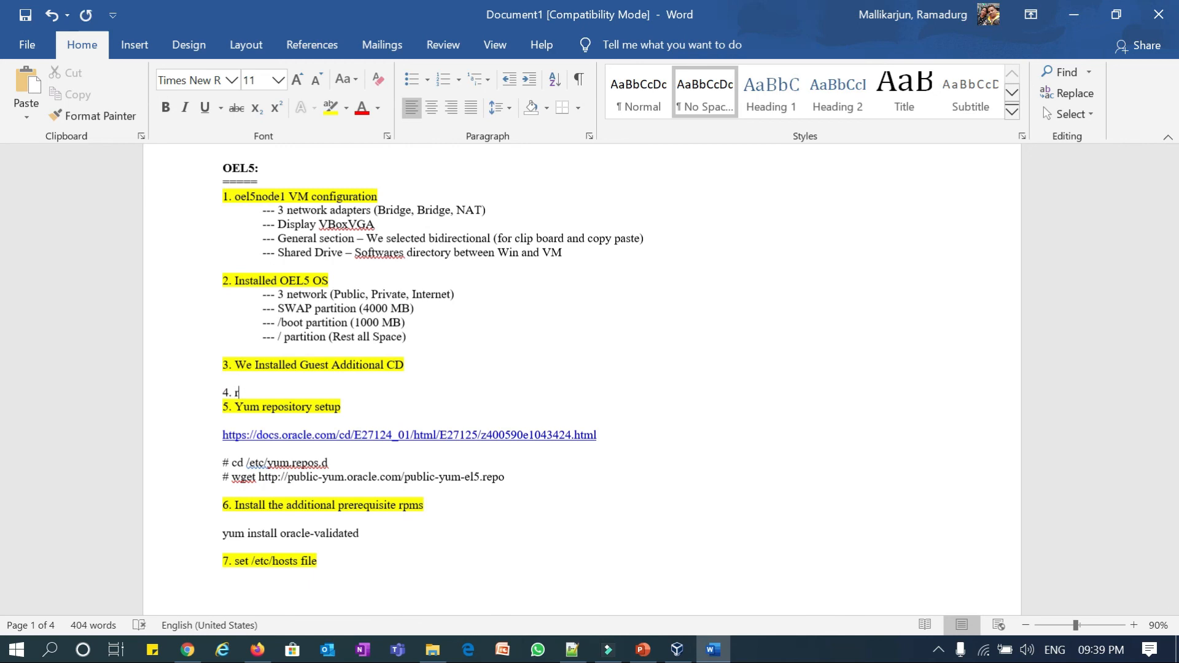
text(eboot)
key(Return)
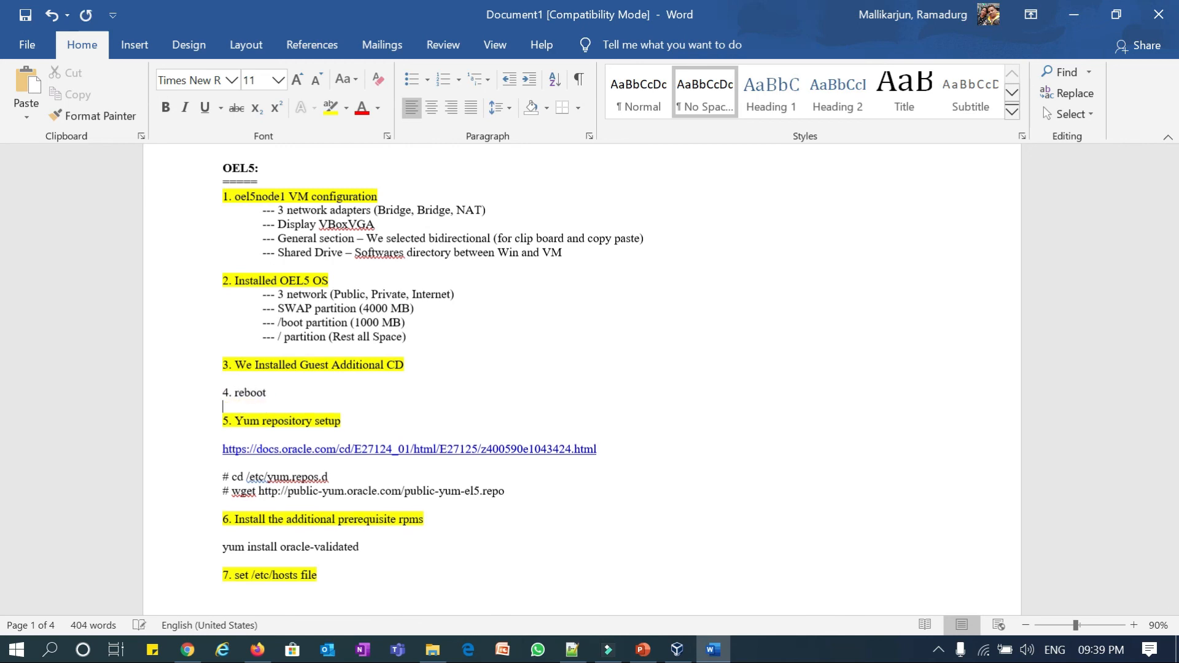
triple_click(274, 394)
click(331, 107)
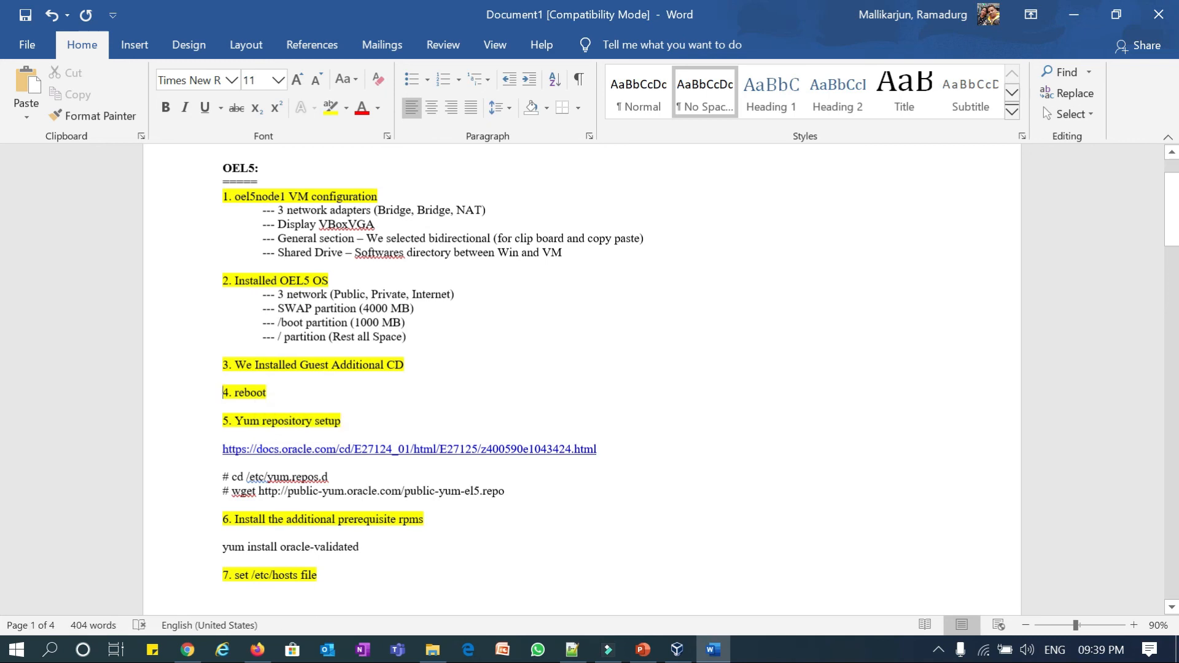
- Select the /etc/yum.repos.d path and repo URL in the notes, then scroll down
drag(329, 478, 283, 502)
drag(505, 491, 417, 491)
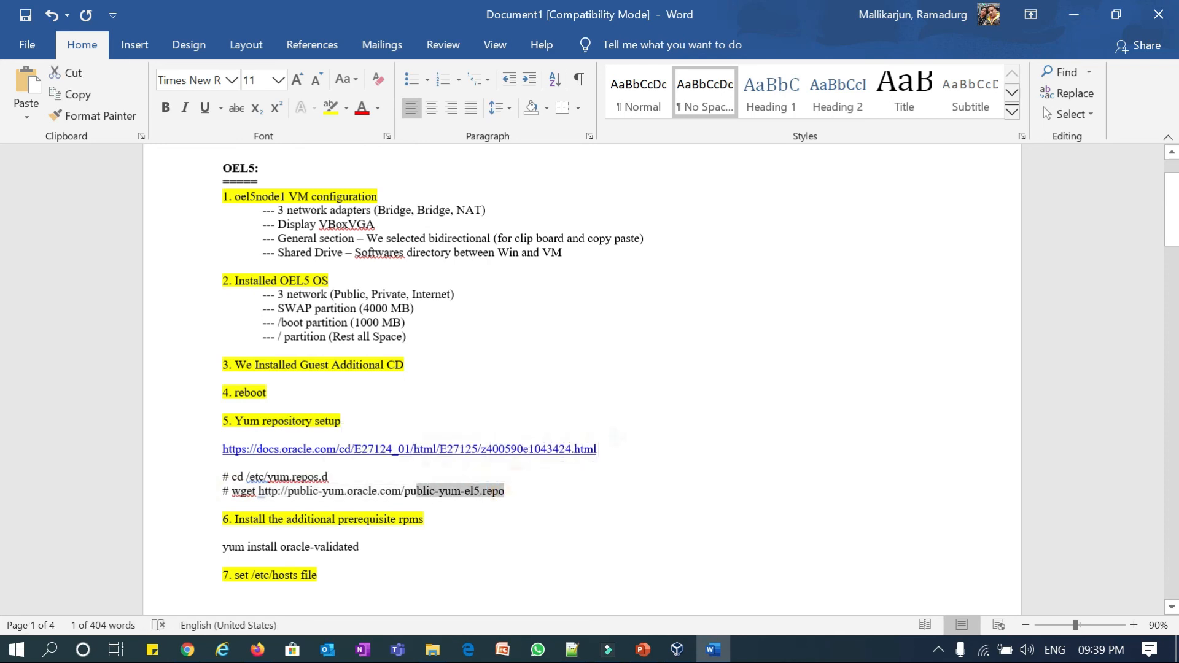
scroll(482, 501, down, 1)
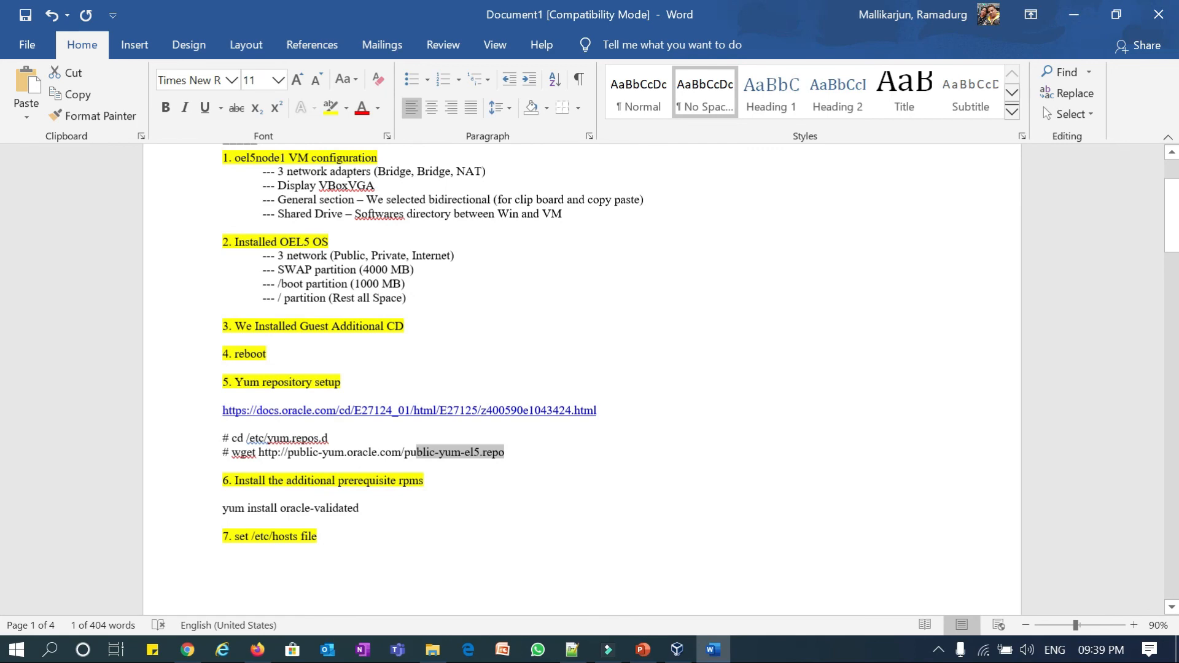
click(574, 650)
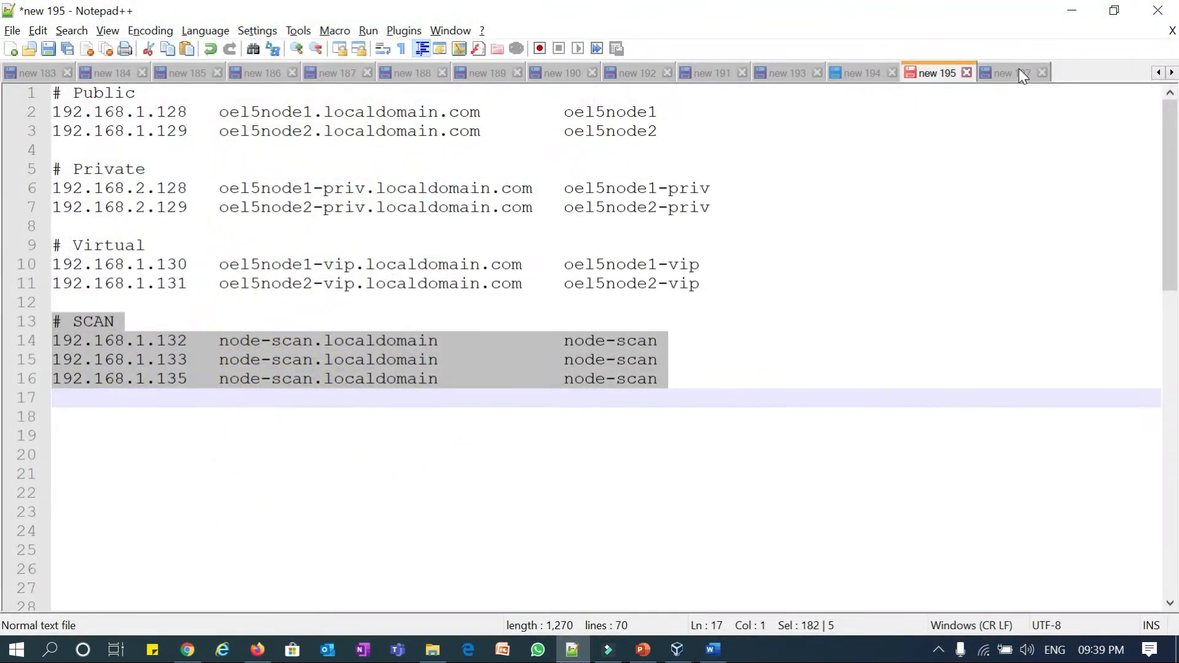
- Copy 'yum install oracleasm-support' from Notepad++ tab new 197 into Word below 'yum install oracle-validated'
click(1007, 73)
key(Left)
key(shift+Left)
key(shift+Left)
key(shift+Left)
key(shift+Left)
key(shift+Left)
key(shift+Left)
key(shift+Left)
key(shift+Left)
key(shift+Left)
key(shift+Left)
key(shift+Left)
key(shift+Left)
key(shift+Left)
key(shift+Left)
key(shift+Left)
key(shift+Left)
key(shift+Left)
key(shift+Left)
key(shift+Left)
key(shift+Left)
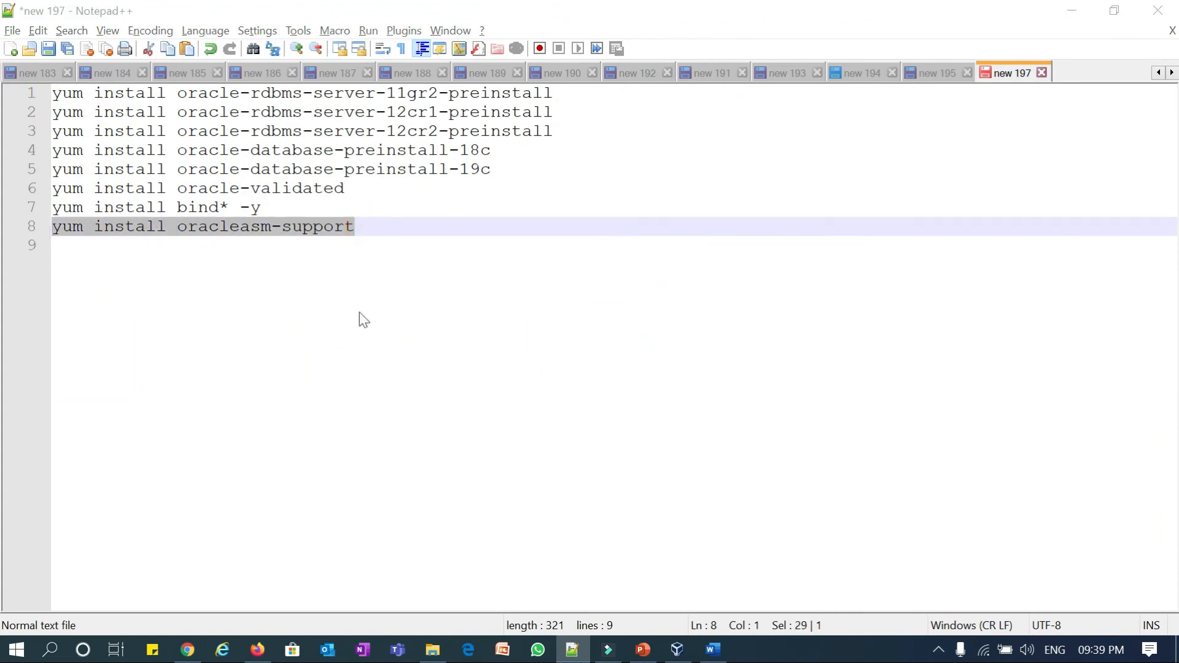
key(alt+Tab)
click(364, 515)
key(ctrl+v)
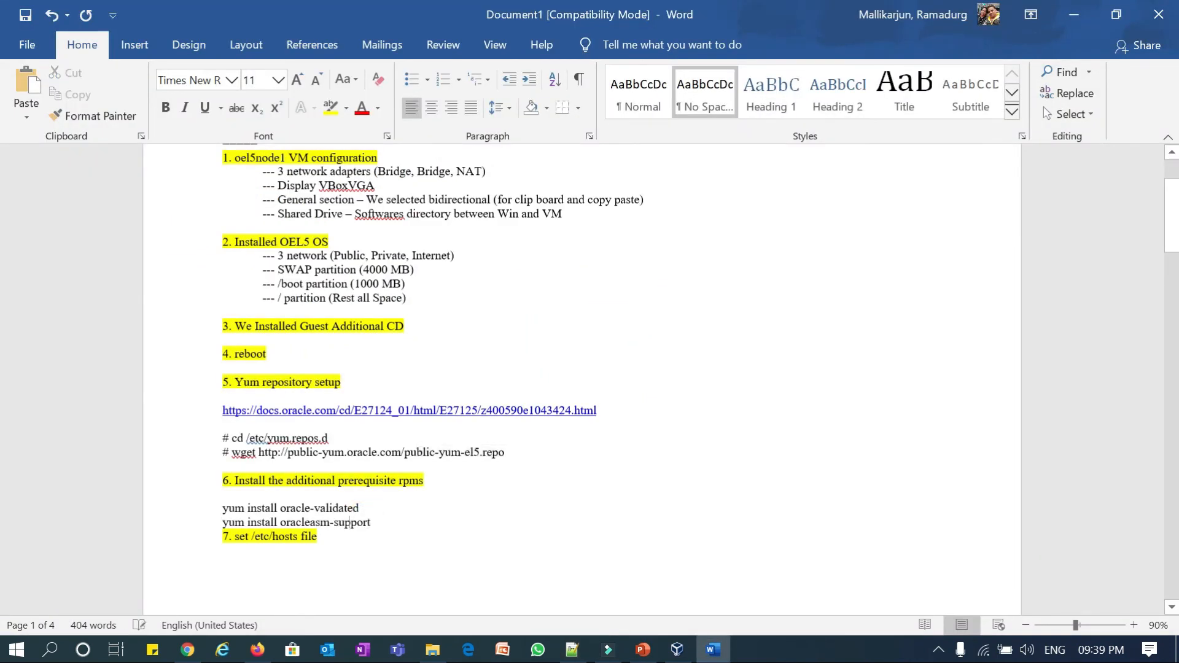
key(Return)
- Review the Word notes, then return to Notepad++ tab new 195 showing the hosts entries
key(alt+Tab)
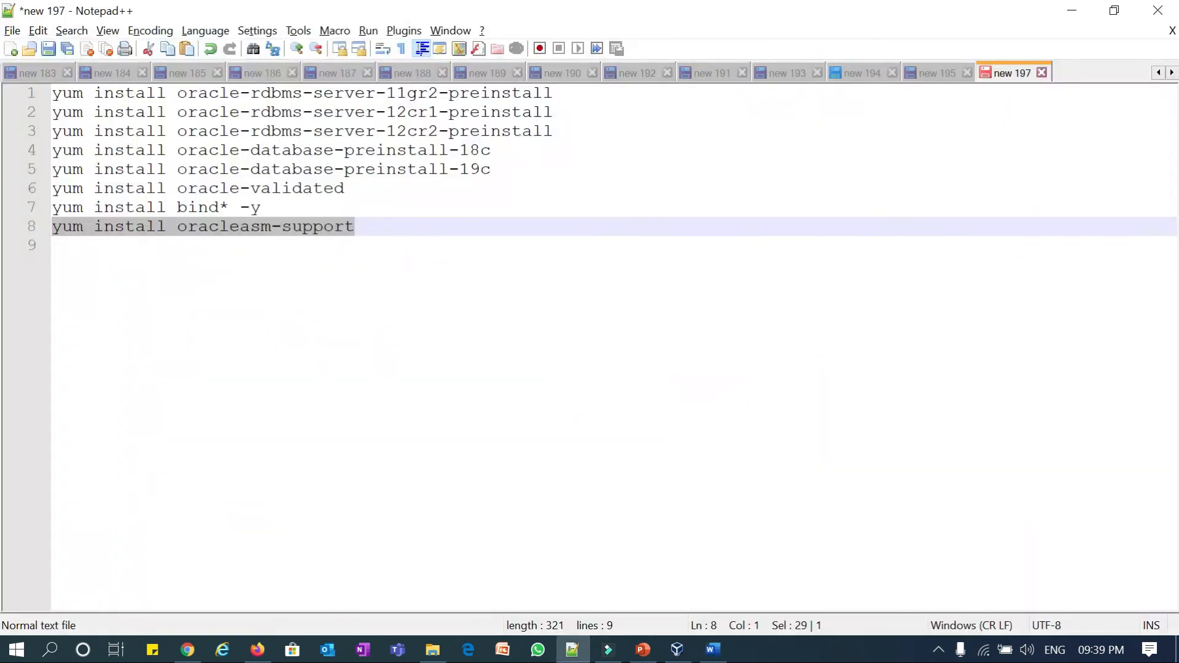
key(alt+Tab)
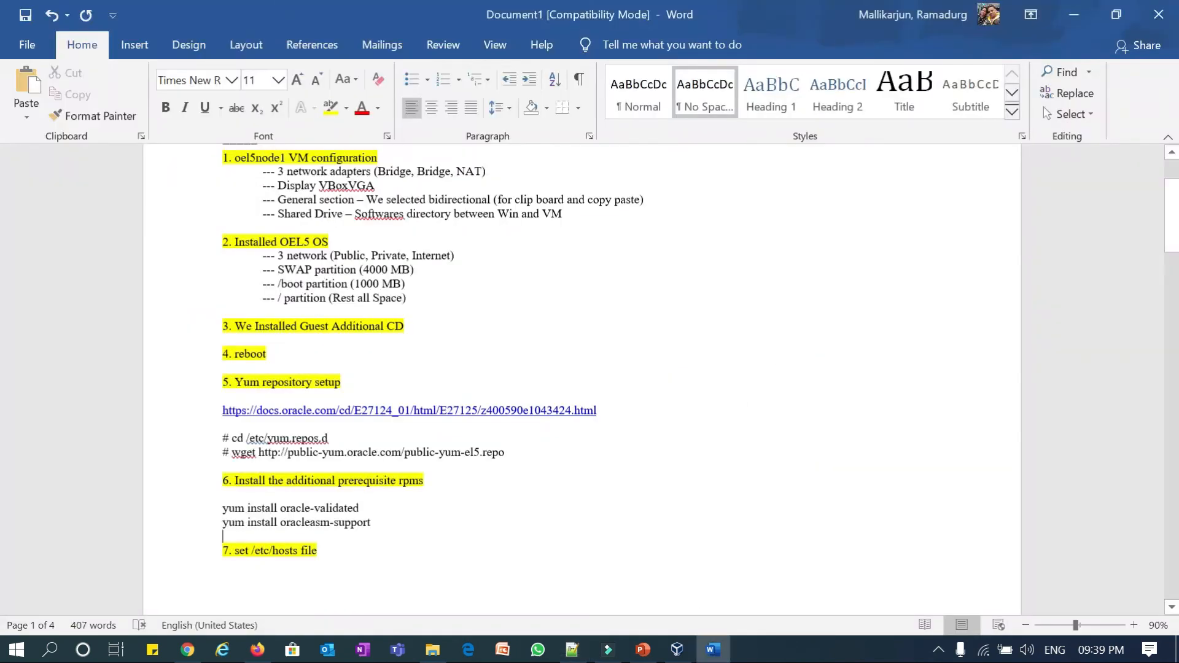
scroll(583, 380, down, 1)
drag(324, 514, 223, 513)
click(587, 646)
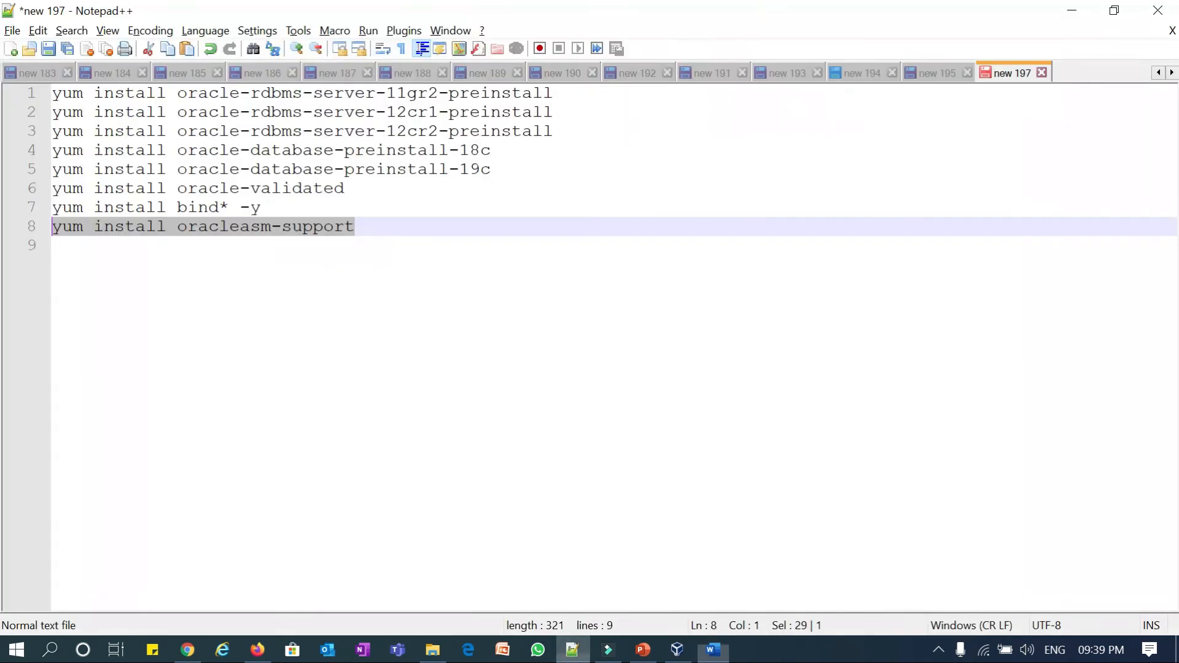
click(930, 74)
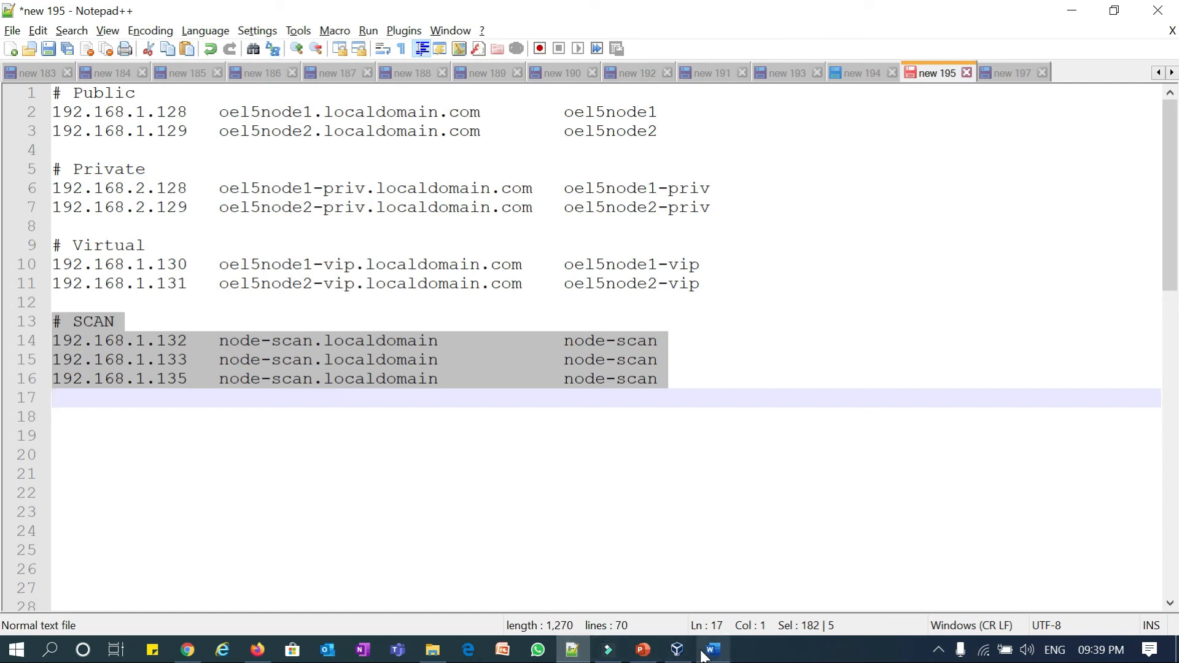
mouse_move(702, 656)
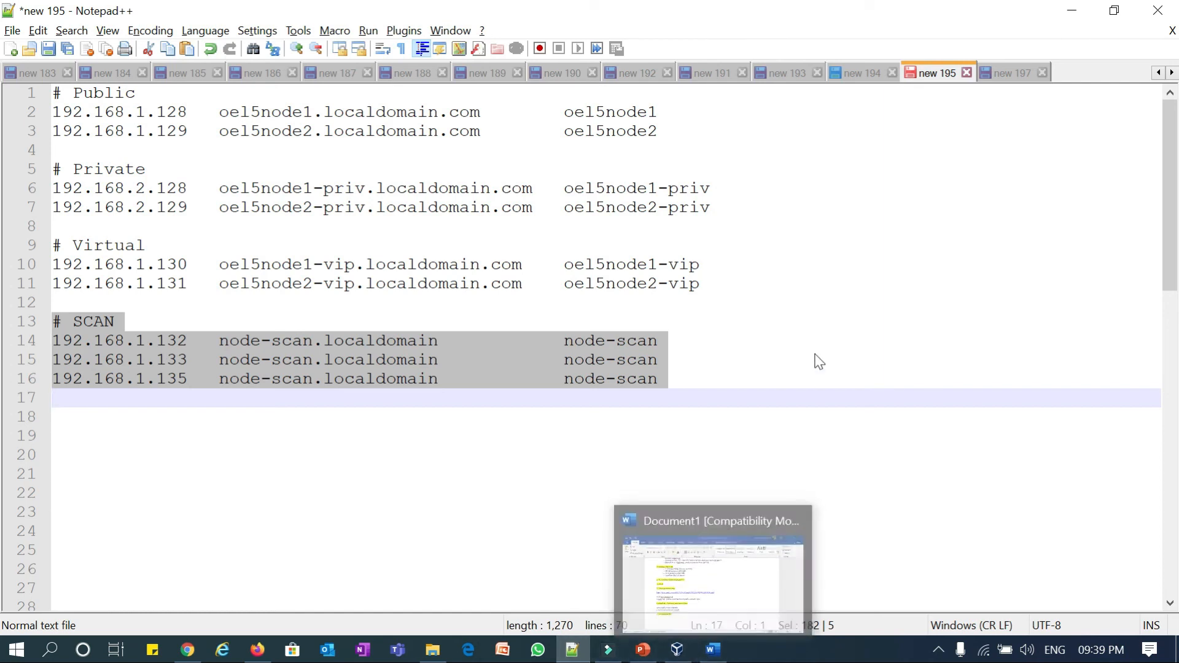